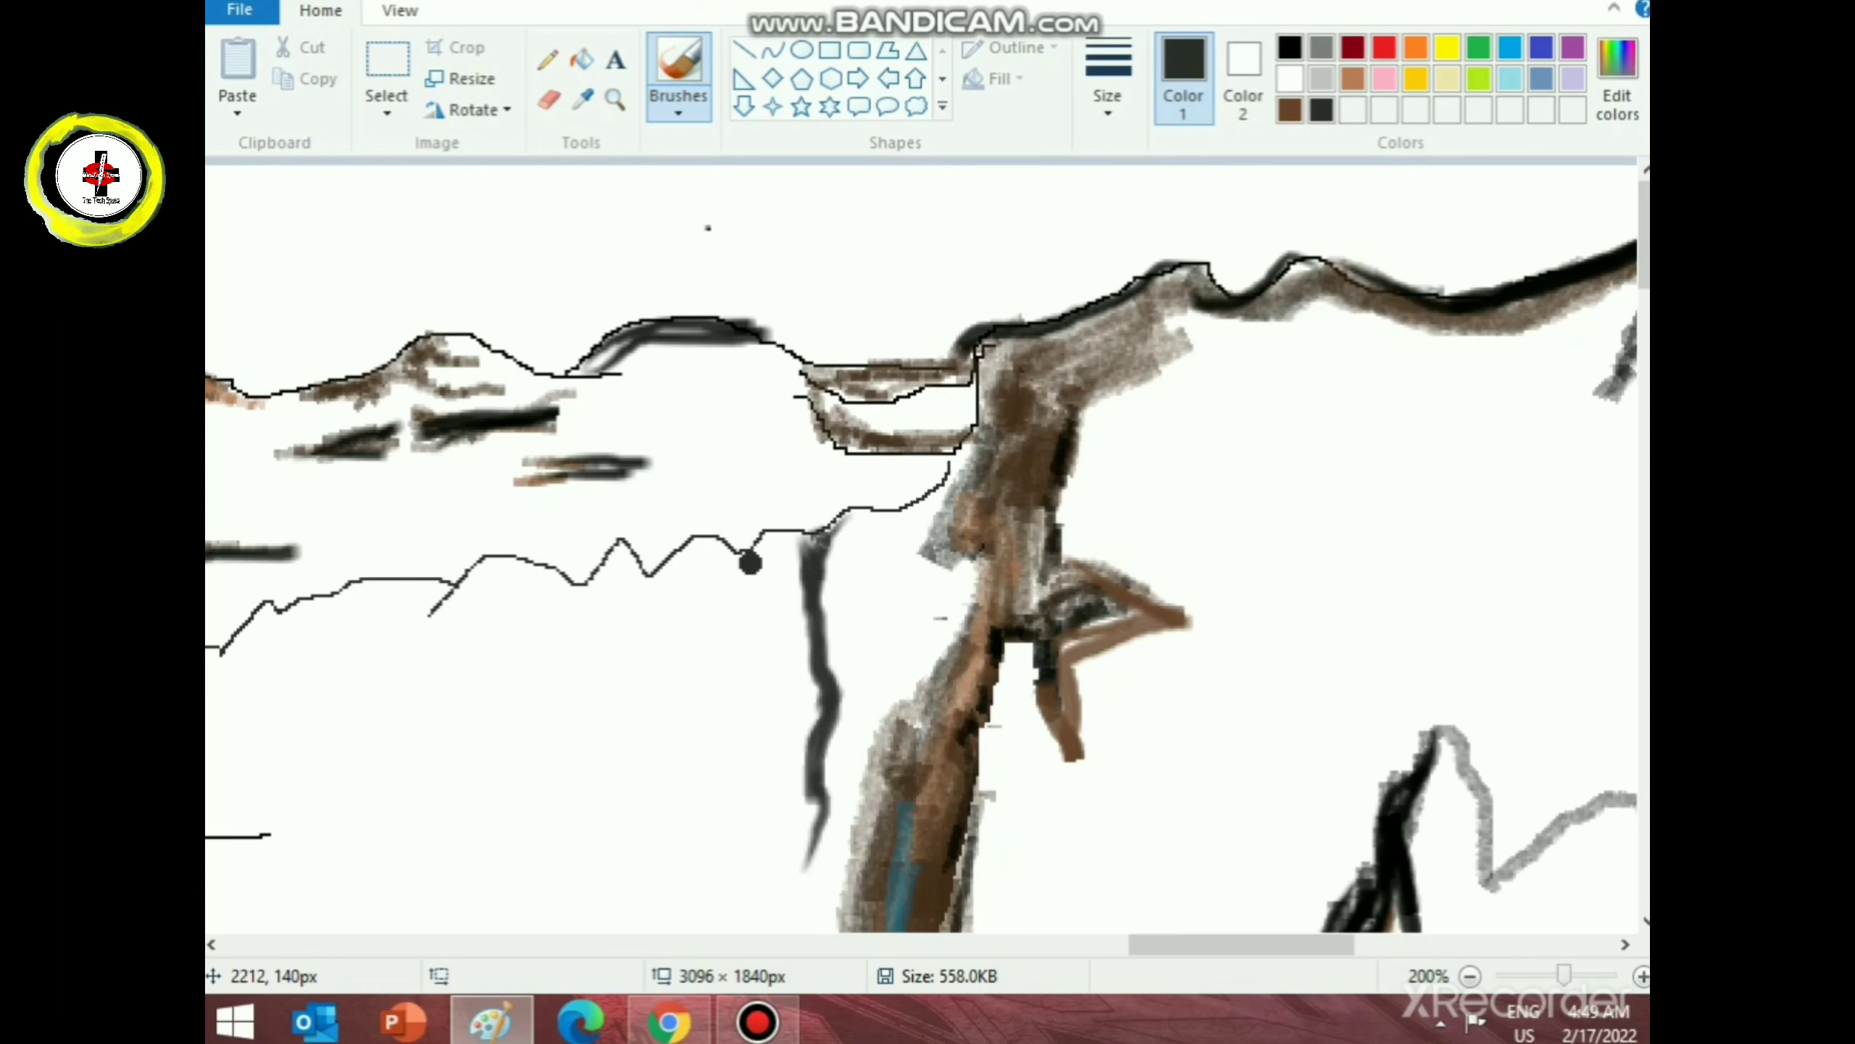
- Brush short dark grey shading strokes down from the peaks of the jagged ridge line beside the brown rock column
mouse_move(725, 575)
left_mouse_down()
mouse_move(759, 537)
mouse_move(759, 583)
mouse_move(759, 546)
mouse_move(731, 585)
left_mouse_up()
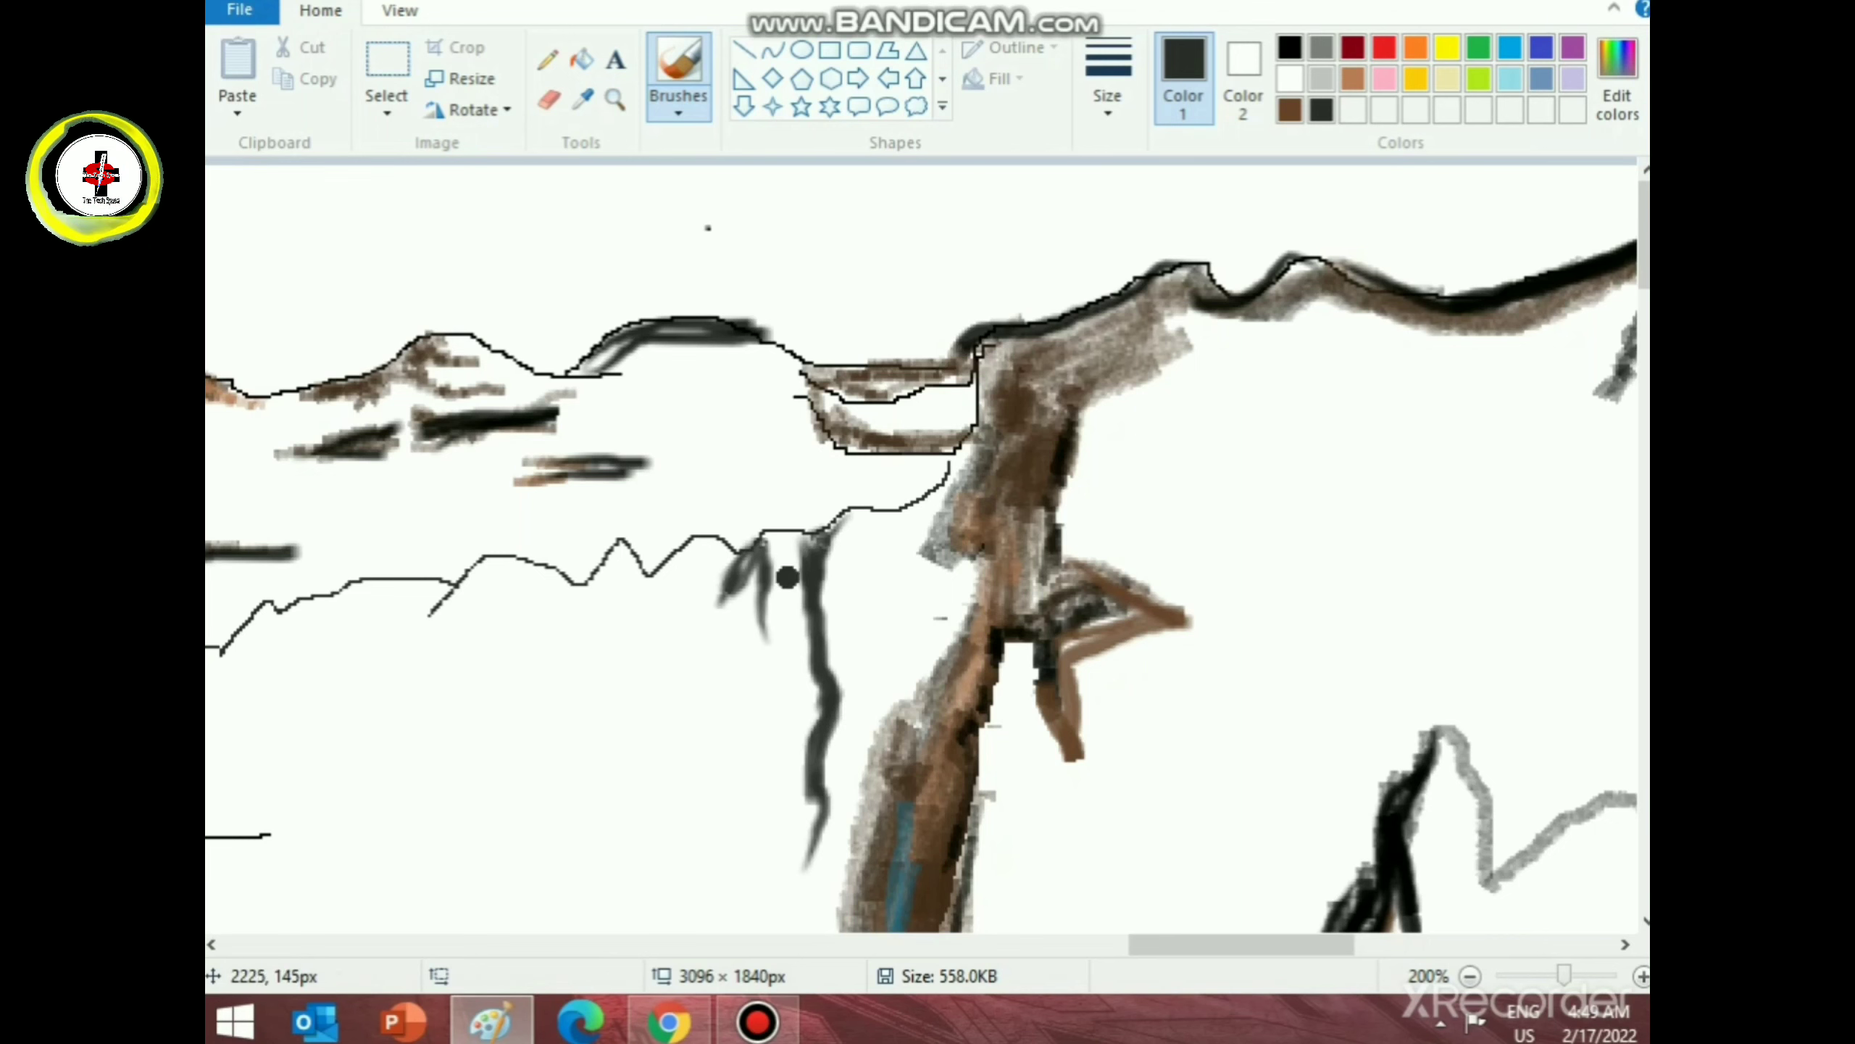
left_click_drag(786, 629, 773, 710)
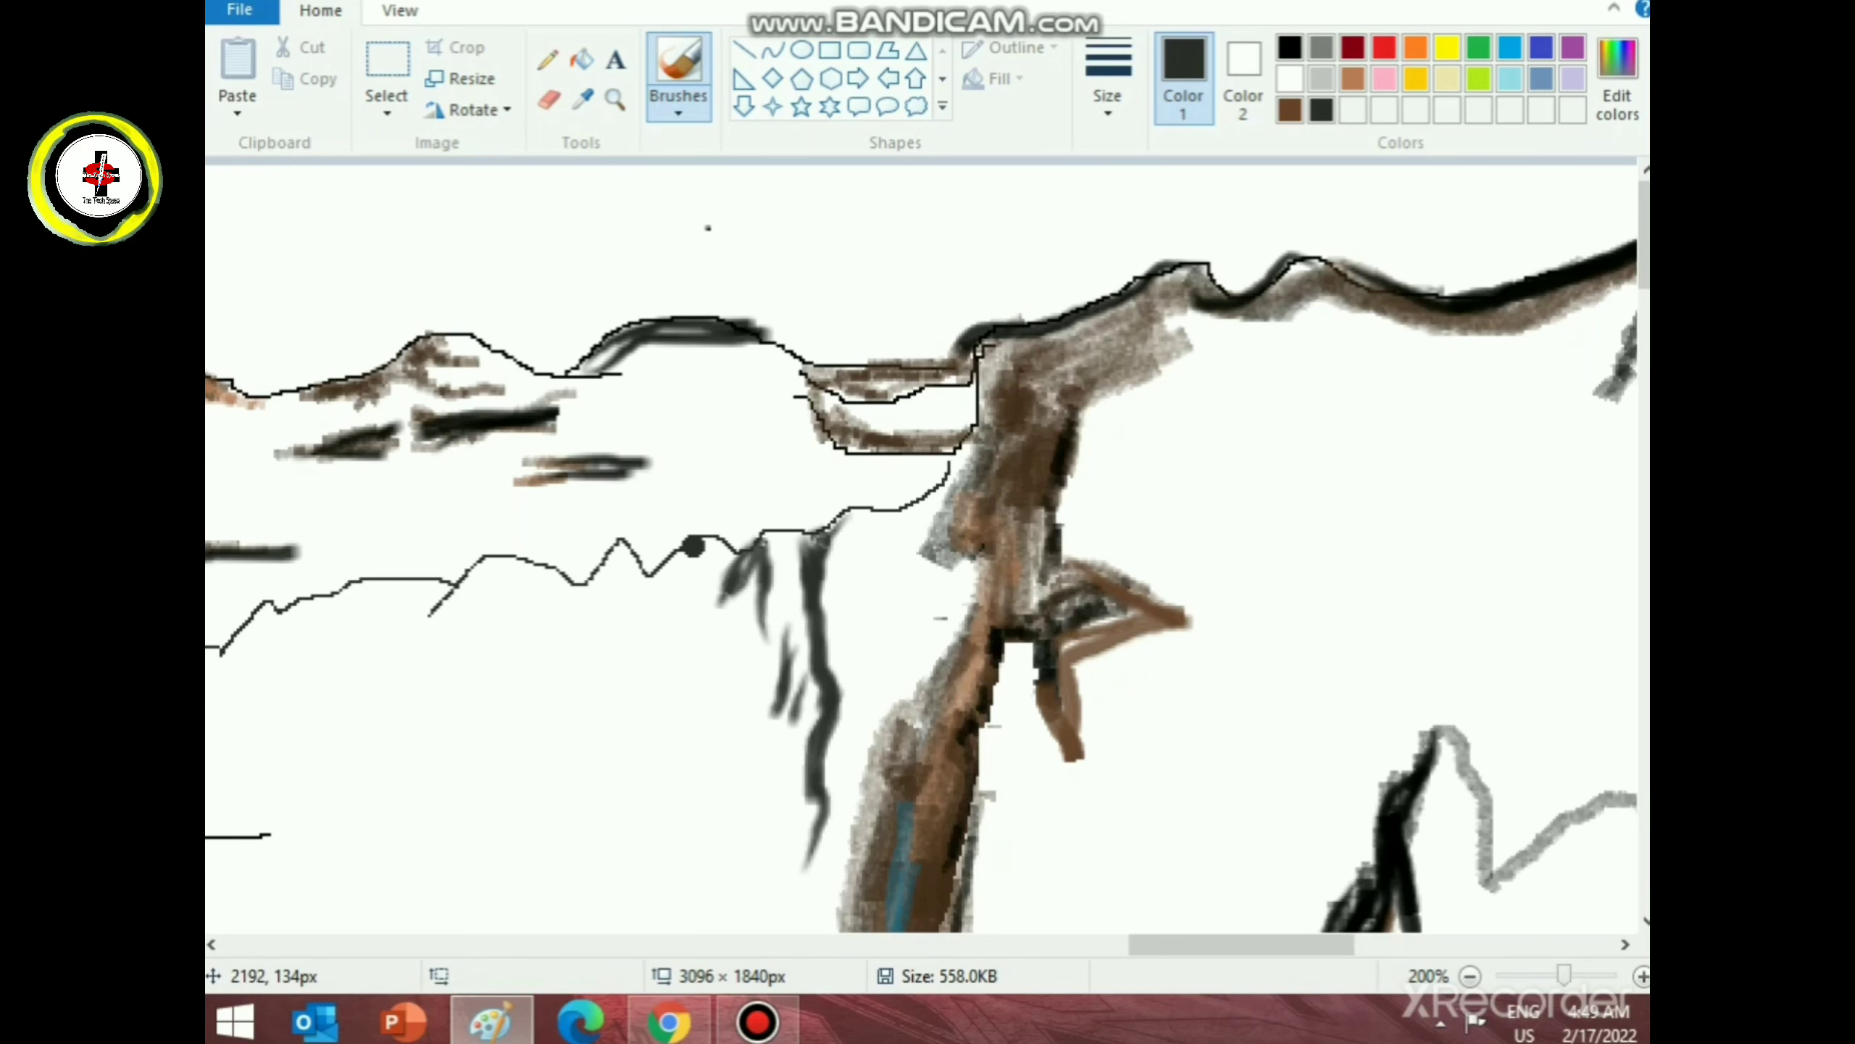
left_click_drag(690, 555, 684, 633)
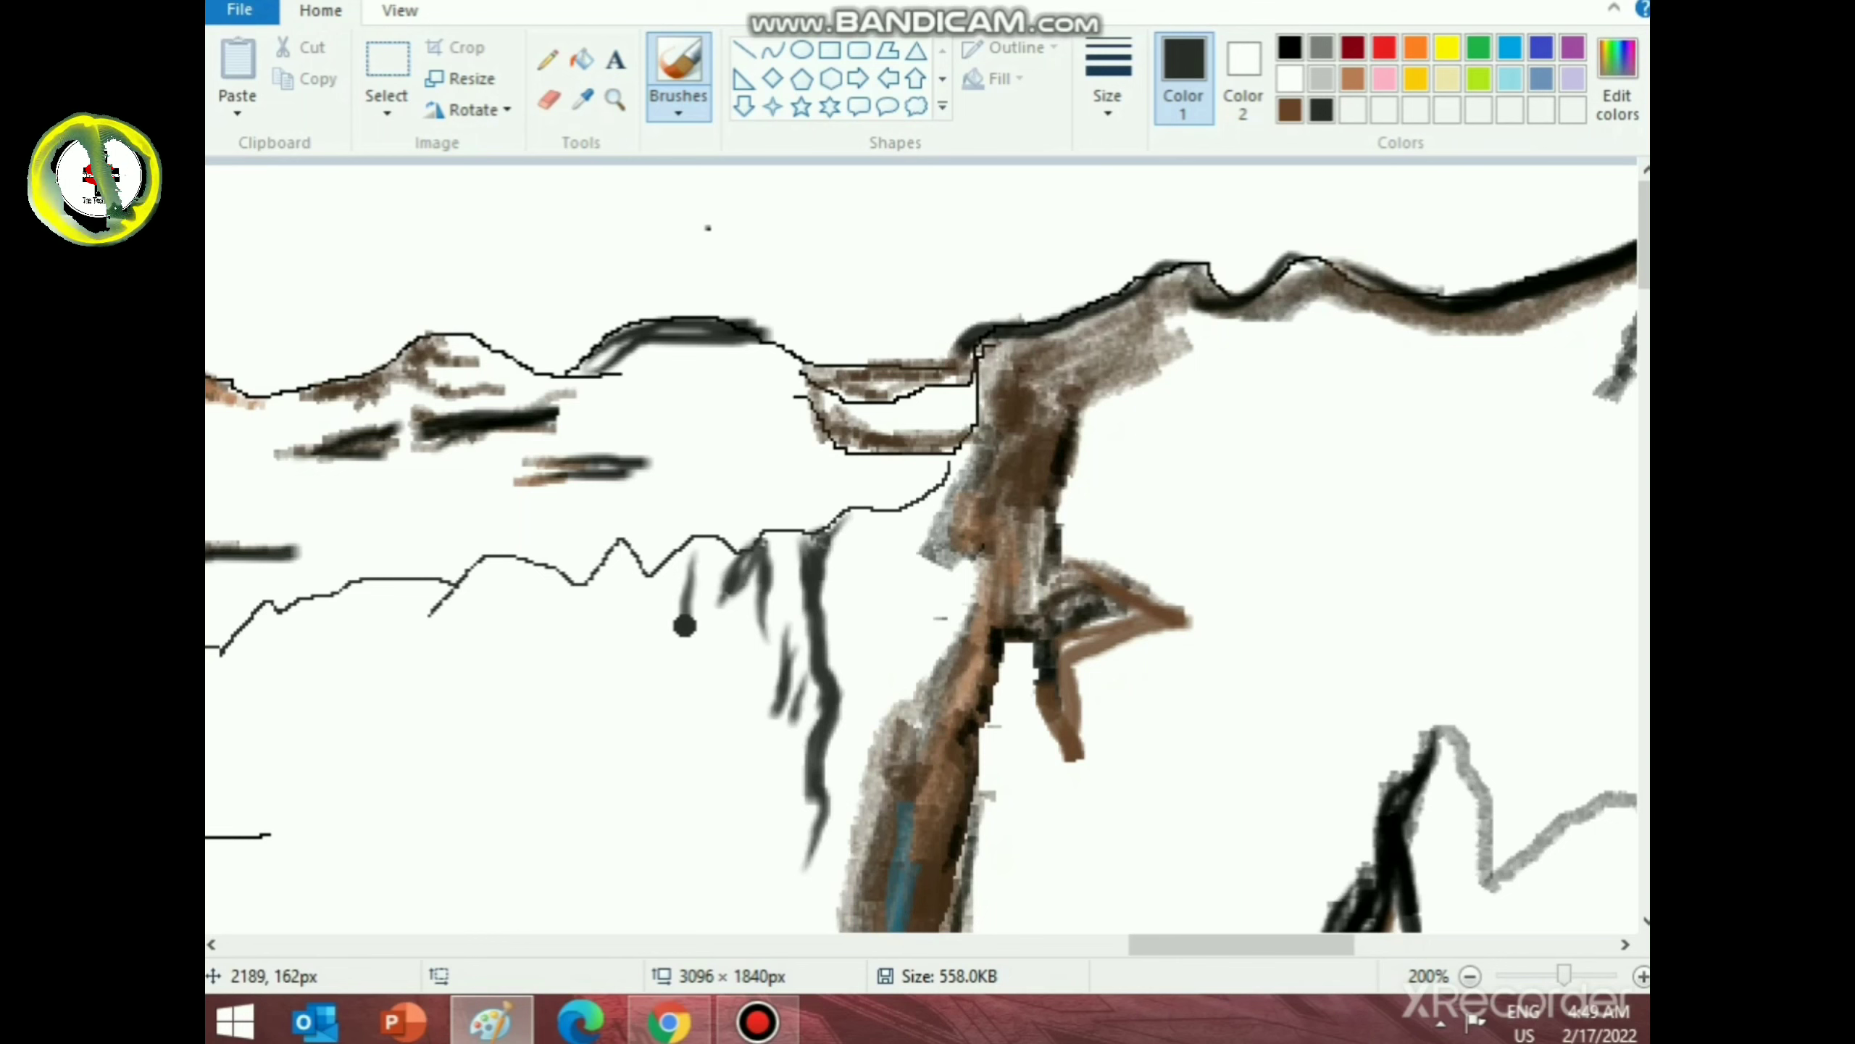
mouse_move(692, 544)
left_mouse_down()
mouse_move(646, 585)
mouse_move(699, 542)
mouse_move(672, 614)
mouse_move(690, 554)
mouse_move(664, 585)
mouse_move(687, 558)
mouse_move(675, 612)
mouse_move(690, 604)
mouse_move(691, 547)
left_mouse_up()
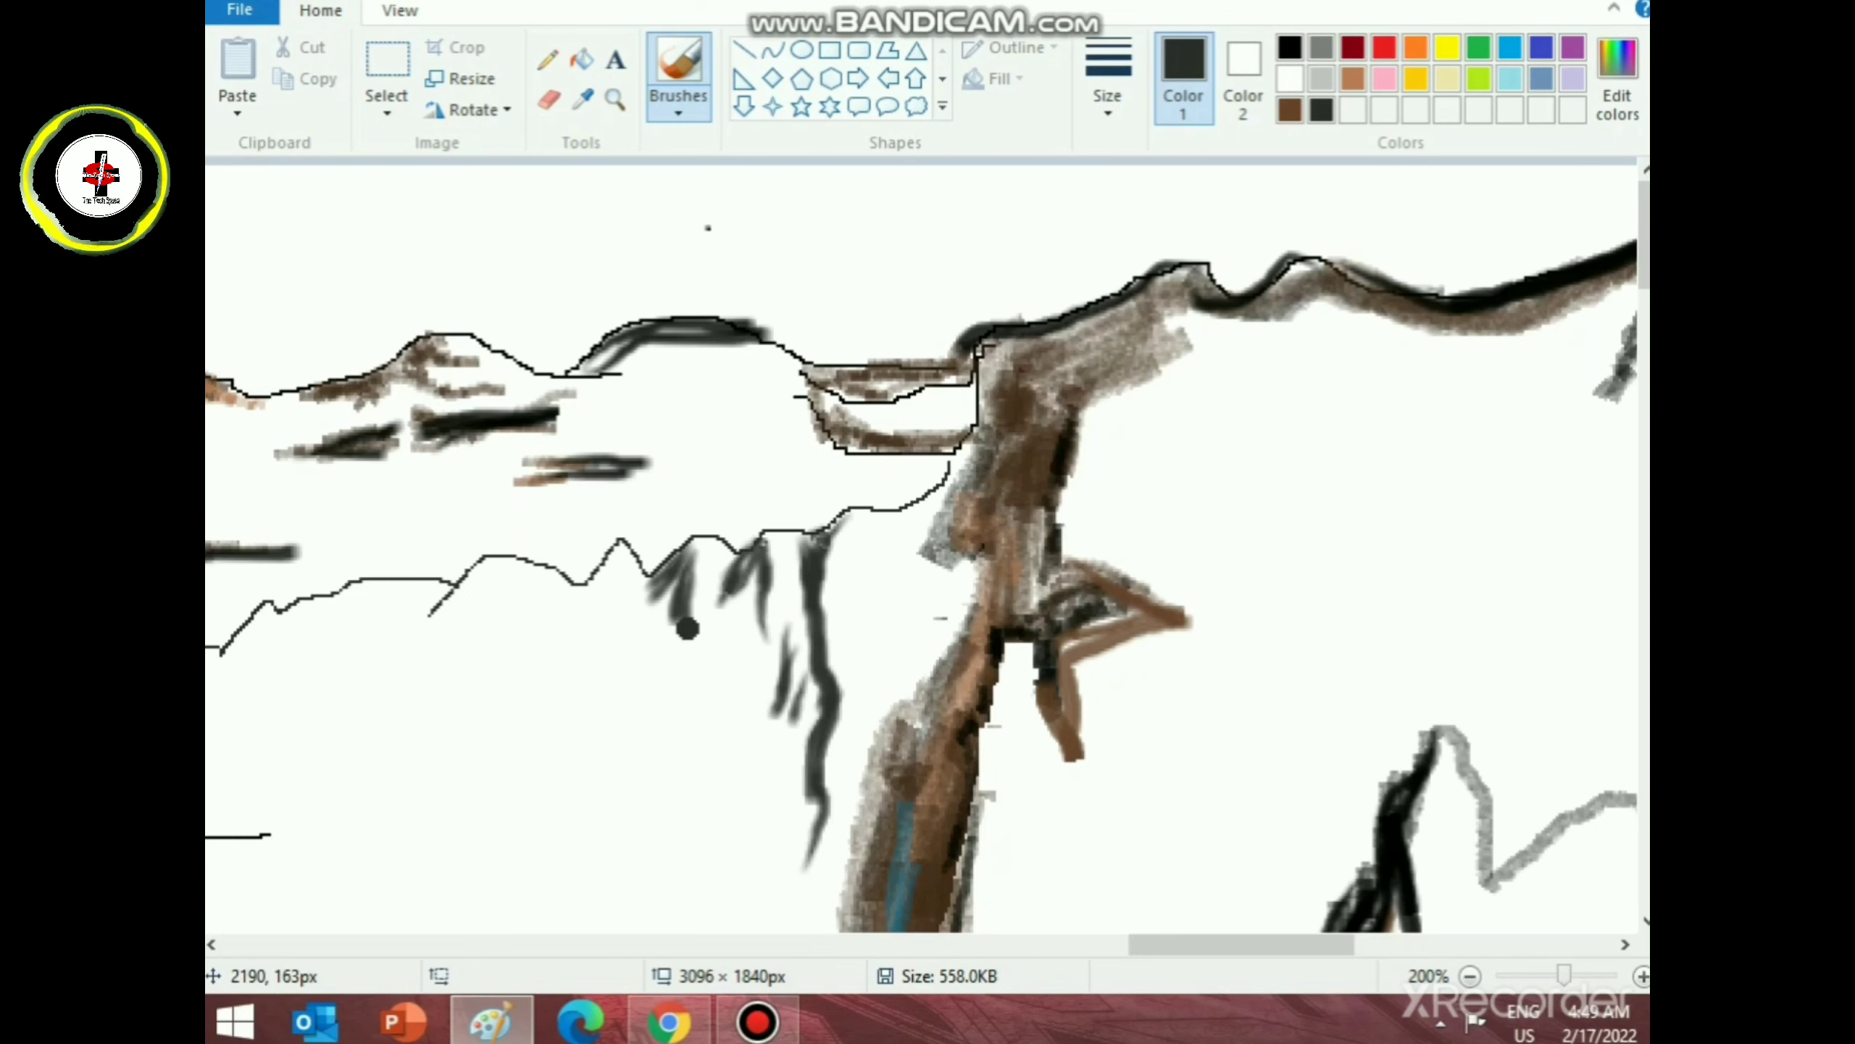
mouse_move(622, 552)
left_mouse_down()
mouse_move(640, 581)
mouse_move(608, 555)
mouse_move(590, 592)
mouse_move(622, 539)
left_mouse_up()
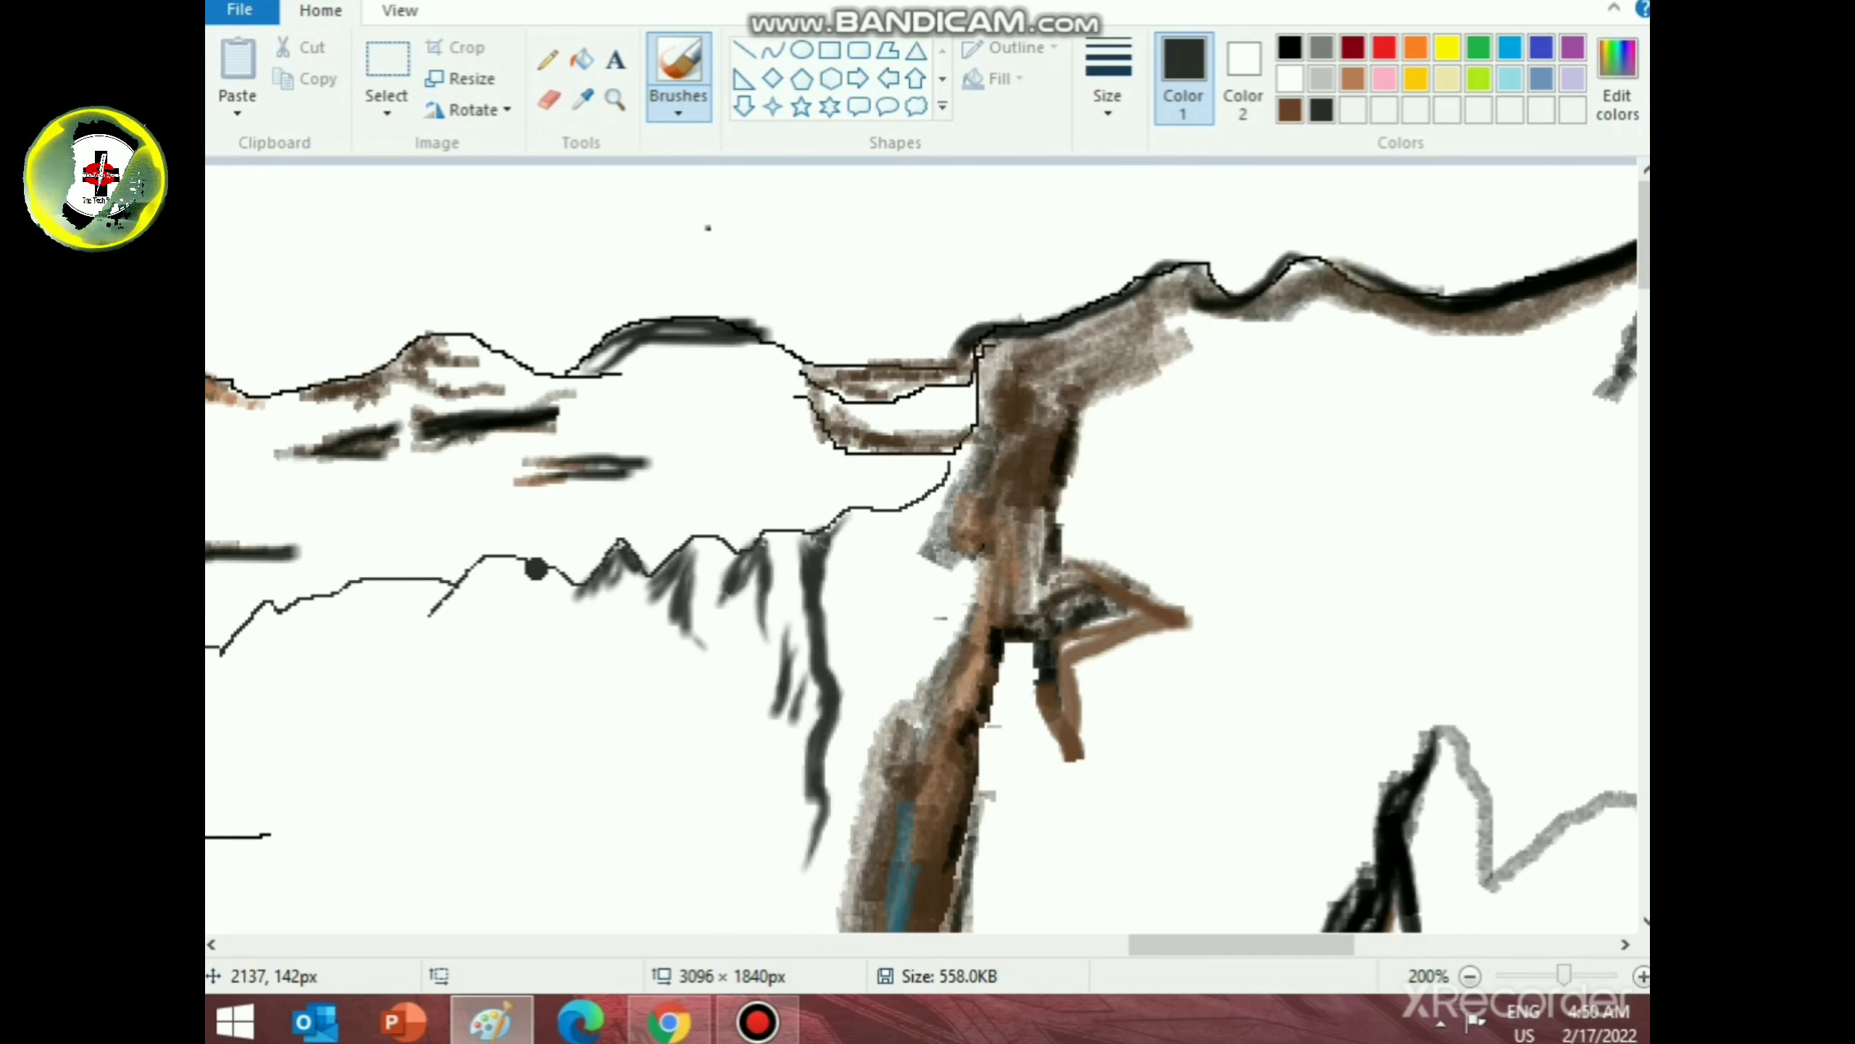
mouse_move(548, 579)
left_mouse_down()
mouse_move(547, 691)
mouse_move(525, 714)
mouse_move(560, 579)
mouse_move(522, 674)
mouse_move(562, 598)
mouse_move(579, 703)
left_mouse_up()
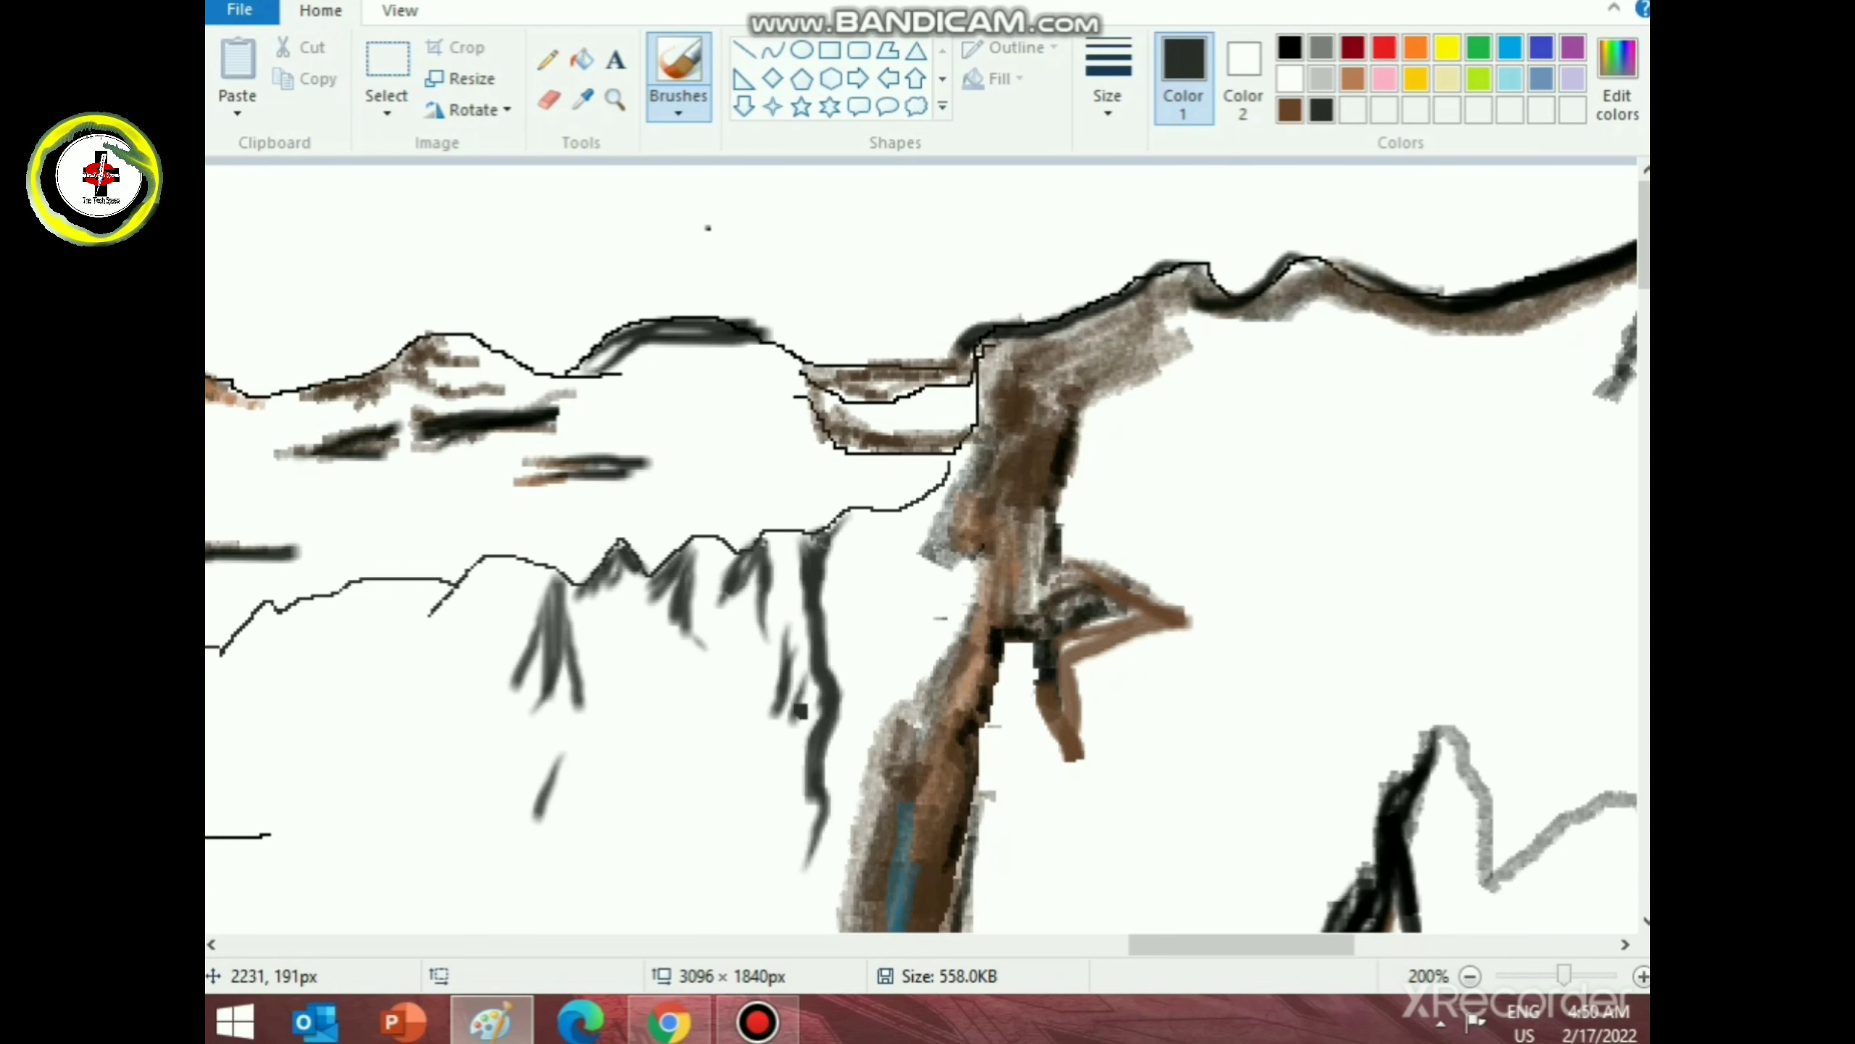
- Paint long thin dark grey cracks running from the jagged ridge line down to the shoreline
scroll(876, 688, "down", 2, "ctrl")
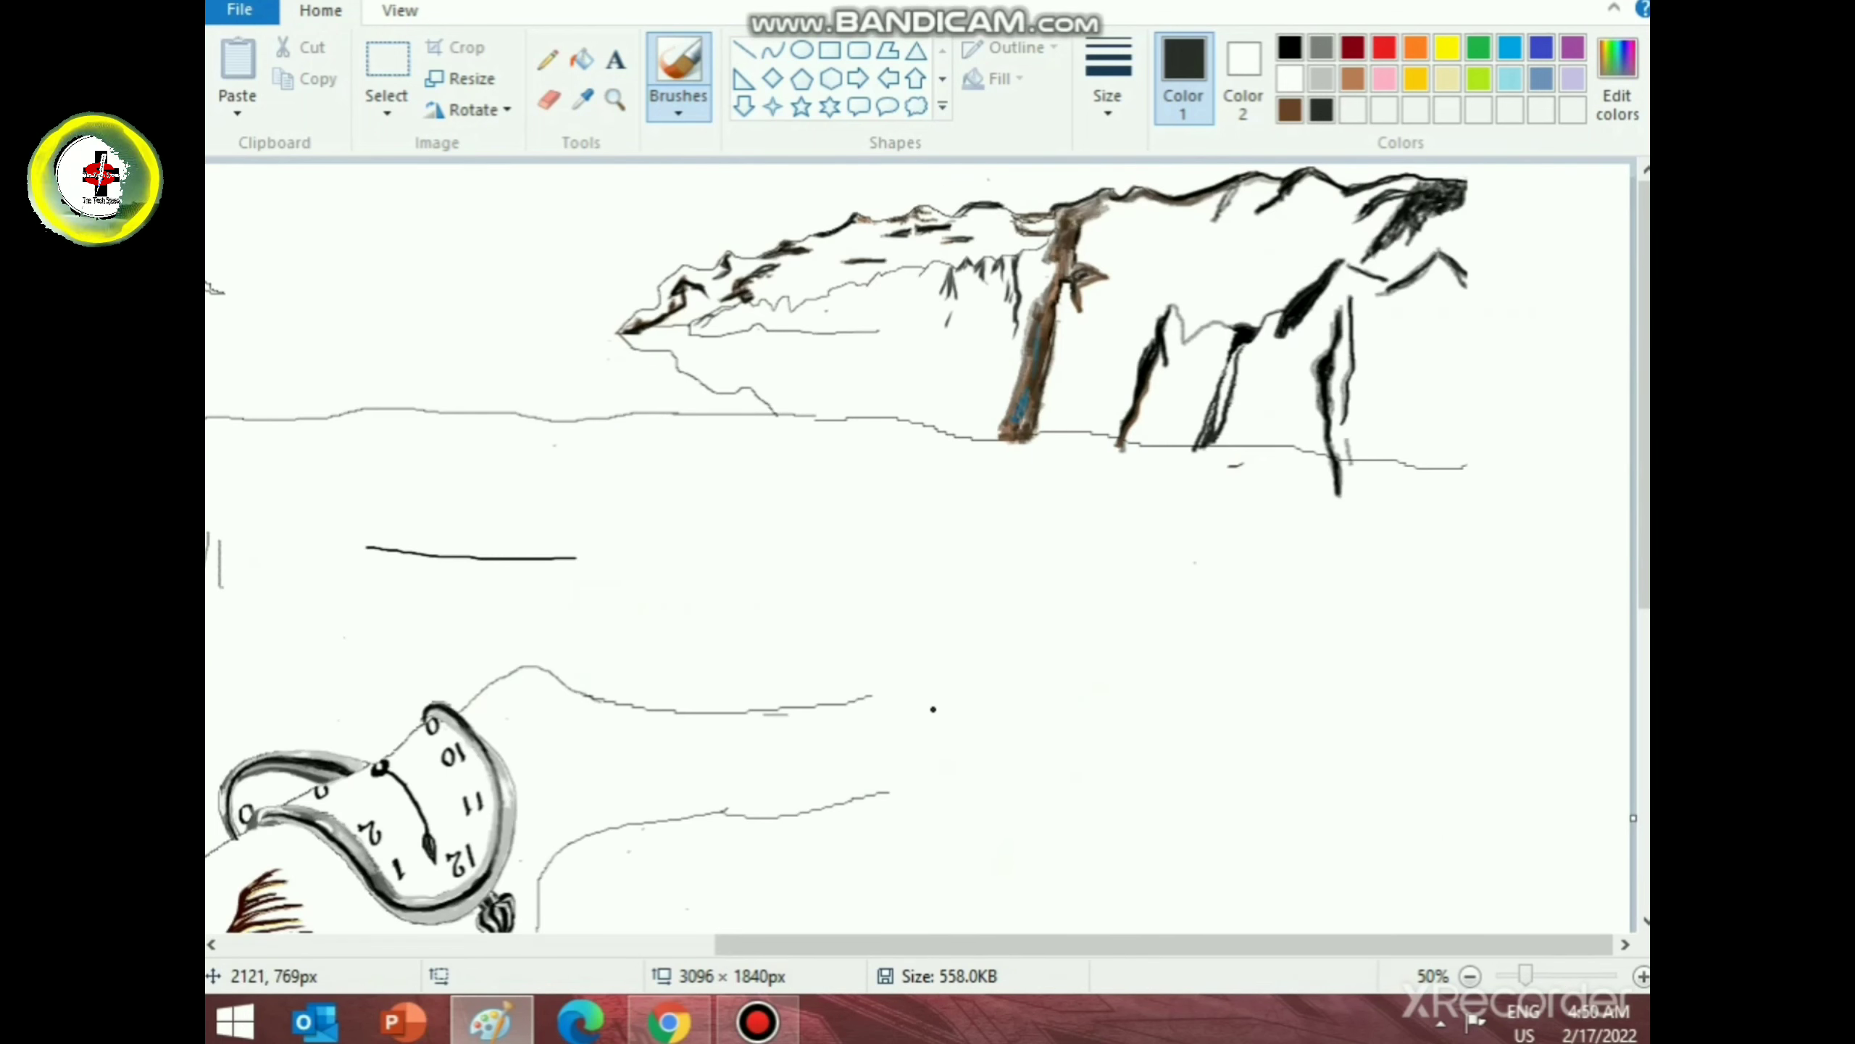
scroll(938, 705, "up", 1, "ctrl")
scroll(574, 465, "right", 10)
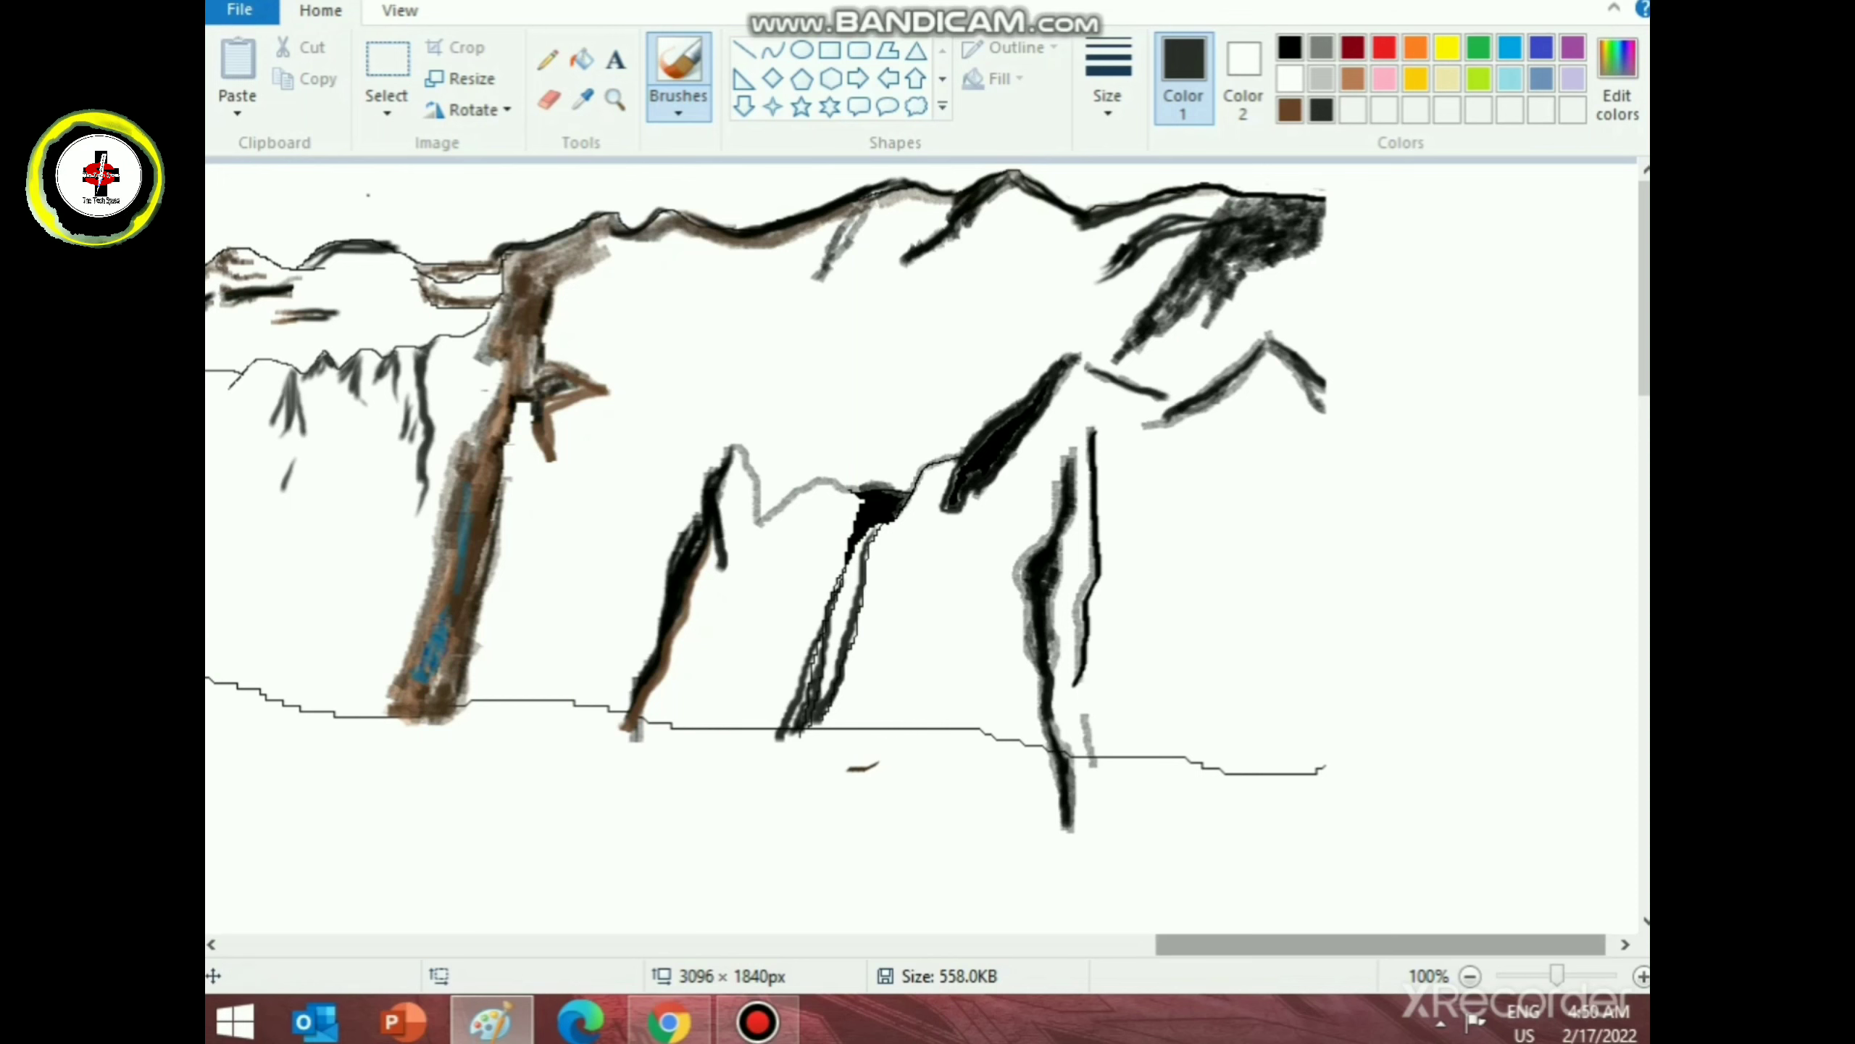
left_click_drag(1382, 944, 1247, 944)
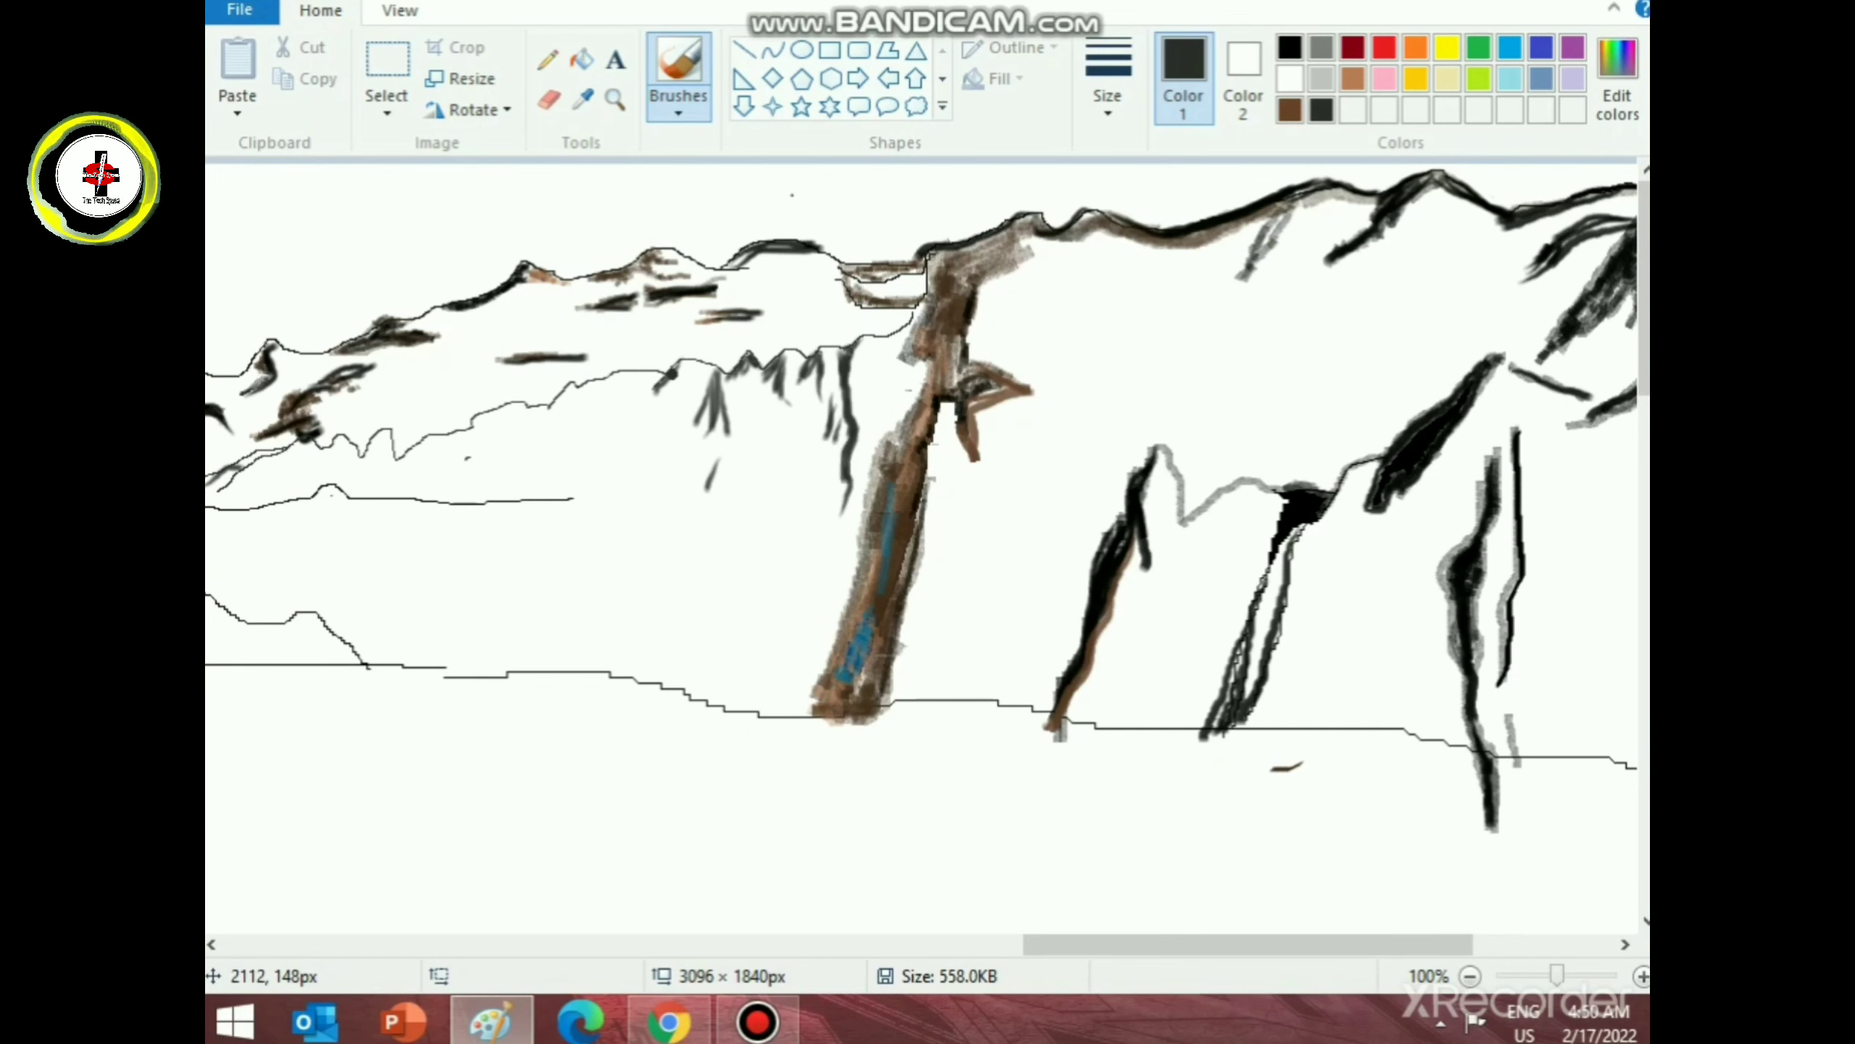
mouse_move(683, 365)
left_mouse_down()
mouse_move(599, 597)
mouse_move(588, 694)
left_mouse_up()
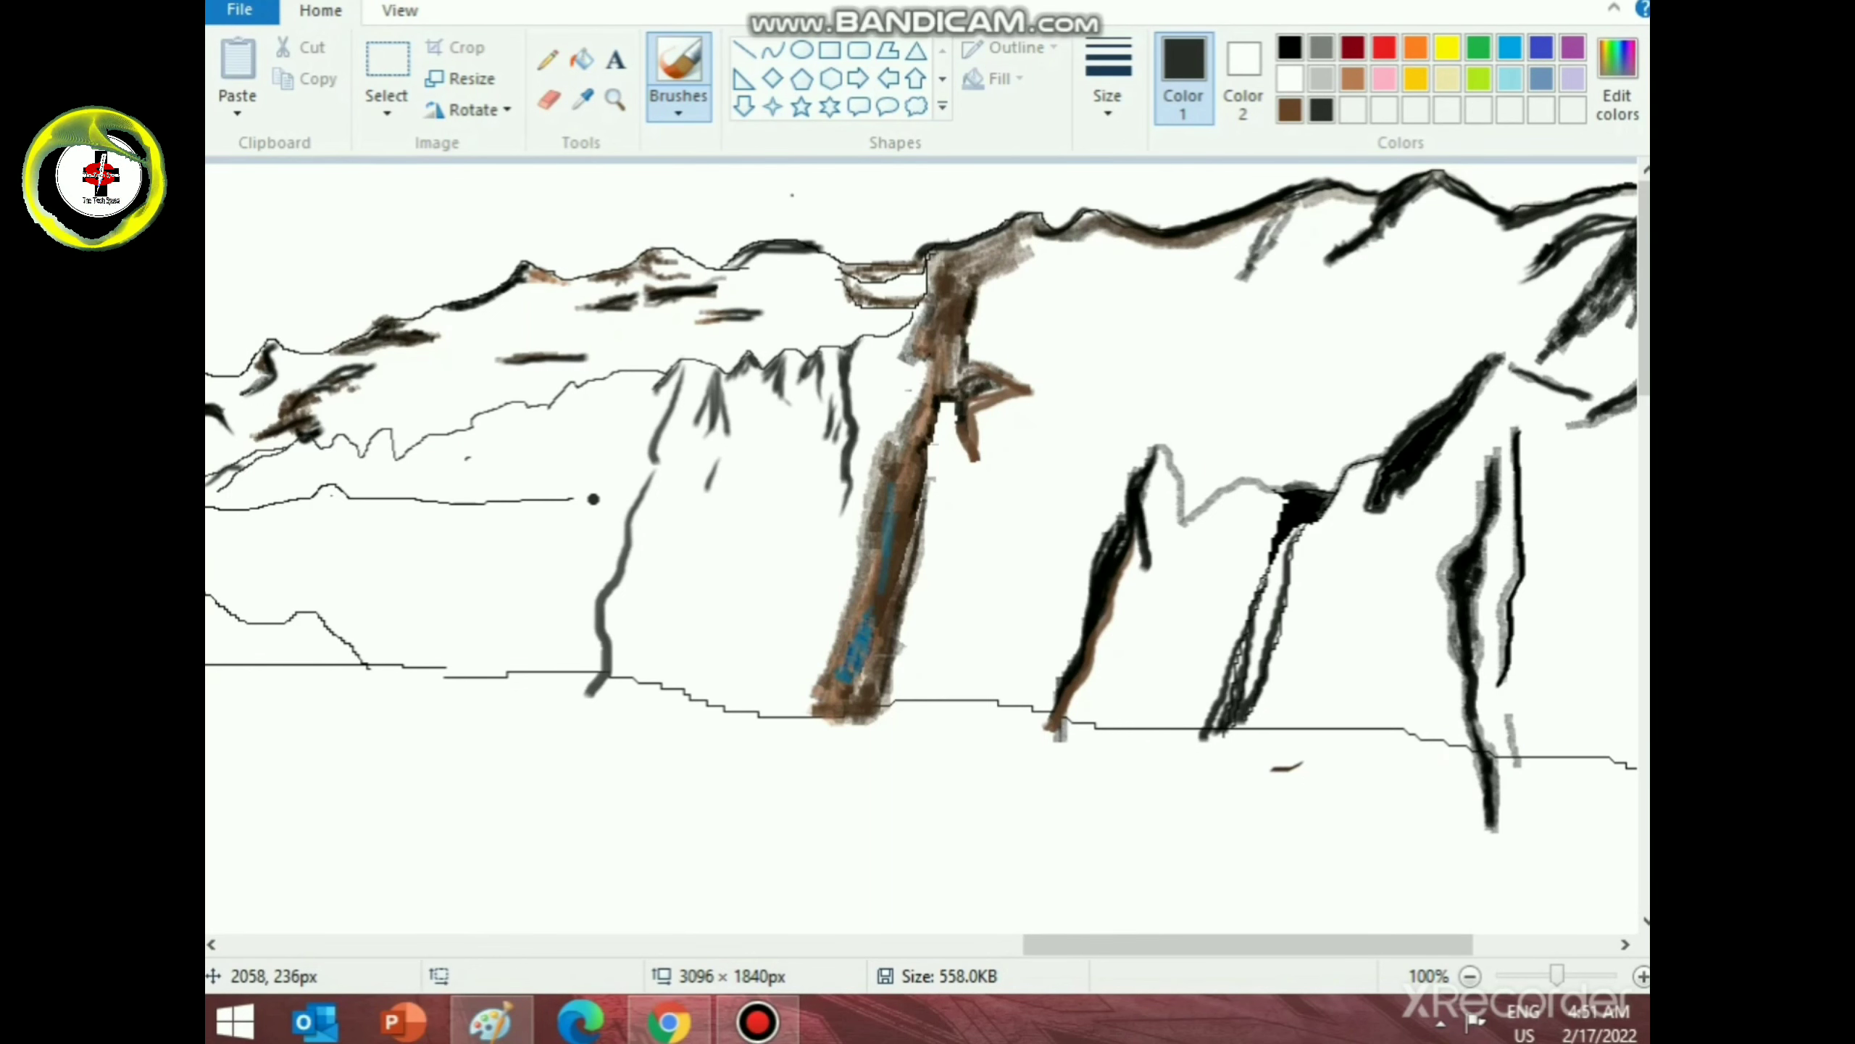
left_click_drag(690, 354, 679, 524)
left_click_drag(677, 689, 692, 517)
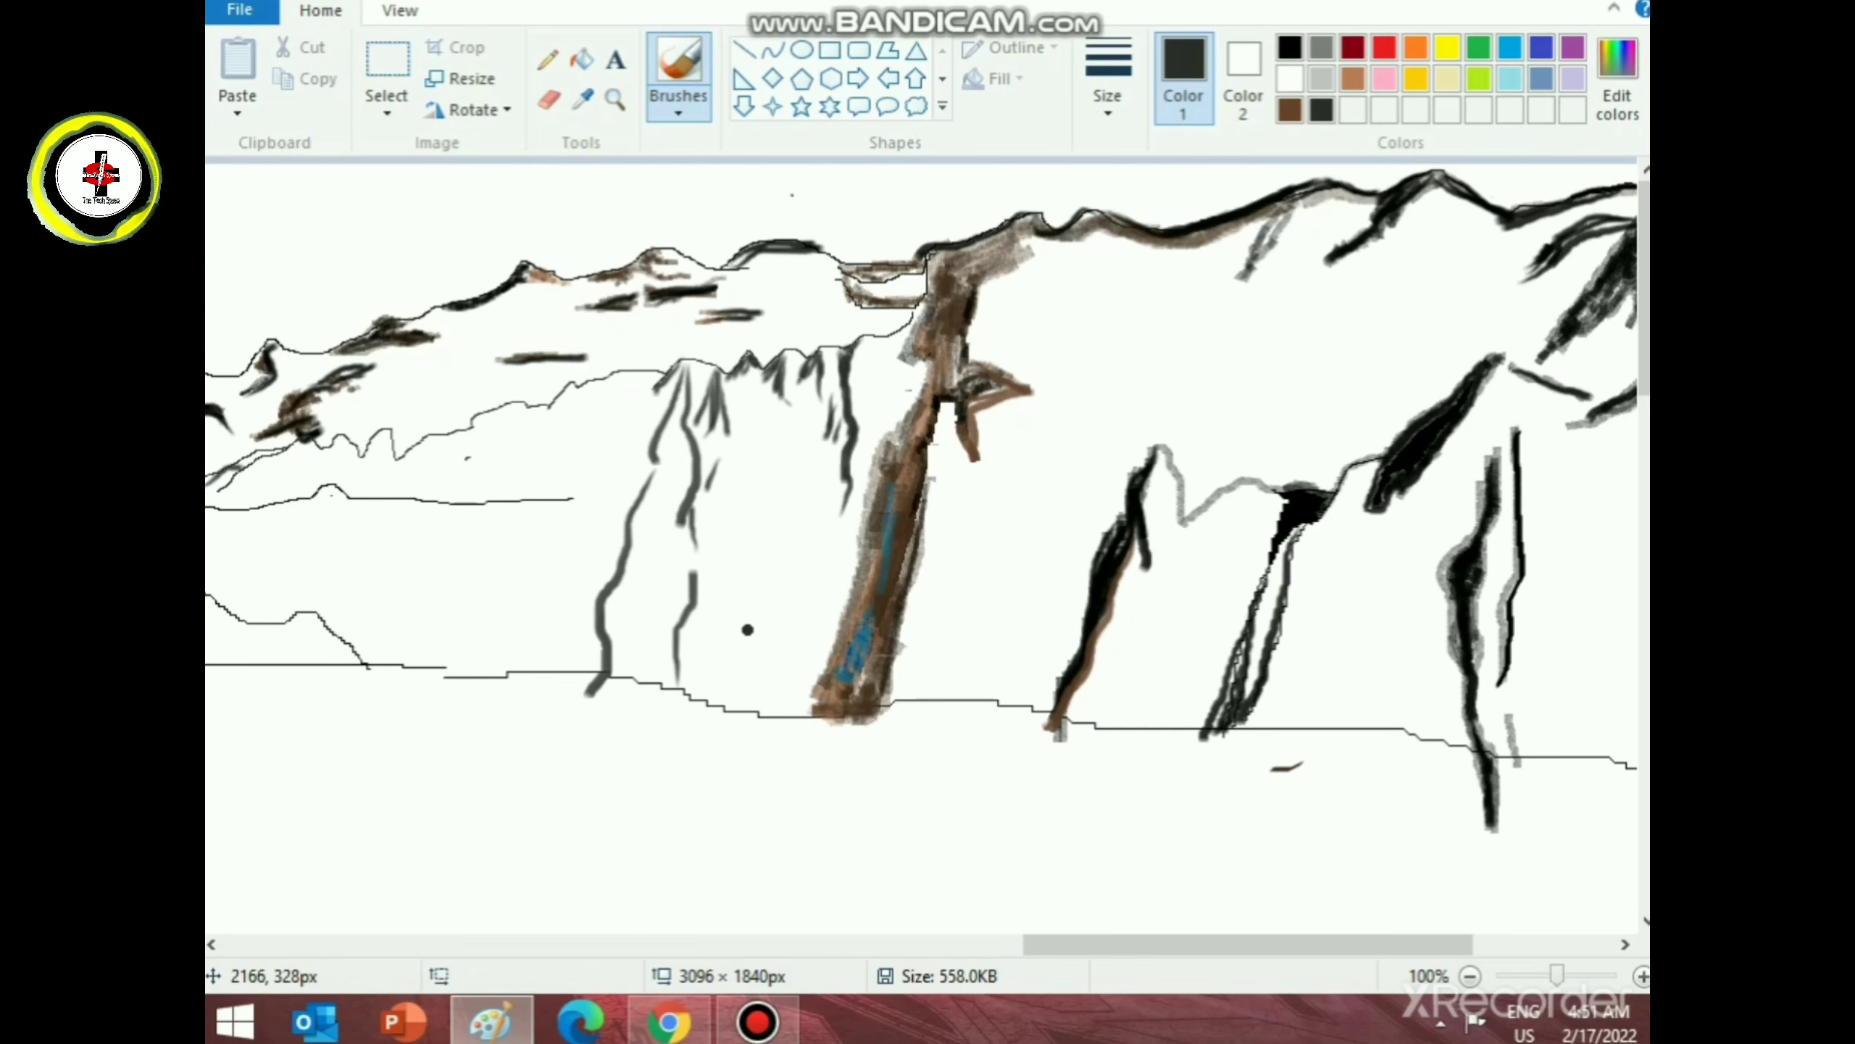
- Paint a thick dark grey crevice slanting down the cliff face, just left of the long thin cracks
left_click_drag(1178, 944, 943, 944)
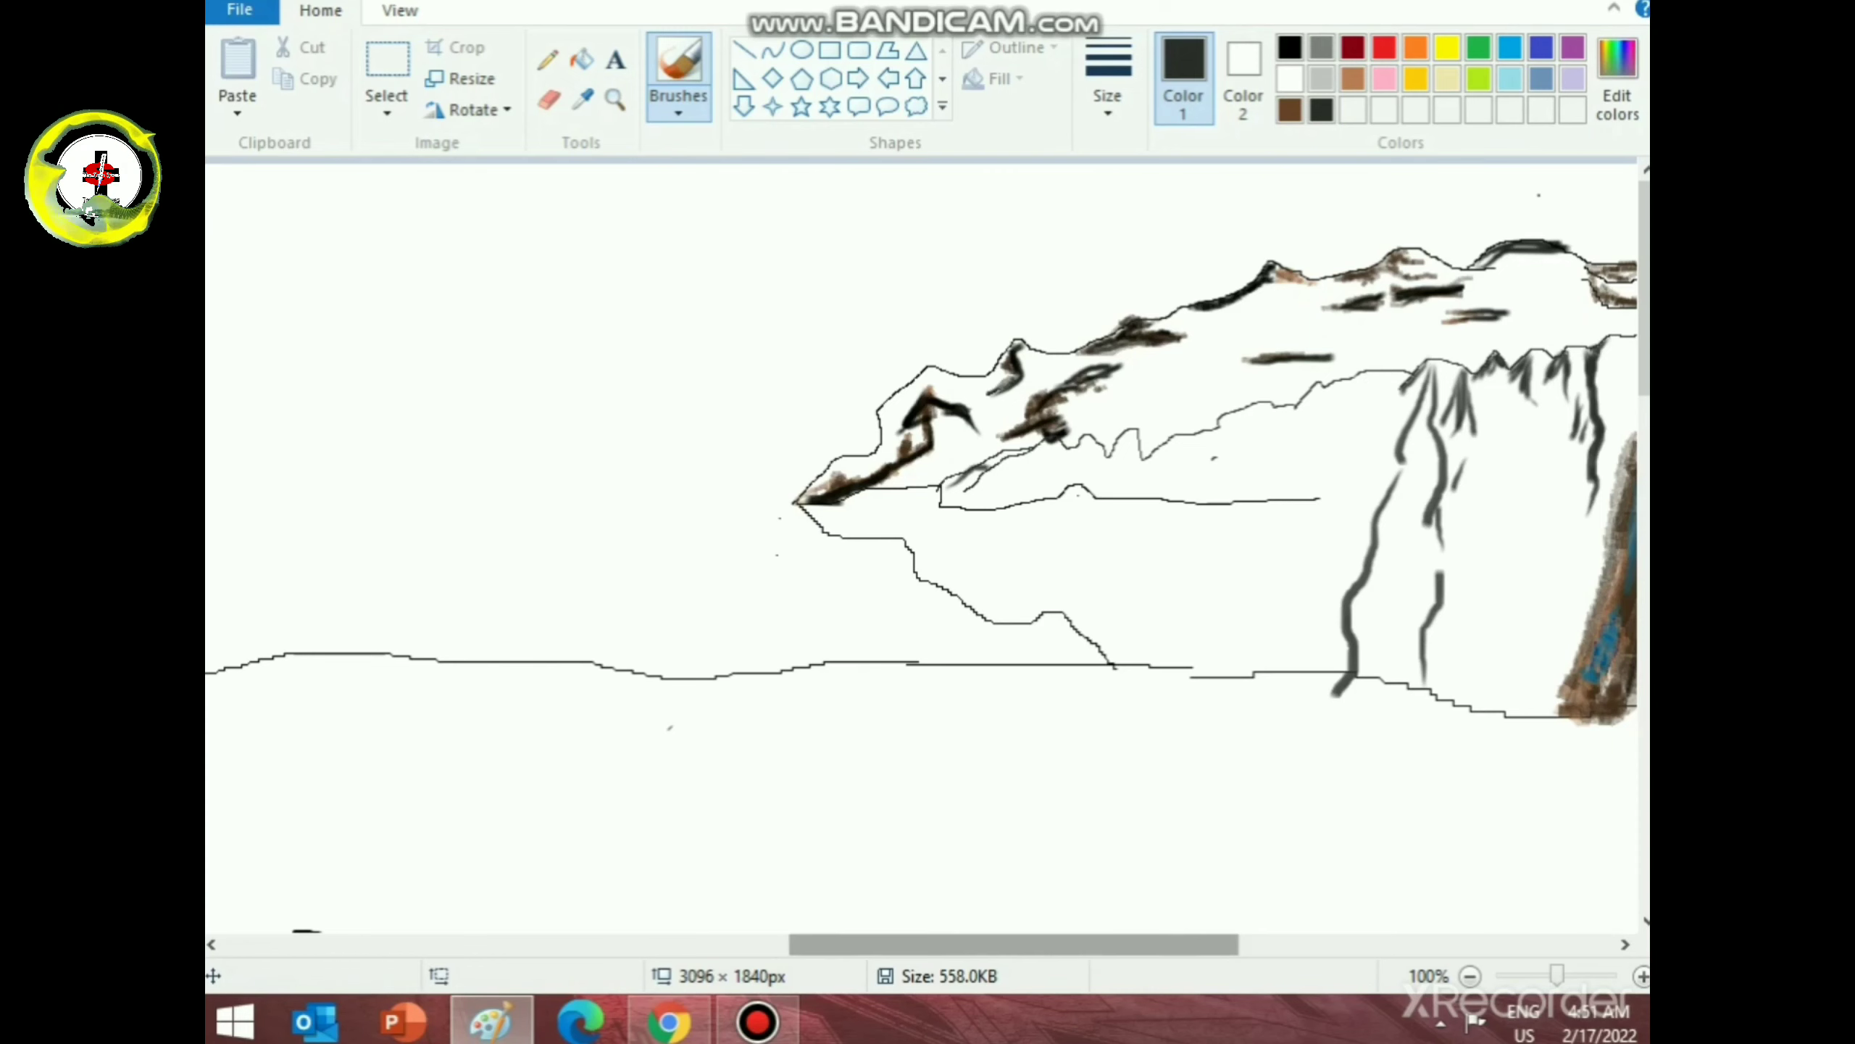
left_click_drag(1016, 945, 1260, 945)
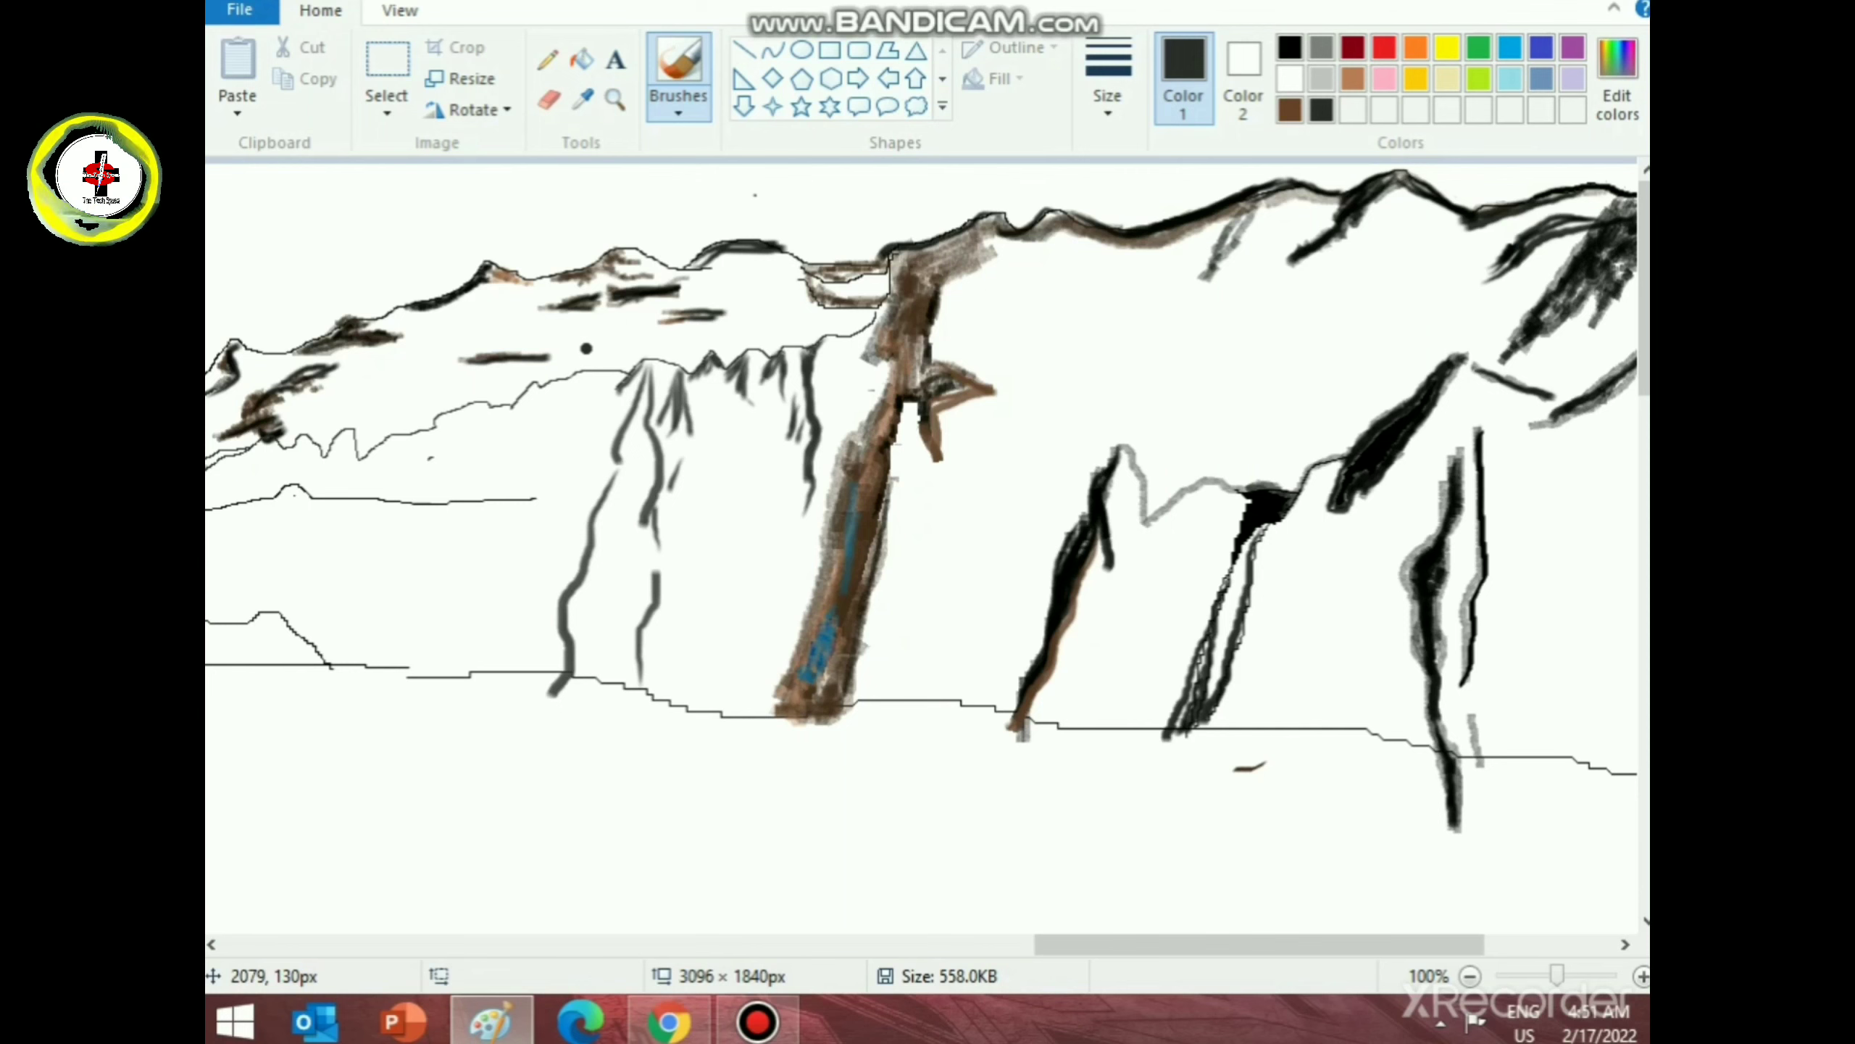
mouse_move(580, 365)
left_mouse_down()
mouse_move(487, 469)
mouse_move(439, 576)
left_mouse_up()
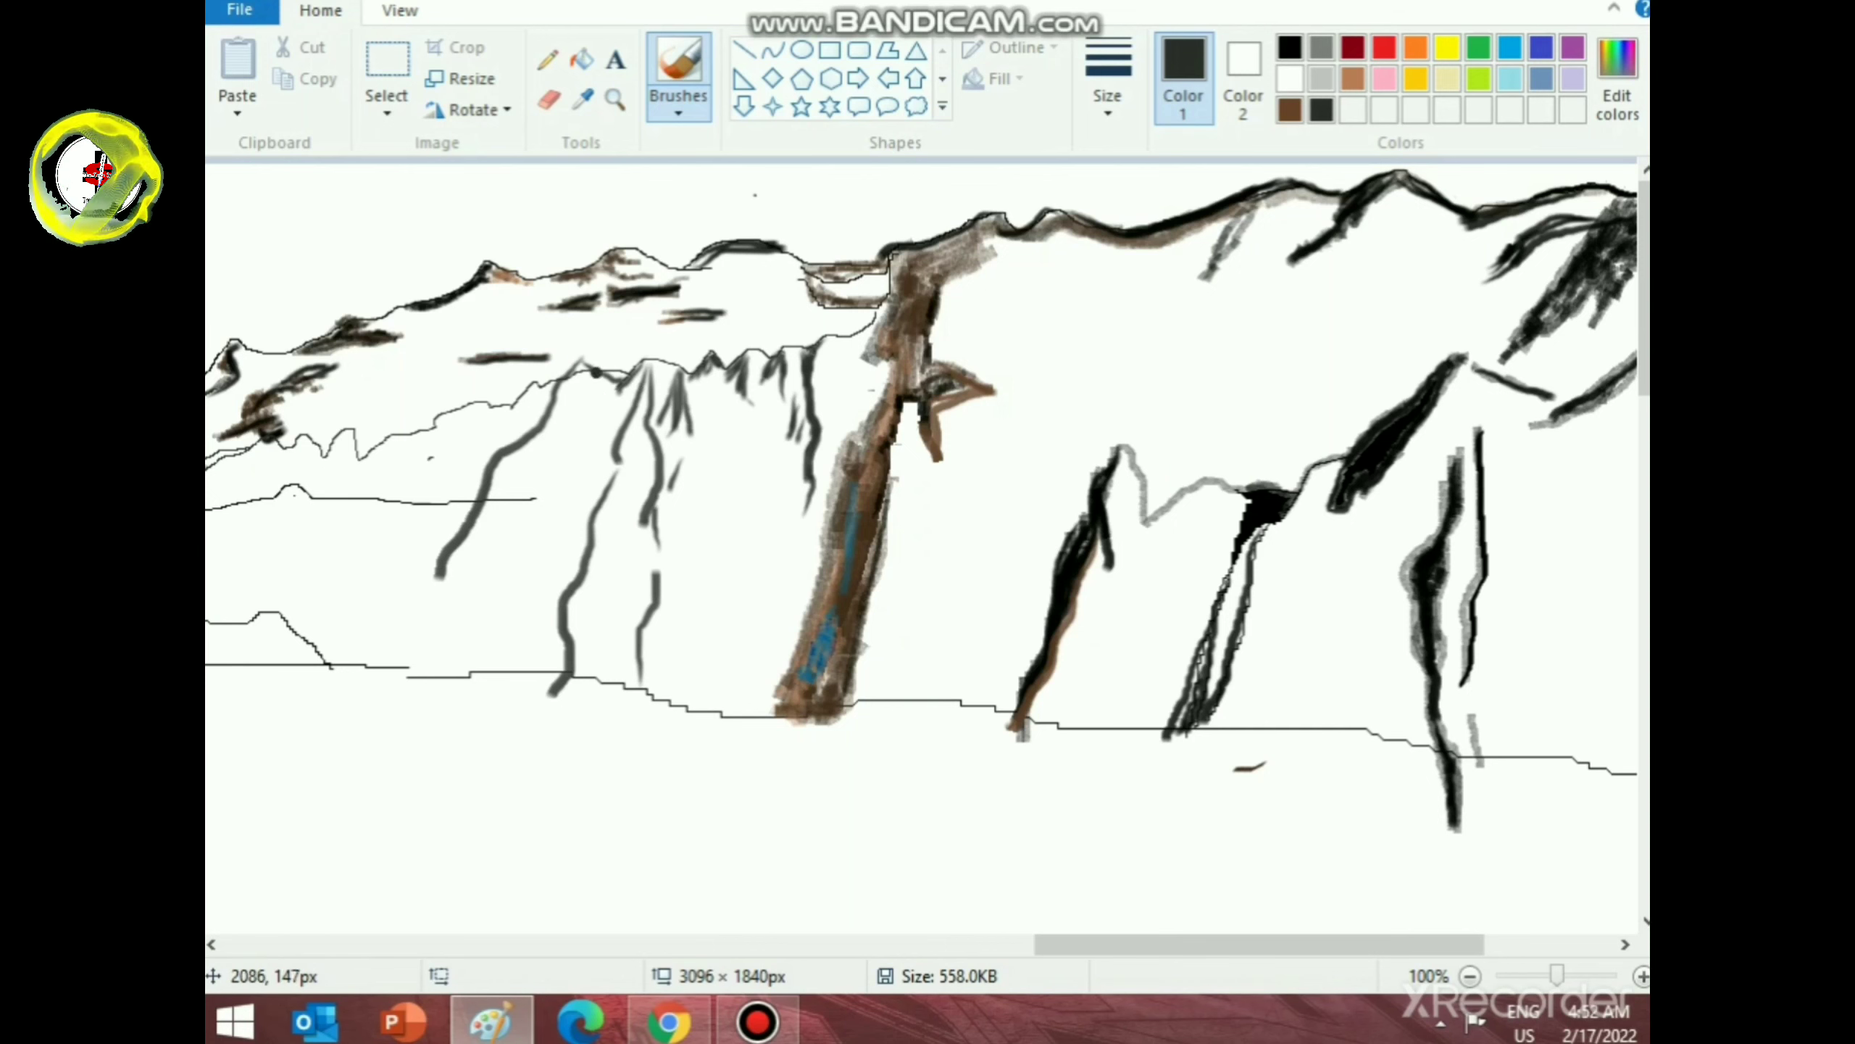
left_click_drag(571, 406, 535, 433)
mouse_move(575, 373)
left_mouse_down()
mouse_move(550, 420)
mouse_move(557, 393)
left_mouse_up()
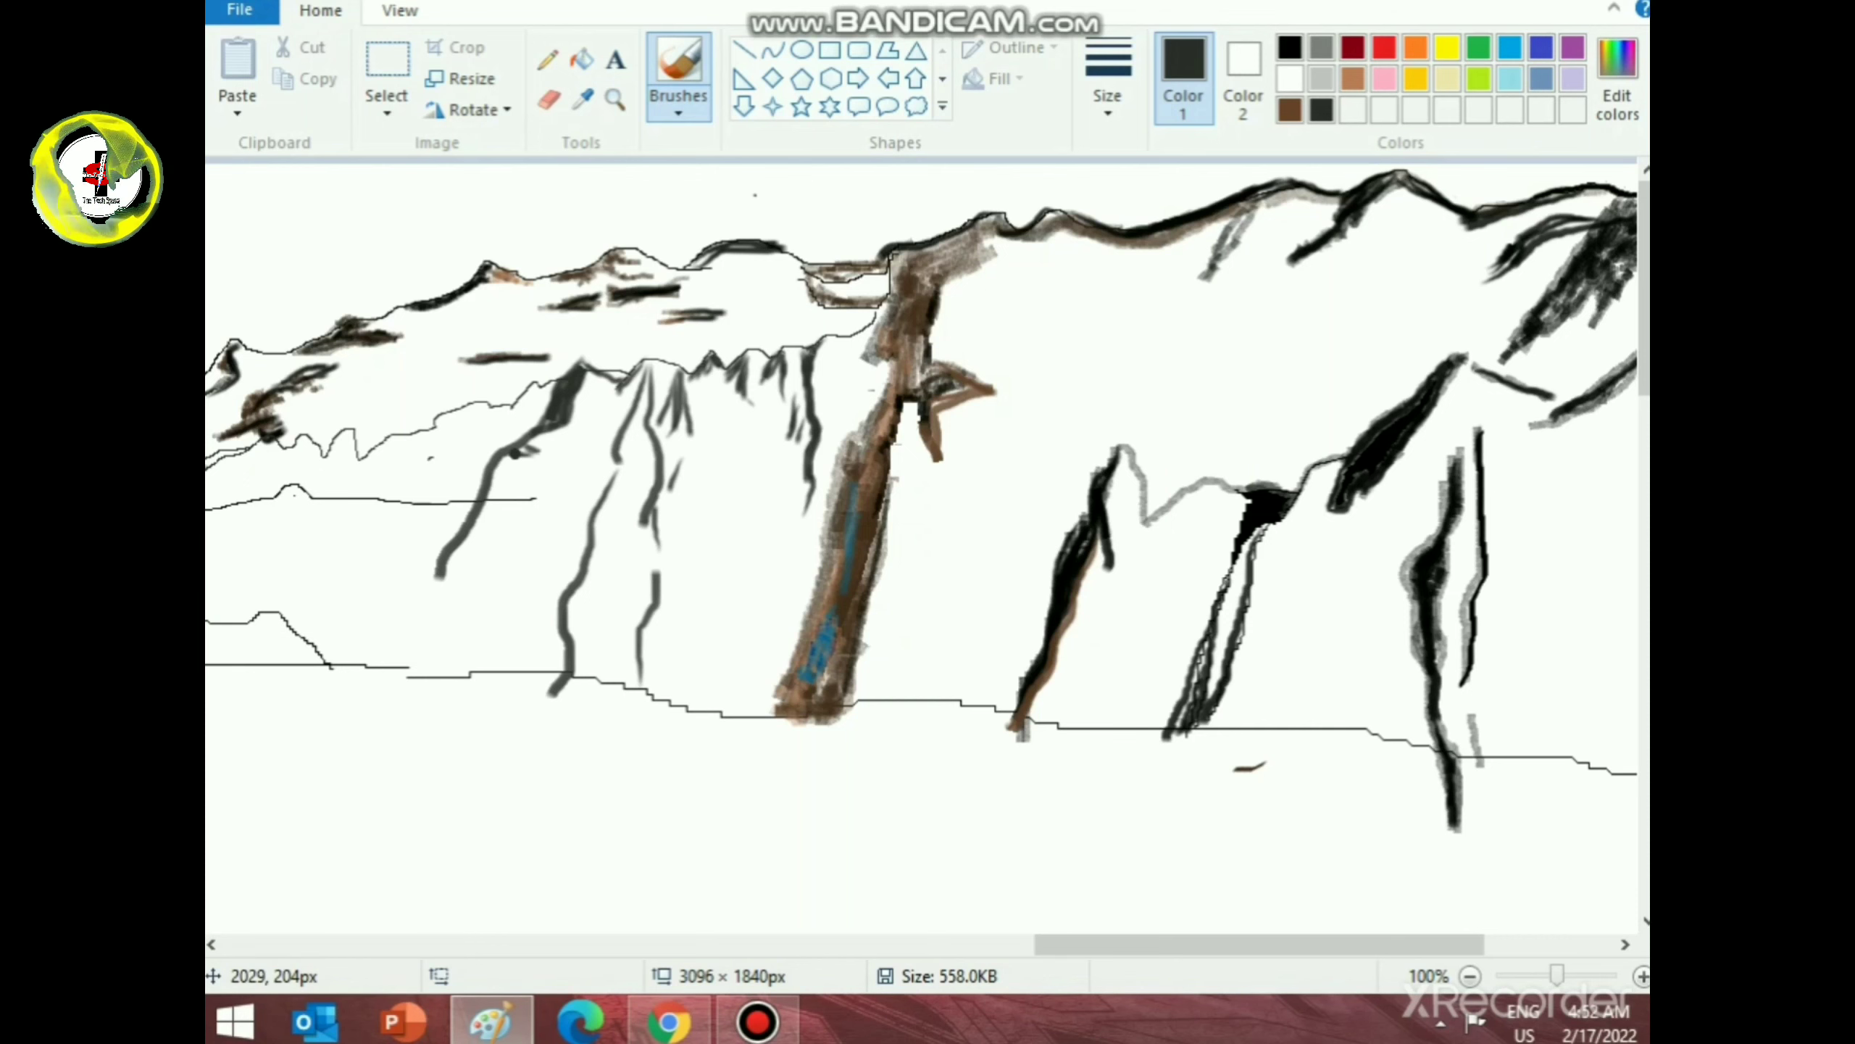
mouse_move(538, 463)
left_mouse_down()
mouse_move(459, 588)
mouse_move(508, 464)
mouse_move(494, 479)
mouse_move(489, 506)
mouse_move(504, 468)
mouse_move(526, 463)
mouse_move(535, 489)
mouse_move(515, 444)
mouse_move(530, 452)
mouse_move(438, 604)
left_mouse_up()
left_click_drag(479, 522, 452, 608)
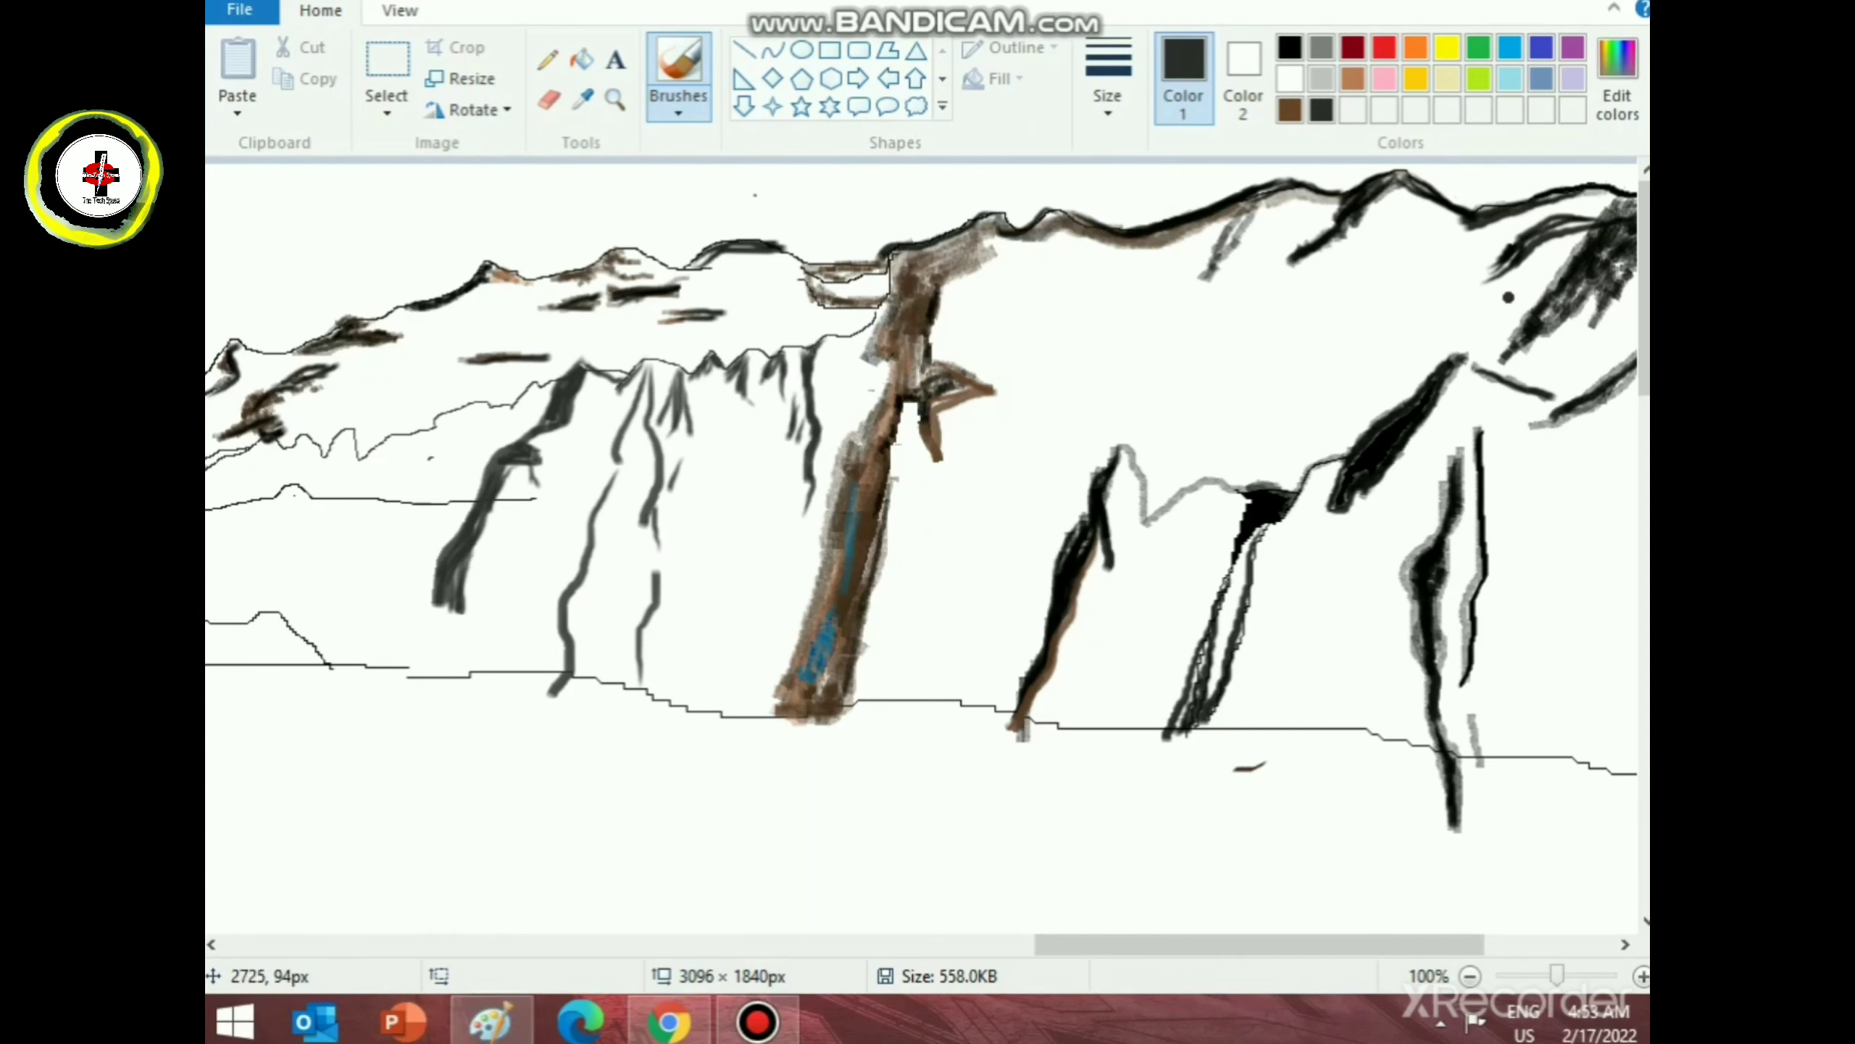
- Narrow the canvas from its right edge to a width of 2880 px
scroll(1371, 481, "down", 1)
scroll(1371, 481, "down", 1)
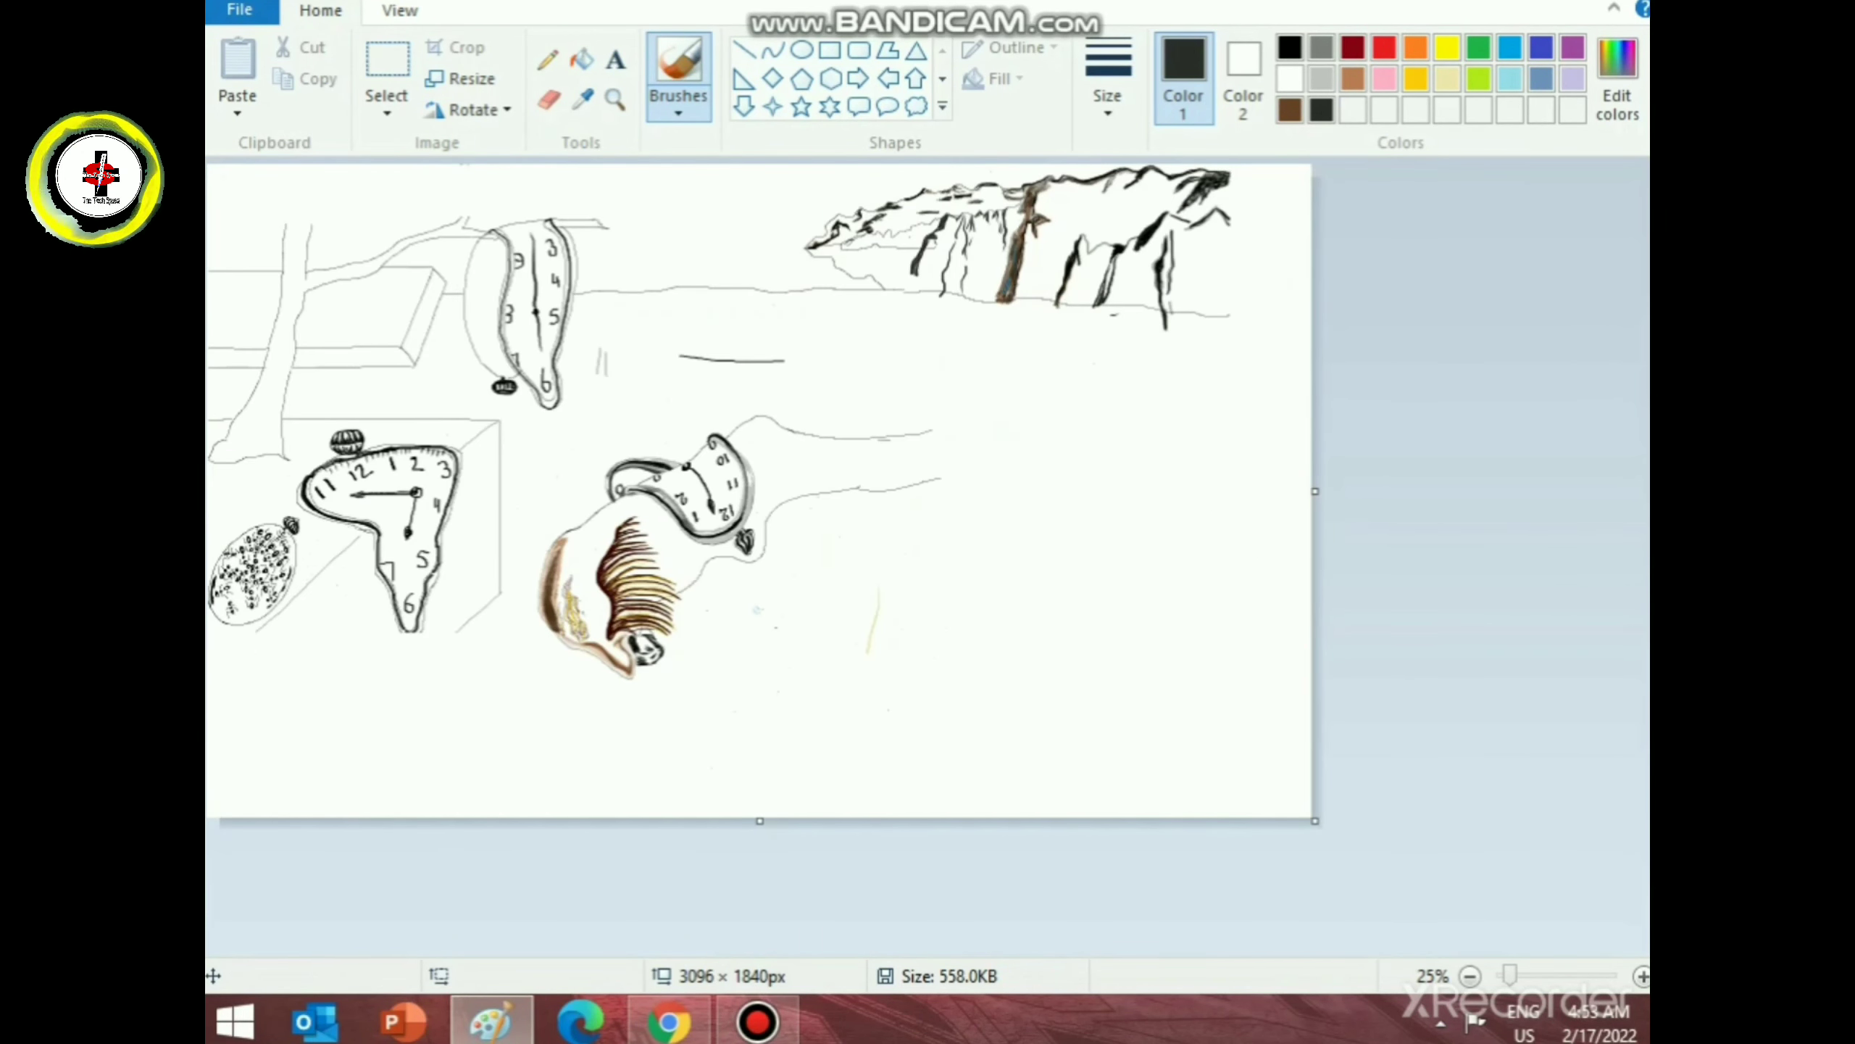
left_click_drag(1315, 492, 1238, 491)
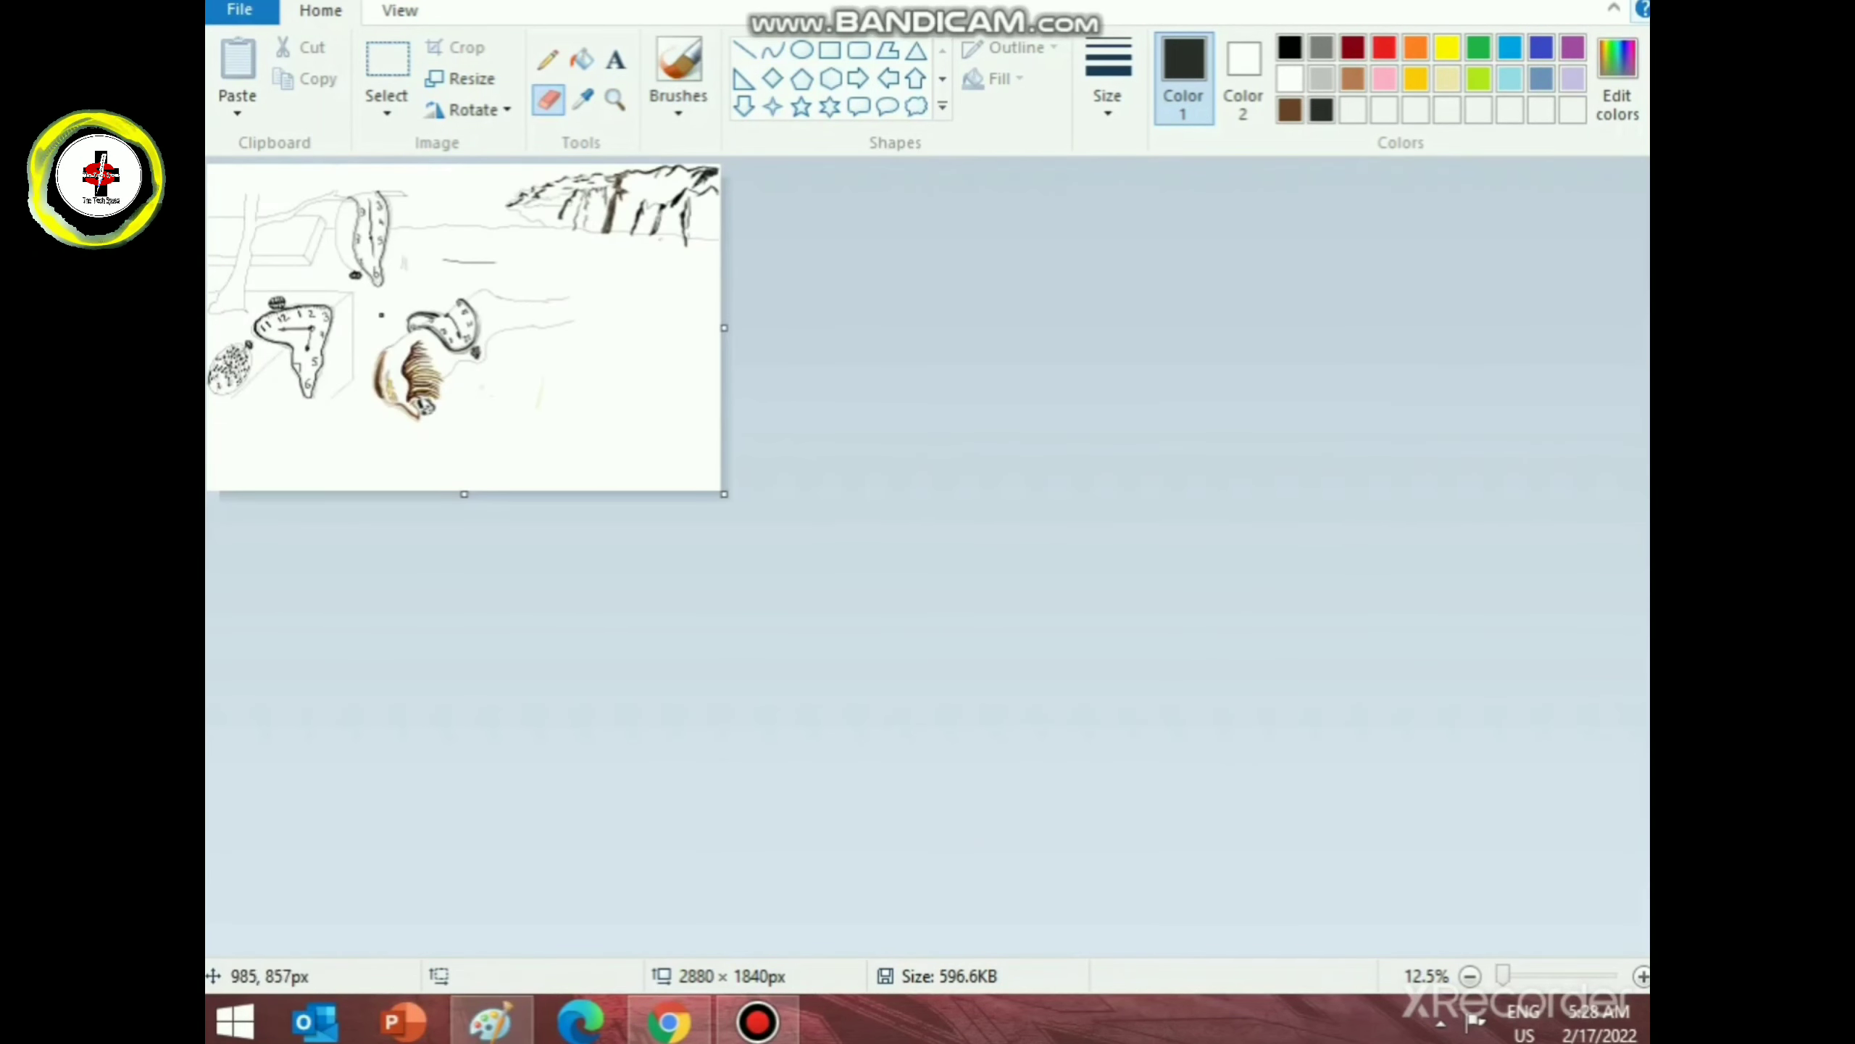
scroll(1357, 552, "up", 2)
mouse_move(1356, 552)
left_mouse_down()
mouse_move(1271, 567)
mouse_move(1187, 546)
mouse_move(1346, 558)
mouse_move(1217, 556)
left_mouse_up()
- Shade the small ledge and the notches at the ridge's far left with the Natural pencil in black and dark grey
scroll(1242, 614, "down", 2)
scroll(1242, 613, "up", 2)
left_click_drag(1023, 945, 1258, 944)
scroll(1530, 847, "right", 3)
scroll(1530, 847, "up", 1)
scroll(1530, 847, "right", 5)
scroll(649, 451, "right", 2)
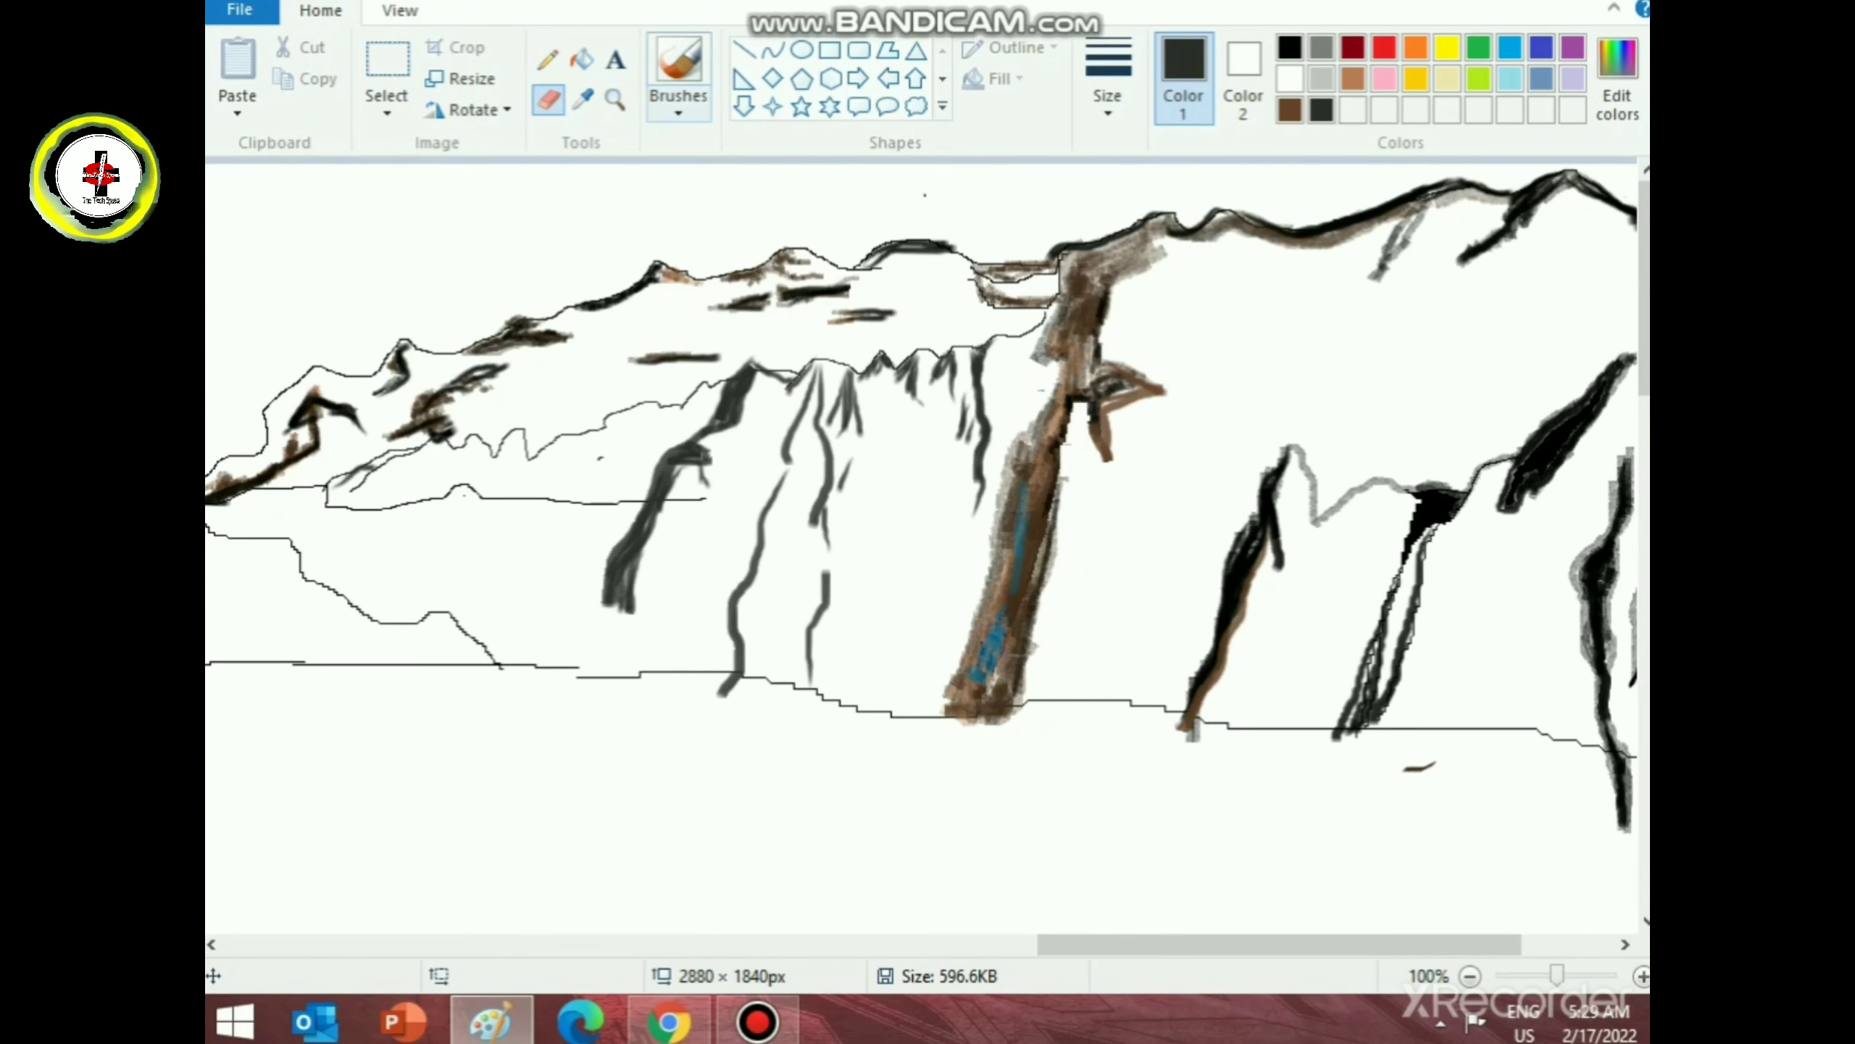
left_click(679, 84)
left_click(849, 210)
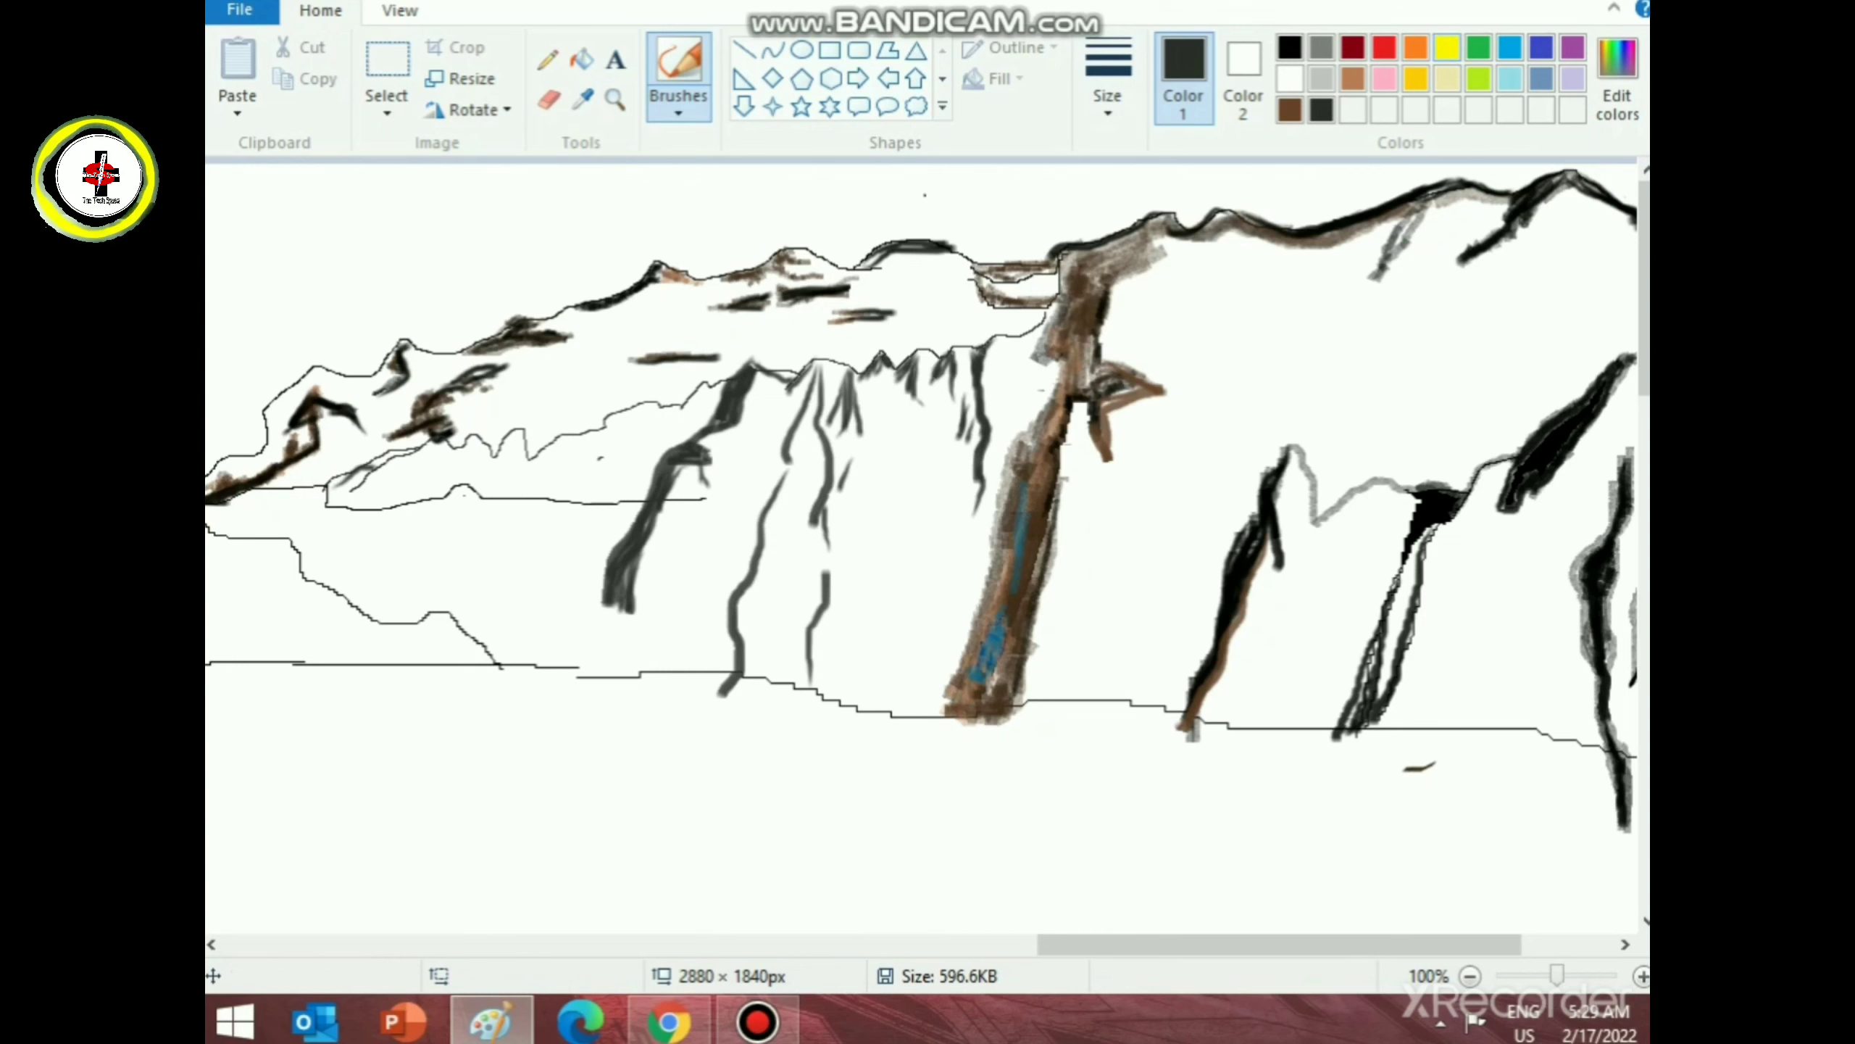
left_click(1289, 47)
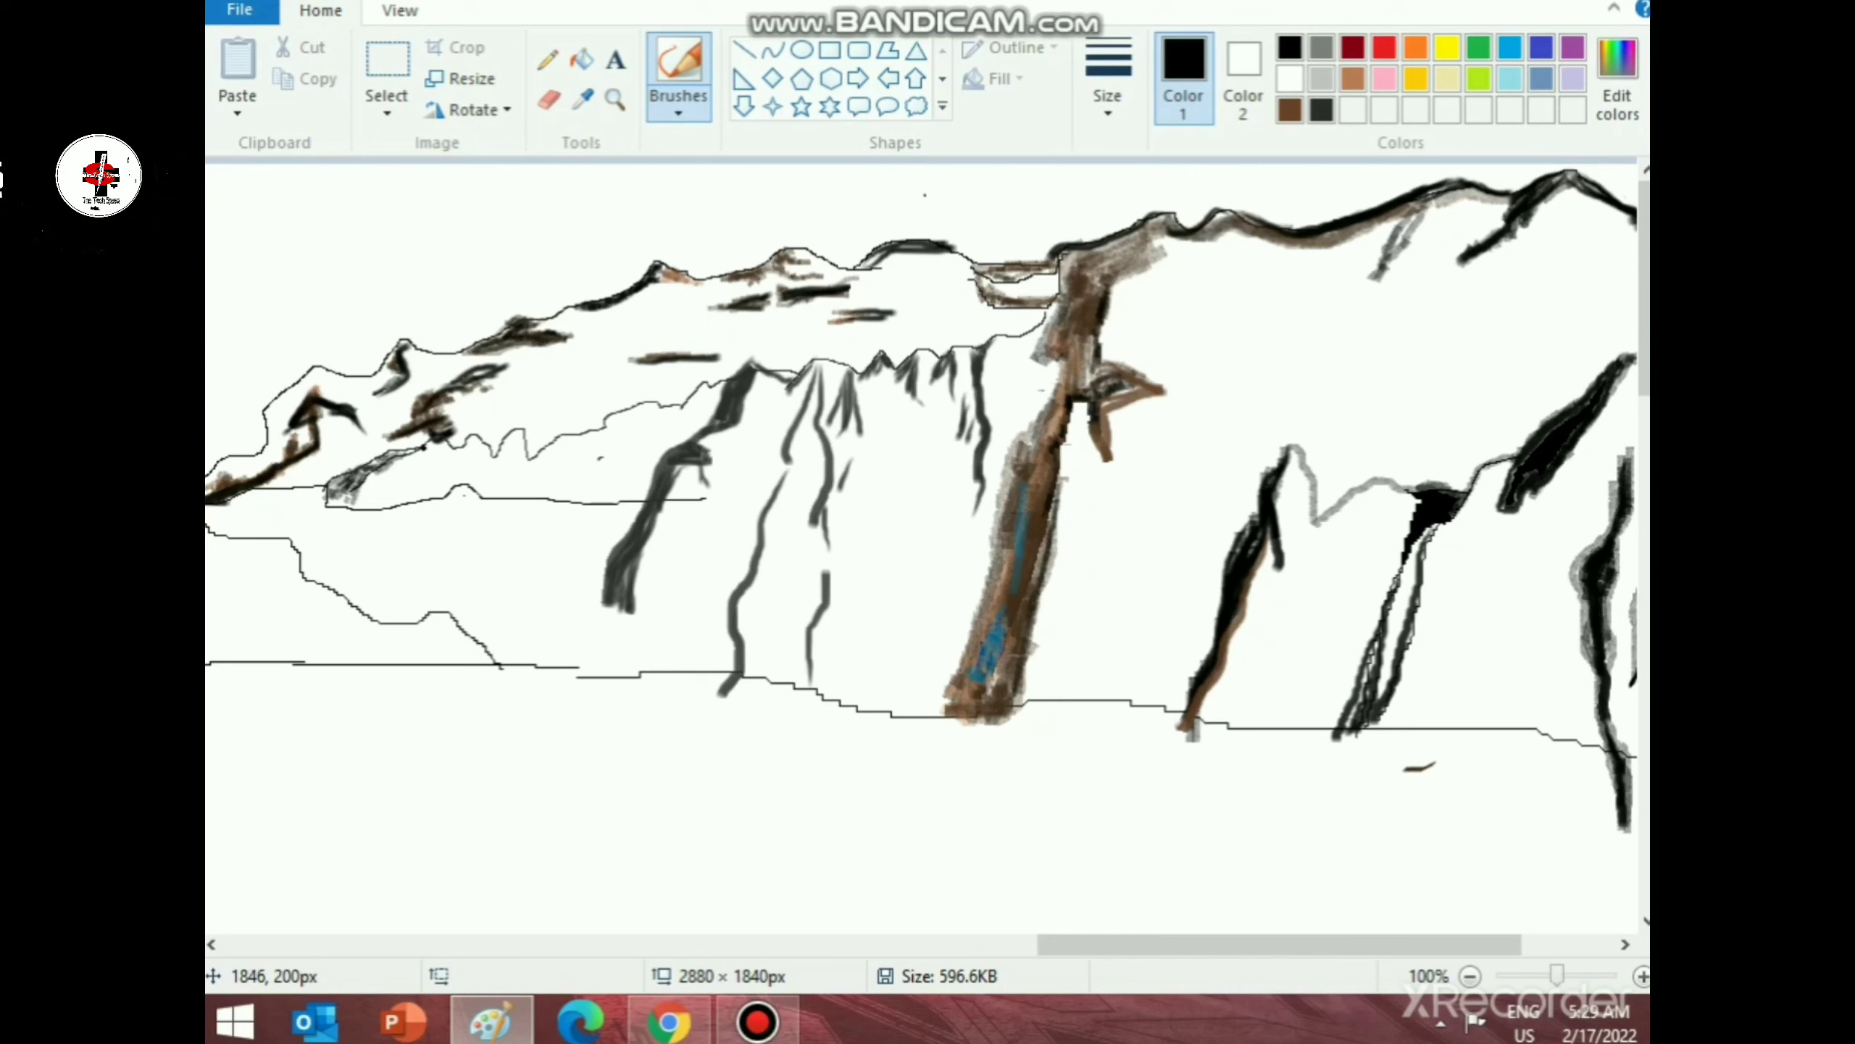
left_click_drag(425, 453, 415, 467)
mouse_move(413, 465)
left_mouse_down()
mouse_move(376, 480)
mouse_move(406, 472)
left_mouse_up()
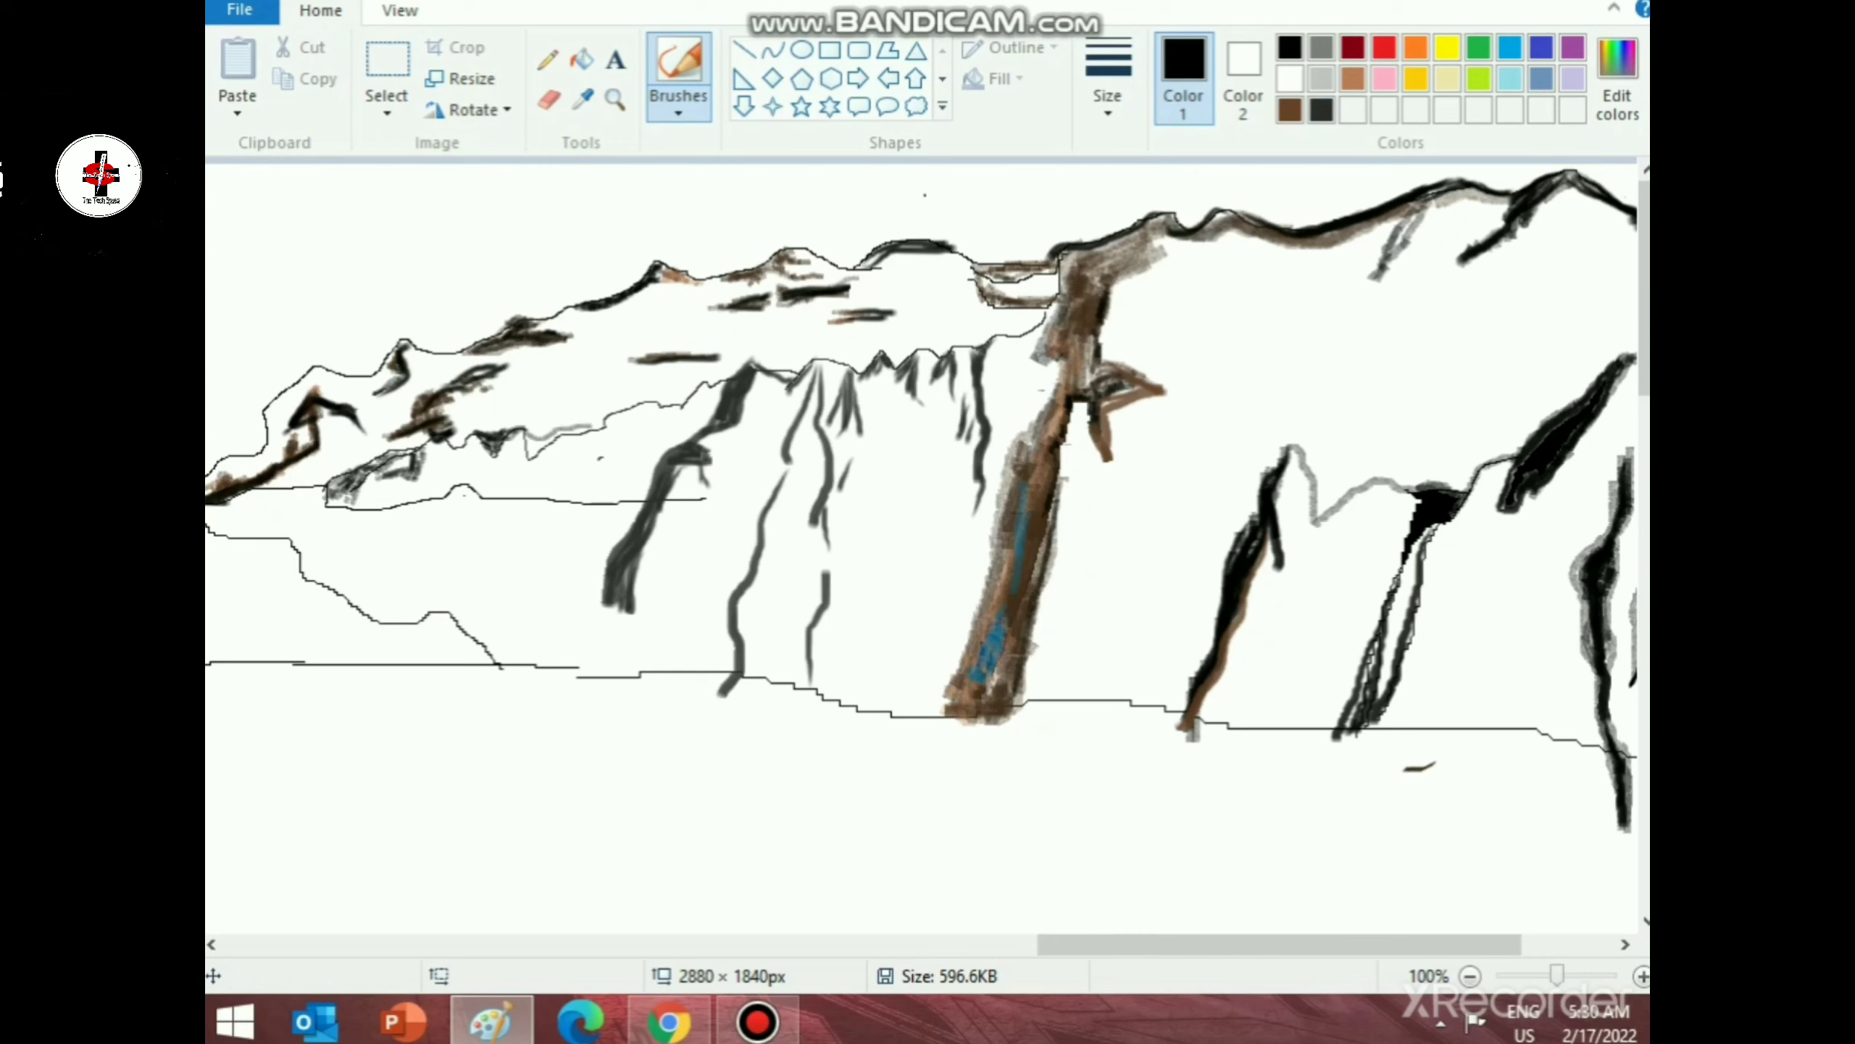
left_click(1321, 109)
mouse_move(567, 437)
left_mouse_down()
mouse_move(584, 429)
mouse_move(555, 431)
left_mouse_up()
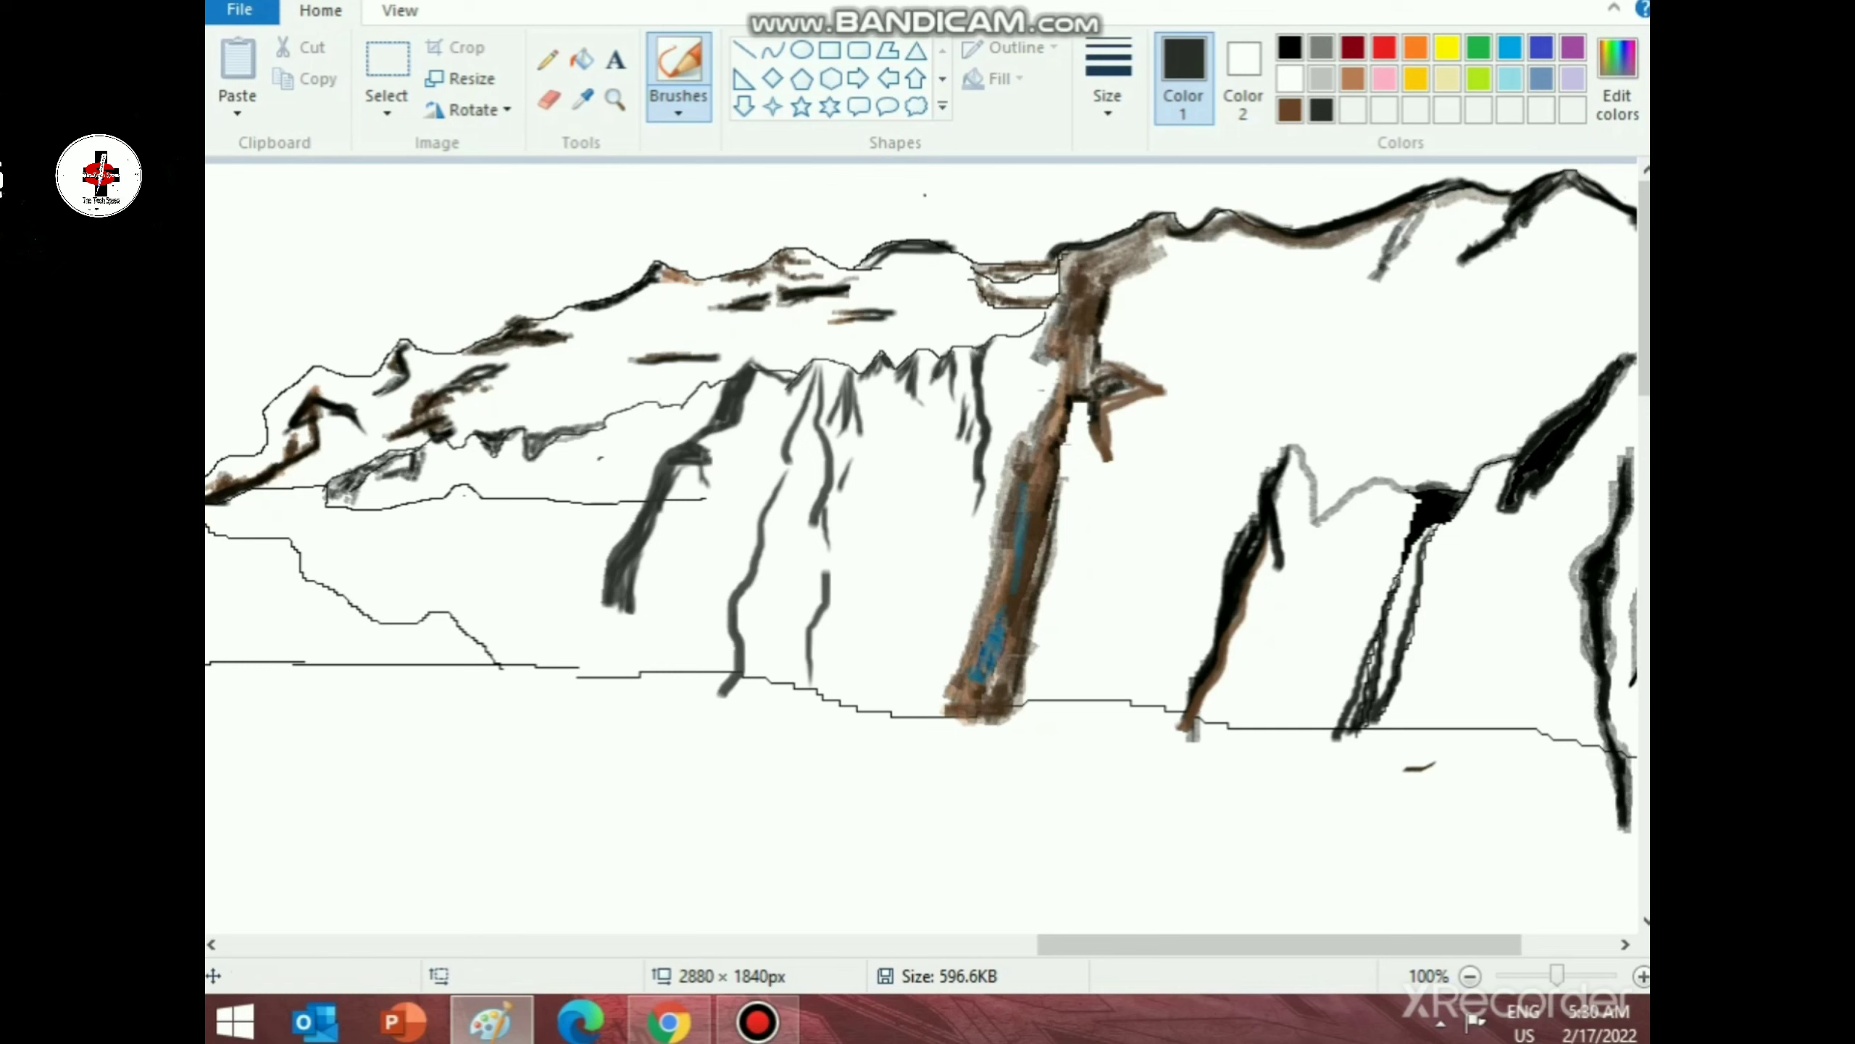
- Define a darkened brown as a new custom paint color
left_click(1617, 77)
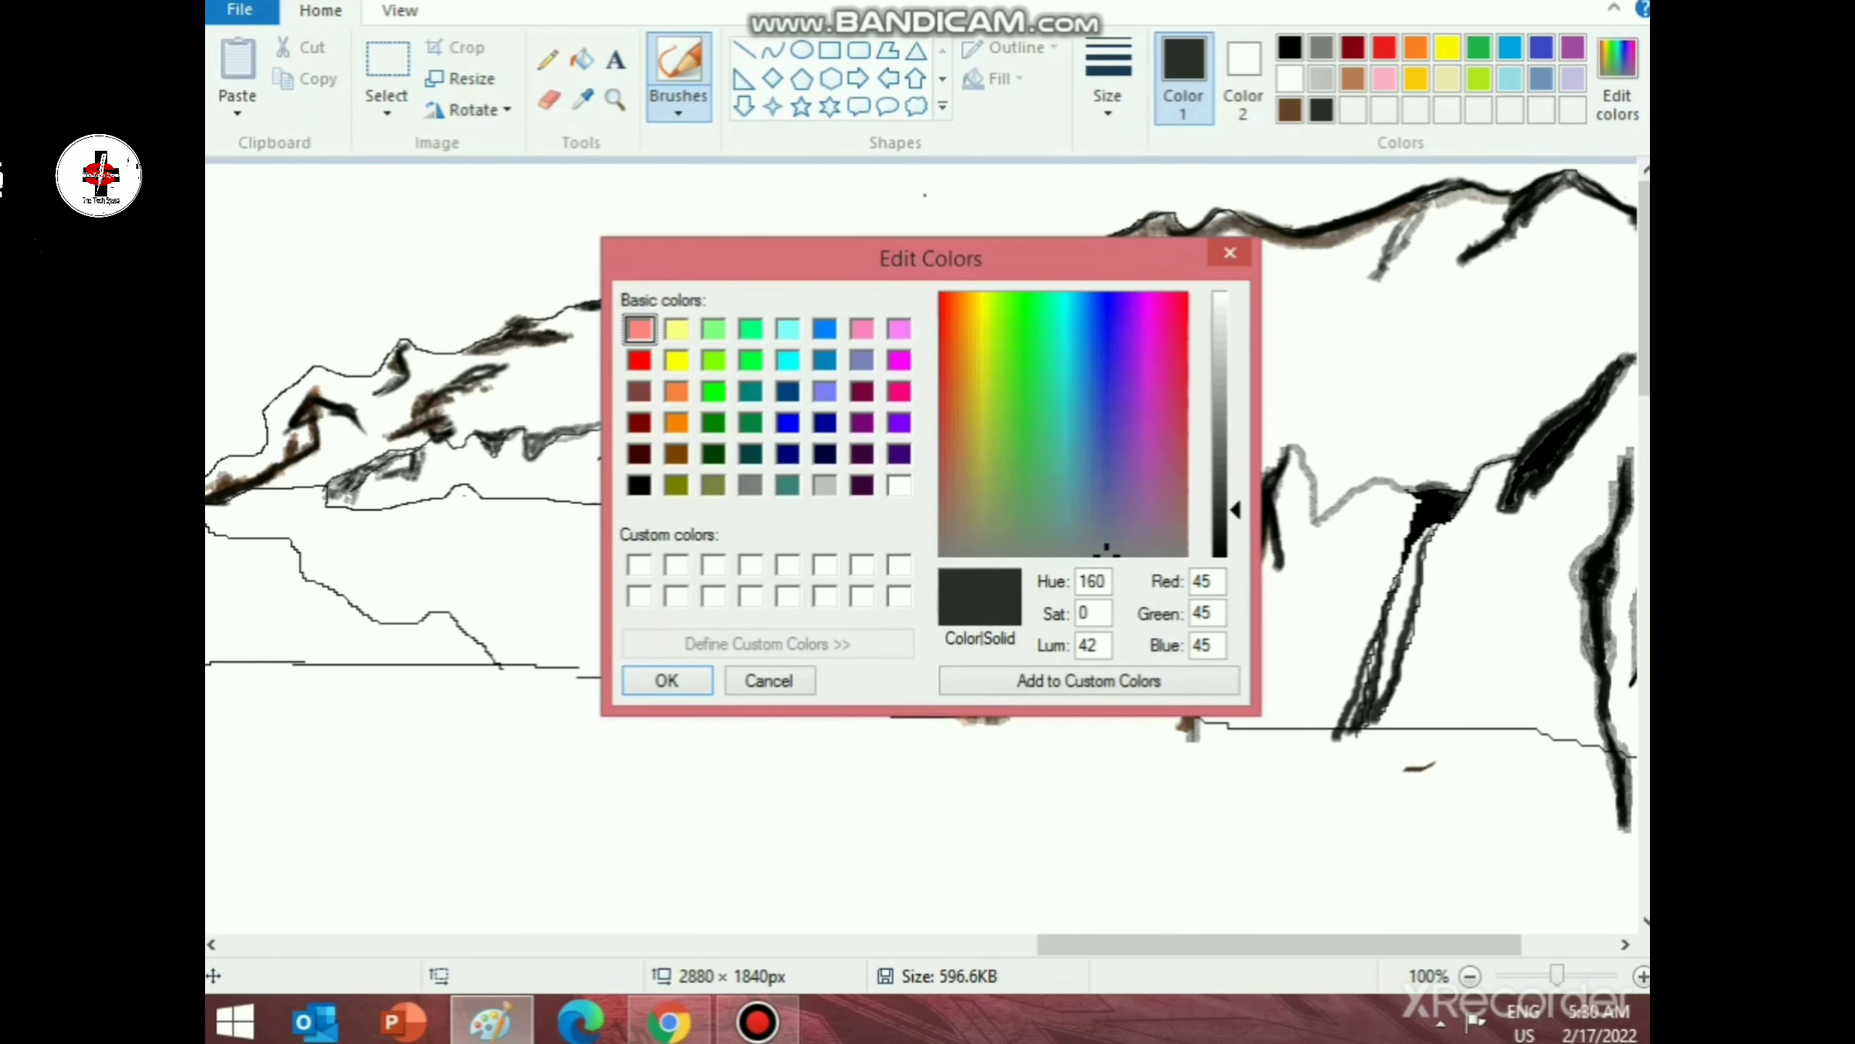
left_click(677, 454)
left_click_drag(1235, 492, 1235, 525)
- Paint dark brown over the grey notches and ledge, and extend it along the ridge line to the right
scroll(701, 636, "up", 3)
scroll(713, 539, "down", 5)
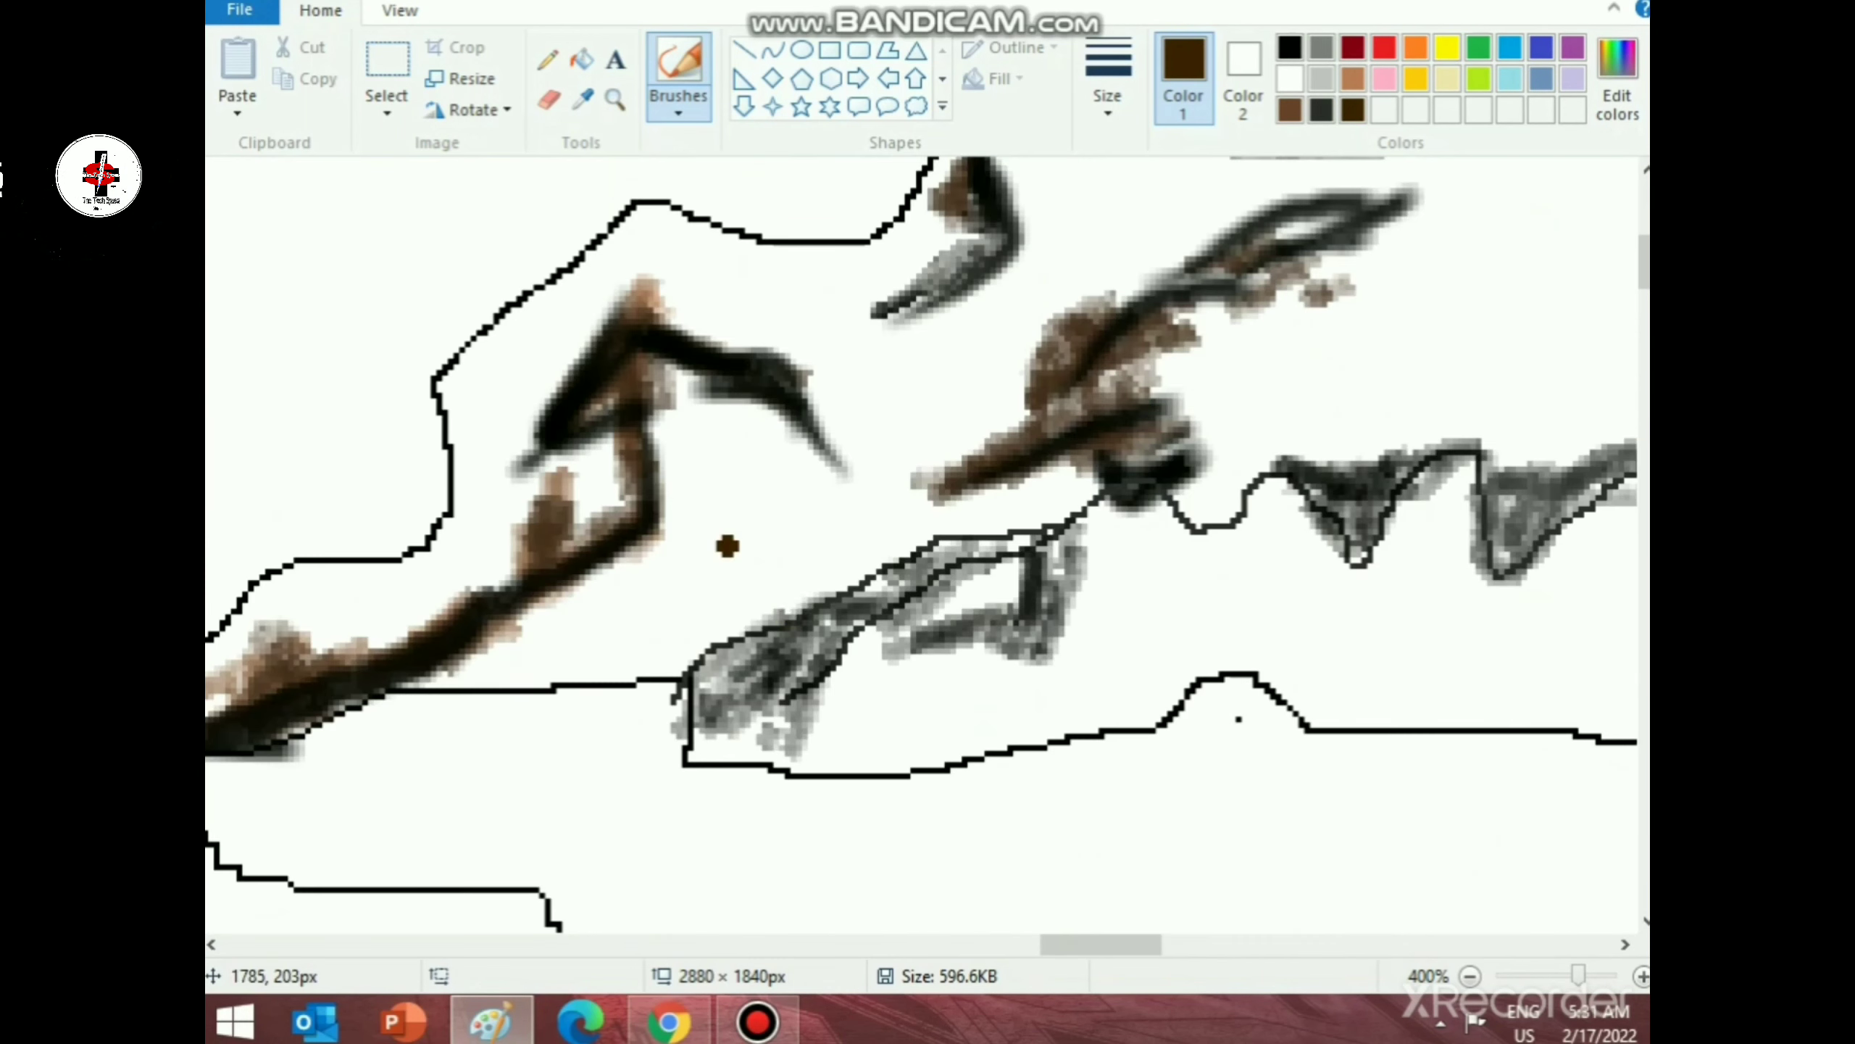
mouse_move(1295, 276)
left_mouse_down()
mouse_move(1372, 314)
mouse_move(1430, 266)
mouse_move(1362, 340)
mouse_move(1430, 260)
mouse_move(1477, 267)
mouse_move(1504, 352)
mouse_move(1538, 289)
mouse_move(1613, 262)
mouse_move(1514, 345)
mouse_move(1493, 282)
mouse_move(1596, 255)
mouse_move(1505, 273)
mouse_move(1498, 374)
mouse_move(1533, 318)
mouse_move(1599, 276)
left_mouse_up()
scroll(1122, 517, "up", 3)
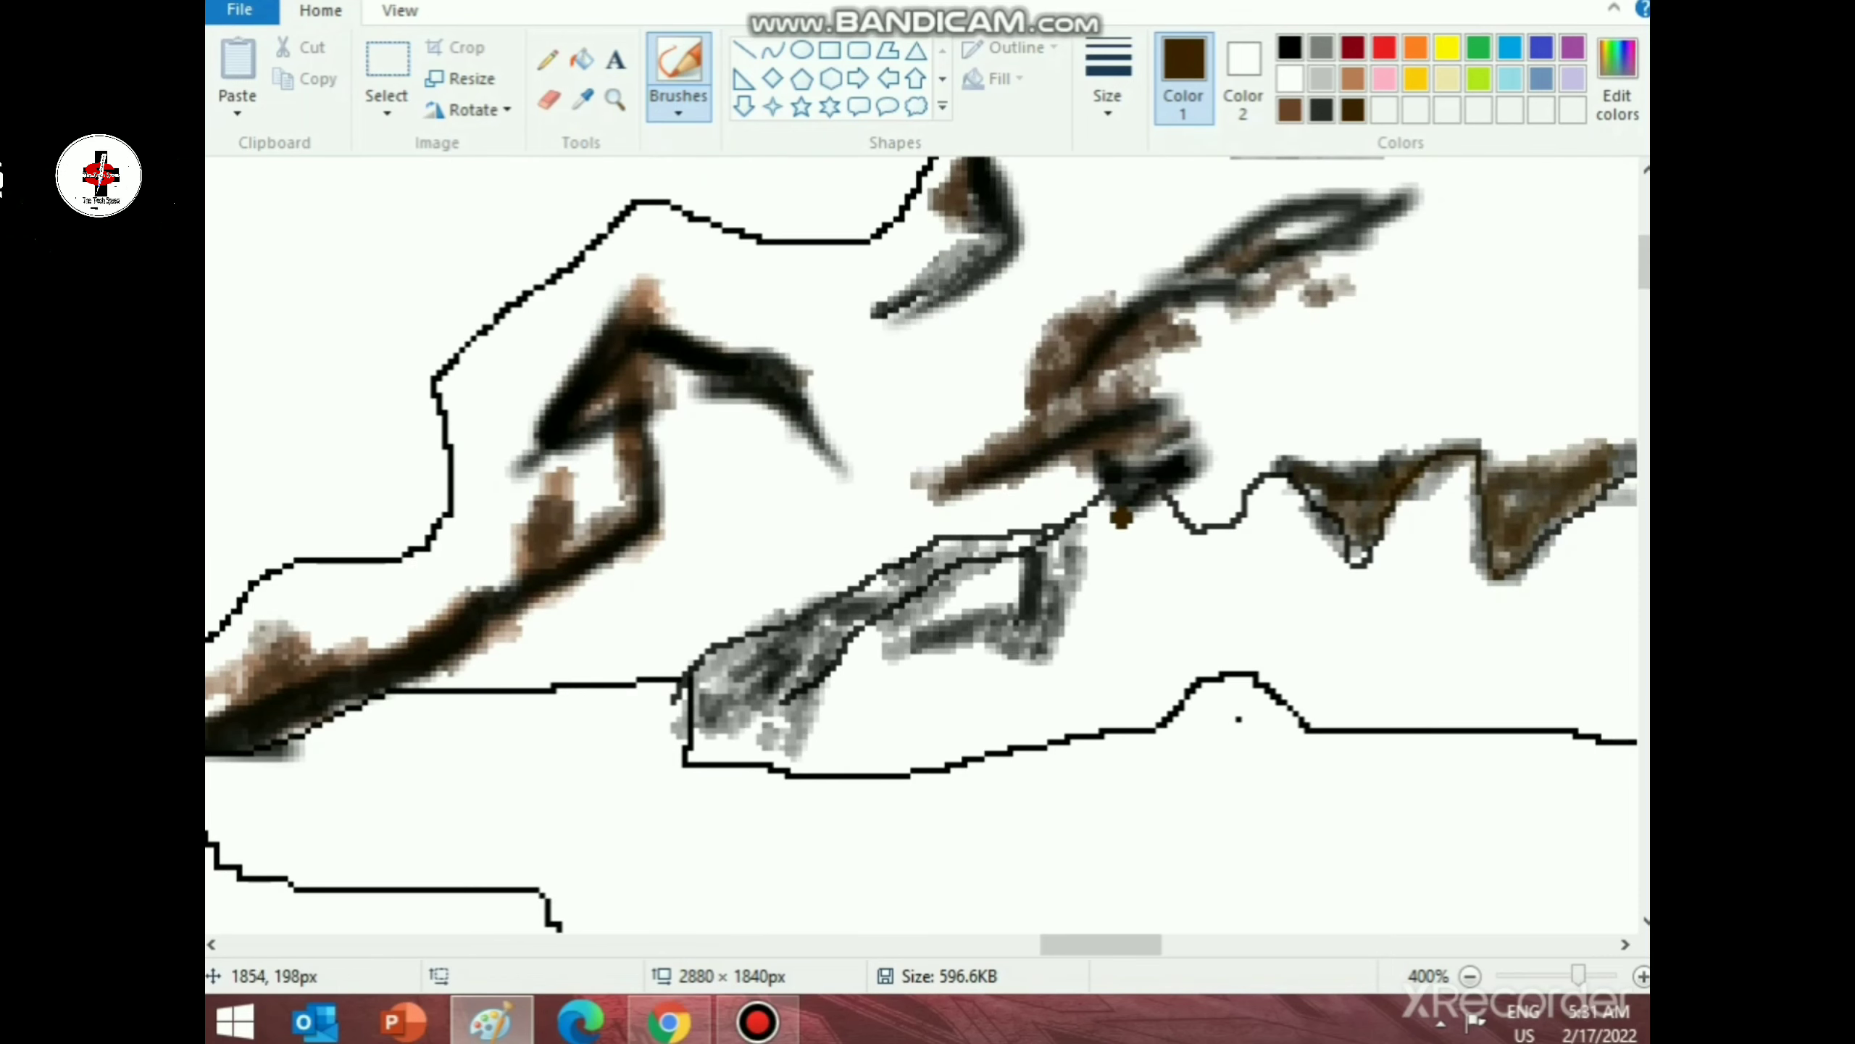
mouse_move(943, 552)
left_mouse_down()
mouse_move(793, 671)
mouse_move(694, 710)
mouse_move(748, 669)
mouse_move(706, 721)
mouse_move(848, 650)
mouse_move(951, 558)
mouse_move(1054, 529)
mouse_move(1015, 613)
mouse_move(887, 659)
mouse_move(1040, 626)
mouse_move(1071, 511)
left_mouse_up()
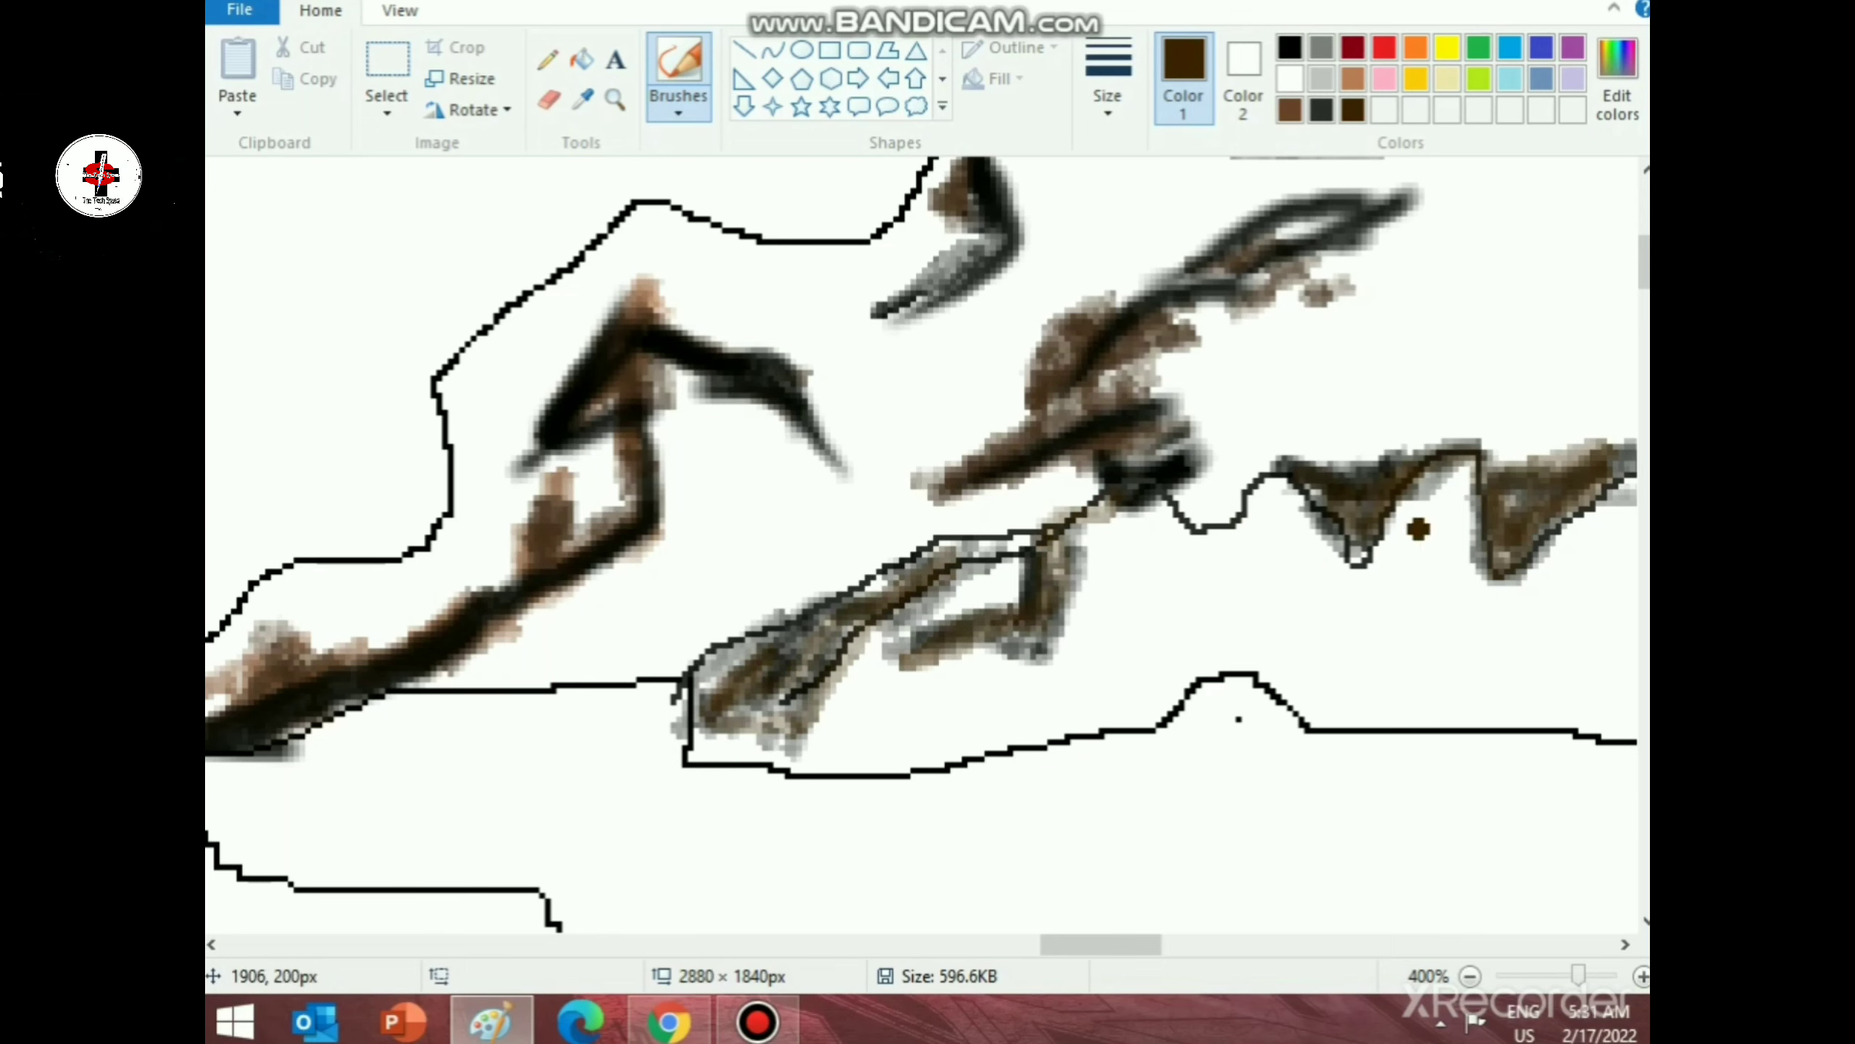
left_click_drag(1101, 945, 1159, 946)
mouse_move(896, 479)
left_mouse_down()
mouse_move(1059, 426)
mouse_move(1015, 456)
mouse_move(904, 463)
mouse_move(846, 505)
mouse_move(792, 501)
mouse_move(1105, 416)
left_mouse_up()
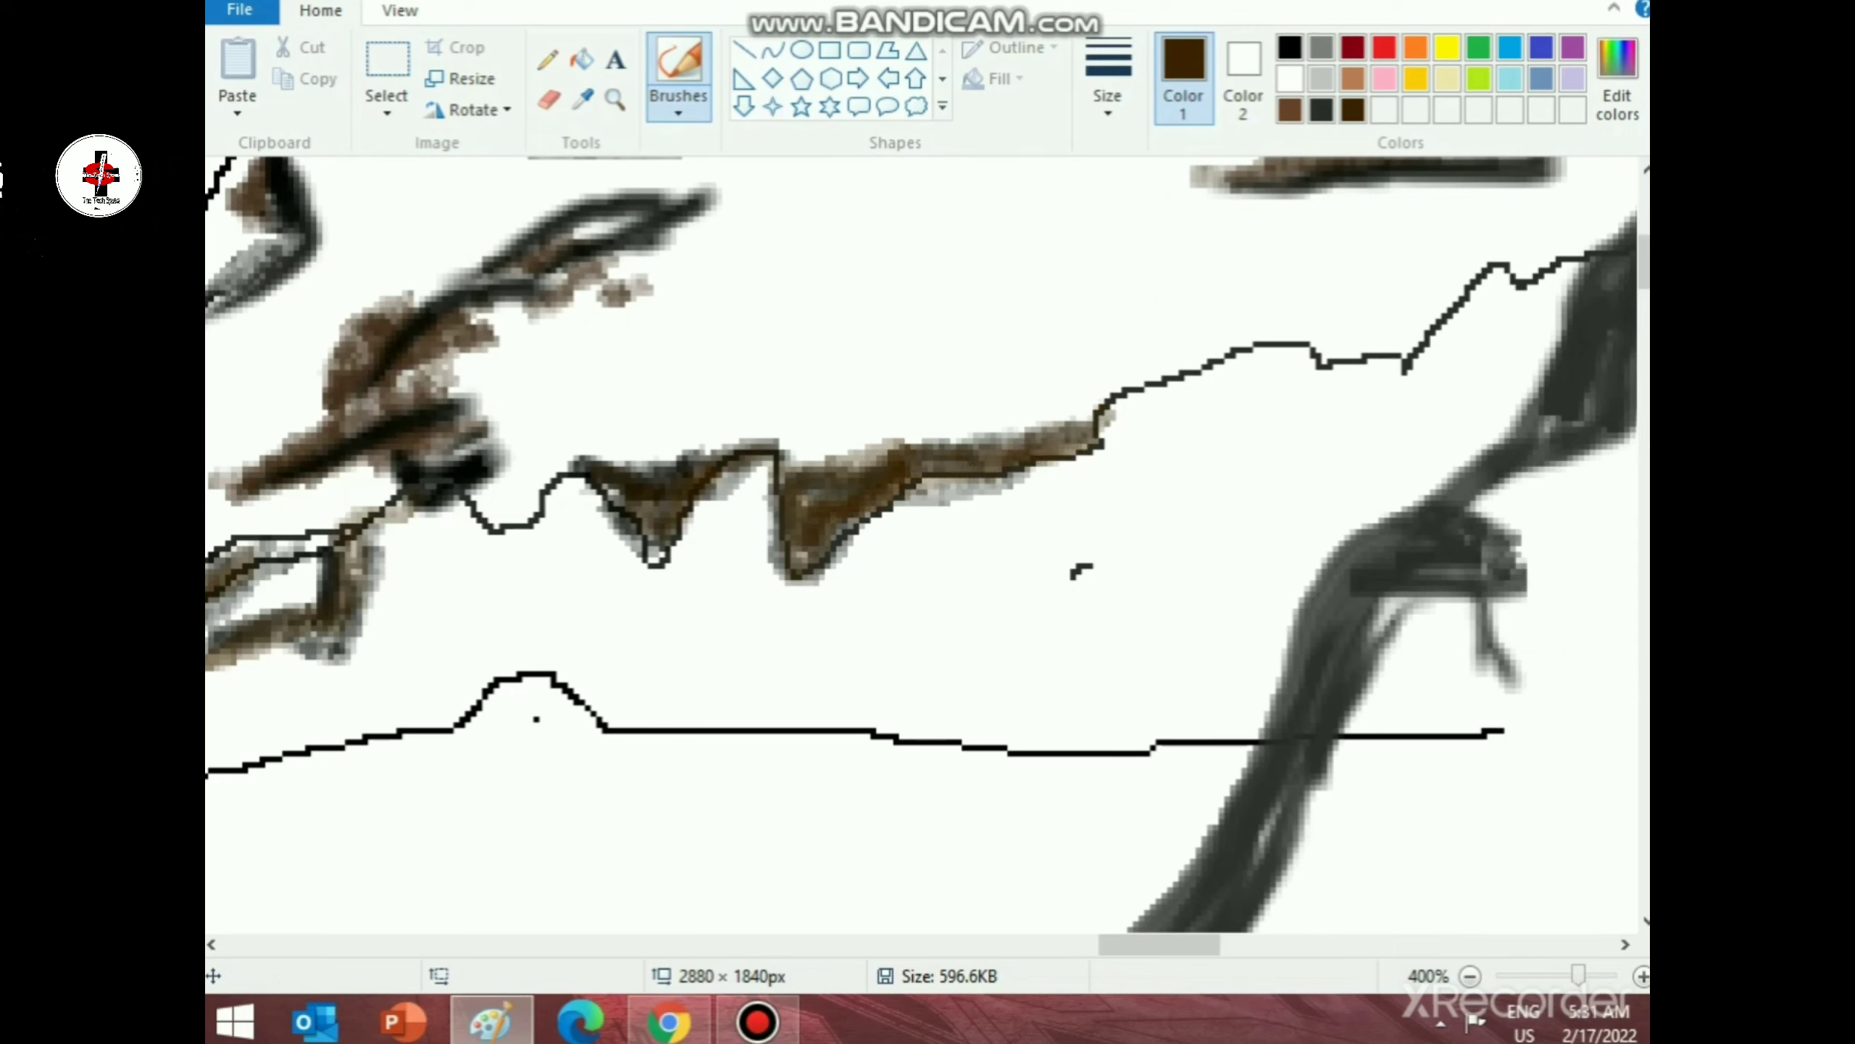
- Clean up the stray shading around the brown notches and ridge line with a smaller eraser
left_click(548, 99)
left_click(1108, 84)
left_click(1173, 258)
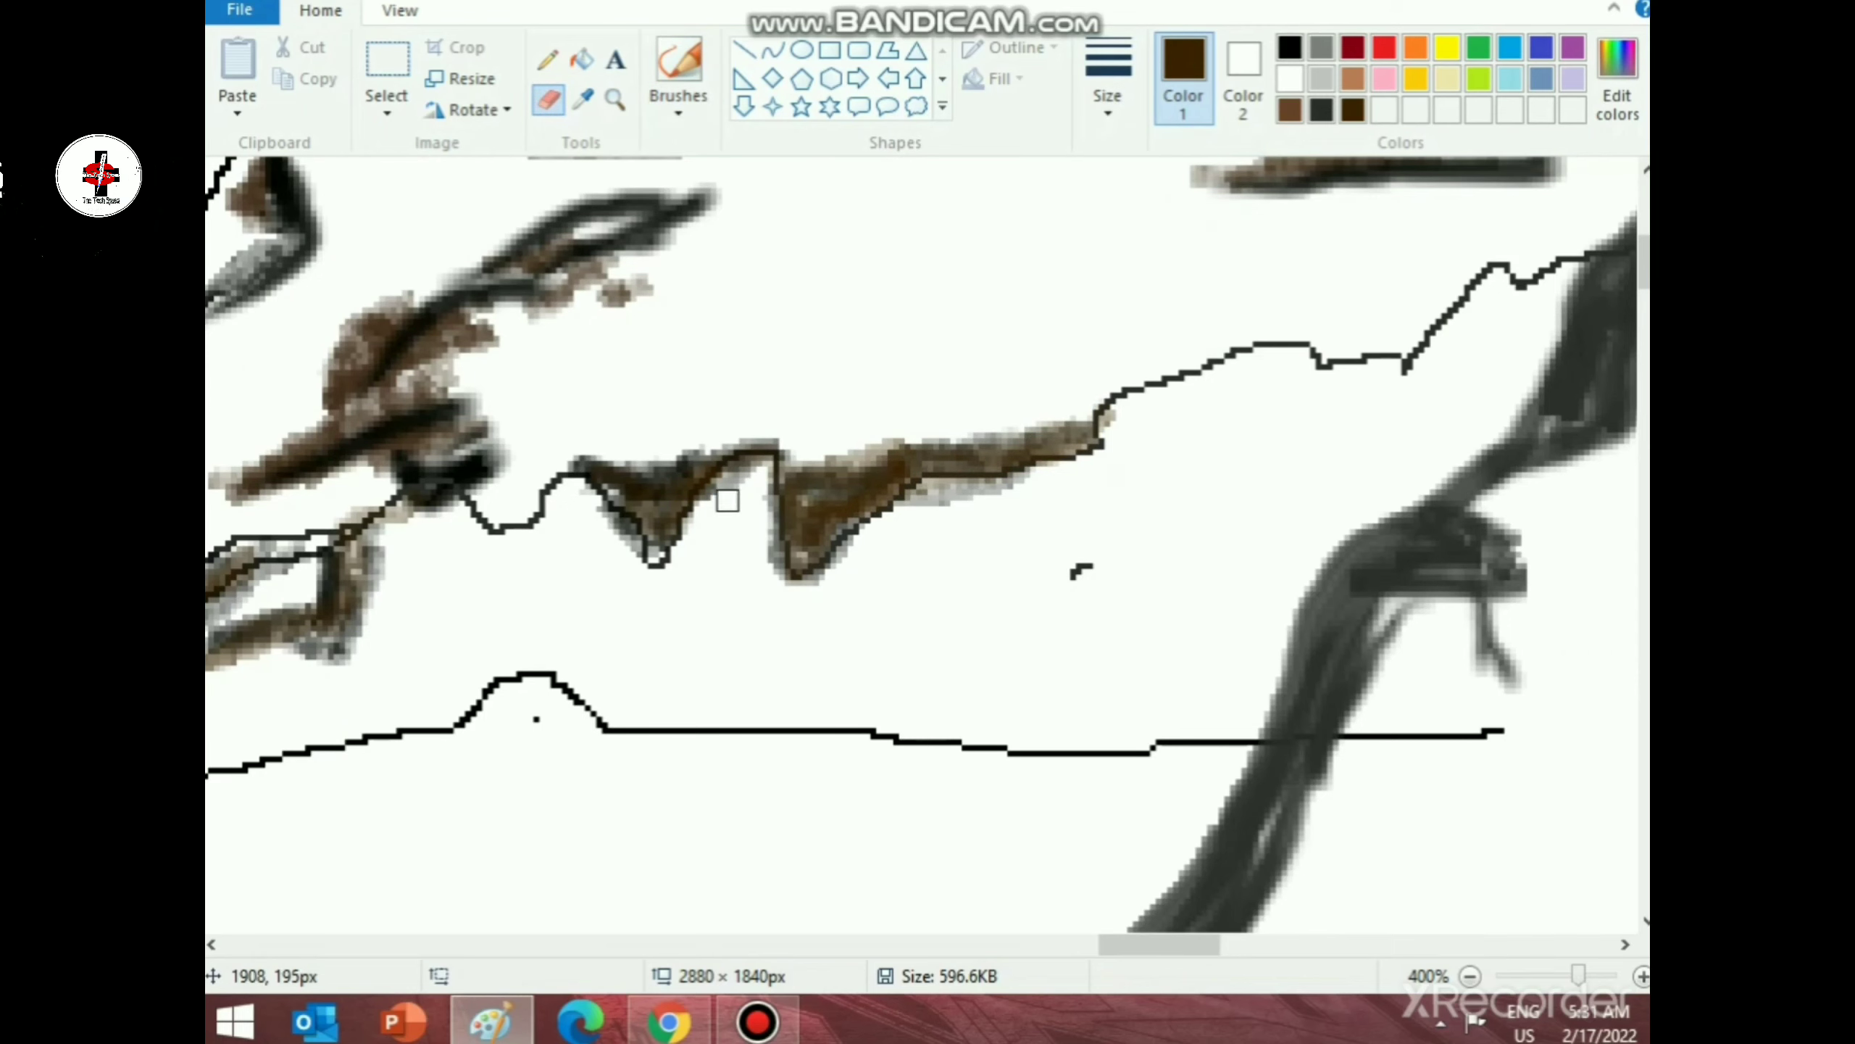
left_click(1107, 87)
left_click(1165, 164)
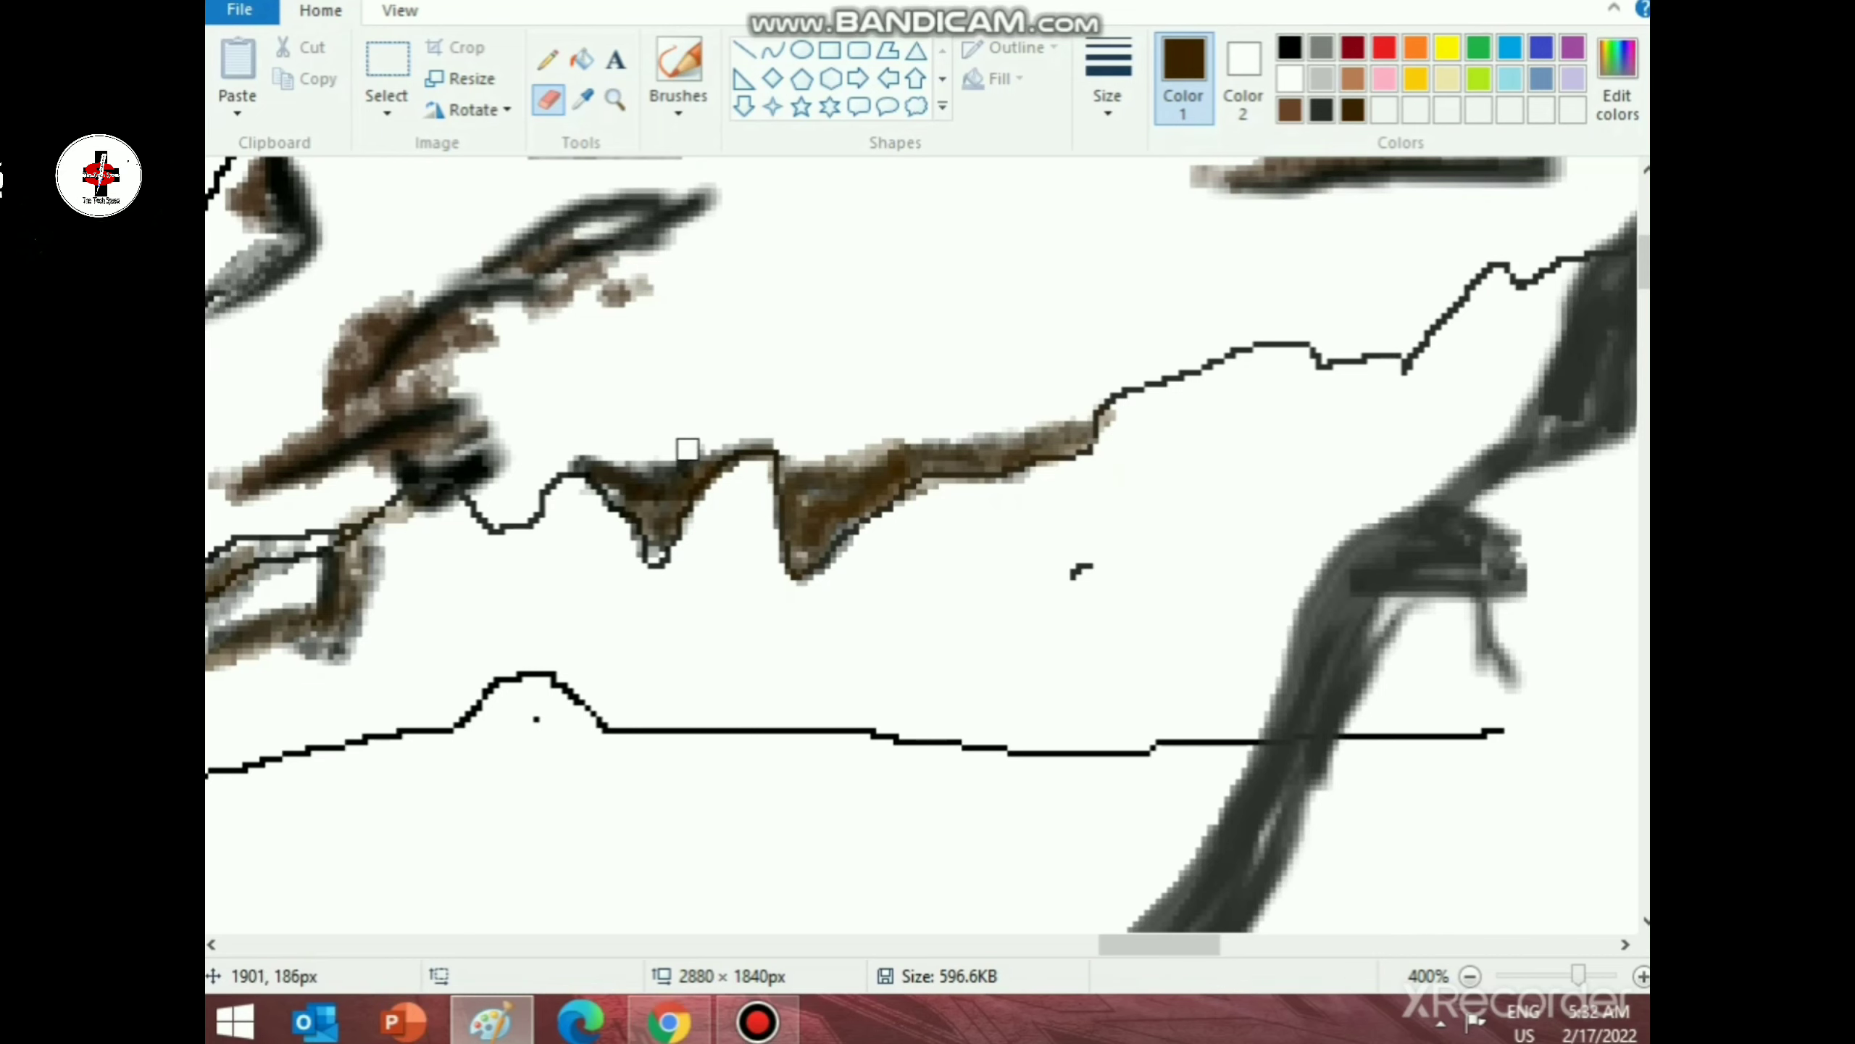
- Extend the dark brown Natural pencil shading along the lower ridge line toward the grey cliff edge
scroll(592, 548, "down", 4, "ctrl")
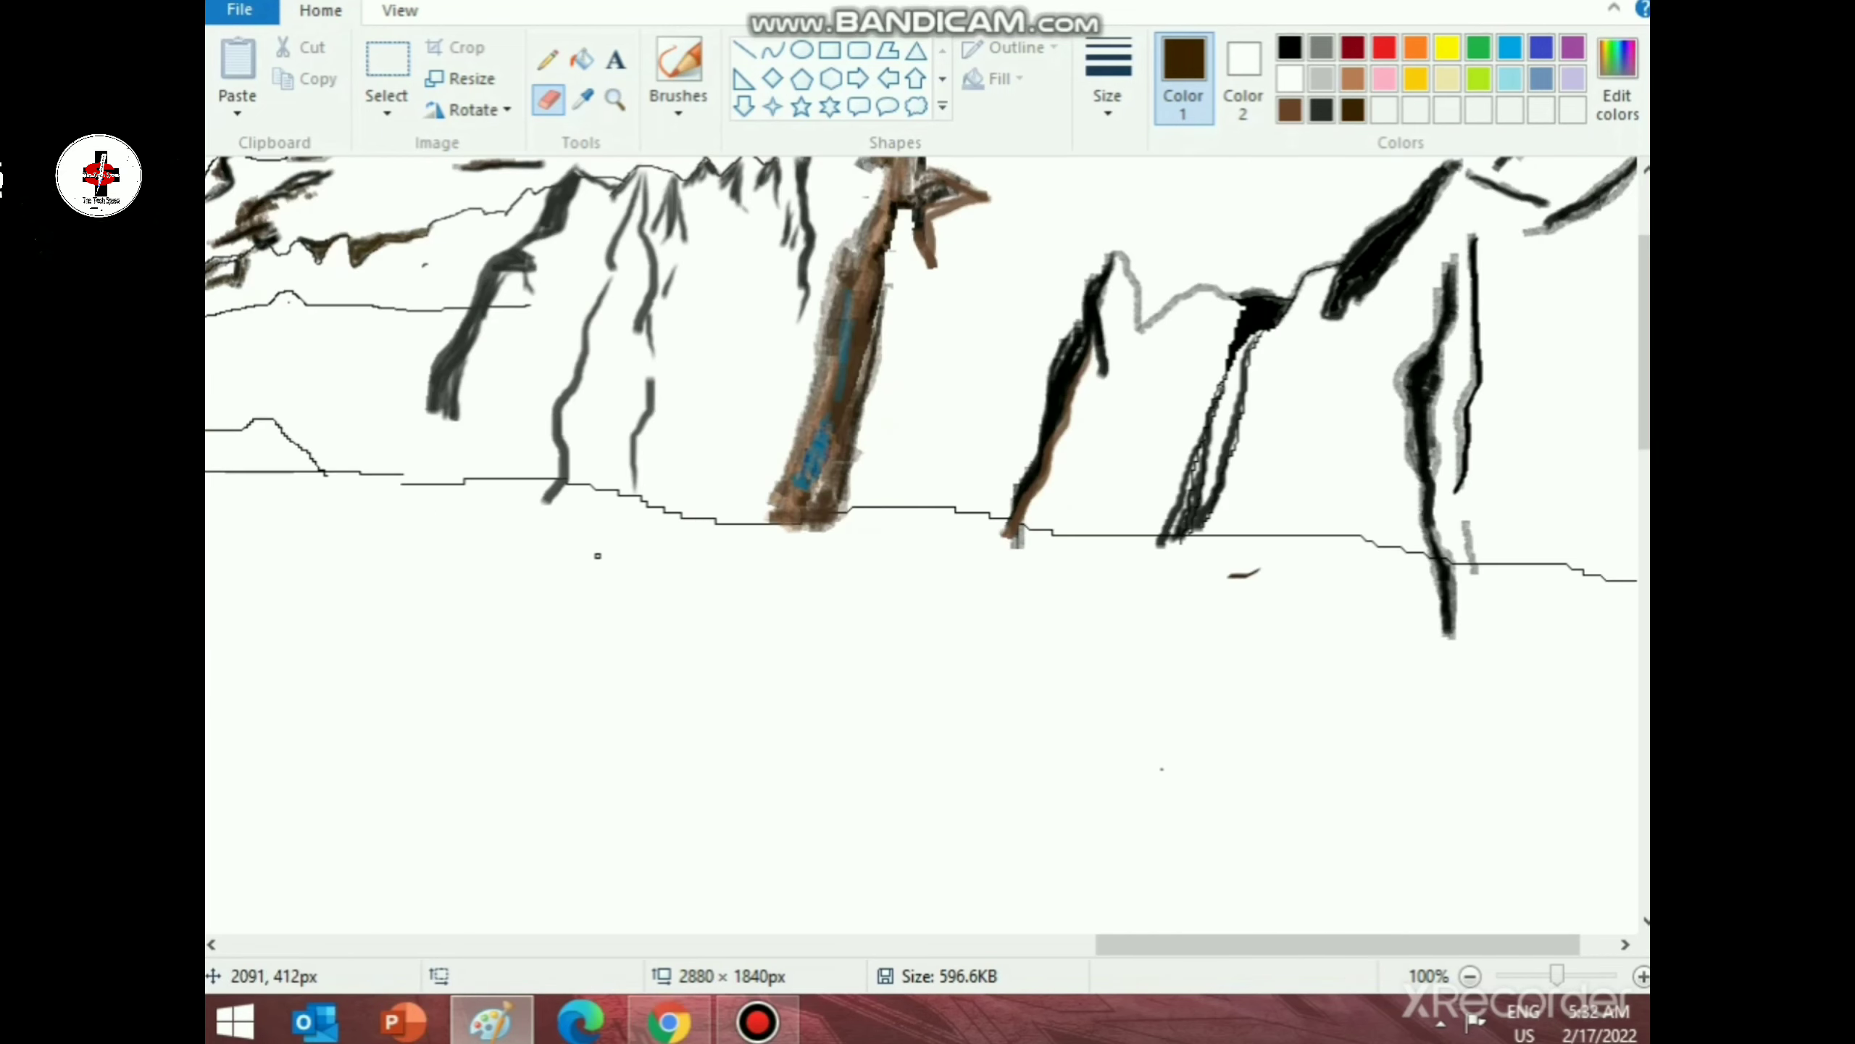
scroll(1014, 347, "up", 2, "ctrl")
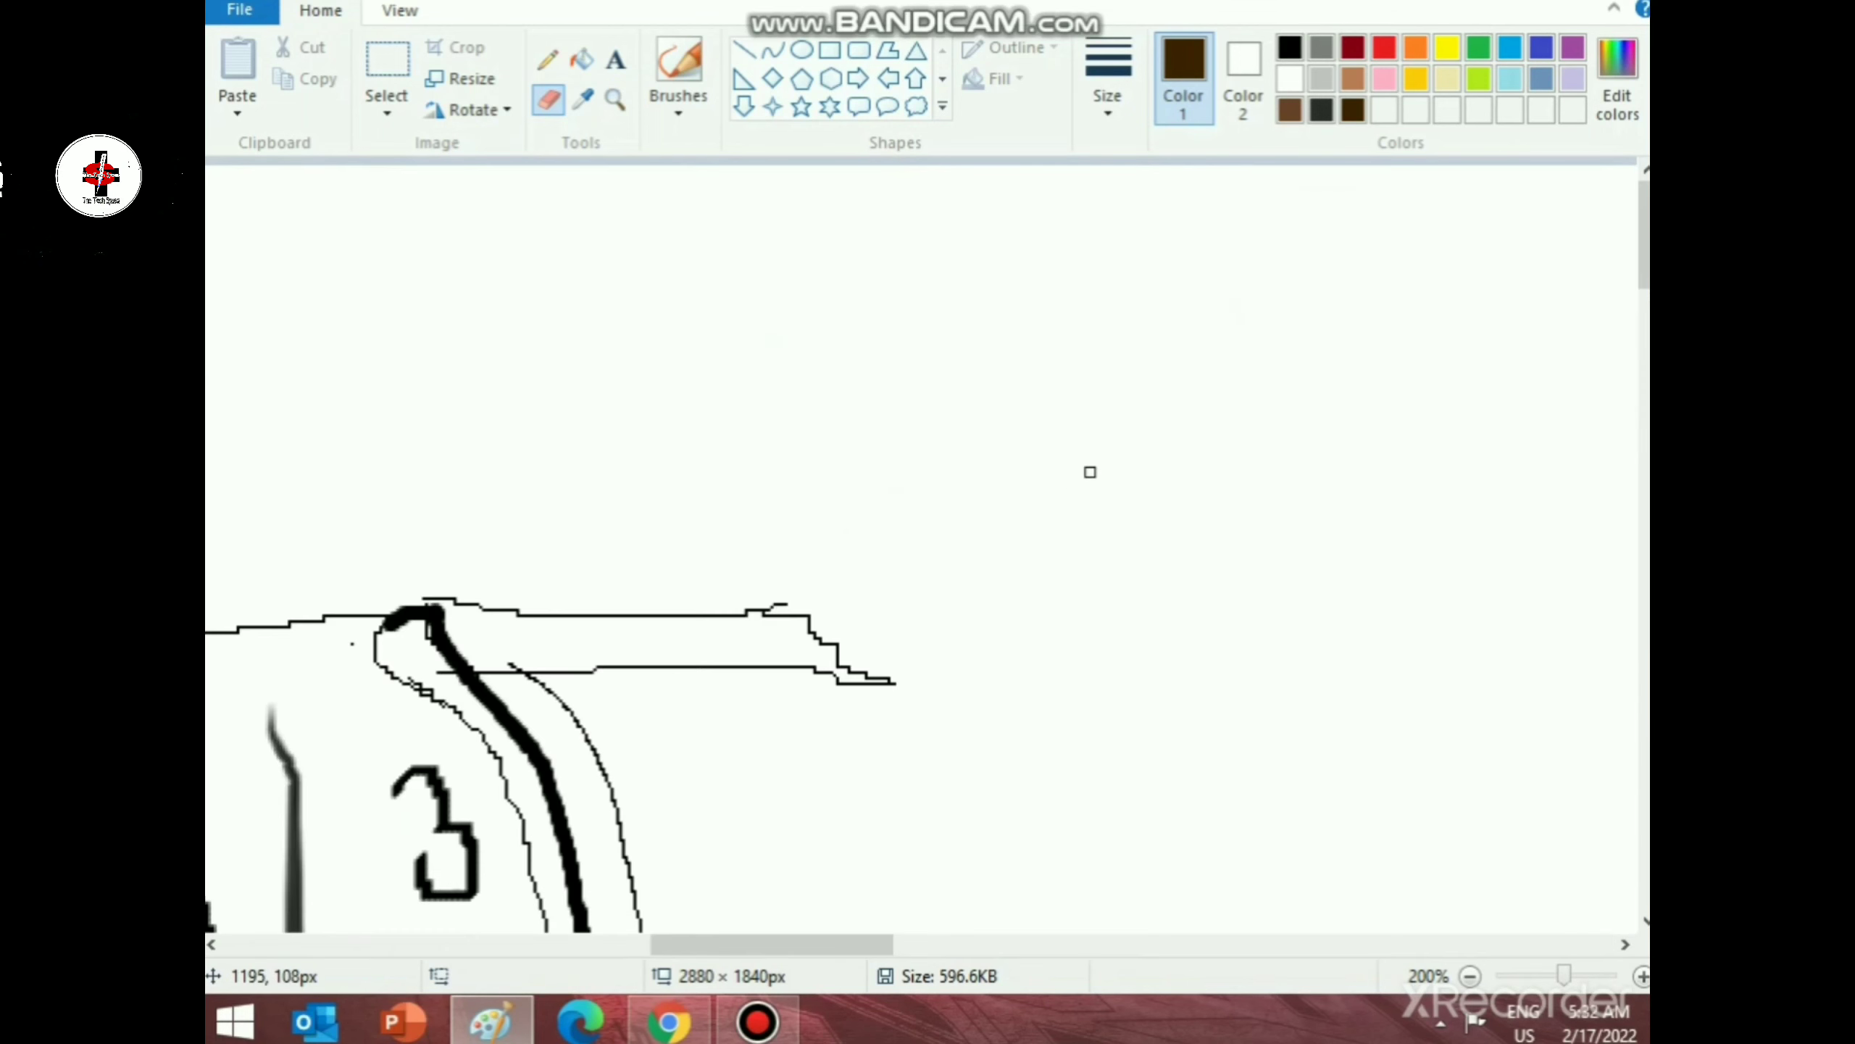
scroll(1315, 858, "right", 10)
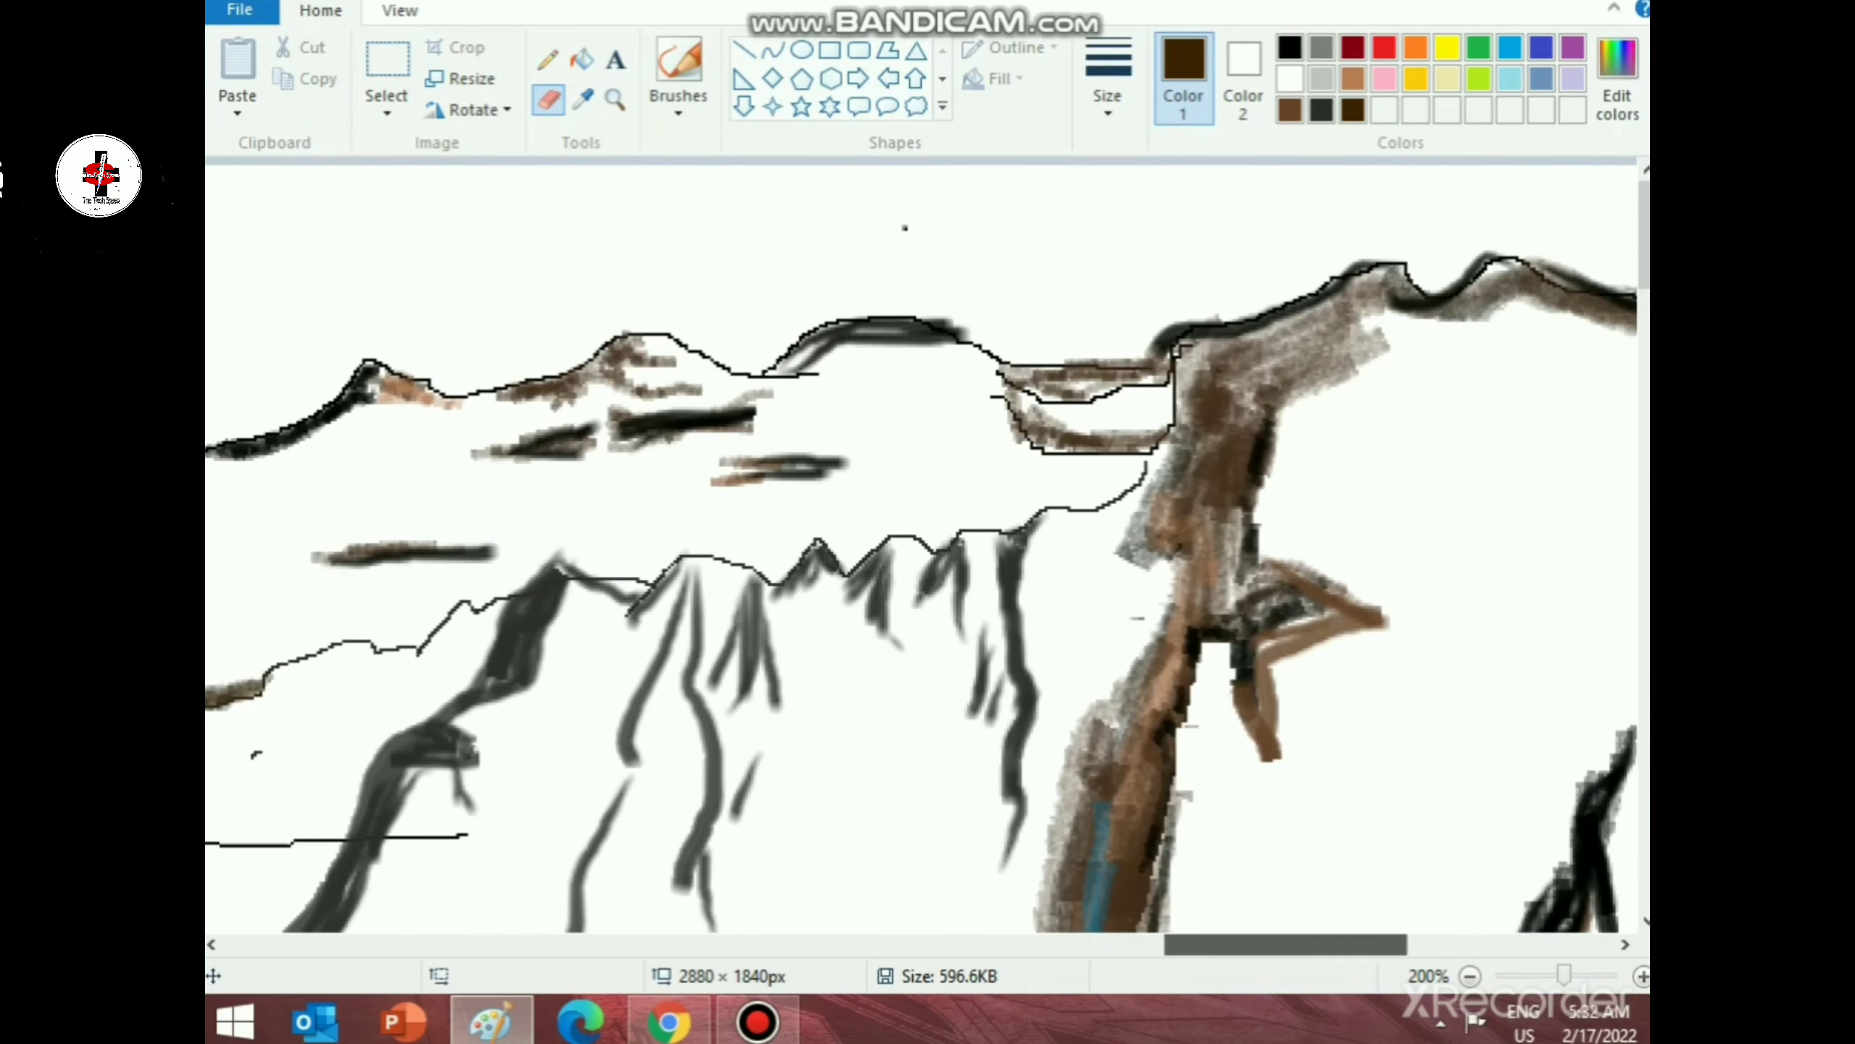
left_click(678, 102)
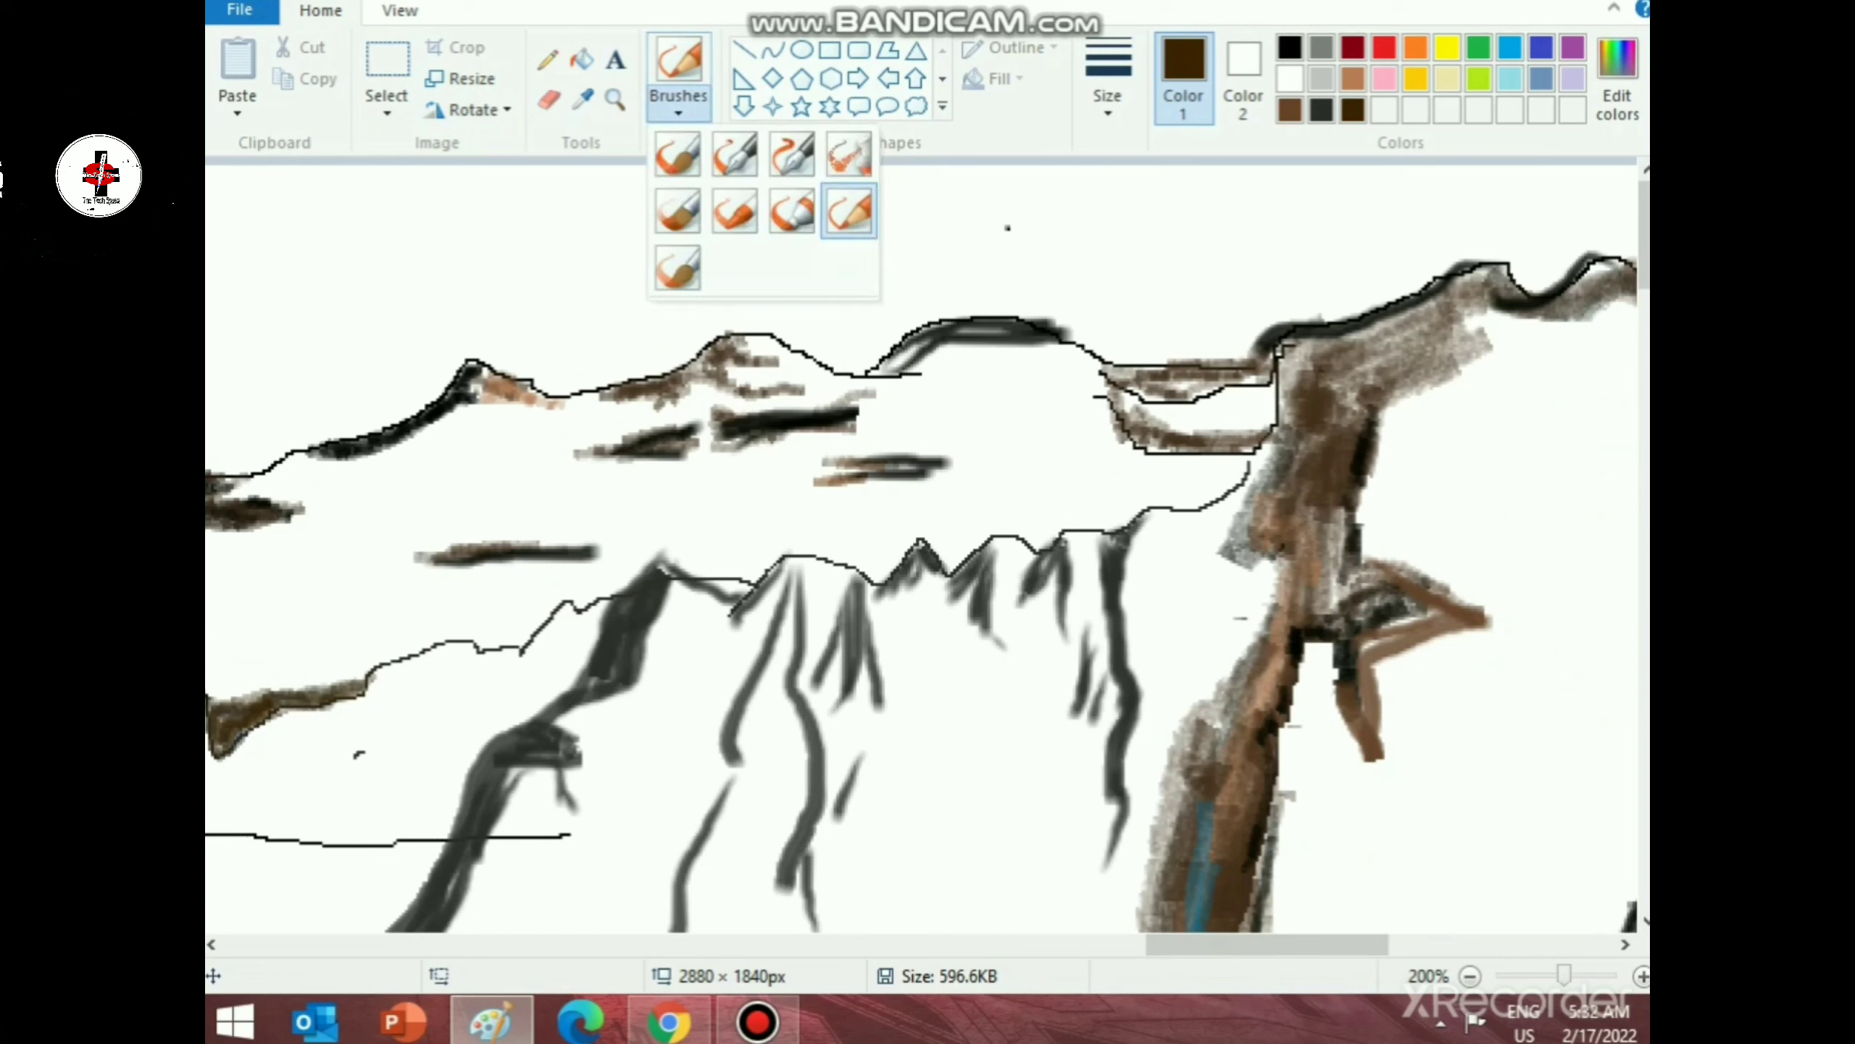
left_click(575, 537)
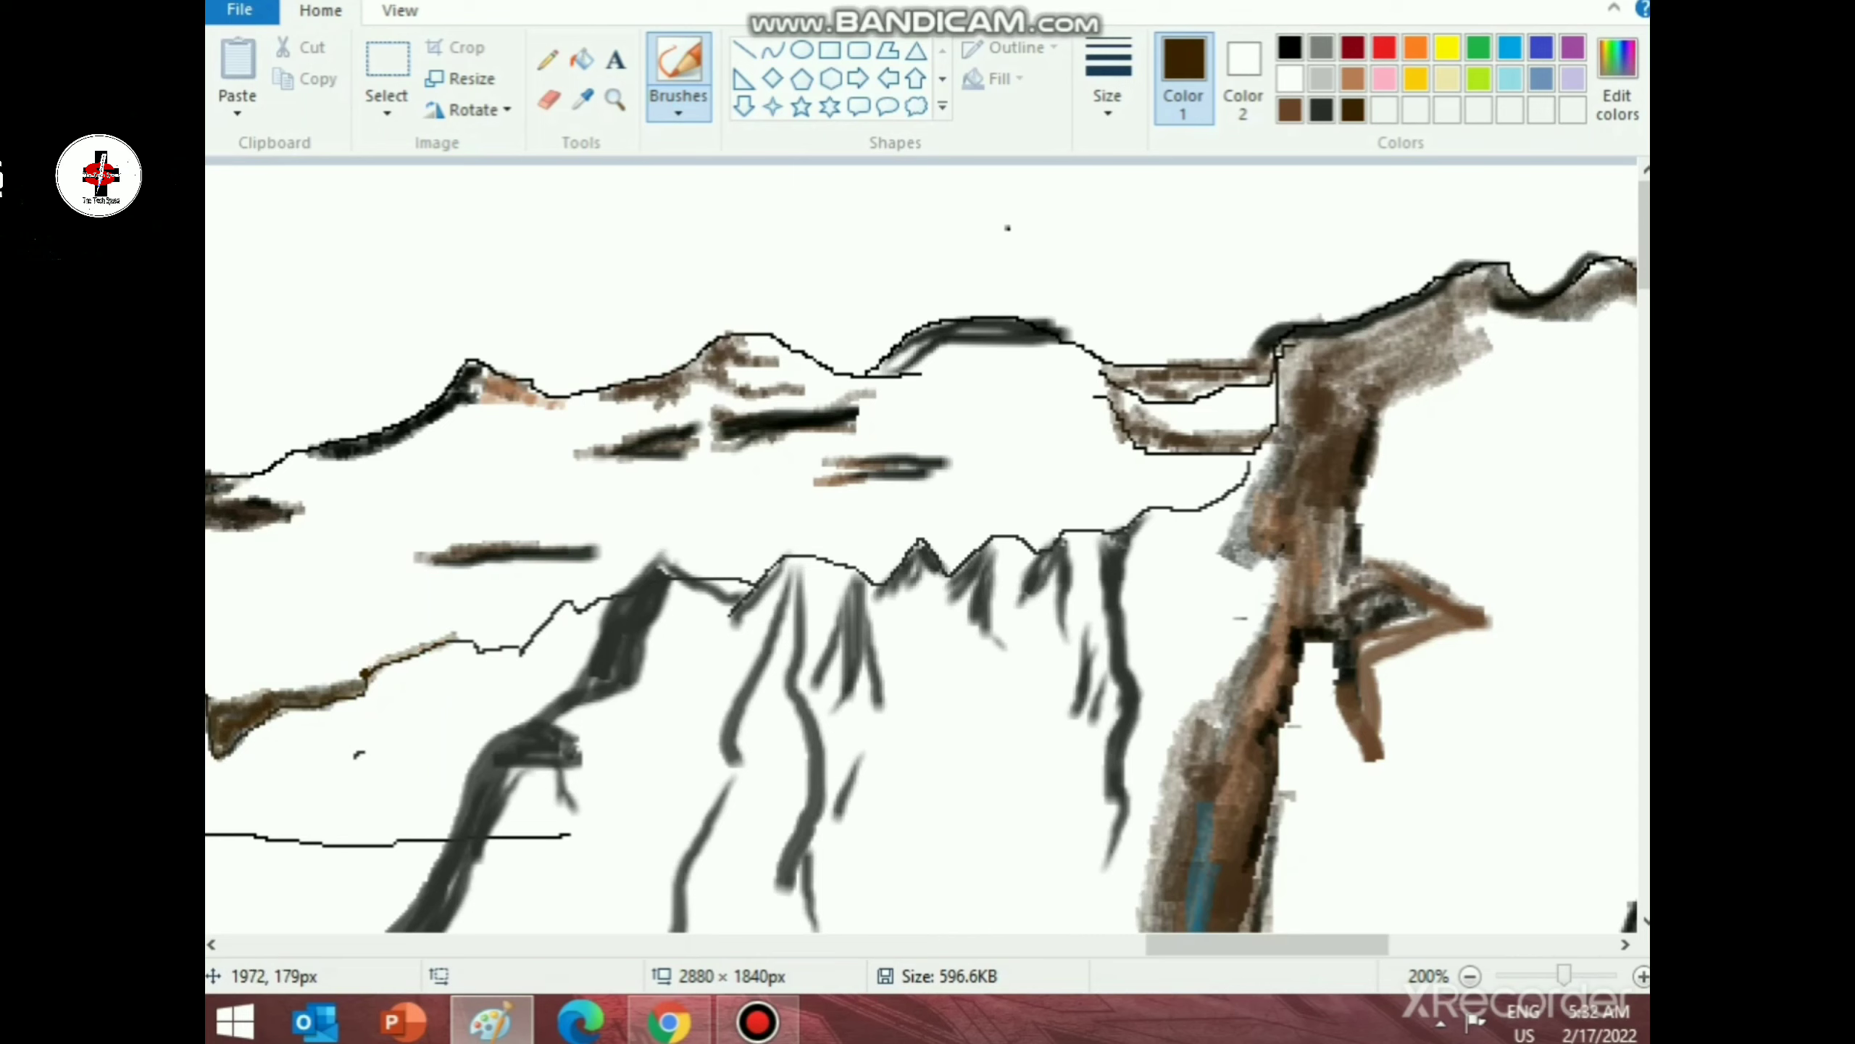
left_click_drag(369, 673, 472, 631)
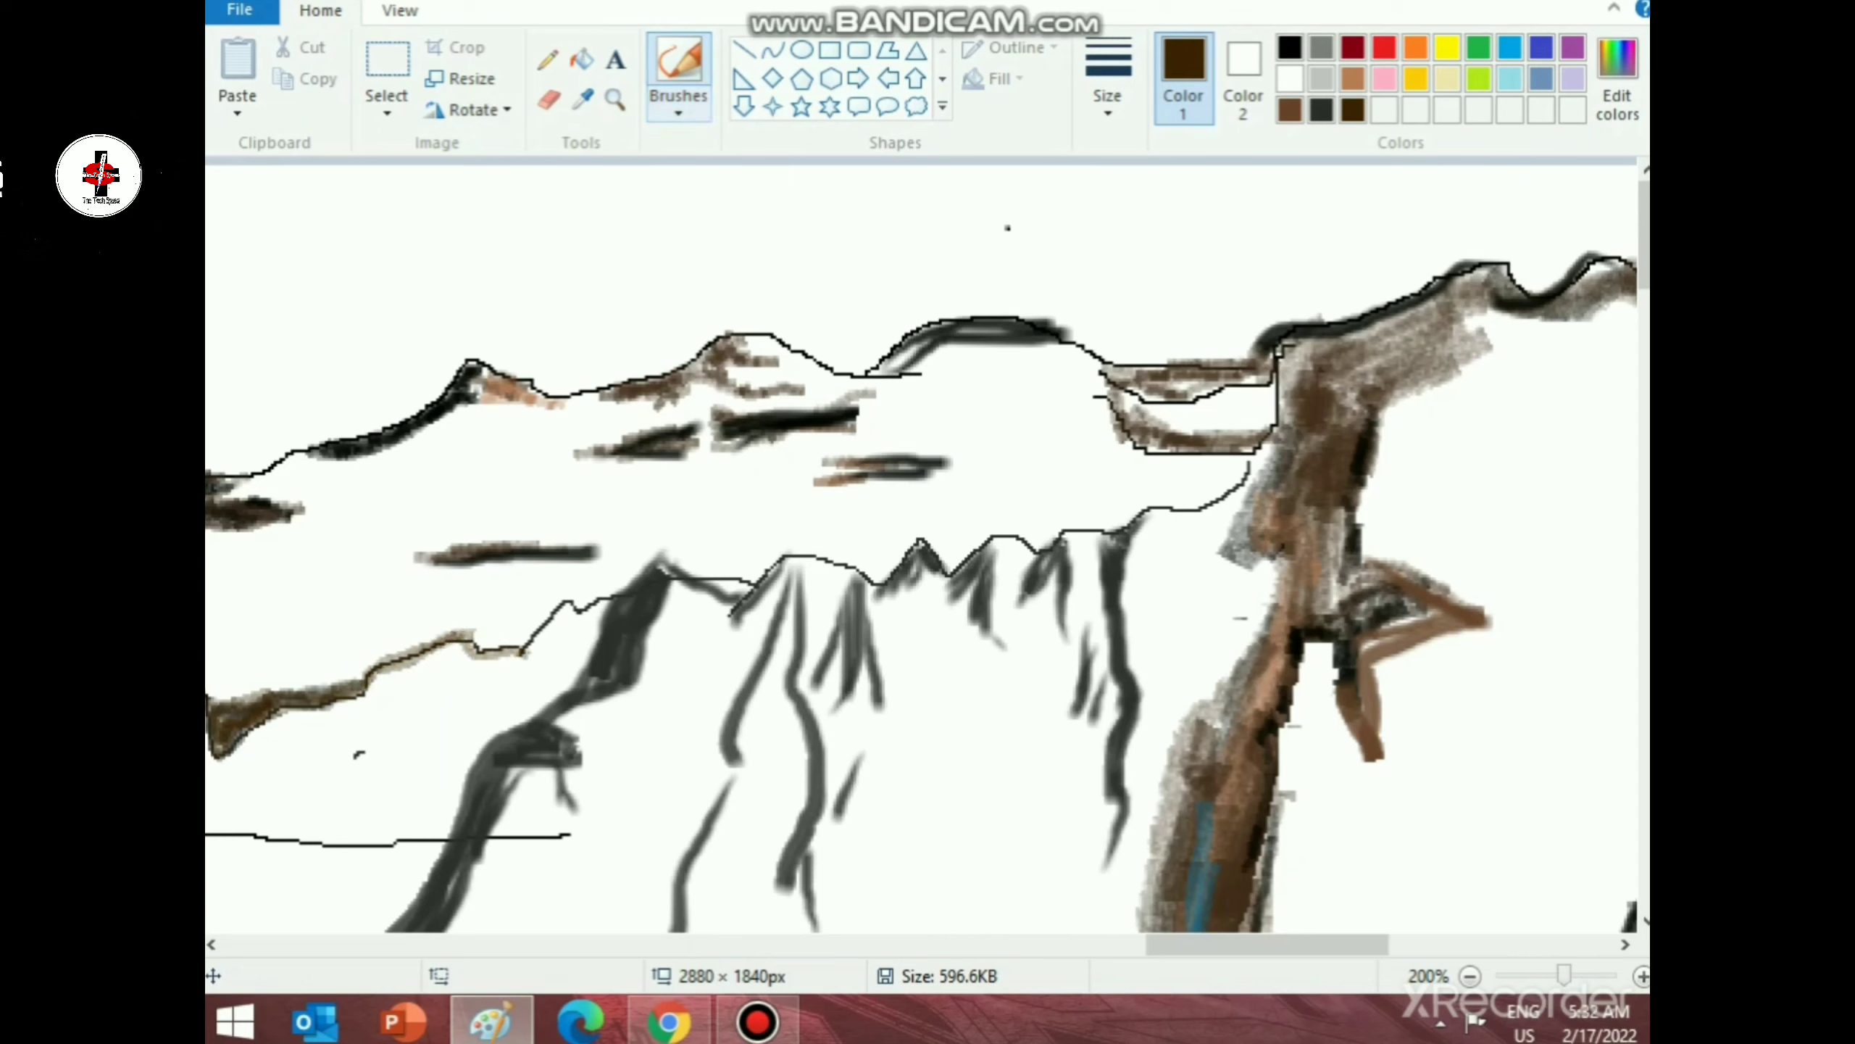
- Try a black Crayon stroke along the lower ridge line between the notches and the grey cliff edge
left_click(678, 111)
left_click(734, 211)
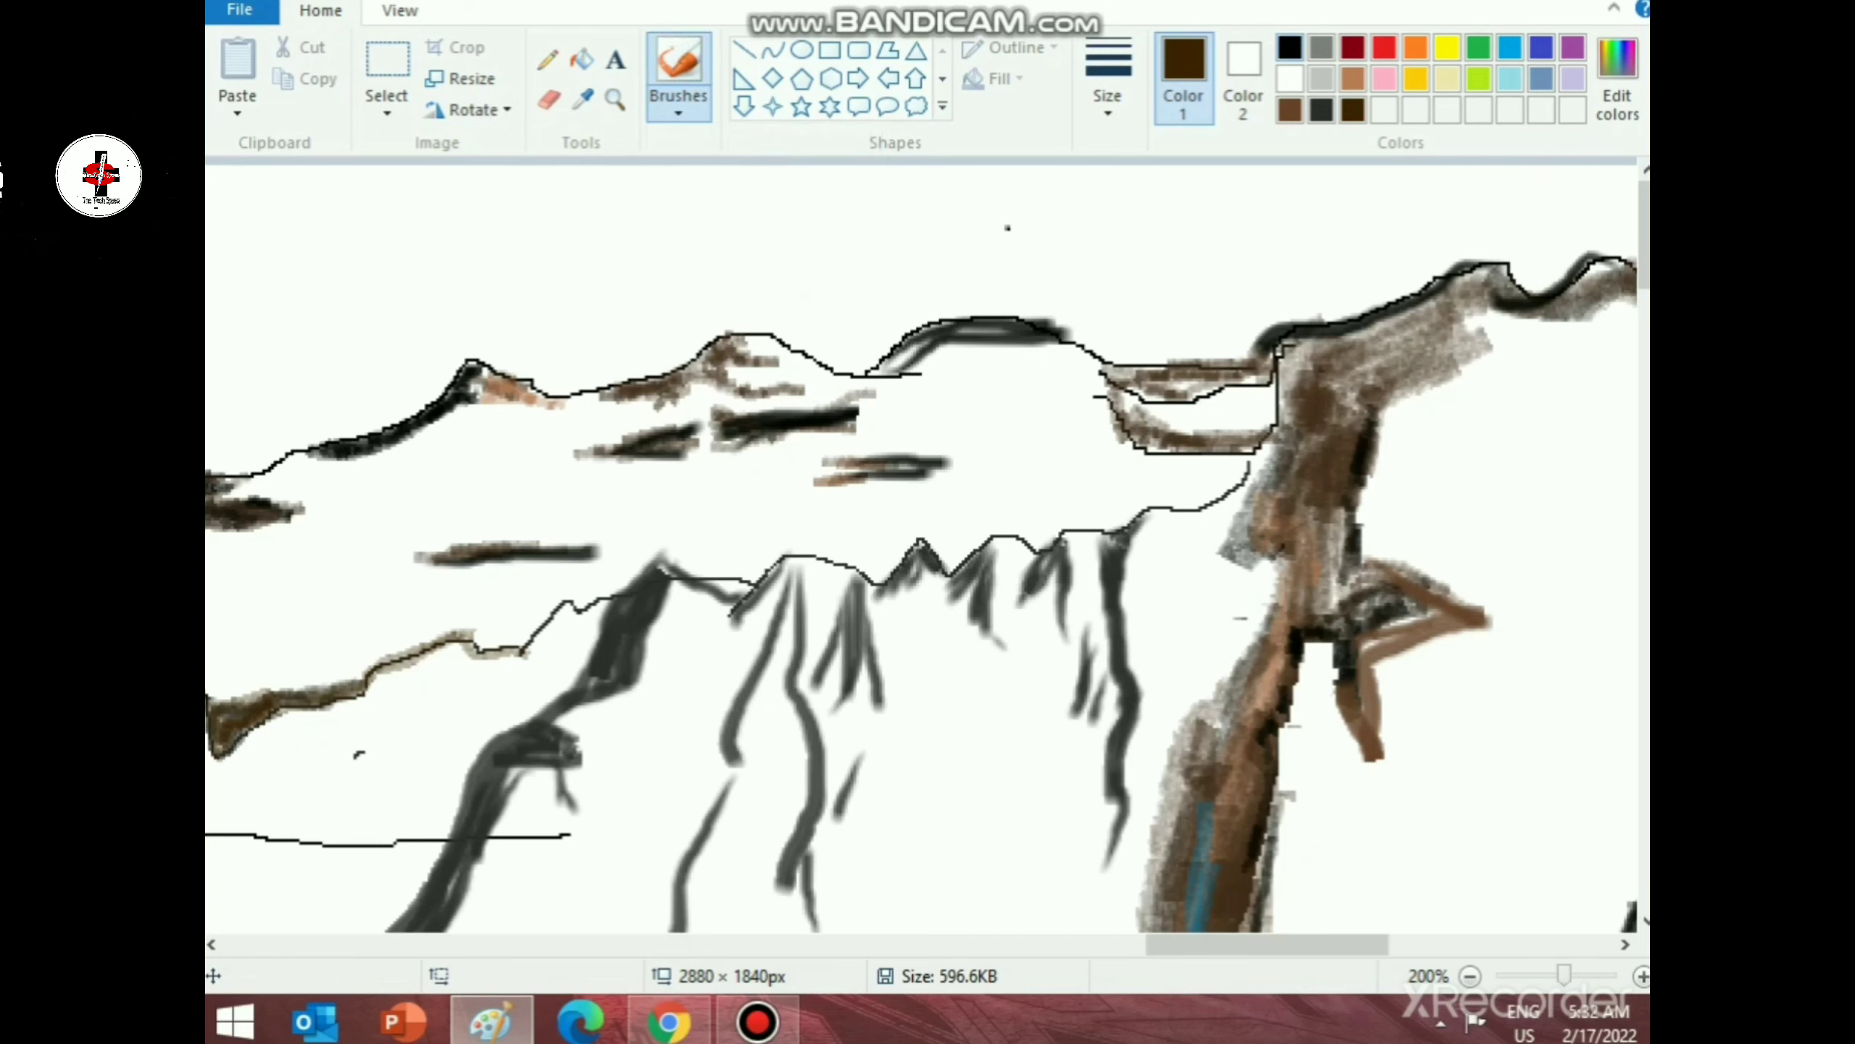
left_click(1290, 47)
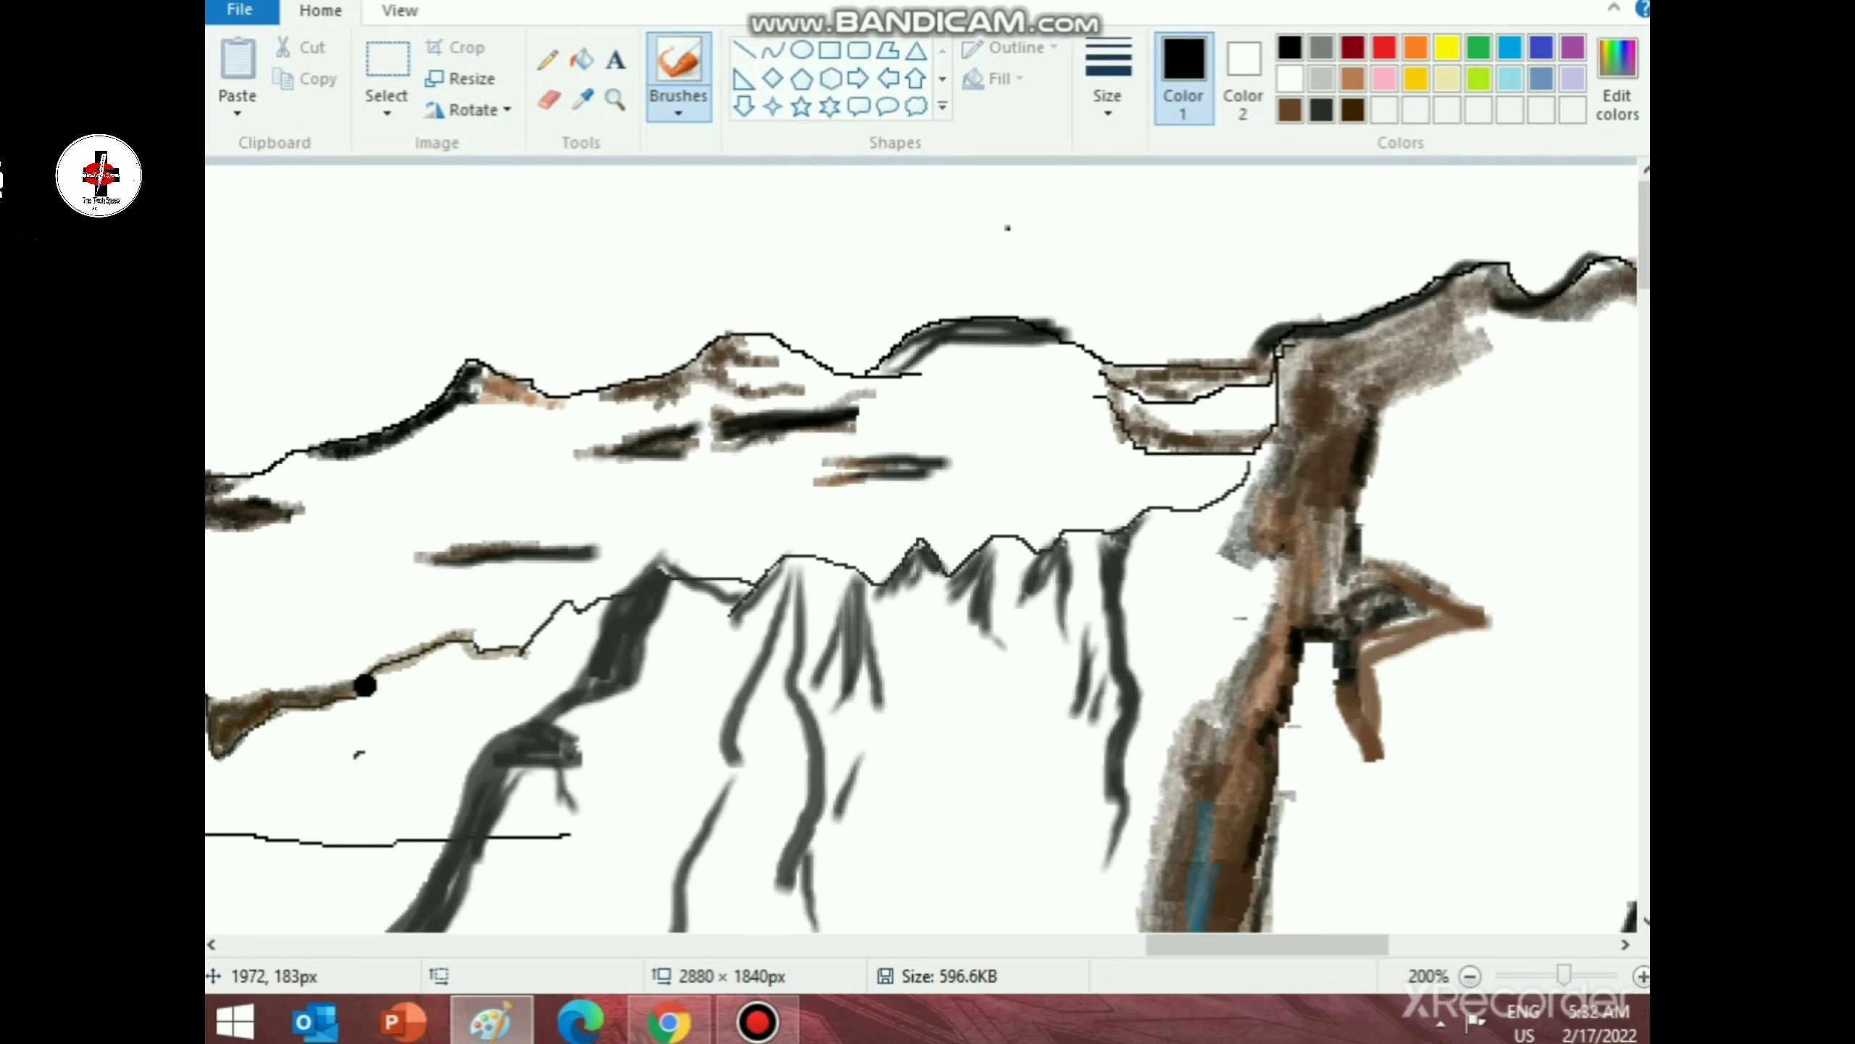
mouse_move(365, 685)
left_mouse_down()
mouse_move(473, 633)
mouse_move(517, 642)
mouse_move(559, 614)
left_mouse_up()
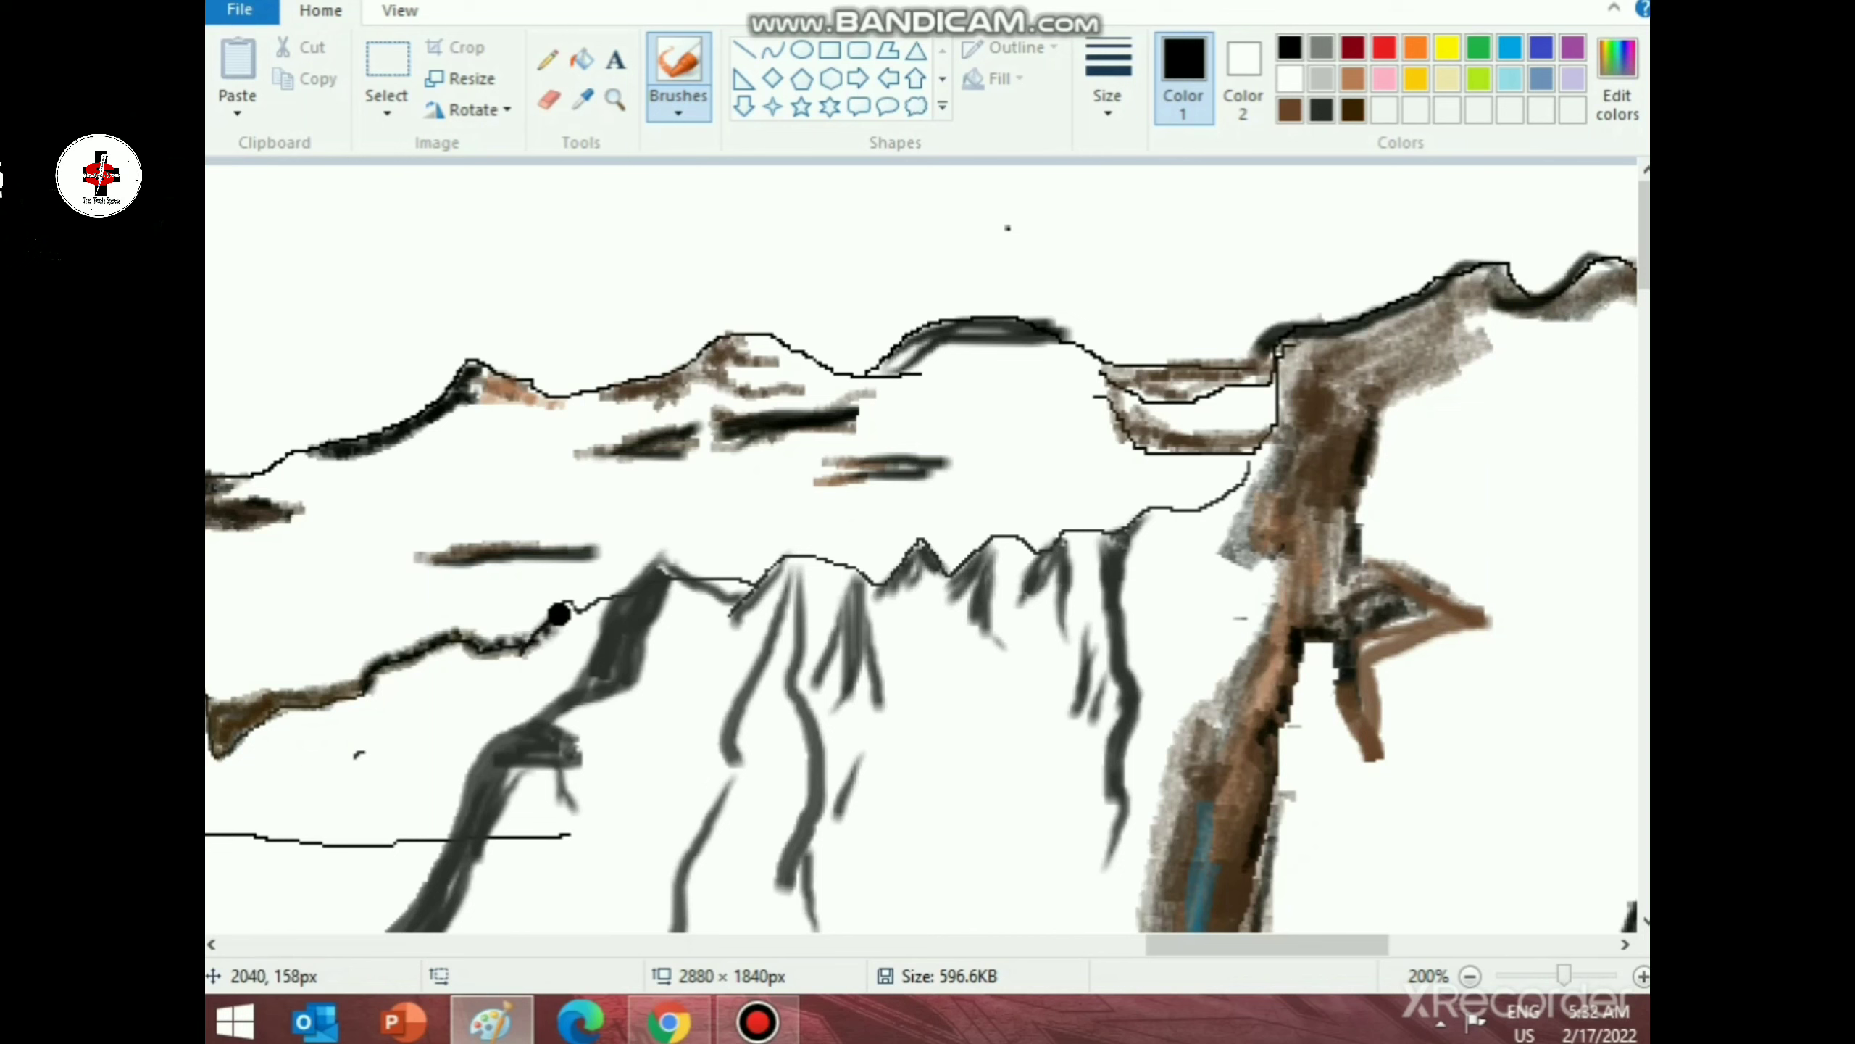
key("ctrl+z")
key("ctrl+z")
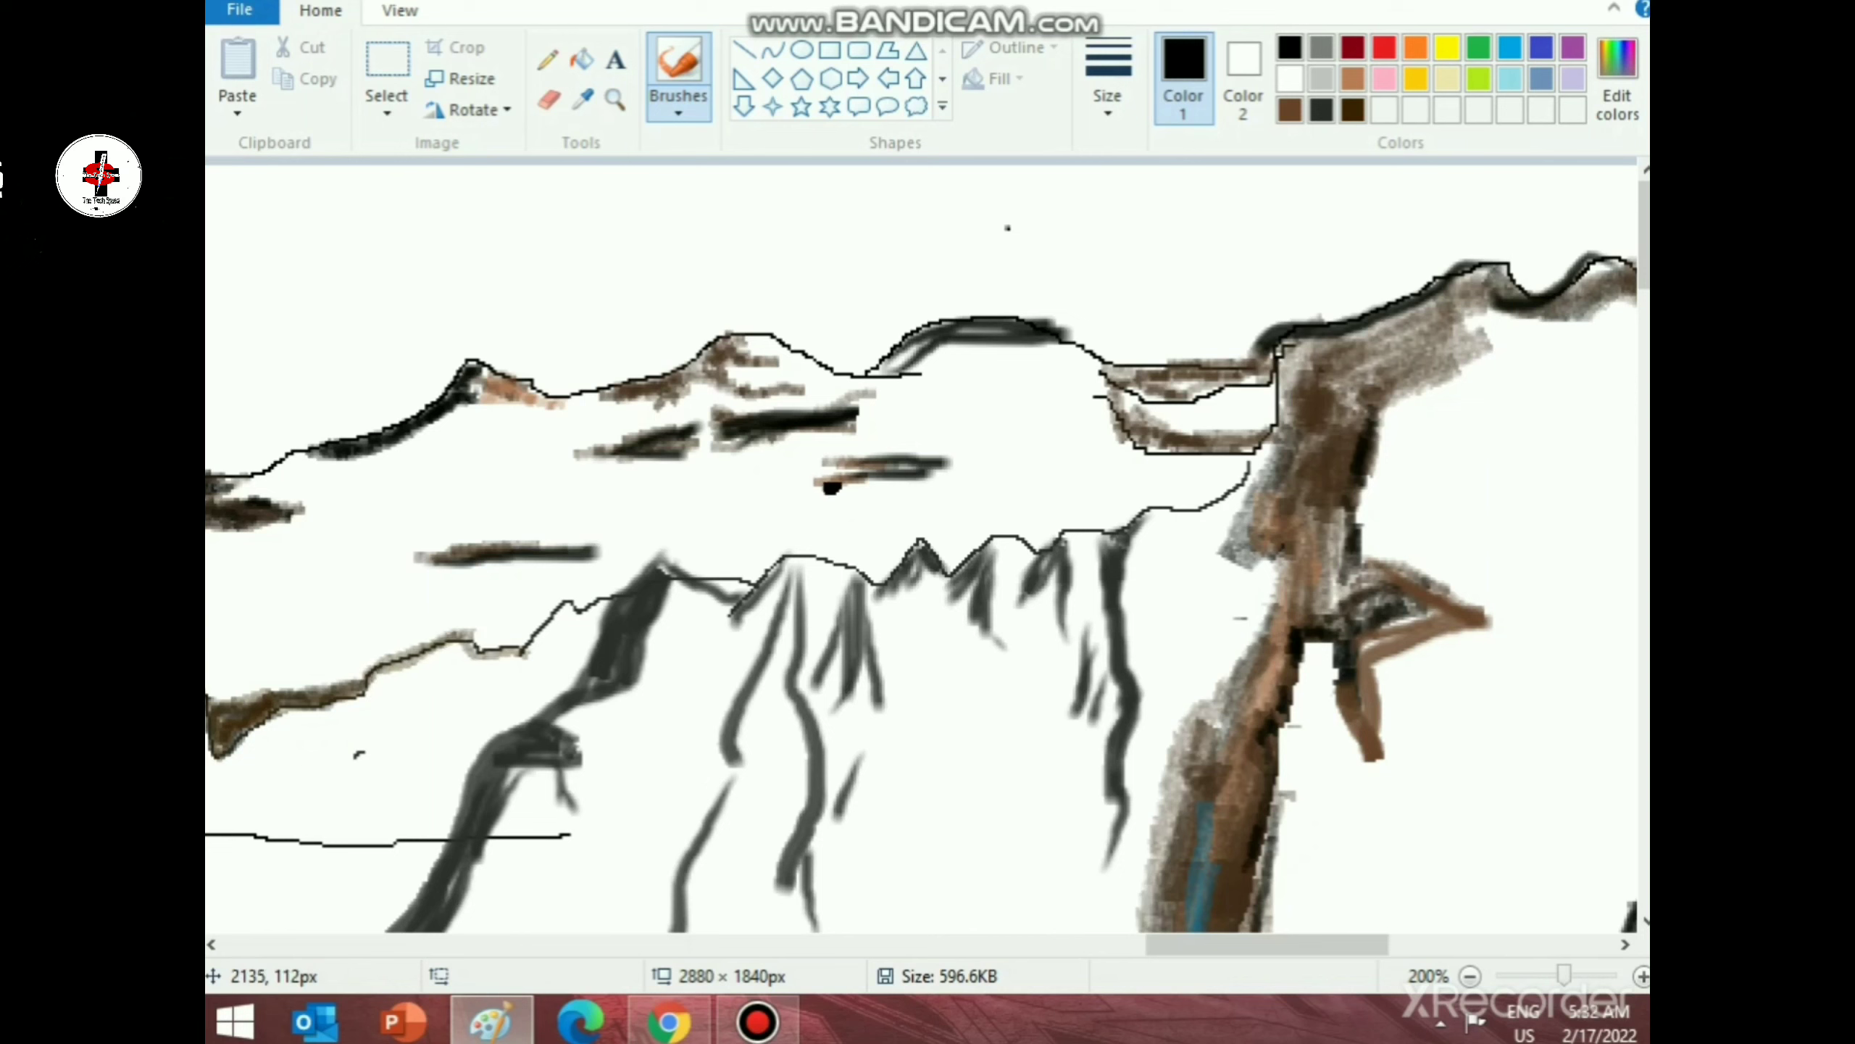
- Try a broad black Marker stroke in the empty sky above the ridge
left_click(677, 110)
left_click(793, 210)
left_click_drag(683, 241, 885, 303)
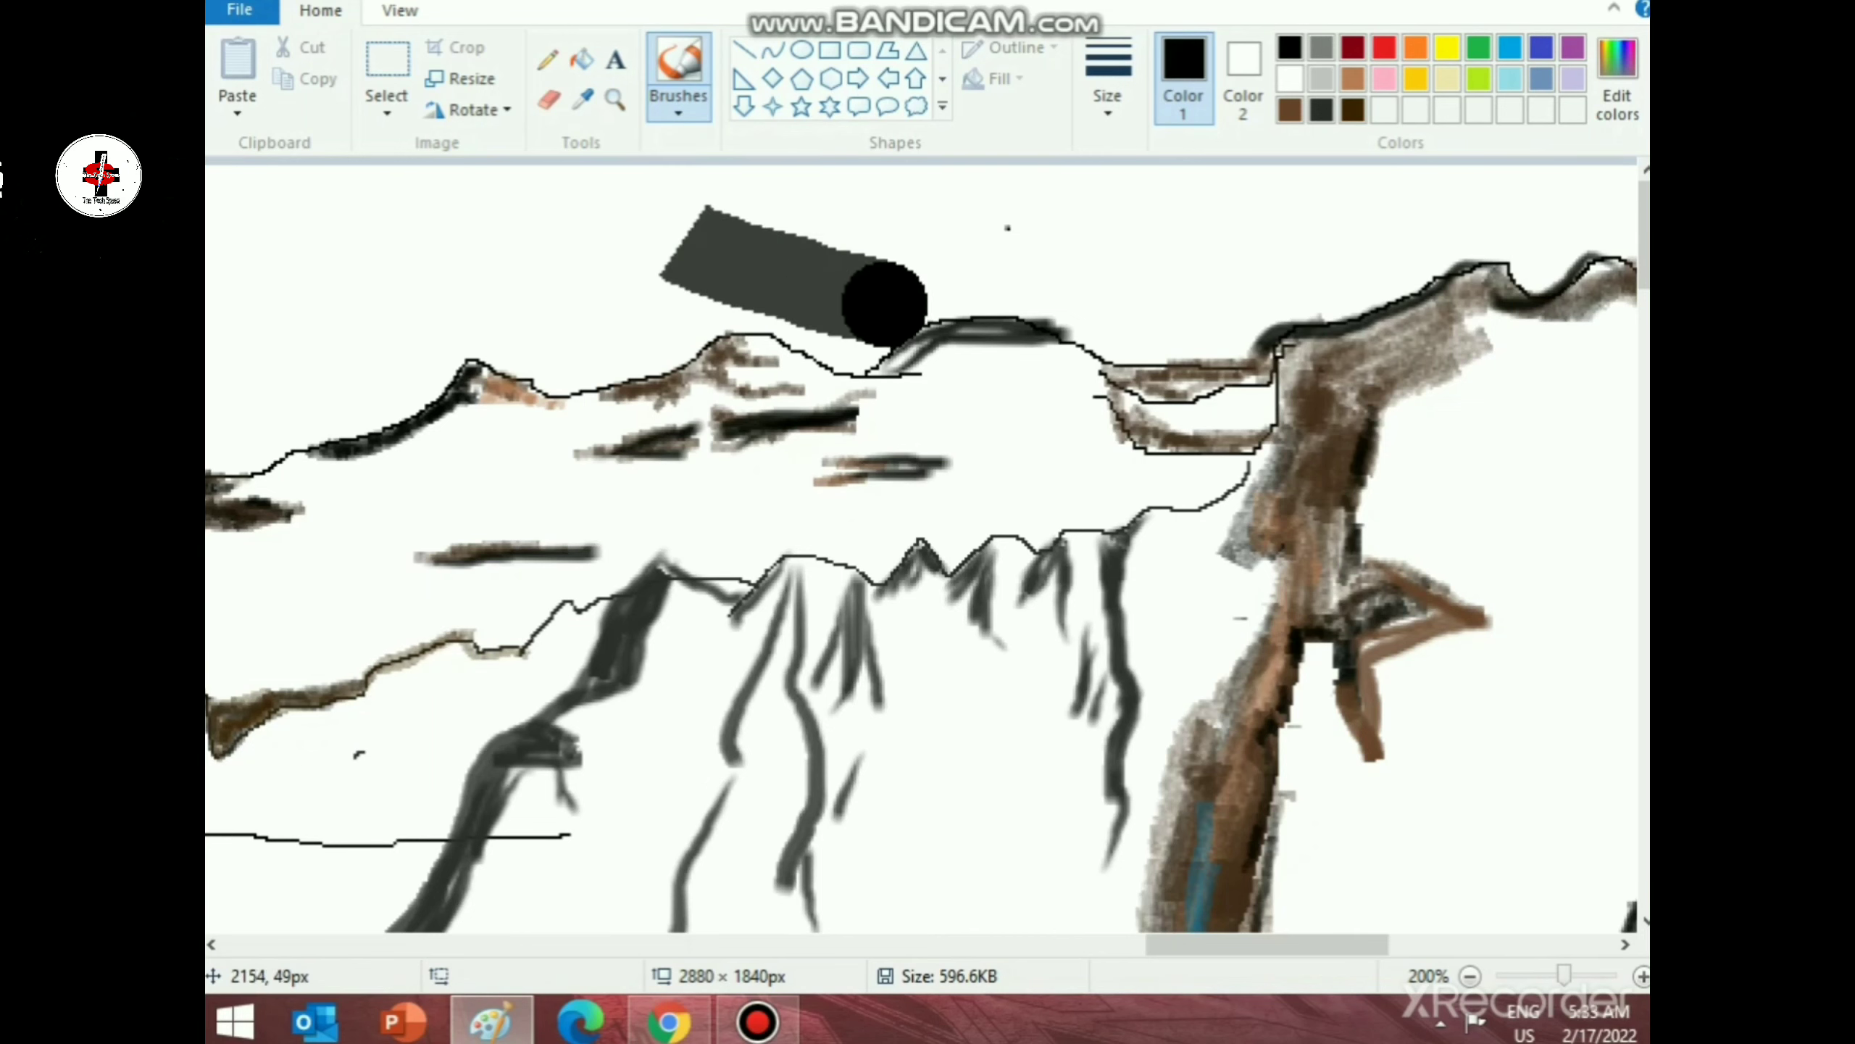
key("ctrl+z")
- Set up the Watercolor brush at its thinnest size, removing the test stroke from the sky
left_click(677, 109)
left_click(678, 268)
left_click_drag(538, 220, 719, 311)
left_click(1108, 95)
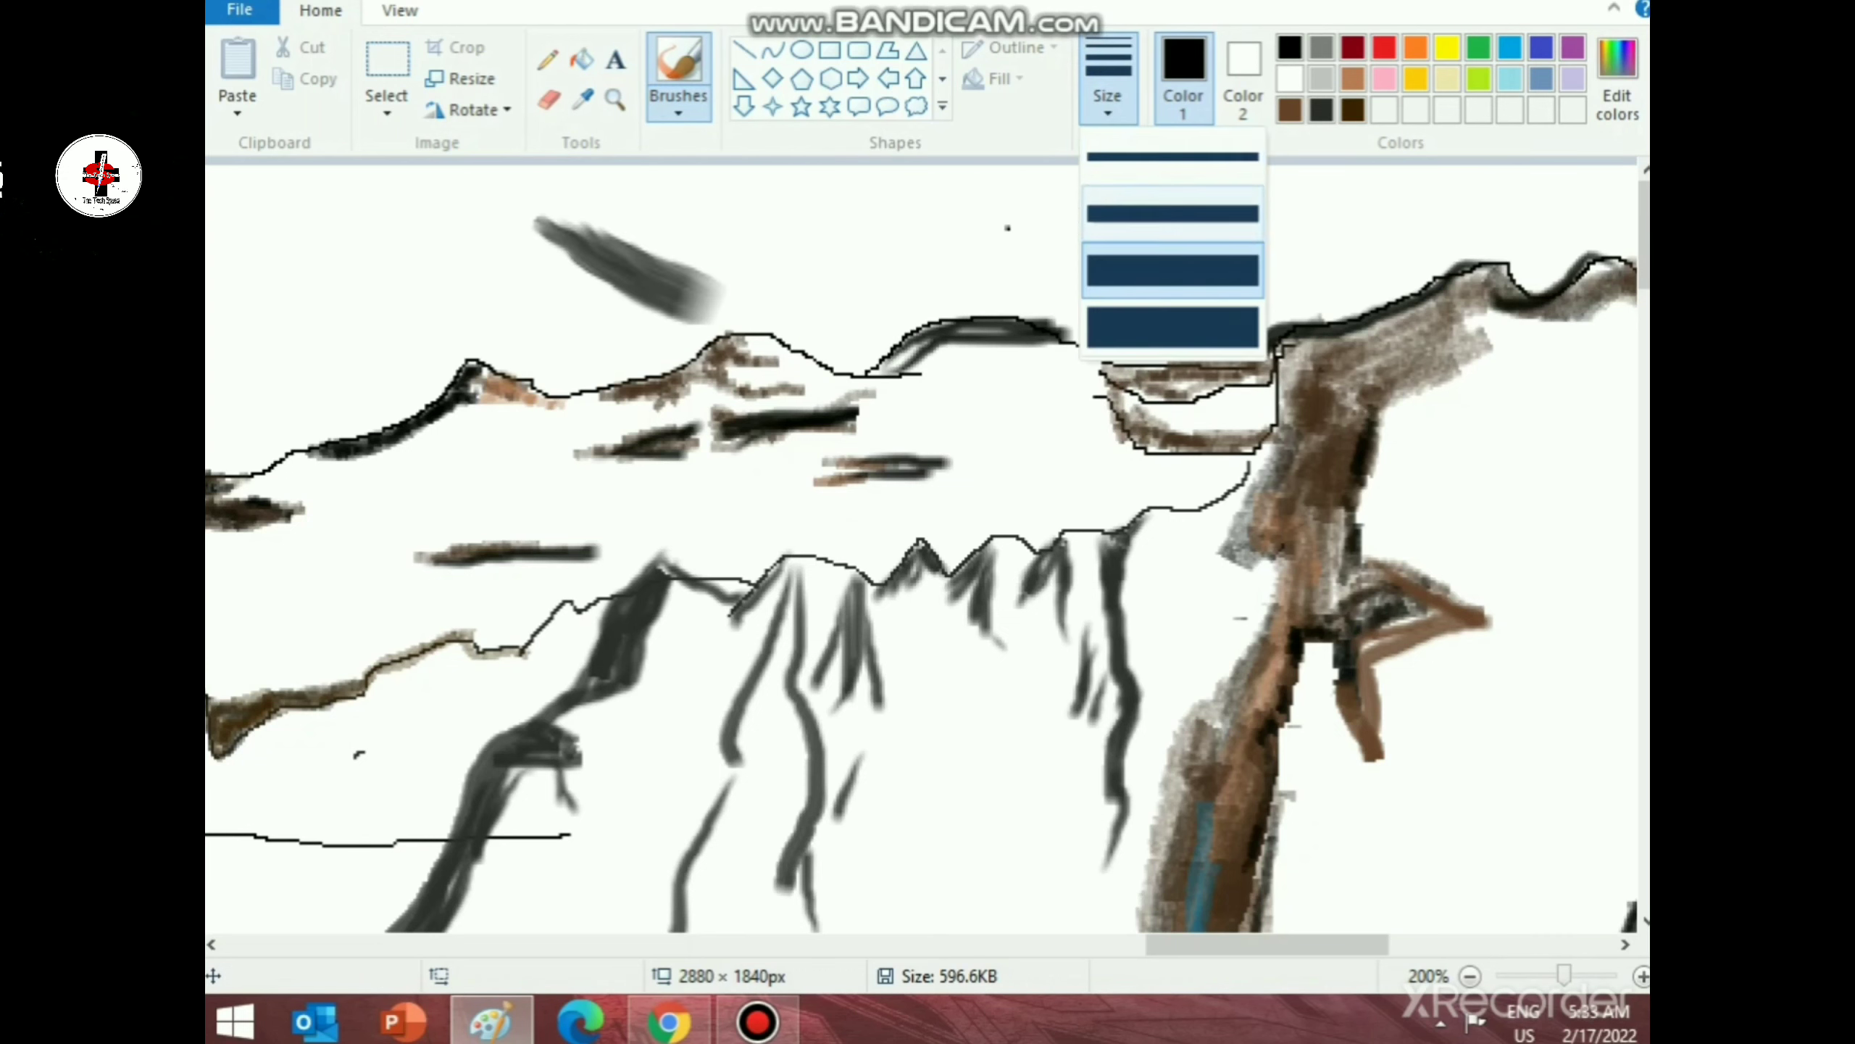
left_click(1173, 157)
scroll(964, 424, "down", 2)
key("ctrl+z")
- Try thin black Watercolor brush strokes in the sky between the clock and the cliffs
left_click_drag(920, 204, 913, 246)
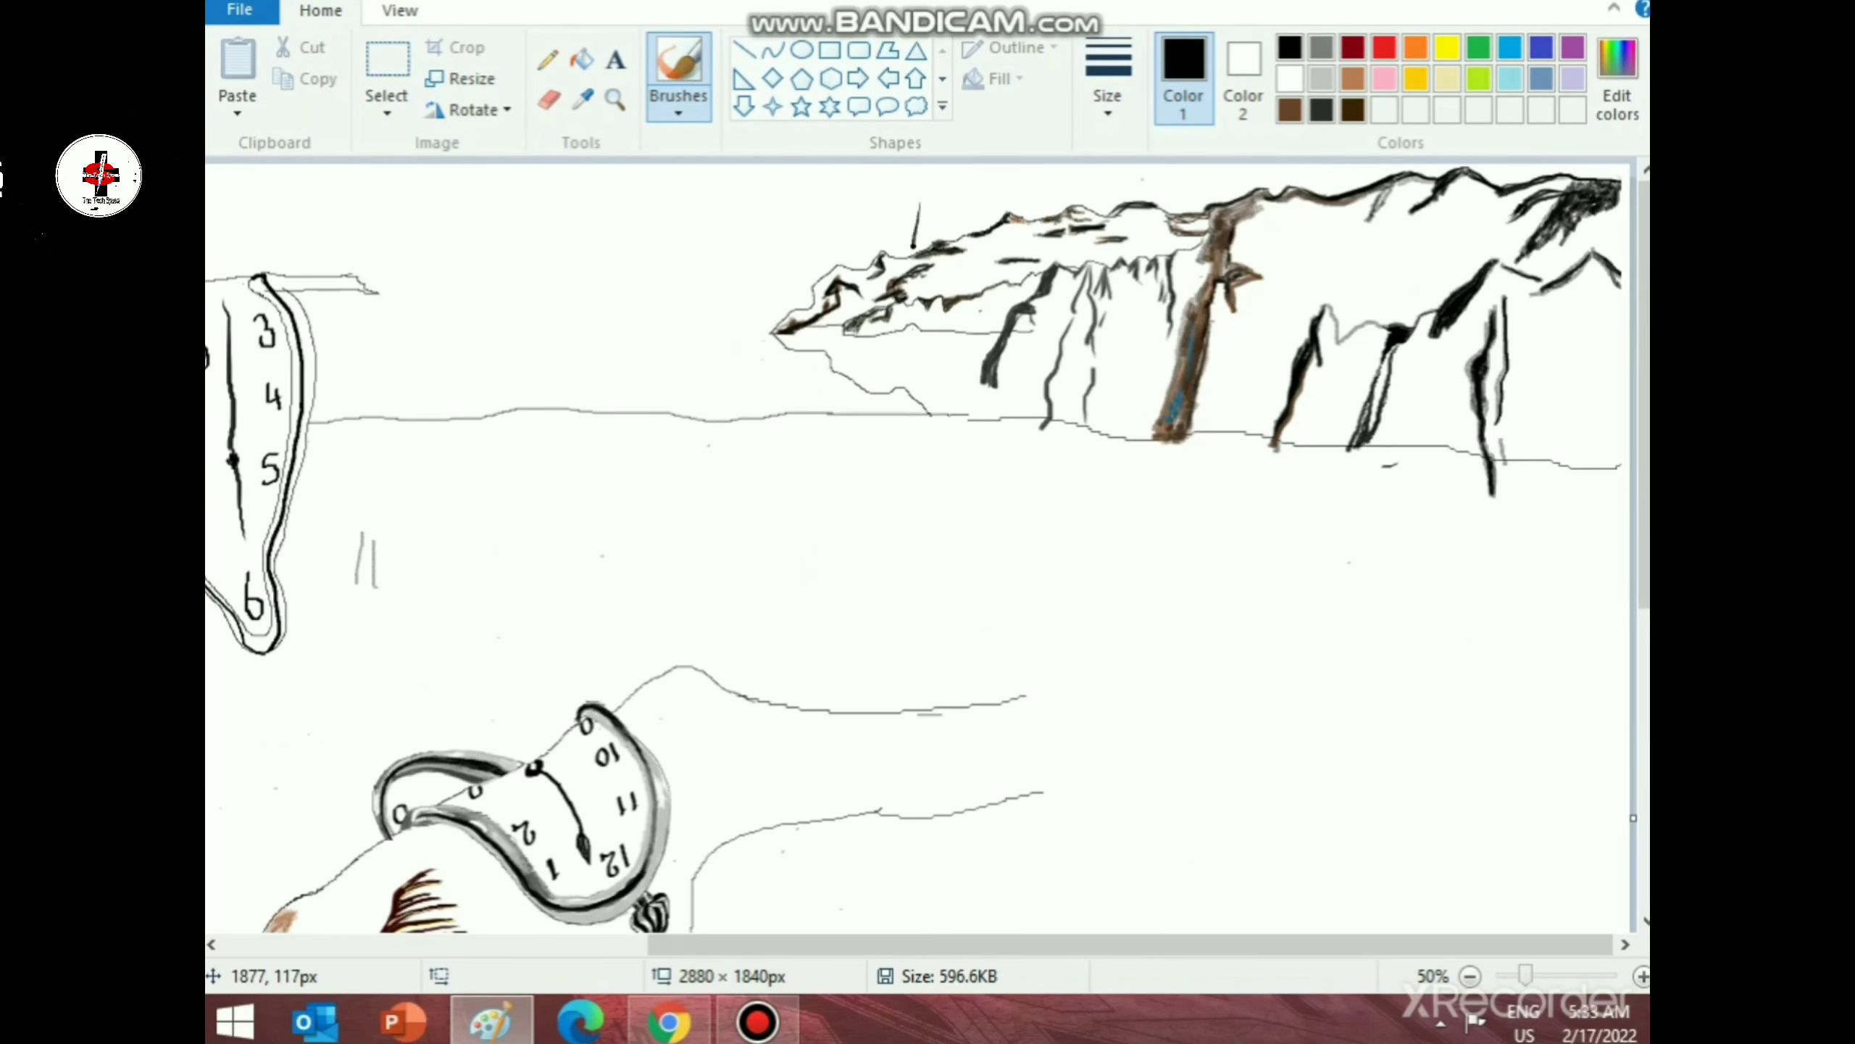
left_click_drag(358, 215, 488, 397)
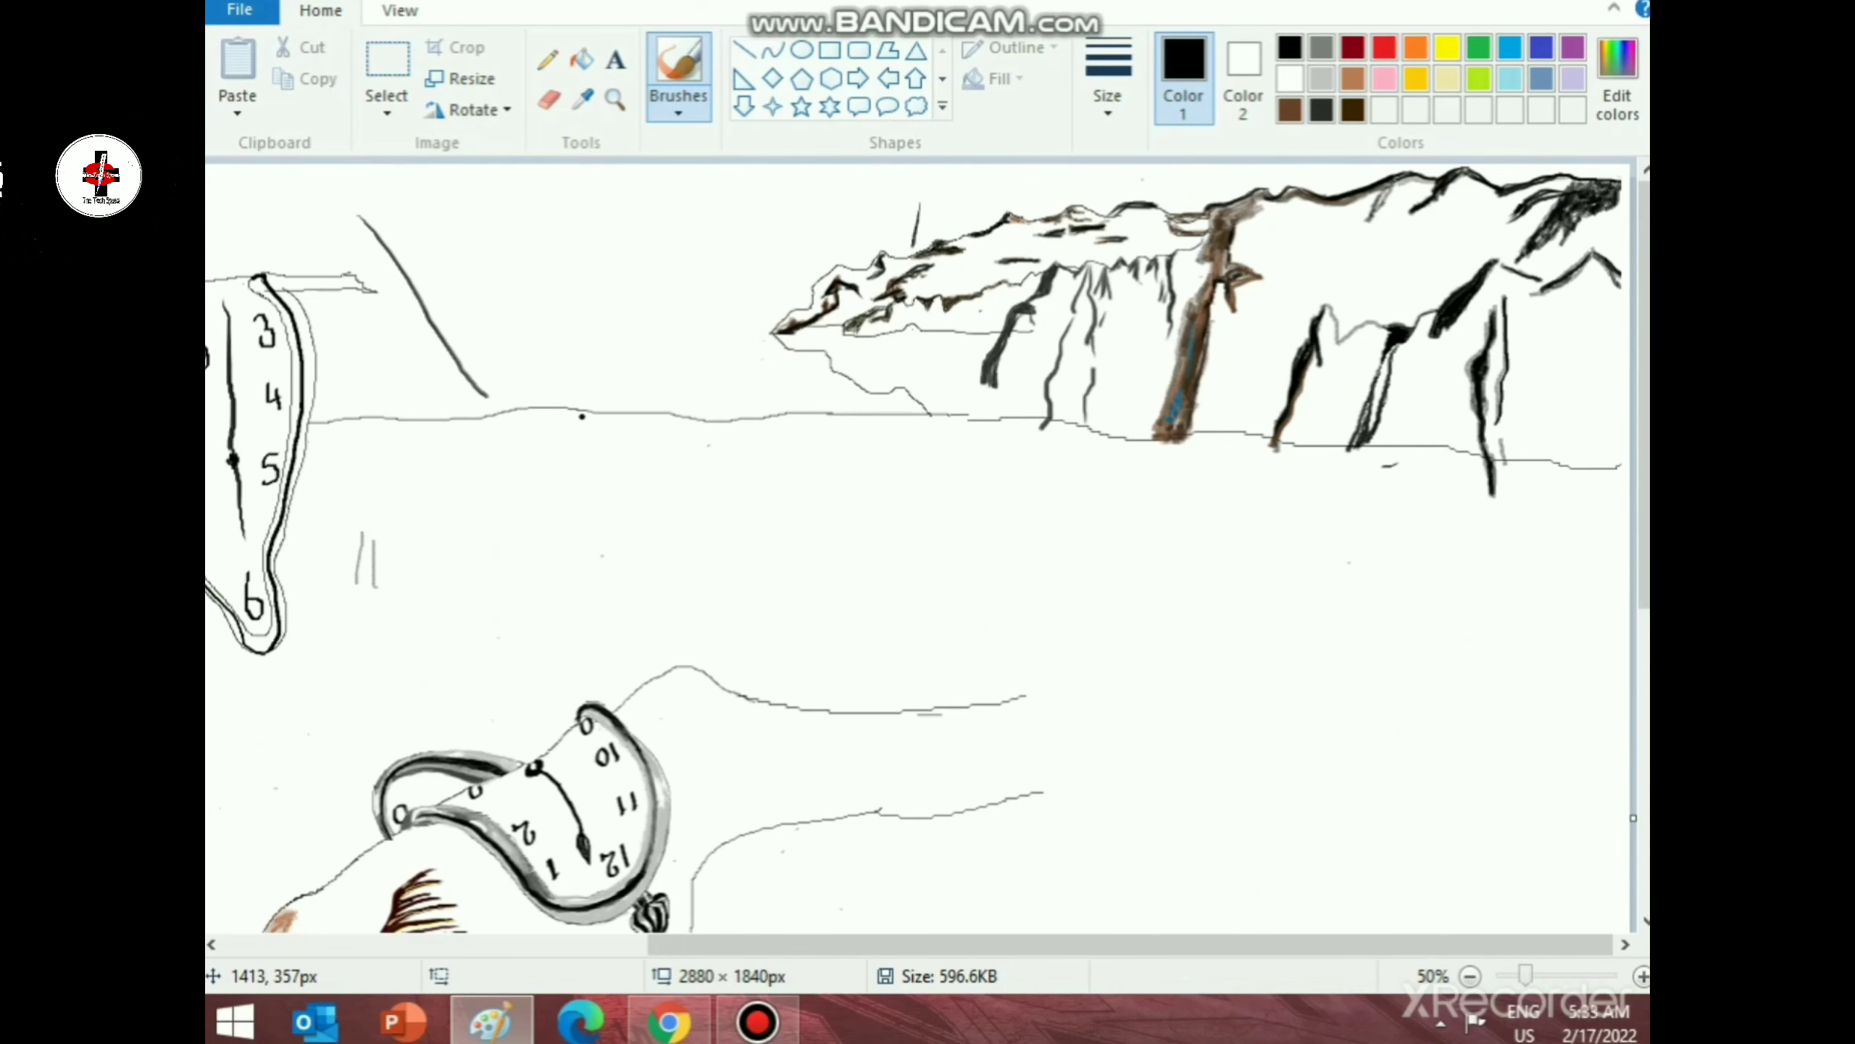
key("ctrl+z")
key("ctrl+z")
- Shade the brown notch and the lower ridge line beside it in black with the Watercolor brush
scroll(1053, 382, "up", 2)
left_click_drag(771, 944, 960, 944)
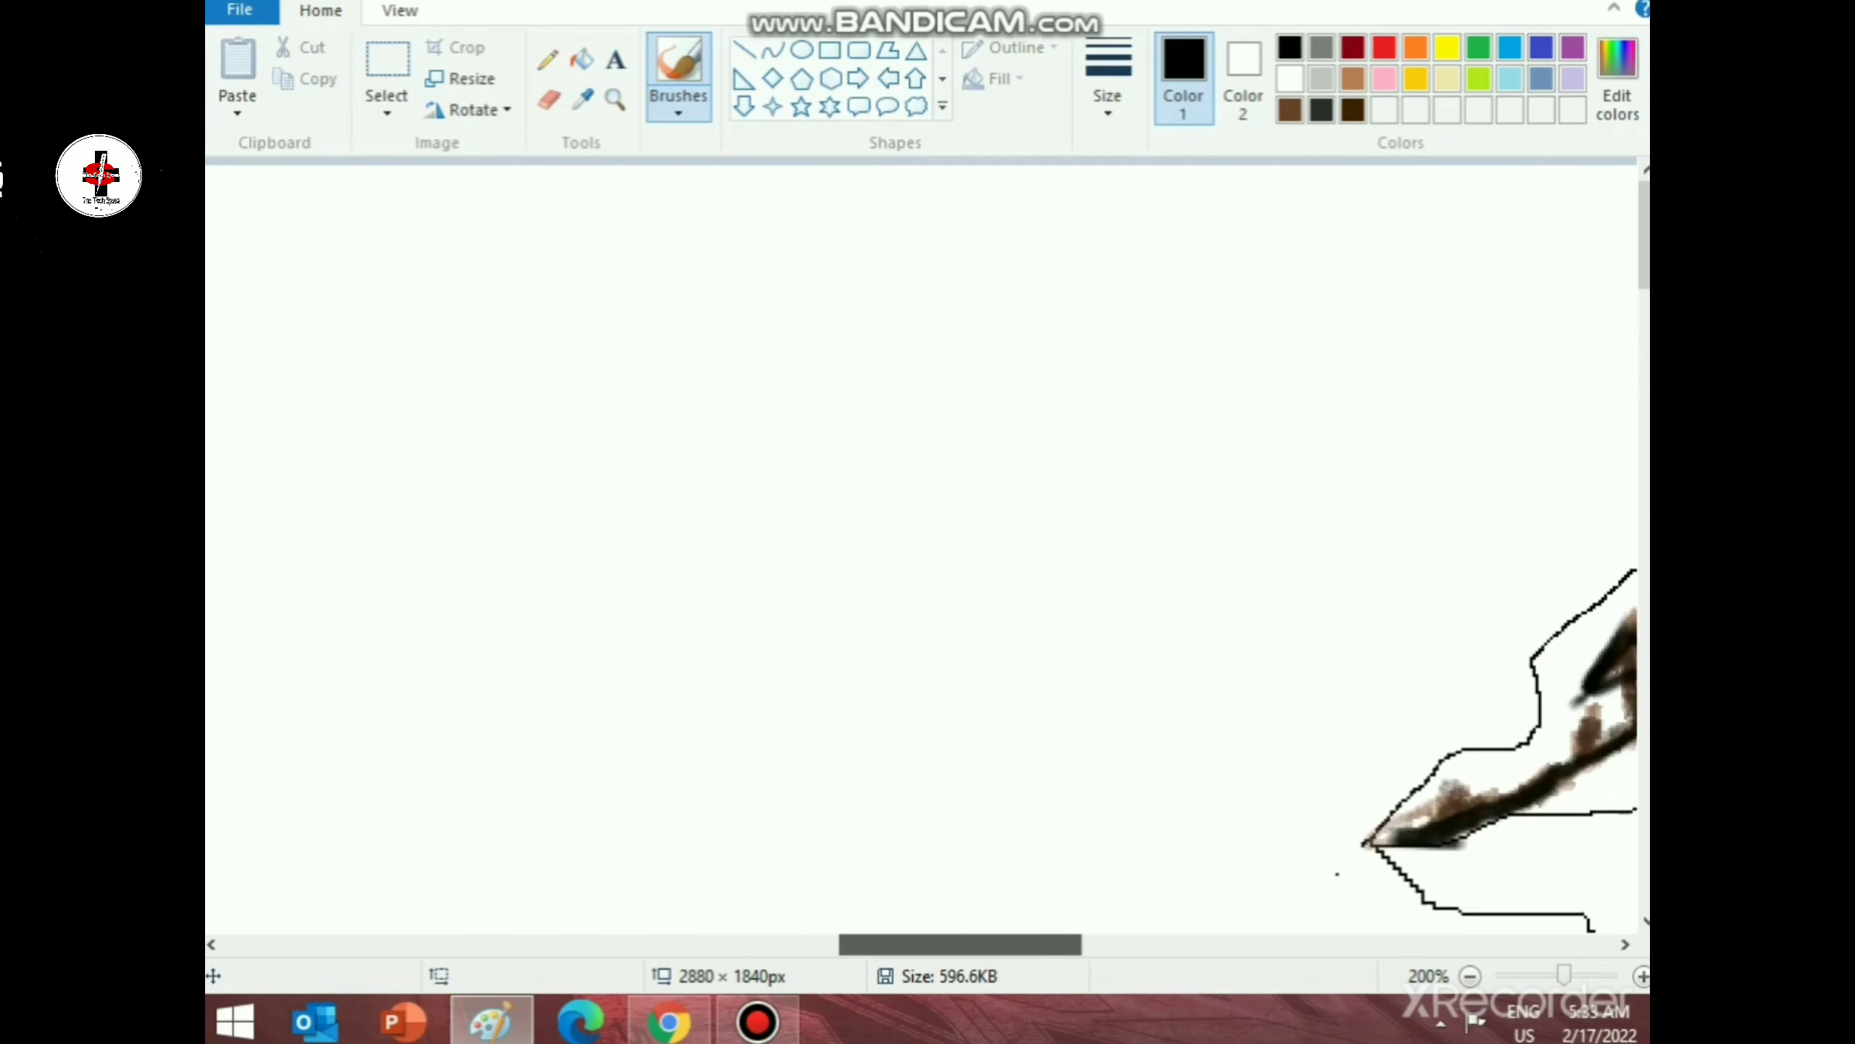
scroll(921, 548, "right", 5)
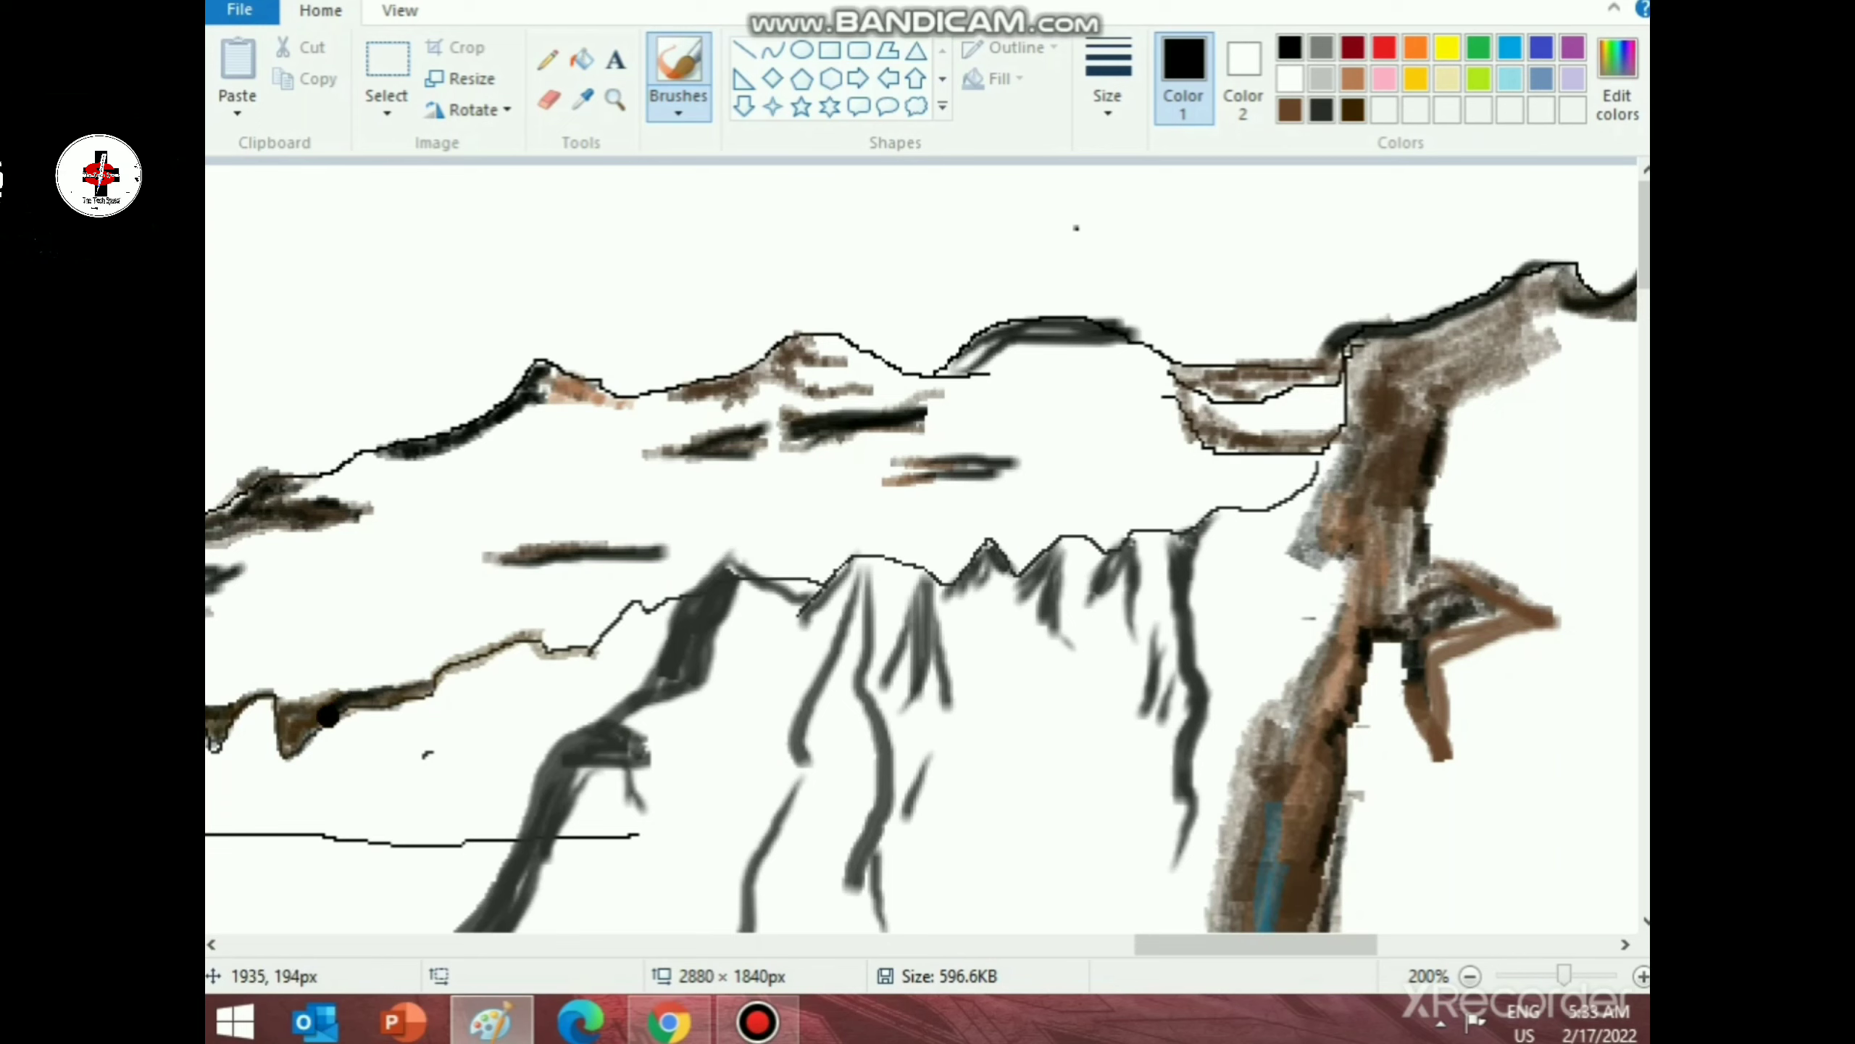
left_click_drag(328, 716, 286, 753)
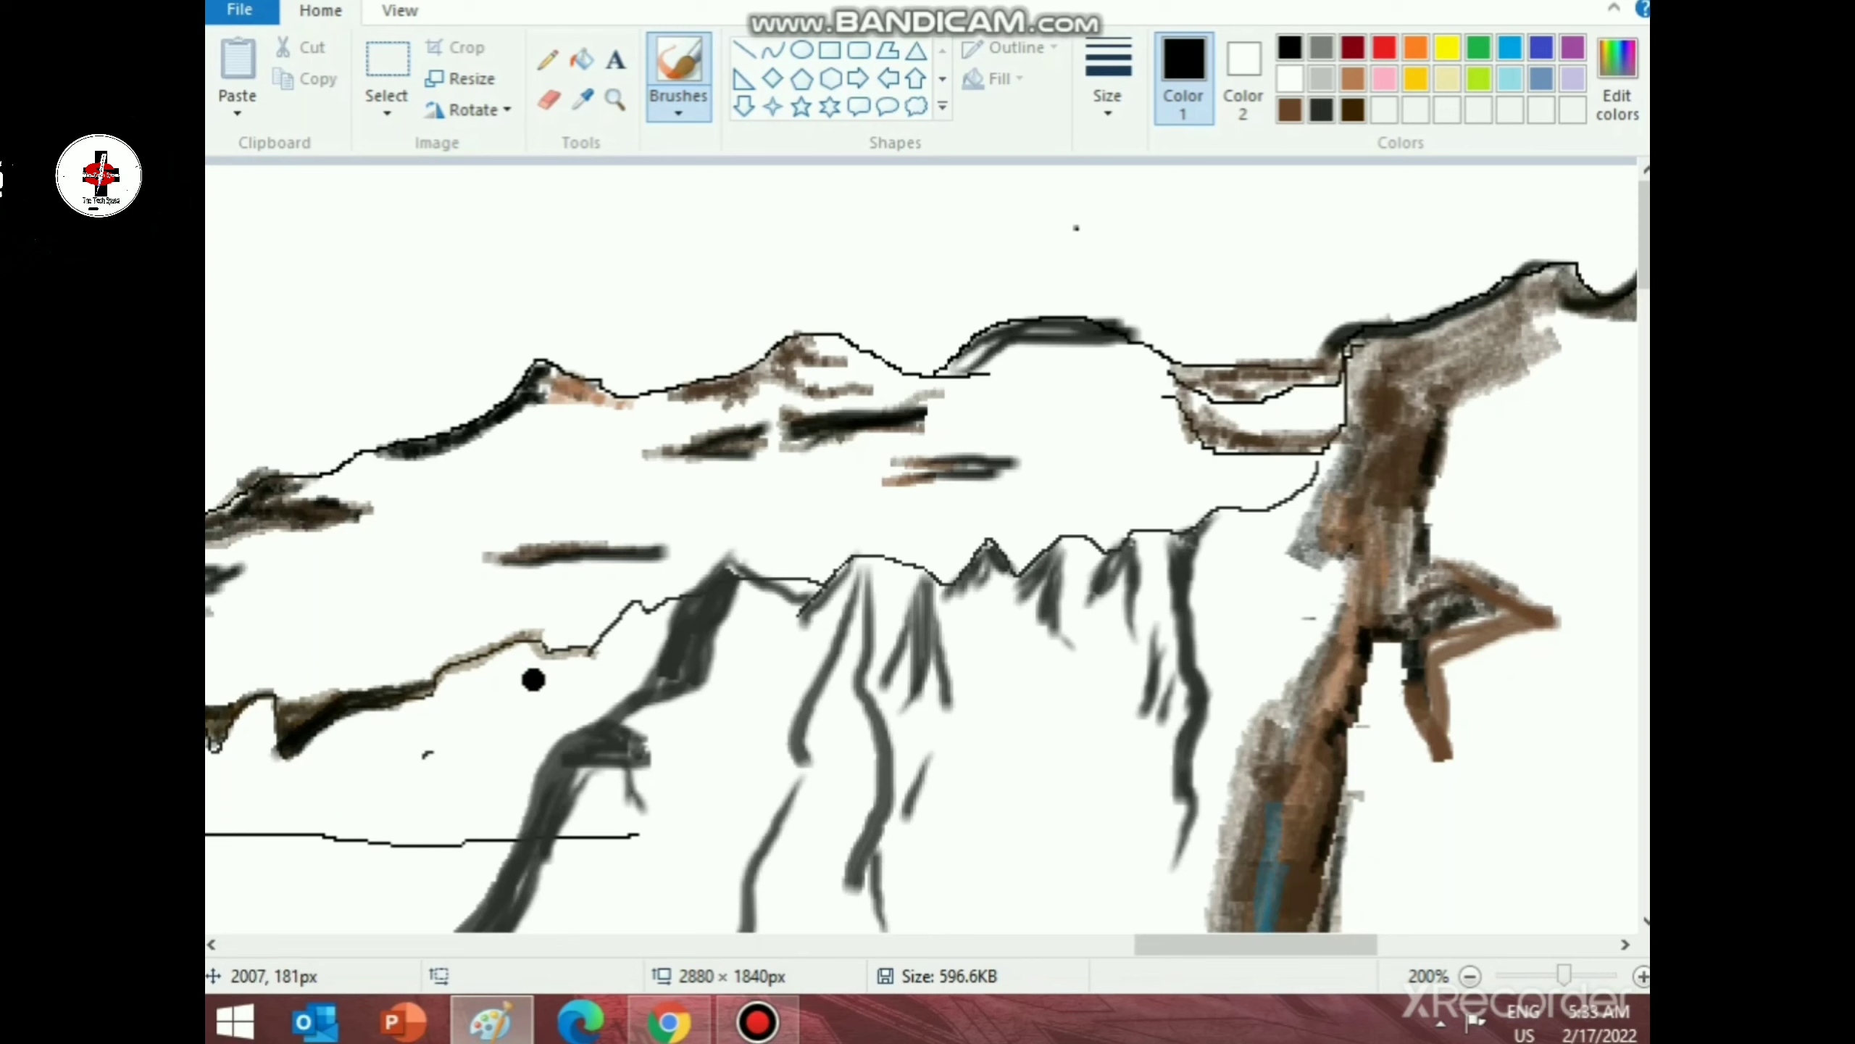
mouse_move(519, 638)
left_mouse_down()
mouse_move(424, 697)
mouse_move(534, 627)
mouse_move(451, 660)
mouse_move(439, 687)
mouse_move(535, 627)
mouse_move(433, 689)
left_mouse_up()
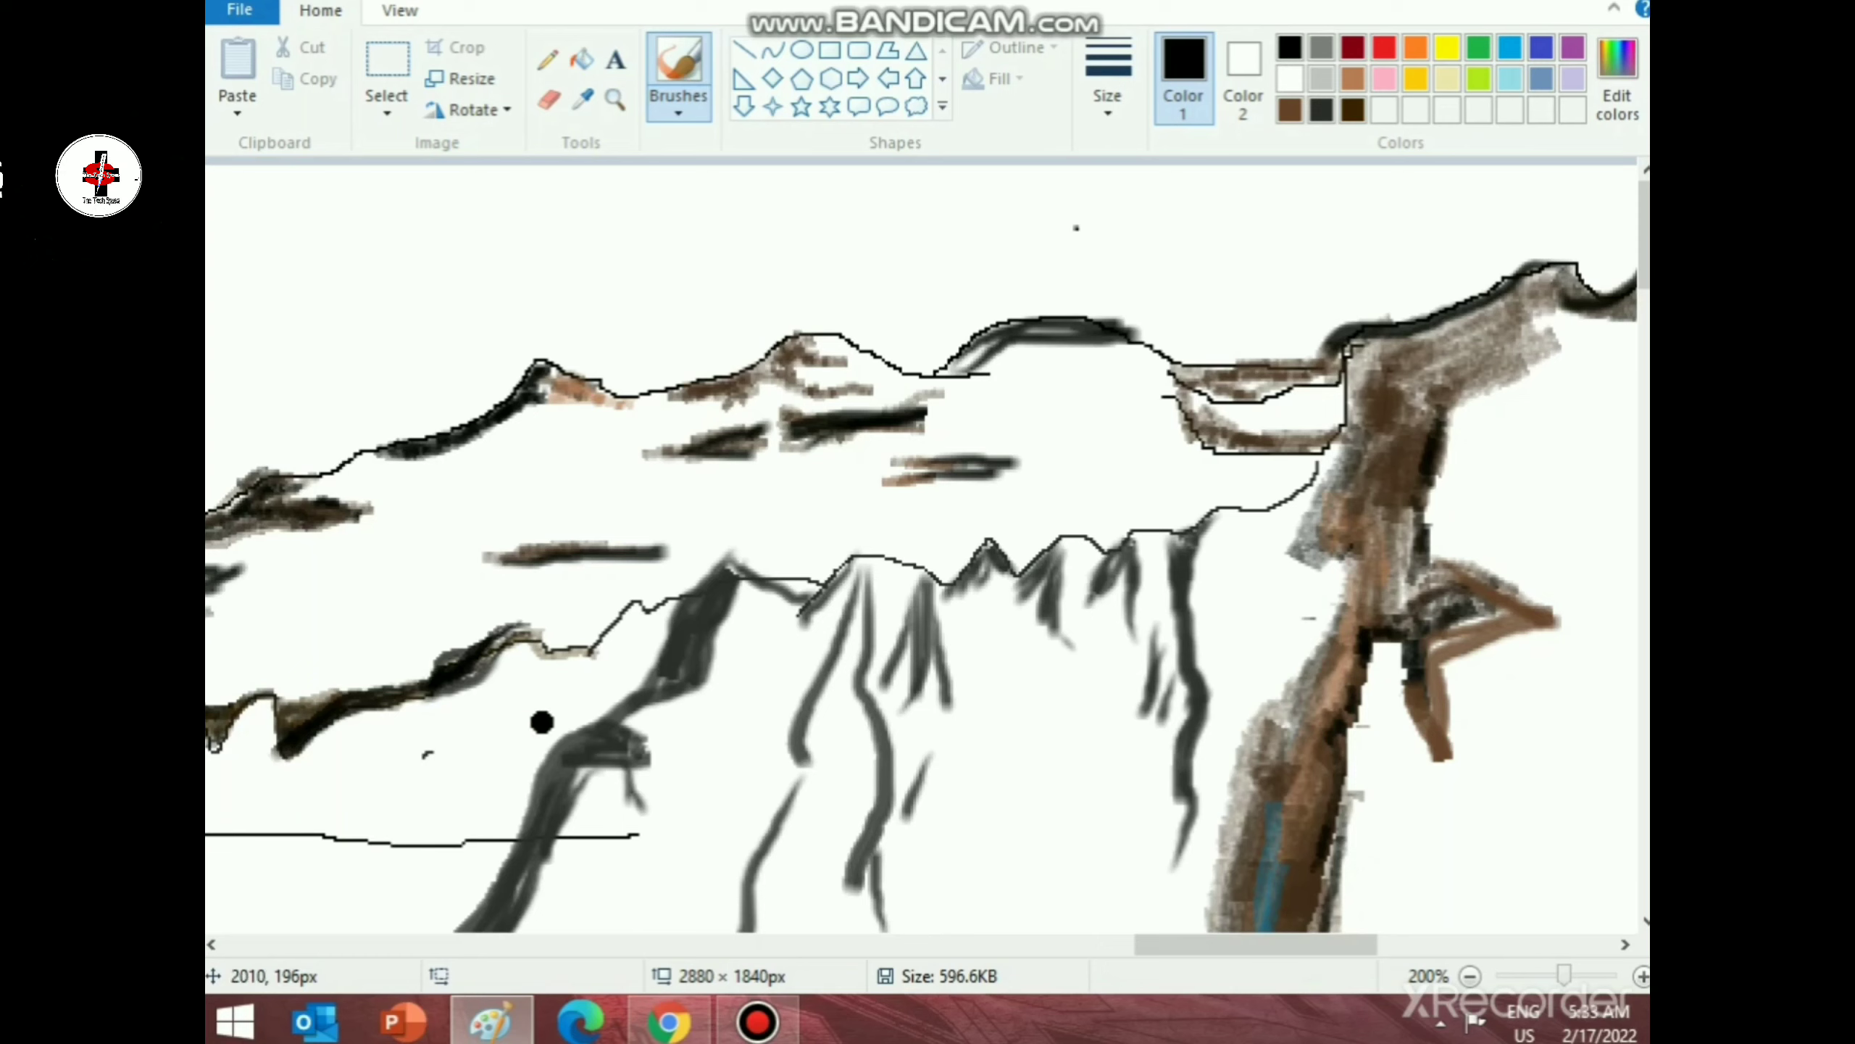
- Try spraying dark brown between the ridge line and the grey cliff edge with the Airbrush
left_click(1353, 110)
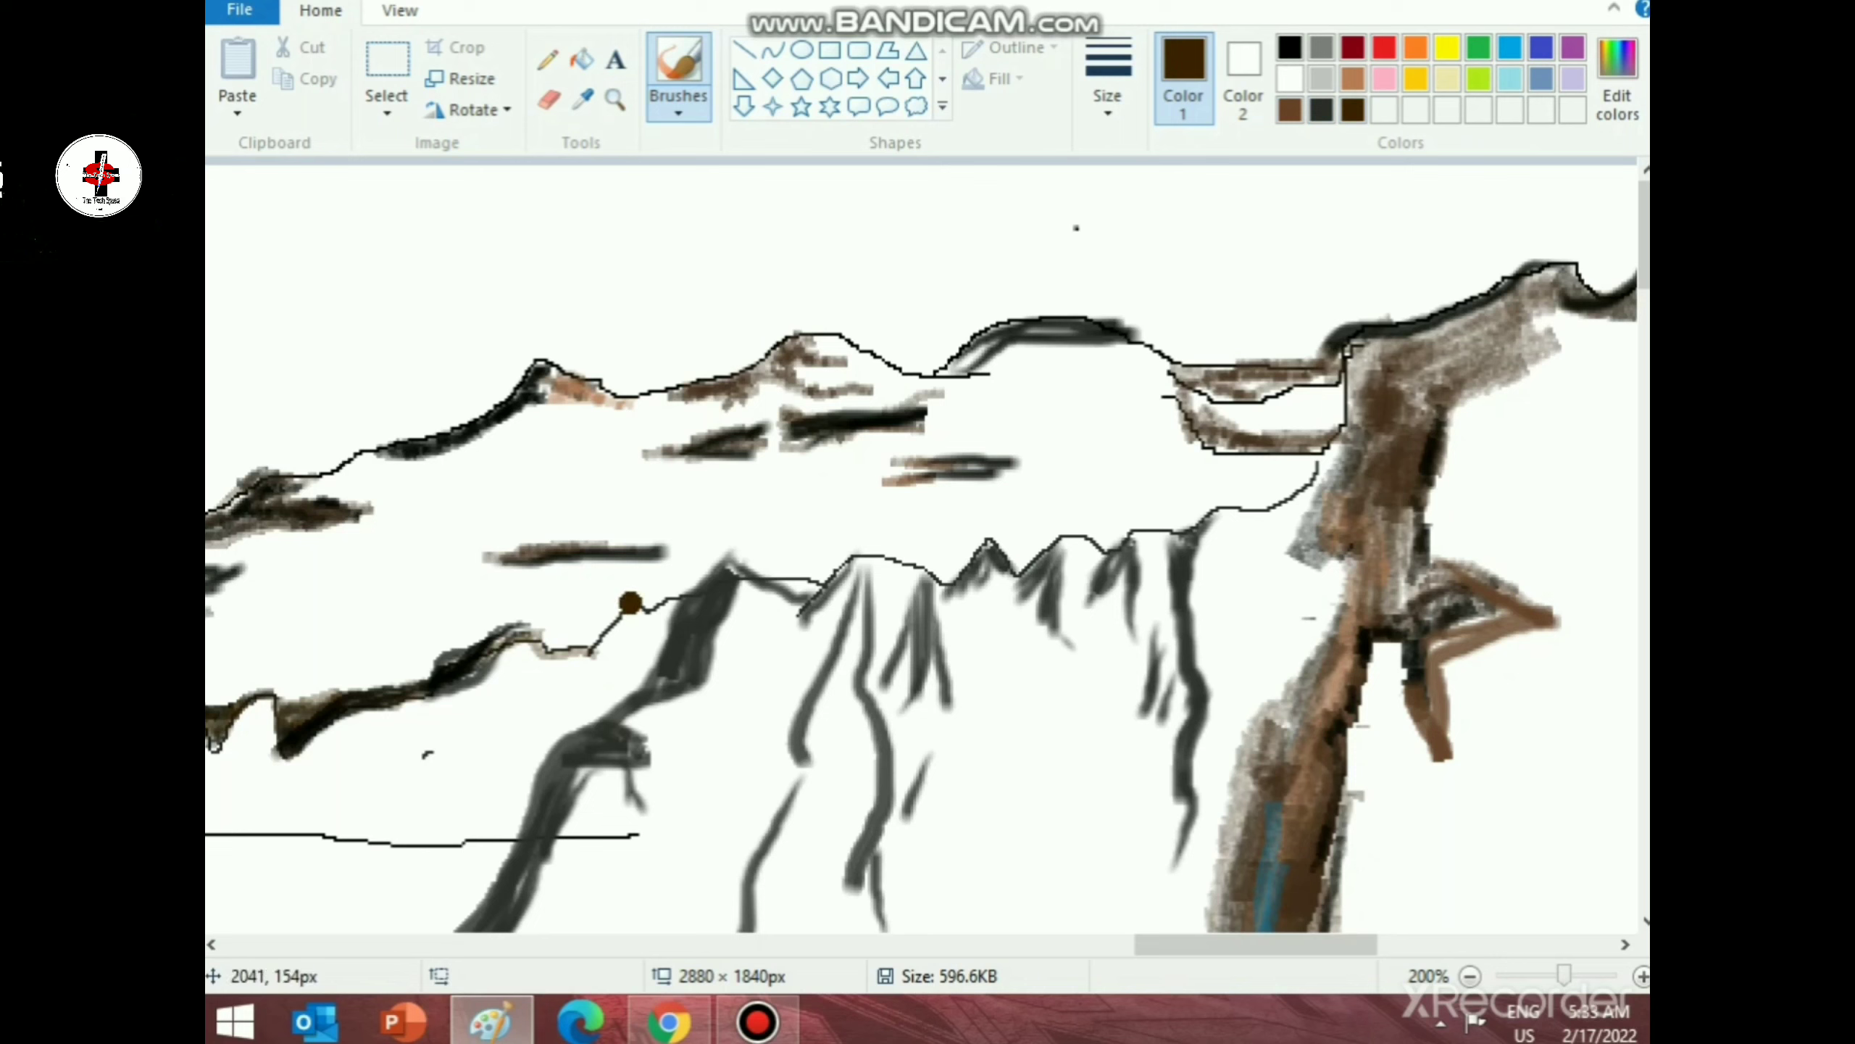
left_click(582, 59)
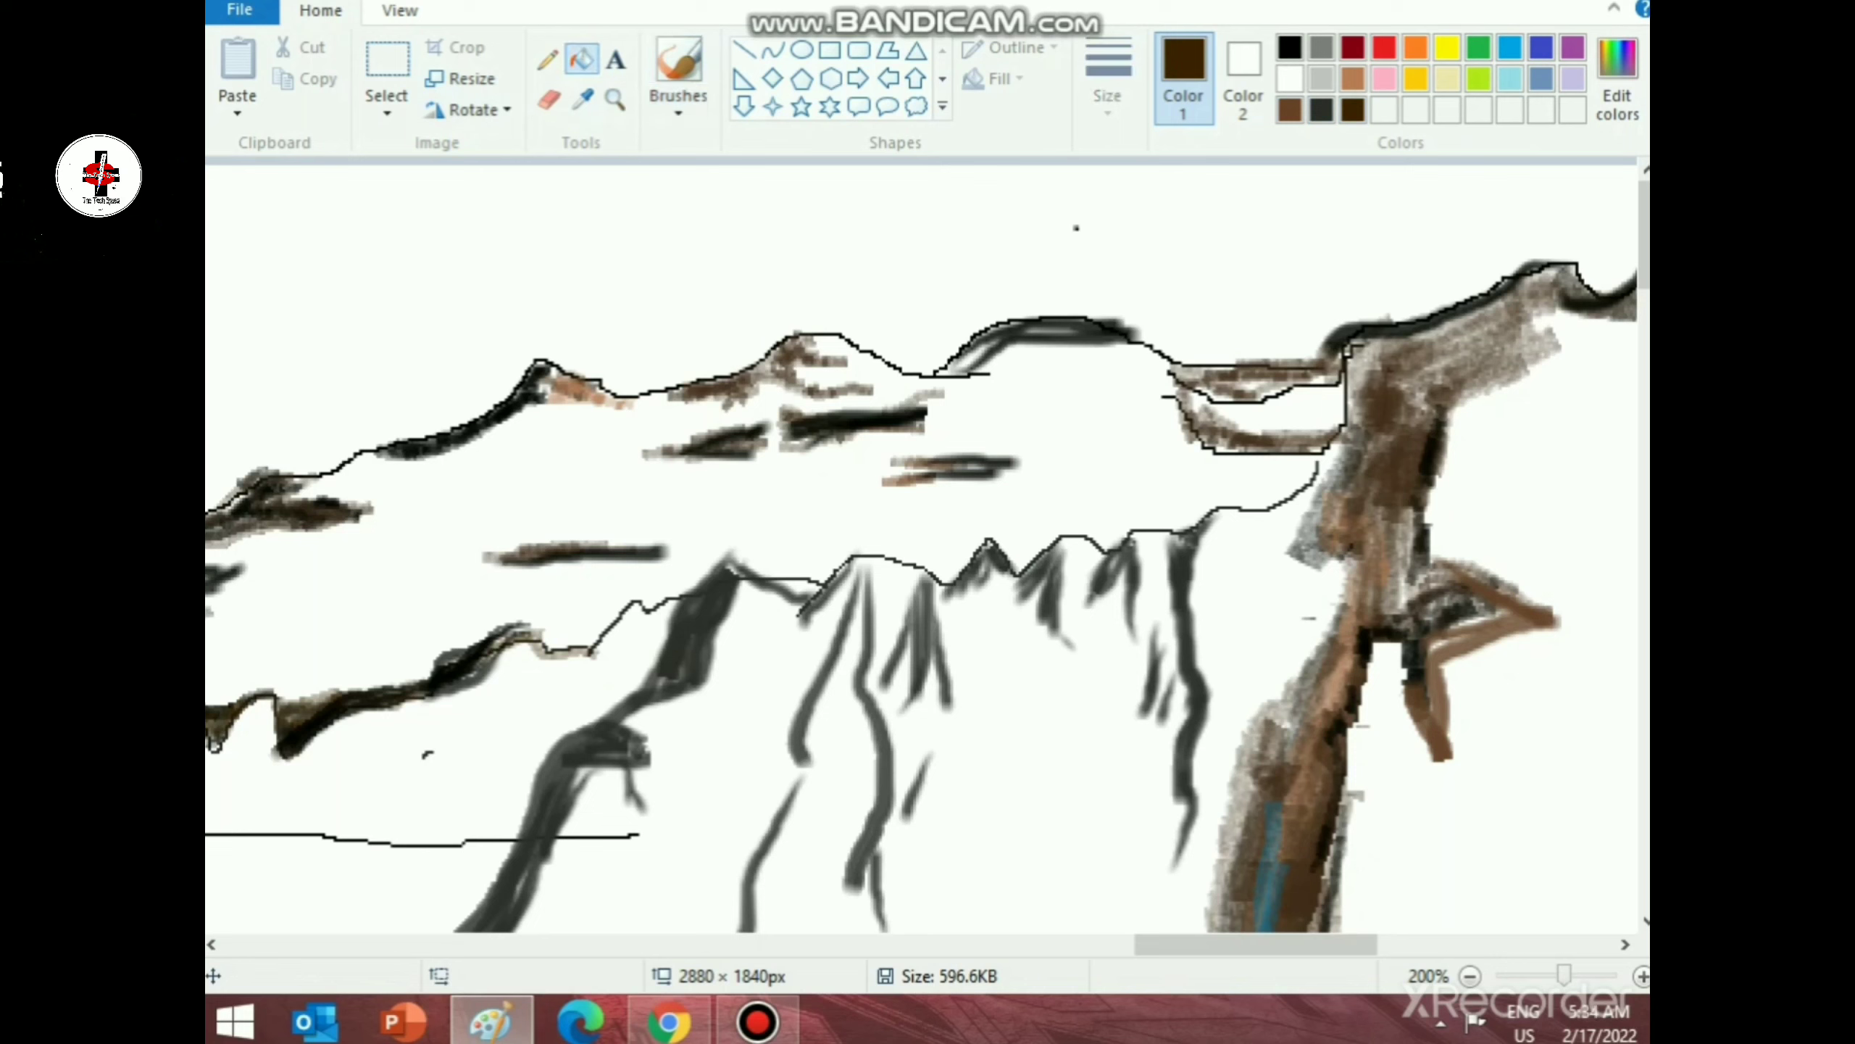
left_click(679, 106)
left_click(849, 154)
left_click_drag(649, 639, 560, 708)
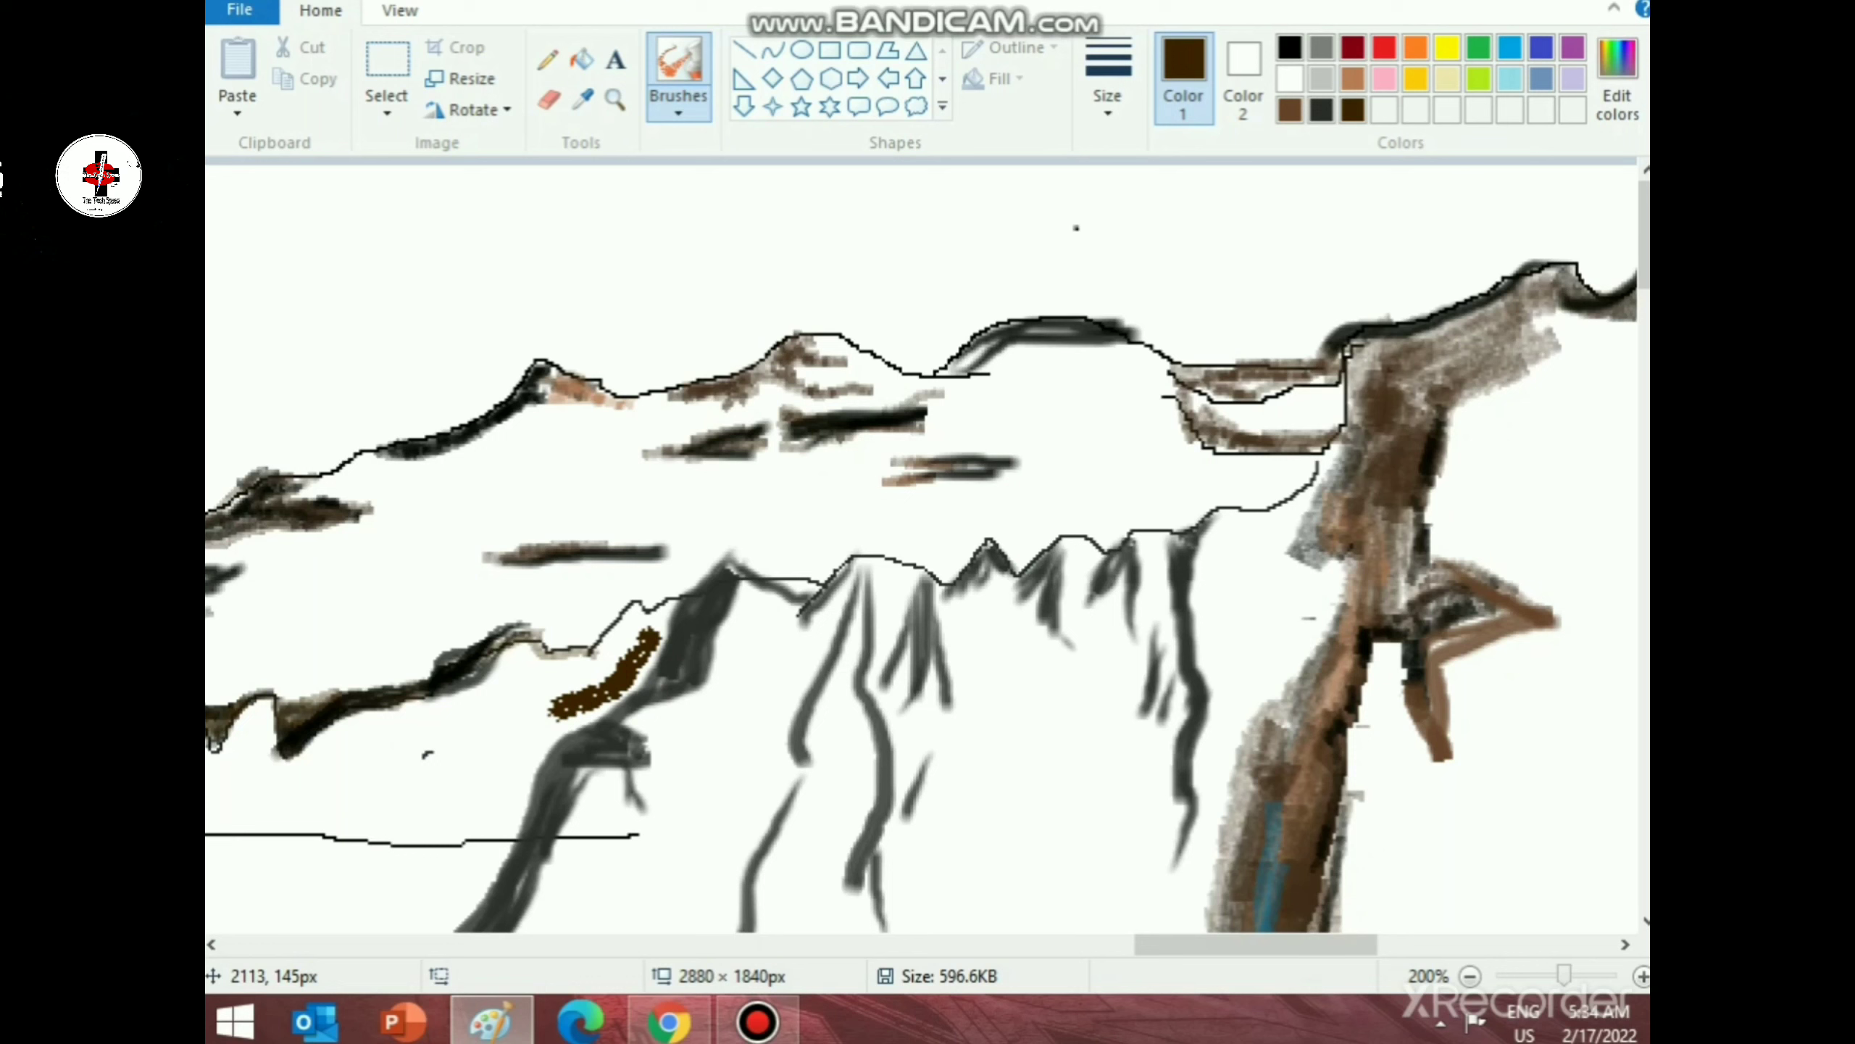
key("ctrl+z")
- Define a lighter brown as a new custom paint color and try it with the Airbrush beside the grey cliff edge
left_click(1617, 81)
left_click_drag(1235, 524, 1235, 500)
left_click(667, 680)
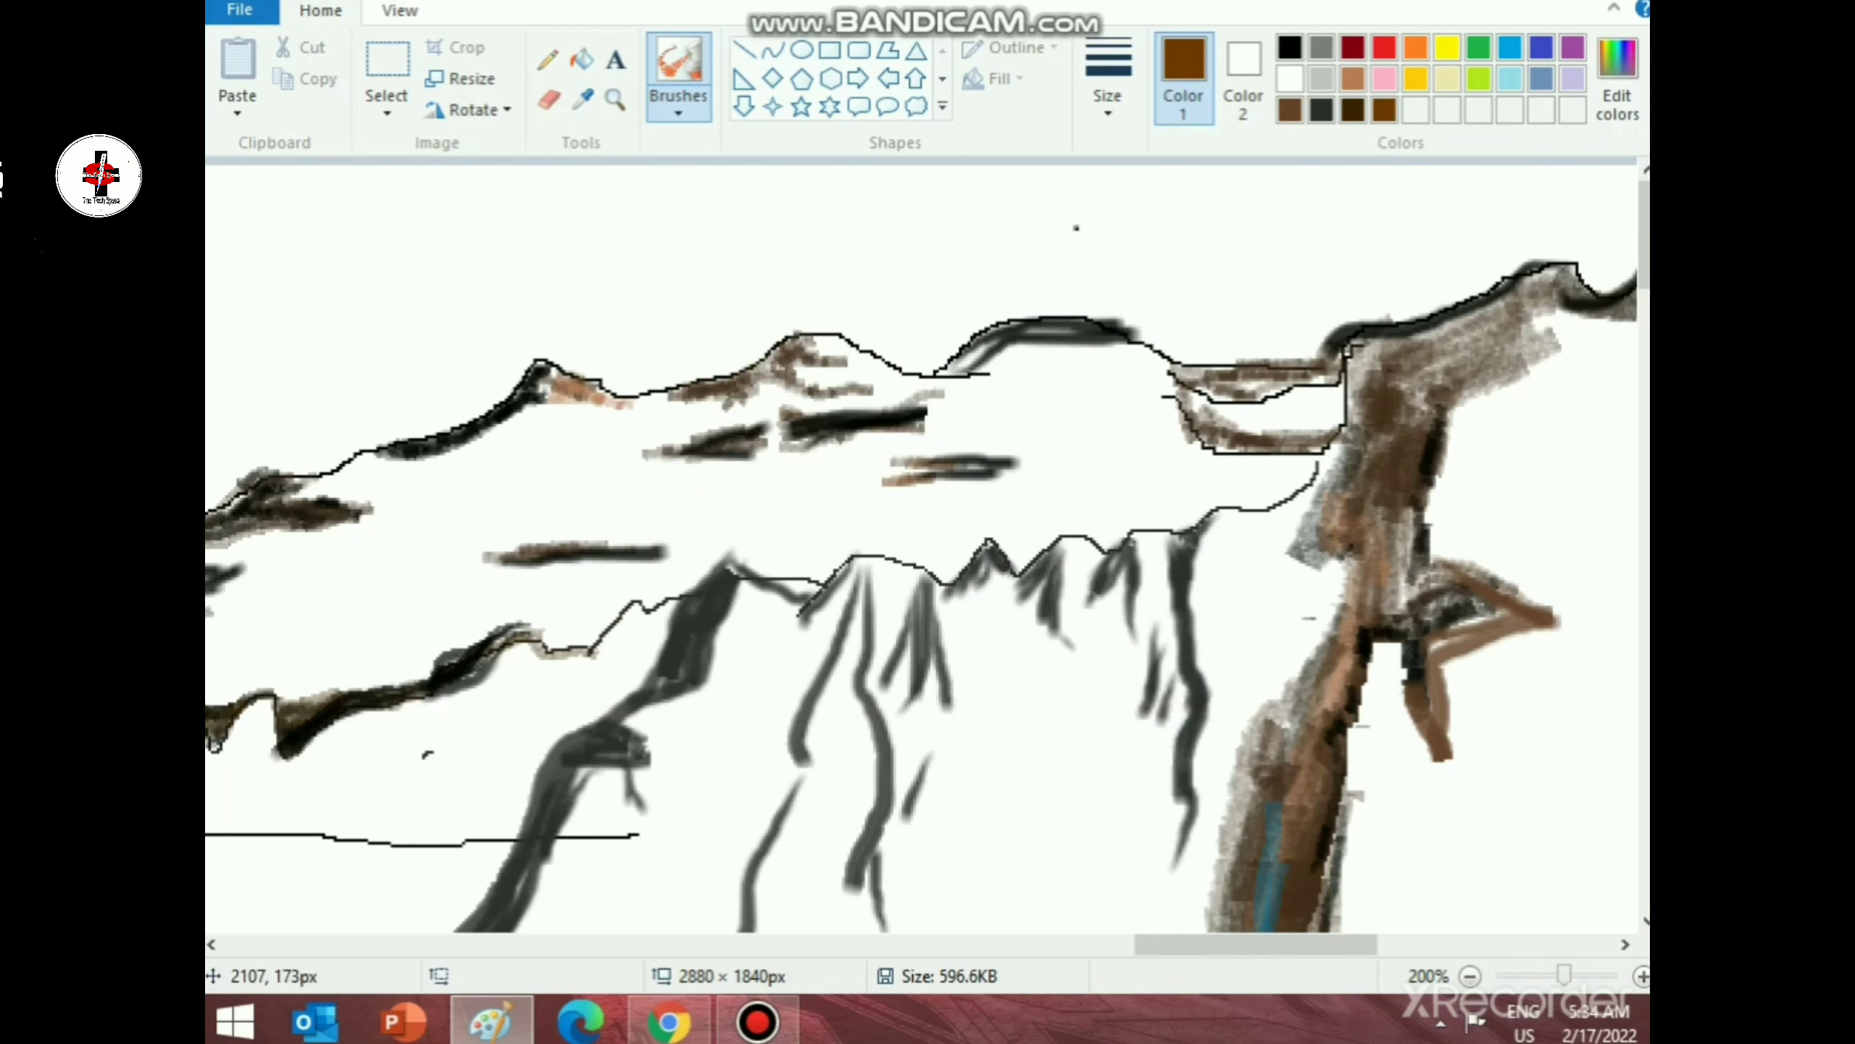
left_click_drag(641, 637, 499, 744)
key("ctrl+z")
- Try Natural pencil strokes in lighter brown in the sky and in dark grey beside the cliff edge
left_click(678, 102)
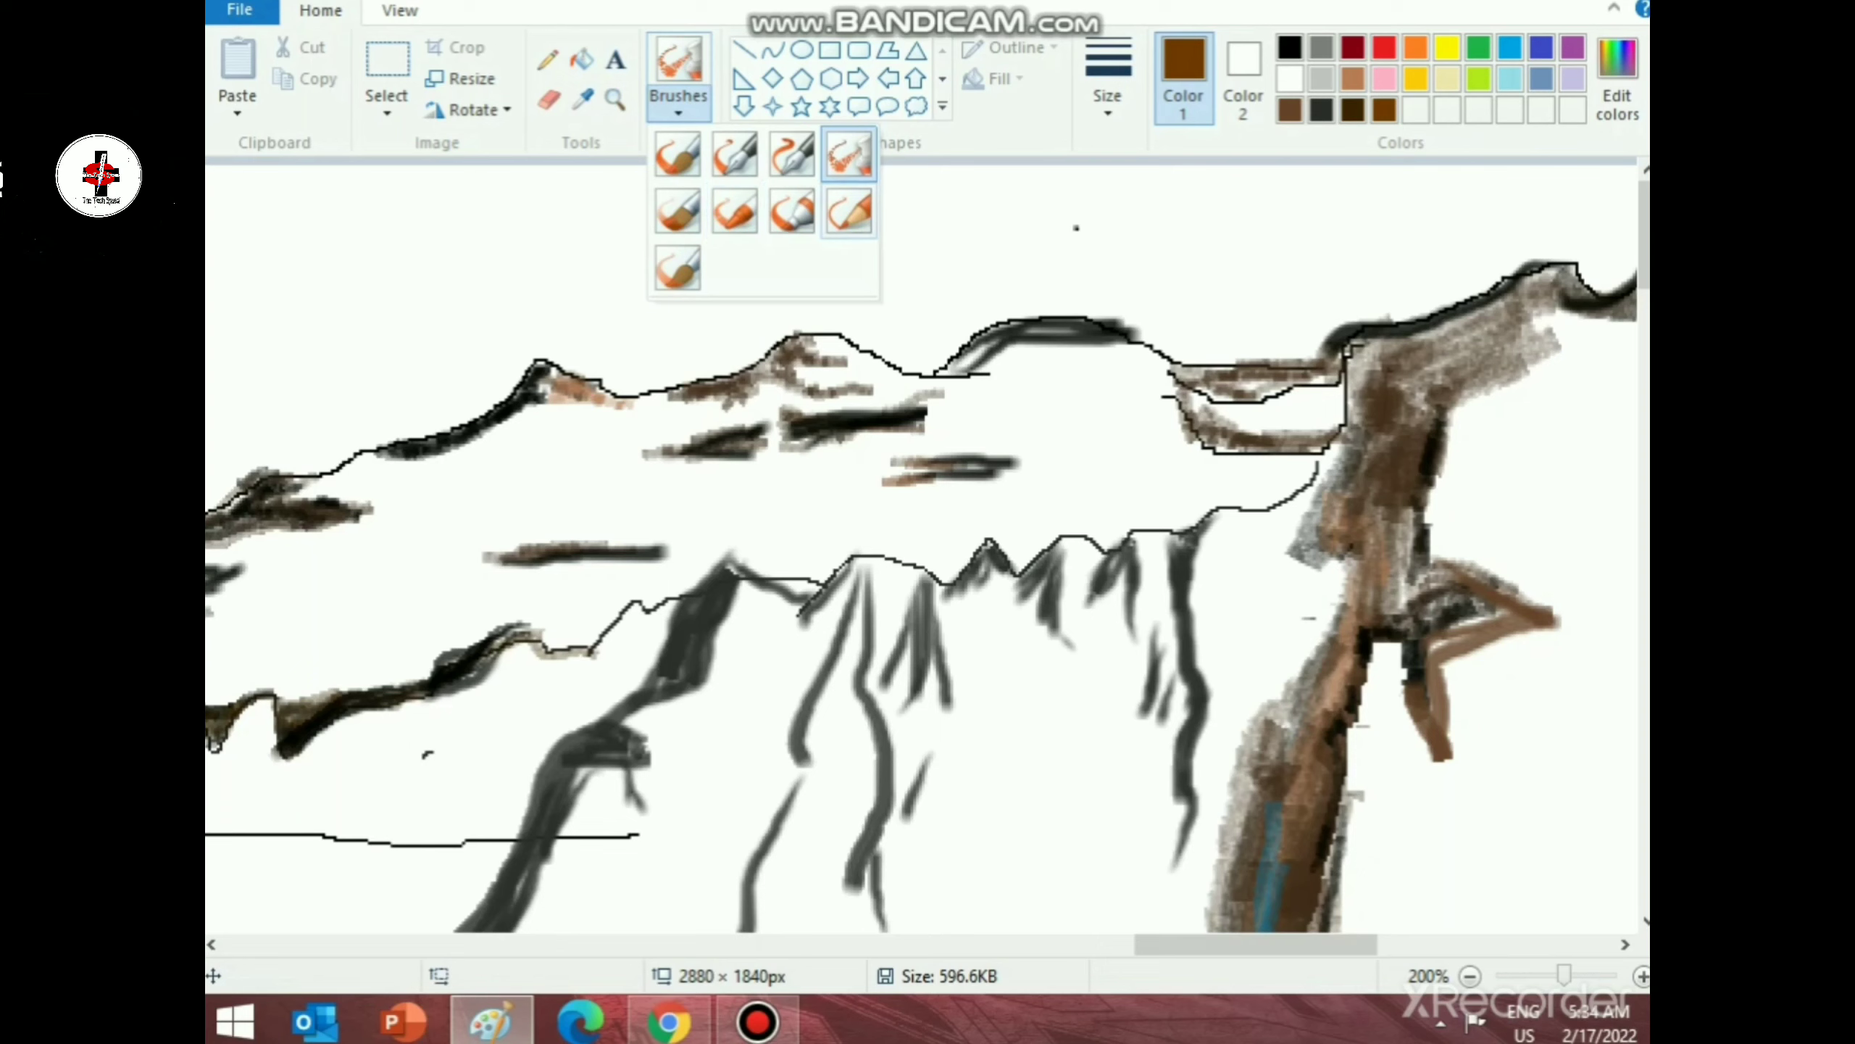
left_click(732, 229)
left_click_drag(728, 232, 654, 298)
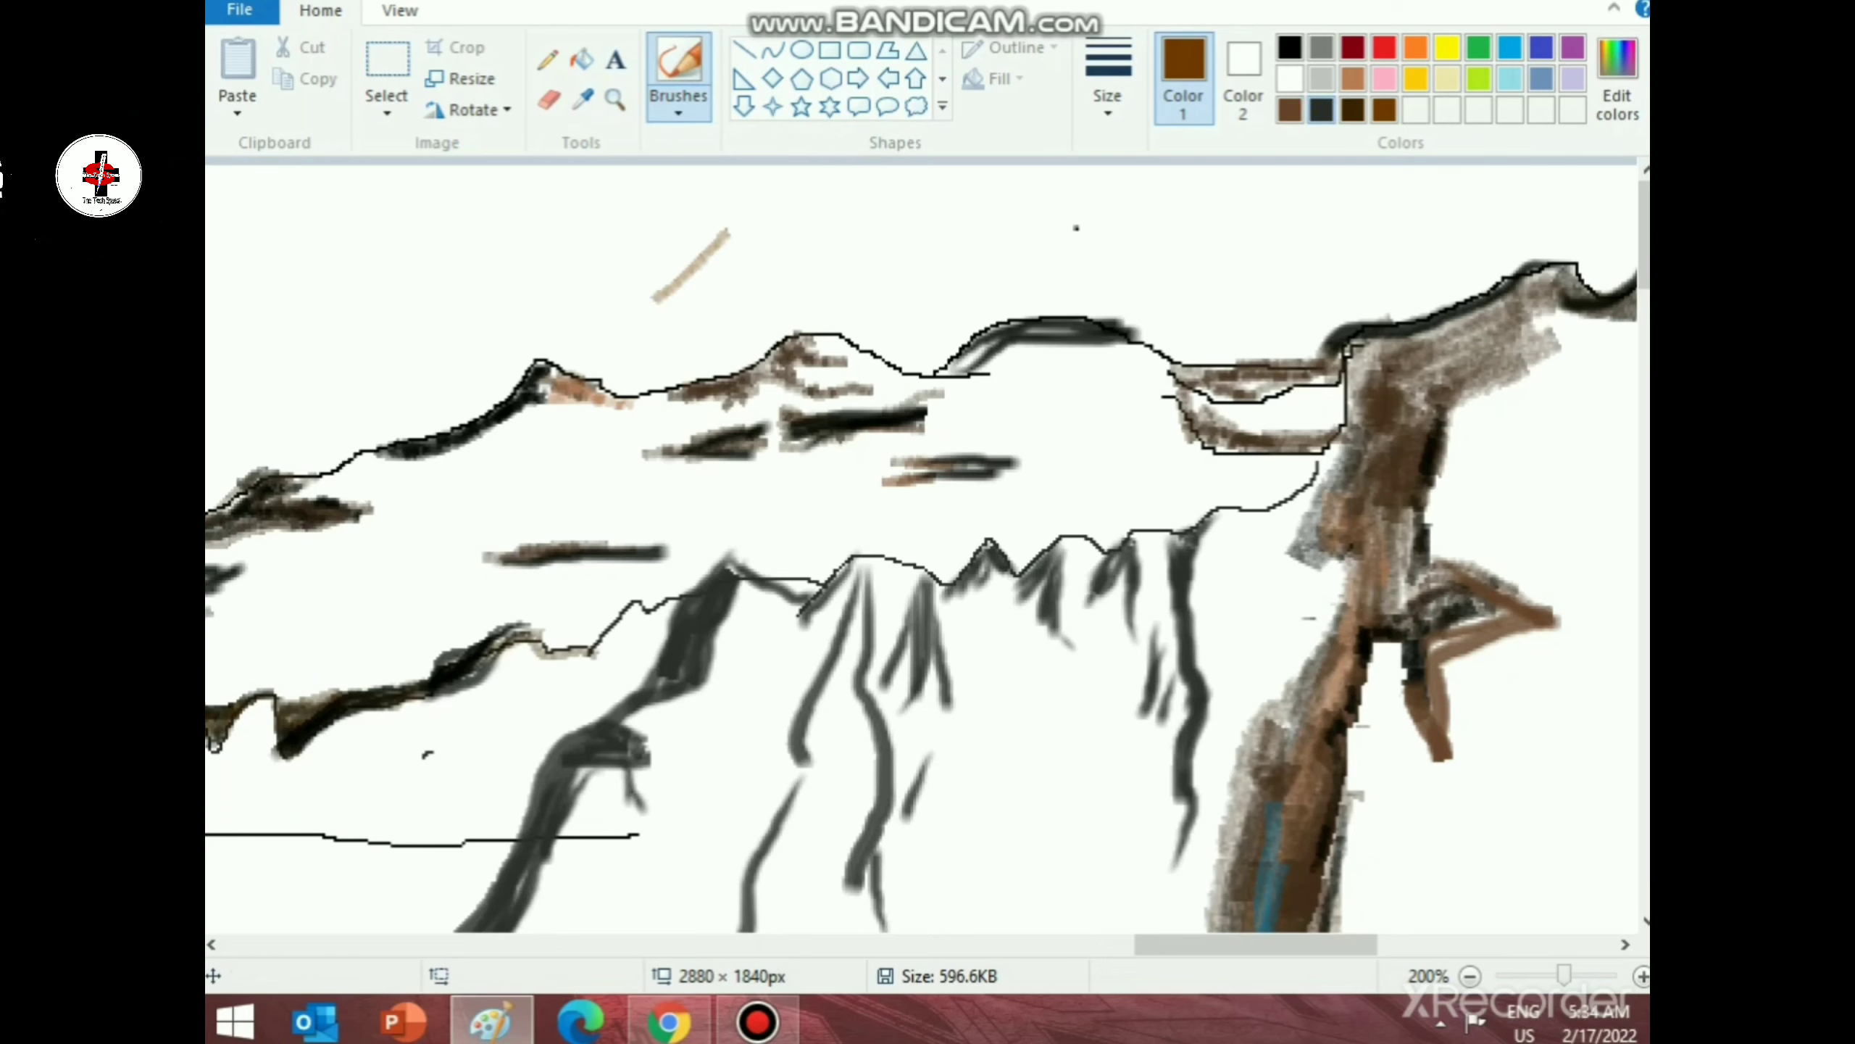
left_click(1321, 110)
mouse_move(633, 610)
left_mouse_down()
mouse_move(596, 654)
mouse_move(639, 660)
left_mouse_up()
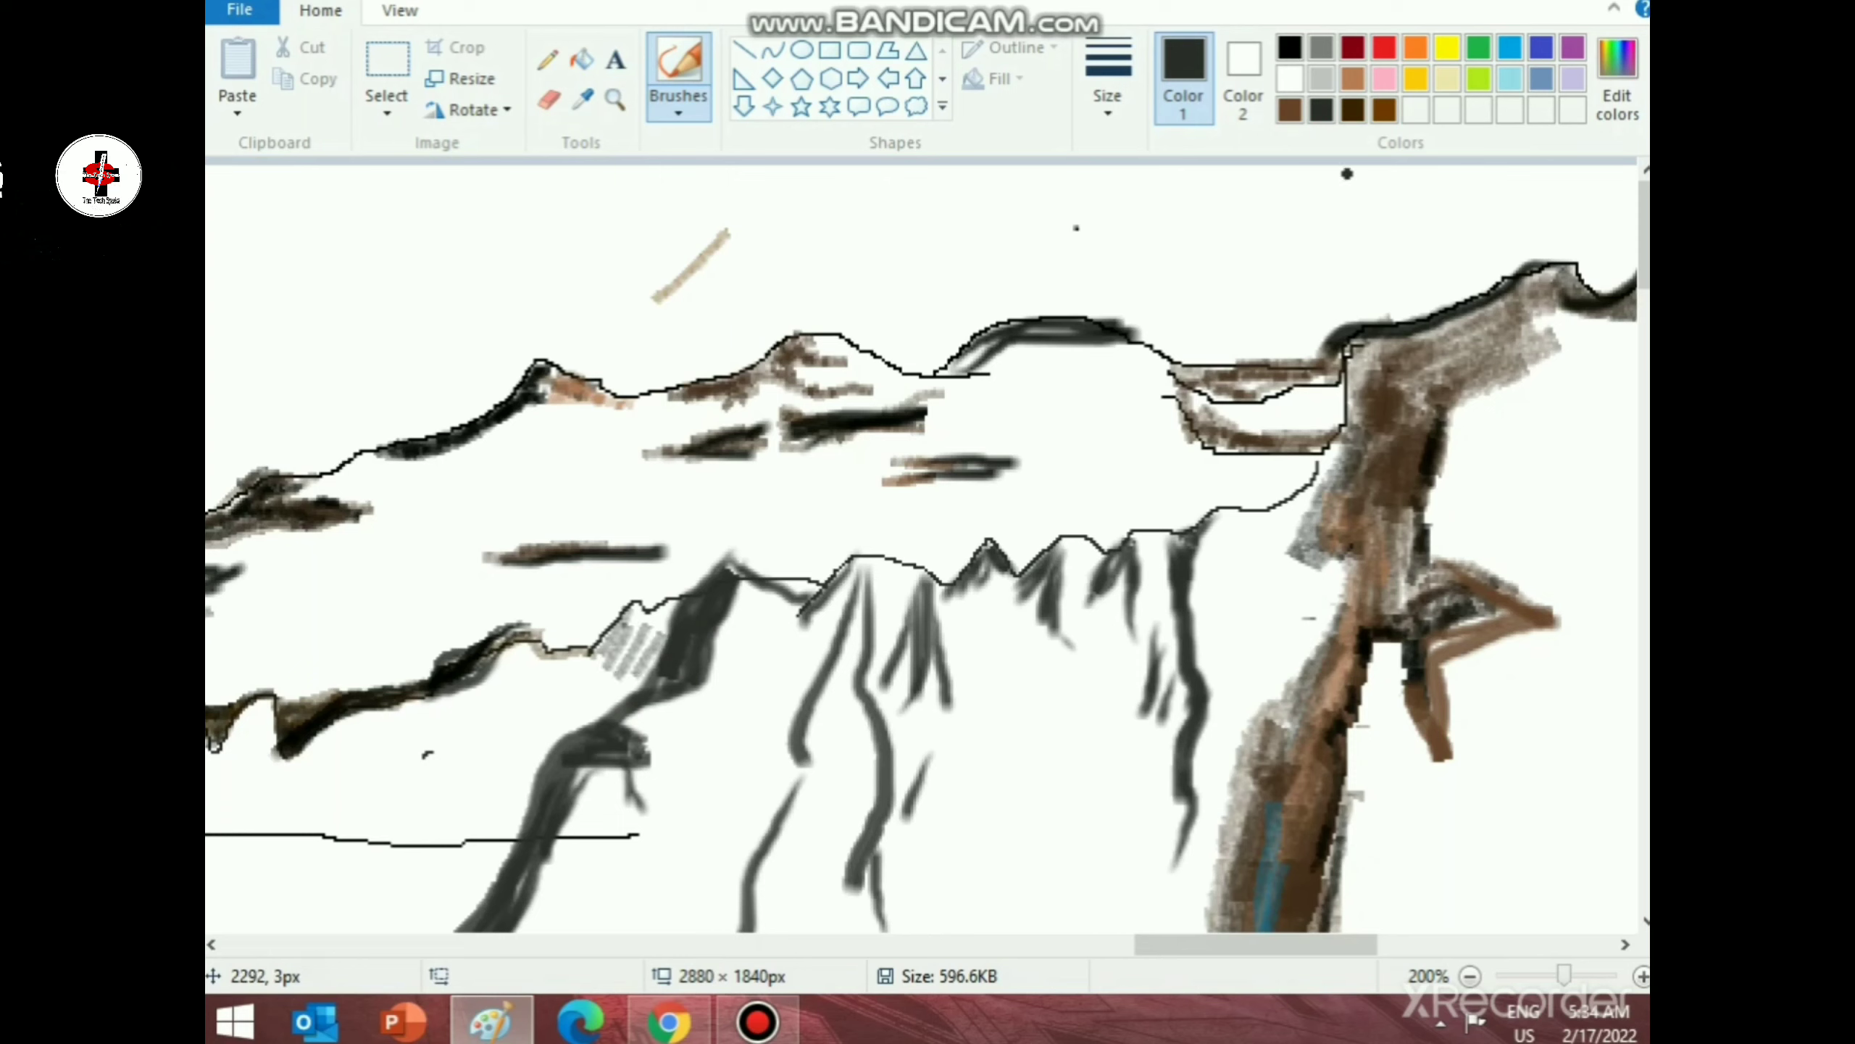
key("ctrl+z")
key("ctrl+z")
key("ctrl+z")
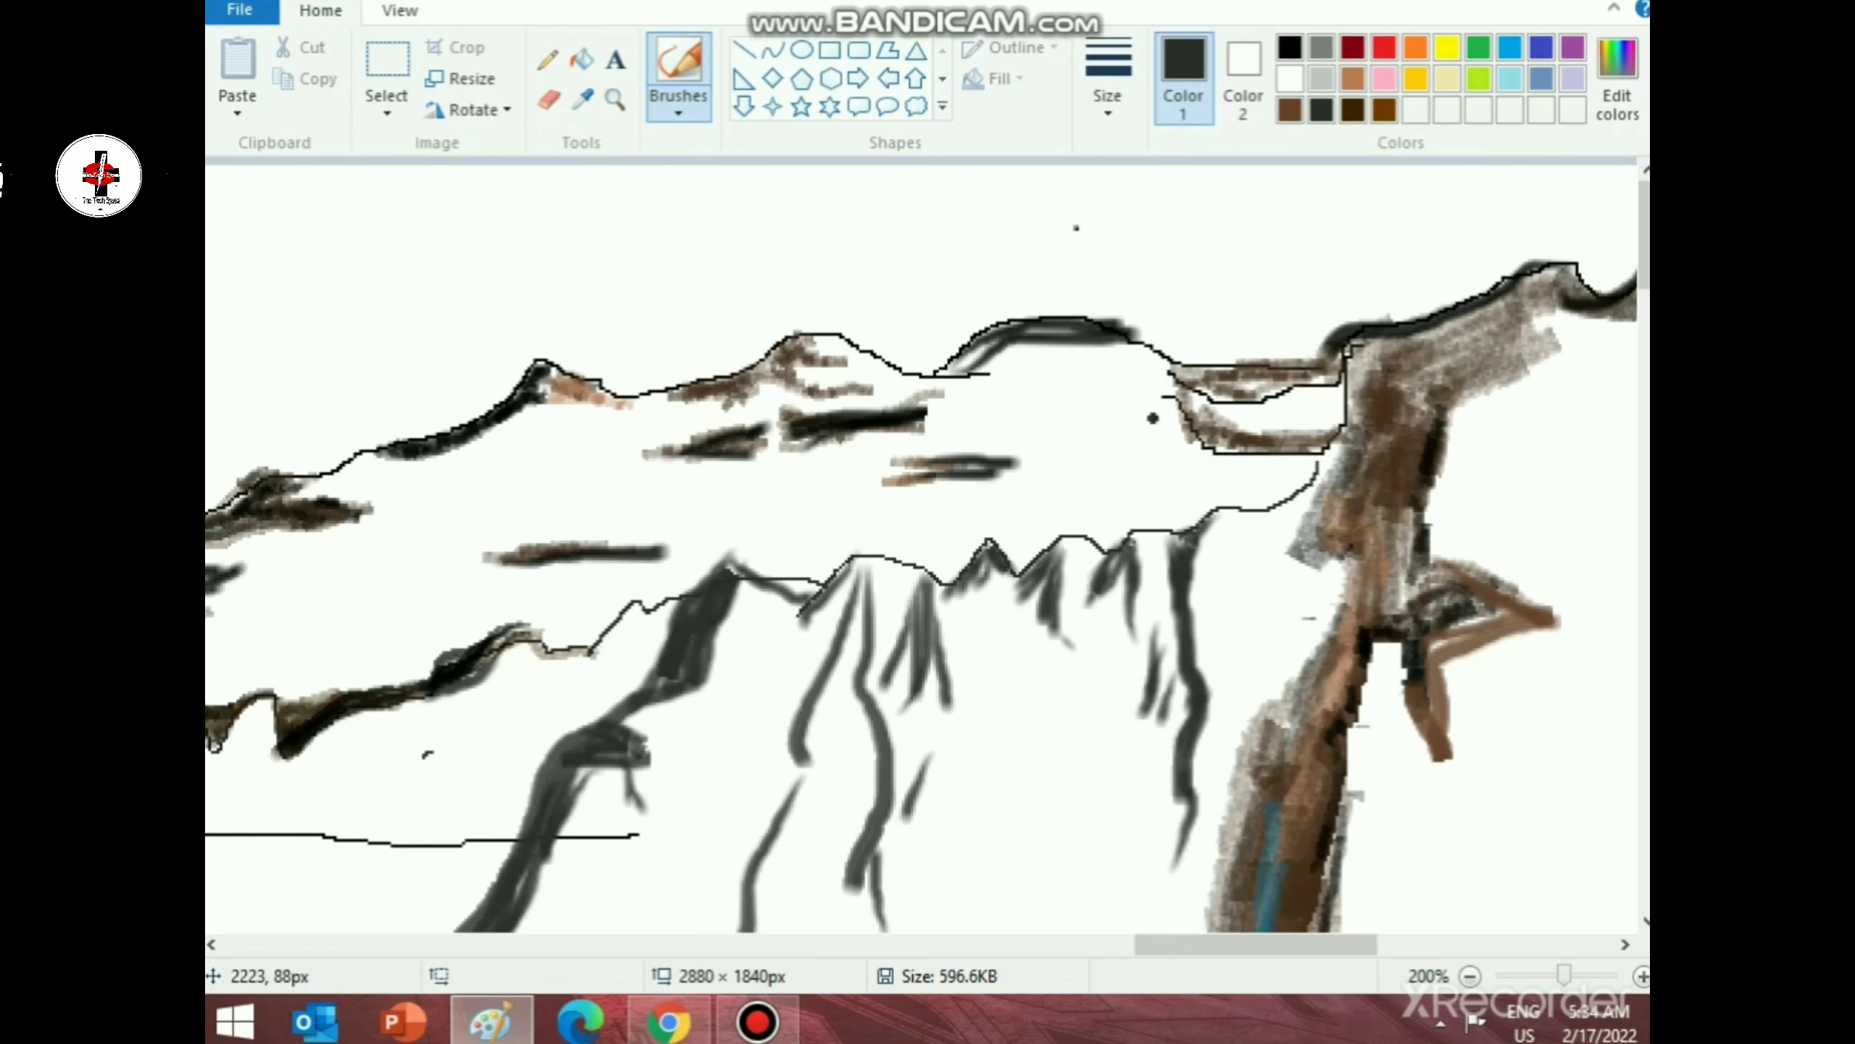
- Try hatching the area between the lower ridge line and the grey cliff edge in lighter brown with the Natural pencil
left_click(1383, 109)
mouse_move(642, 636)
left_mouse_down()
mouse_move(605, 698)
mouse_move(565, 707)
mouse_move(579, 673)
mouse_move(501, 709)
mouse_move(571, 655)
left_mouse_up()
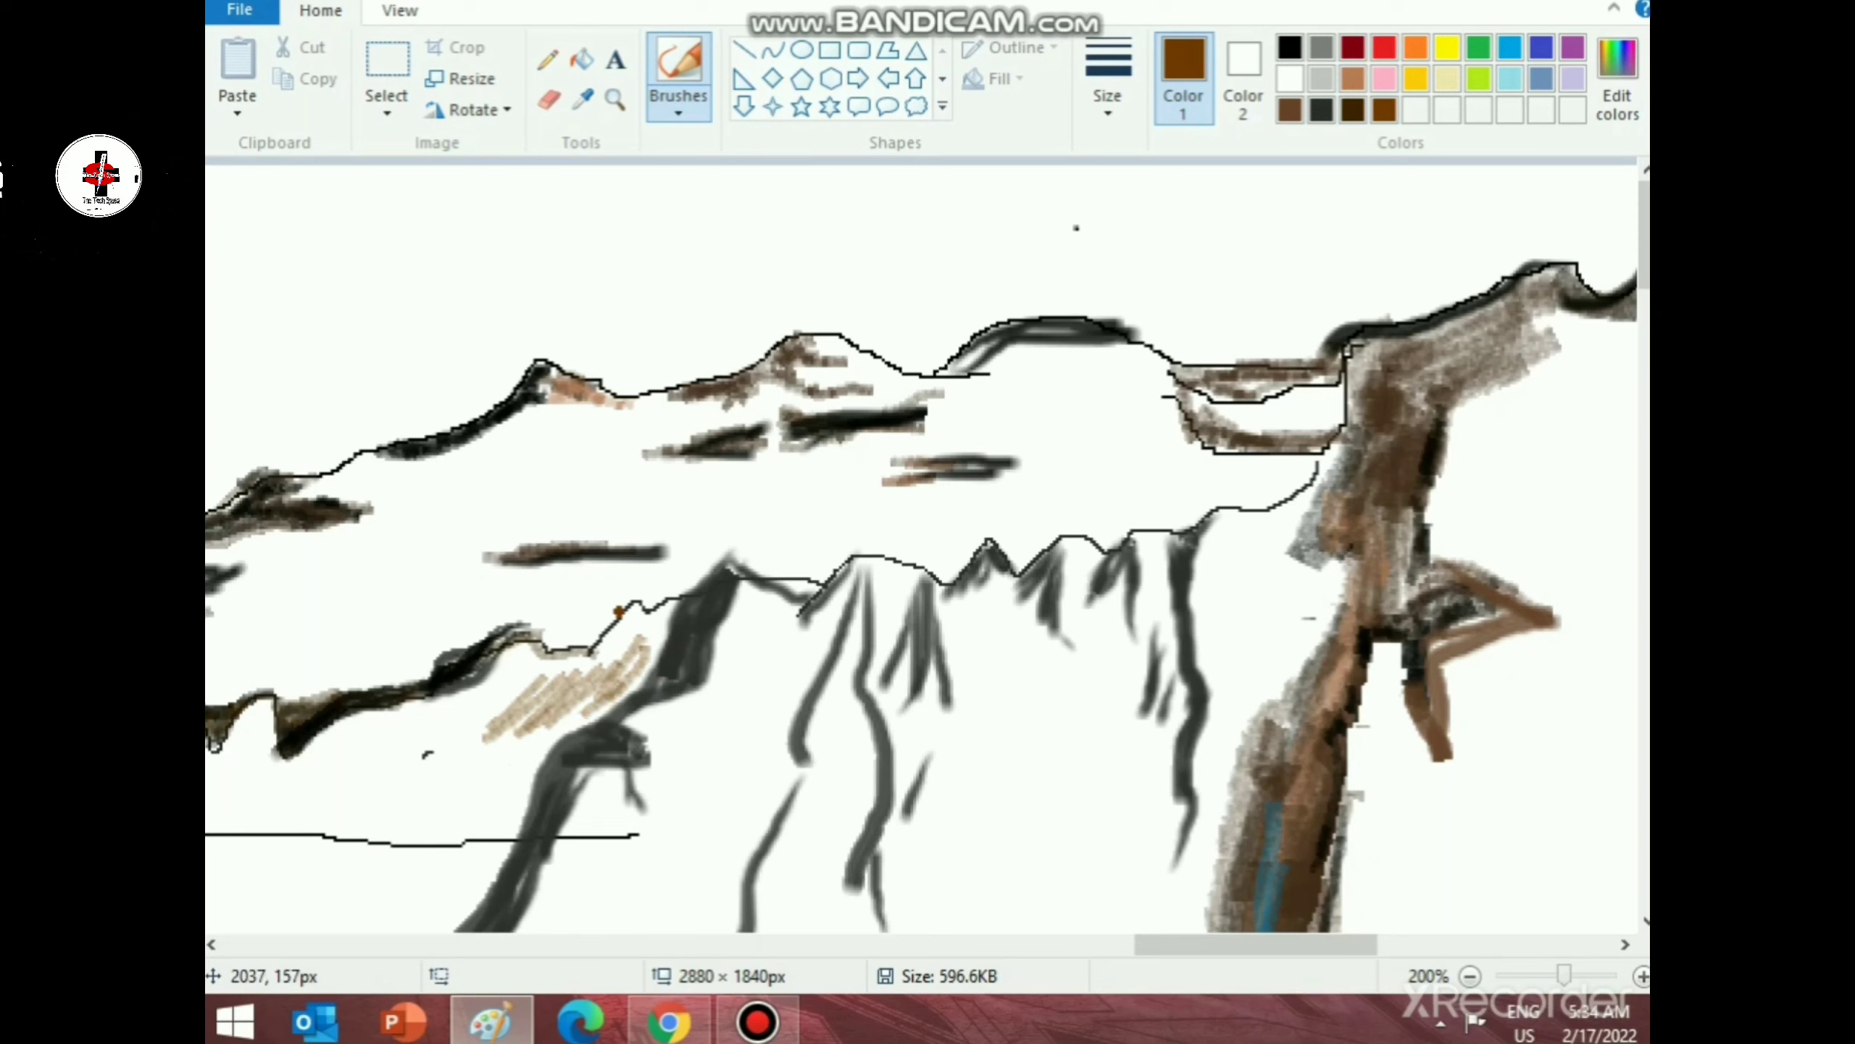
mouse_move(645, 616)
left_mouse_down()
mouse_move(653, 653)
mouse_move(528, 731)
left_mouse_up()
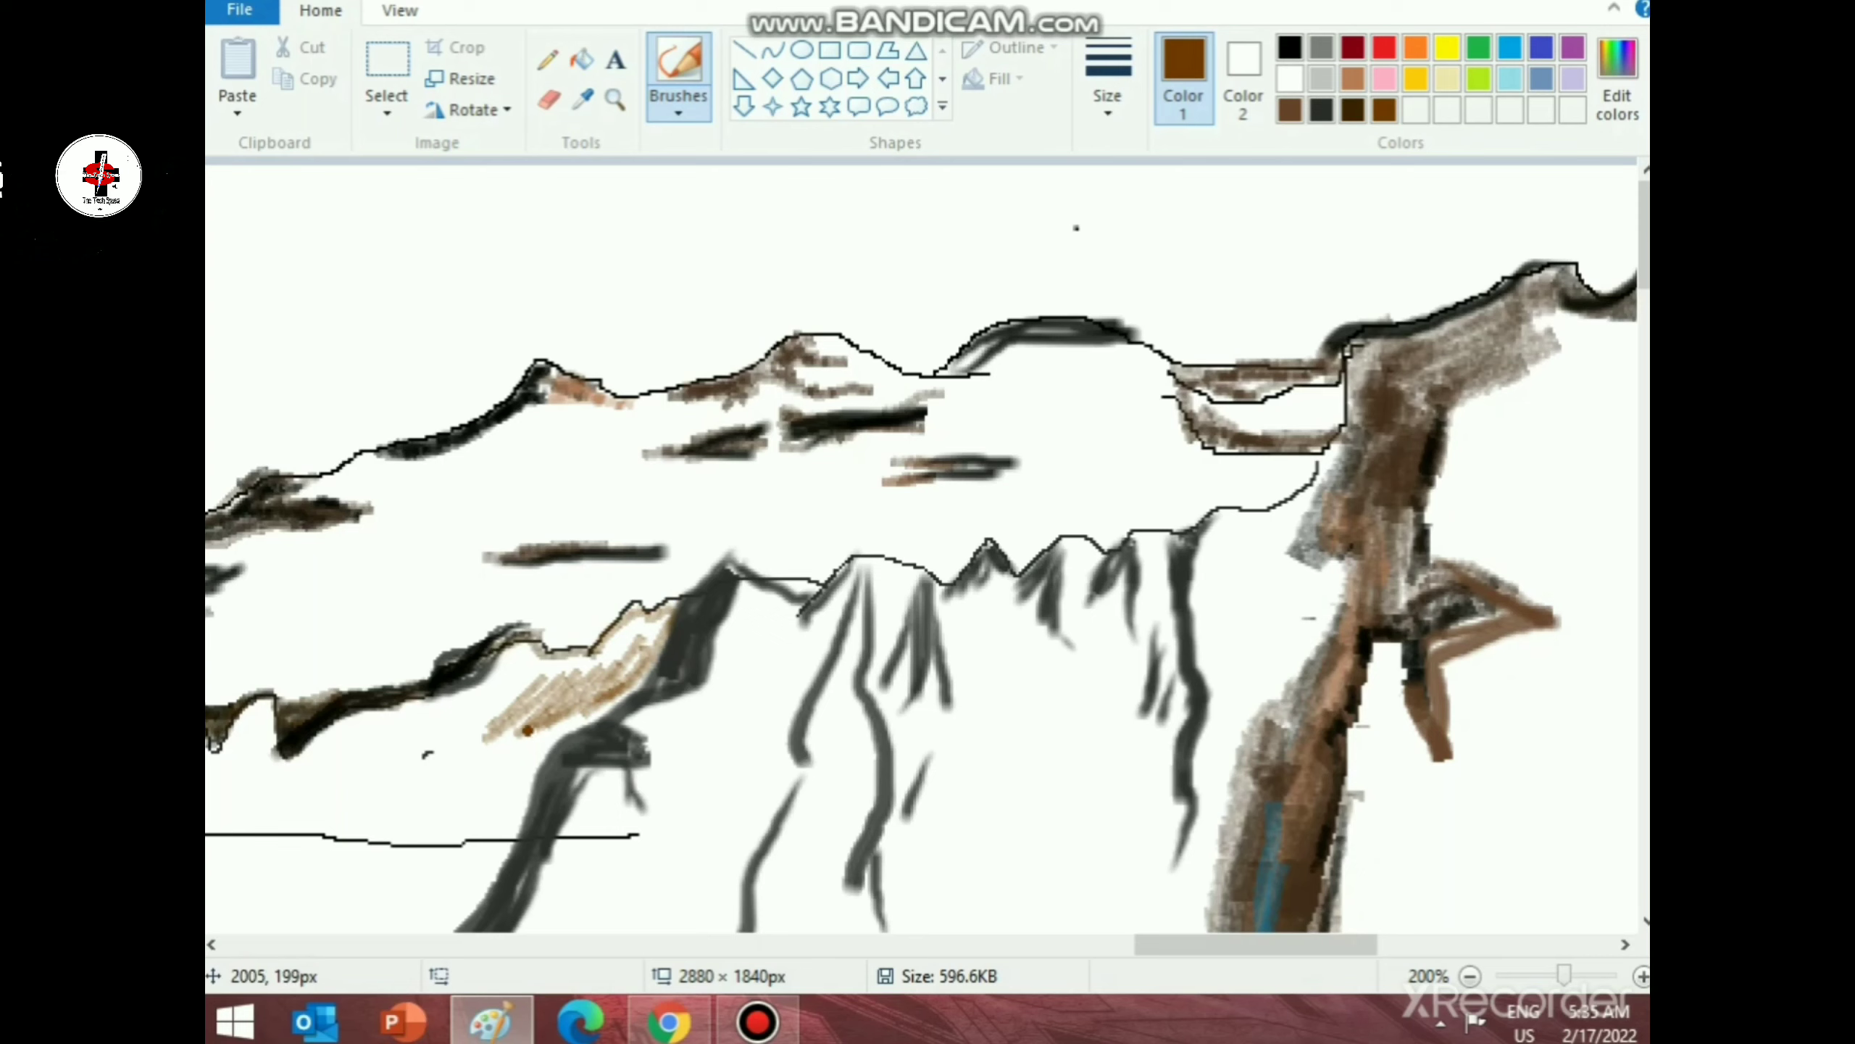
mouse_move(667, 614)
left_mouse_down()
mouse_move(545, 676)
mouse_move(659, 623)
mouse_move(584, 673)
mouse_move(647, 633)
mouse_move(631, 668)
mouse_move(442, 725)
left_mouse_up()
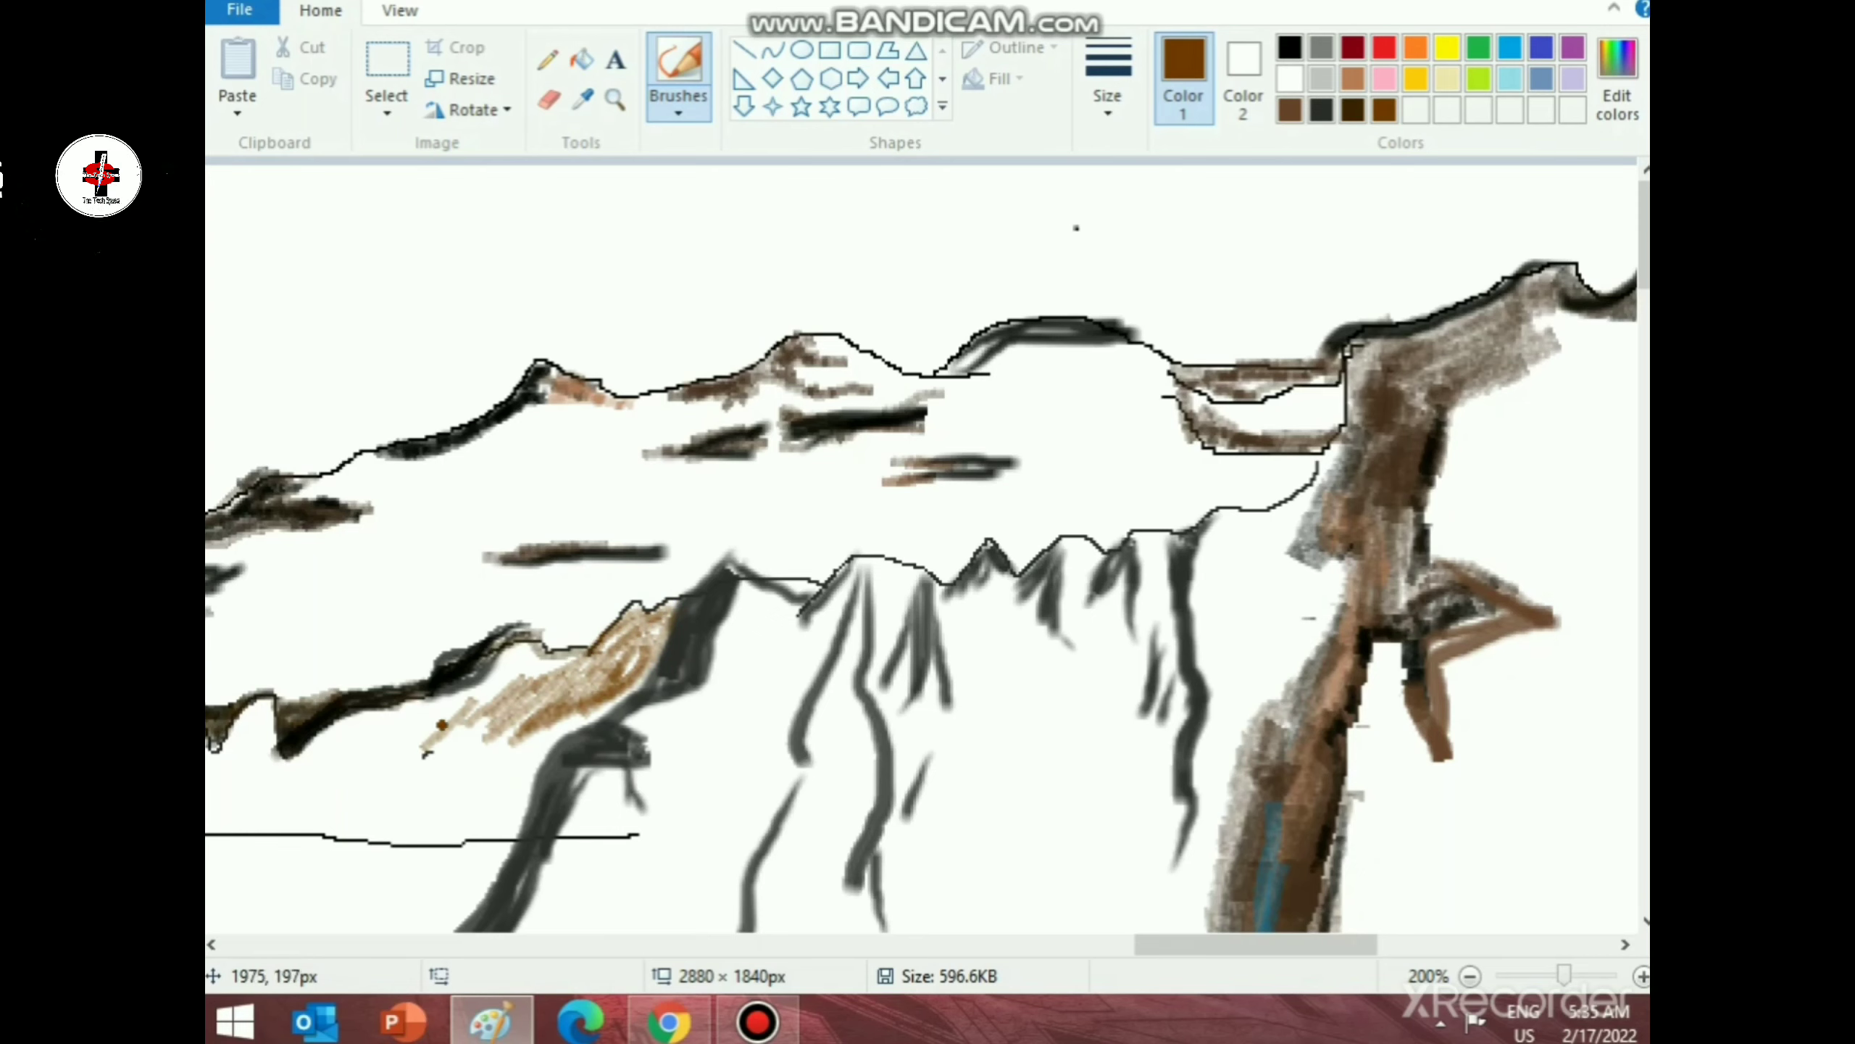
scroll(640, 855, "down", 1)
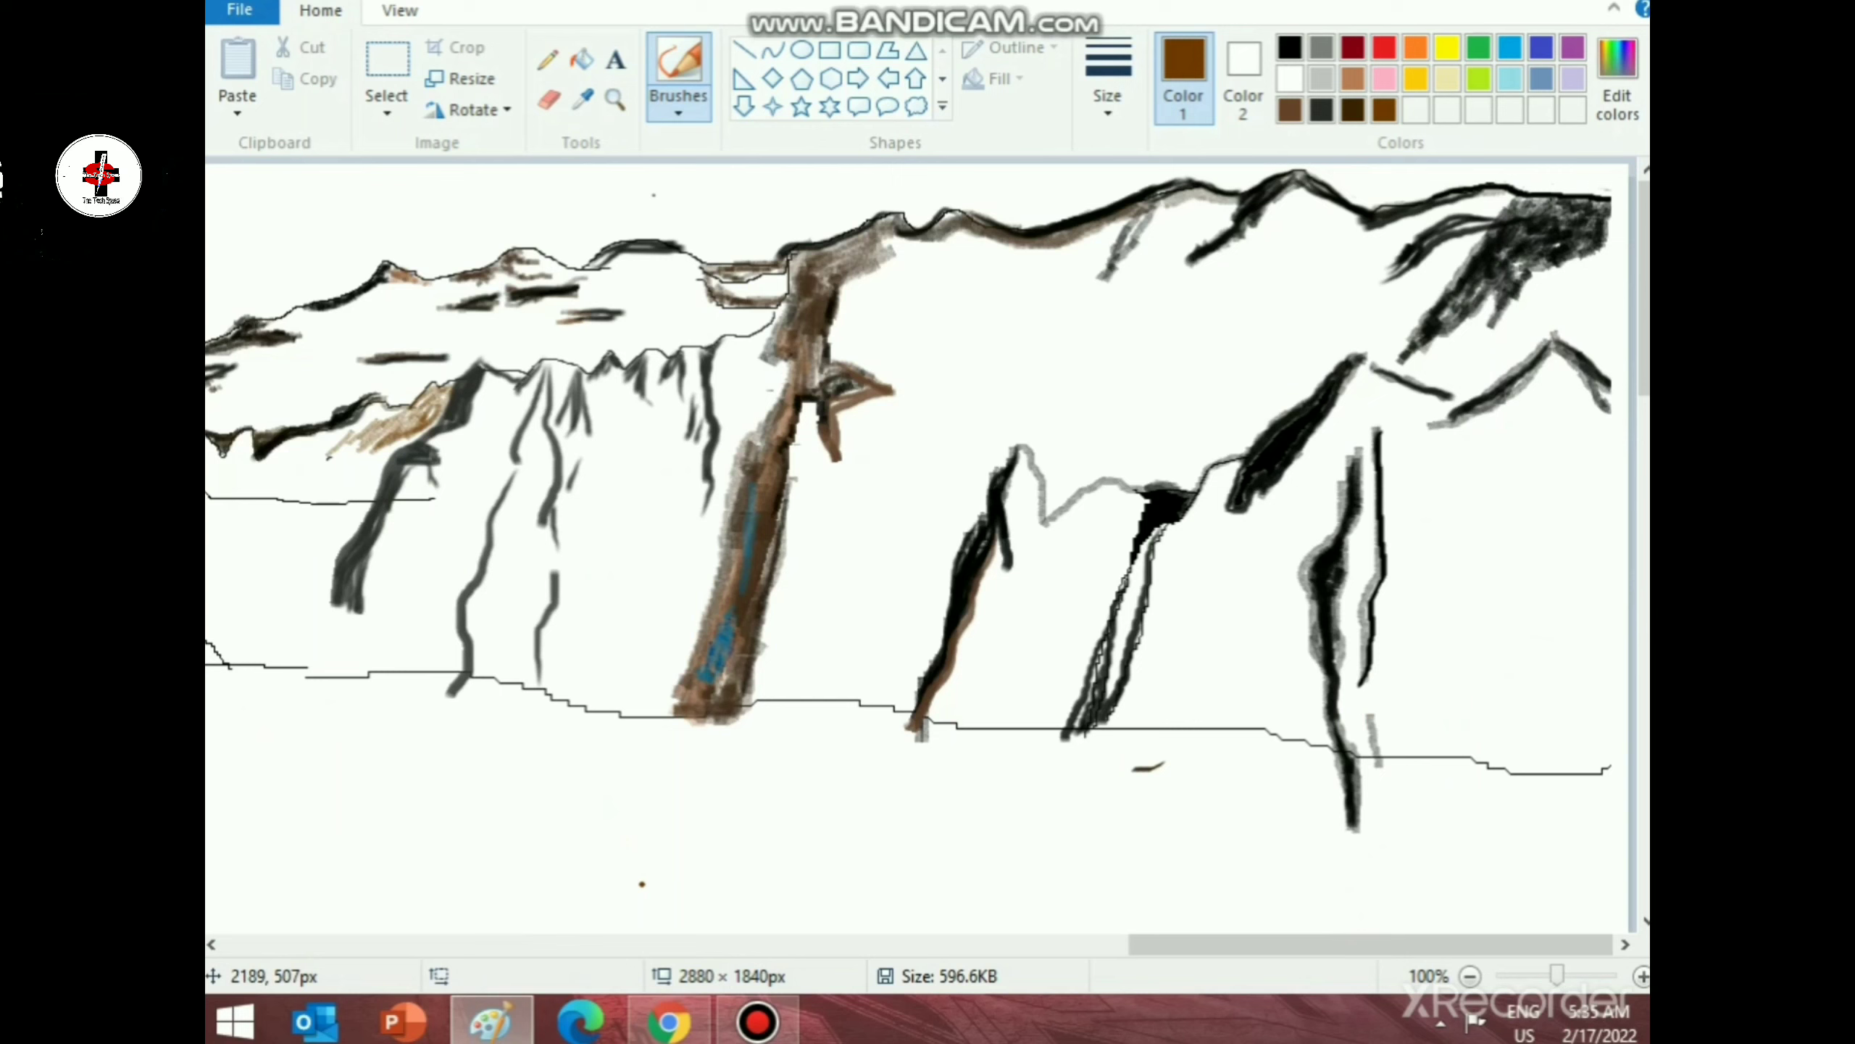
key("ctrl+z")
key("ctrl+z")
key("ctrl+z")
key("ctrl+z")
key("ctrl+z")
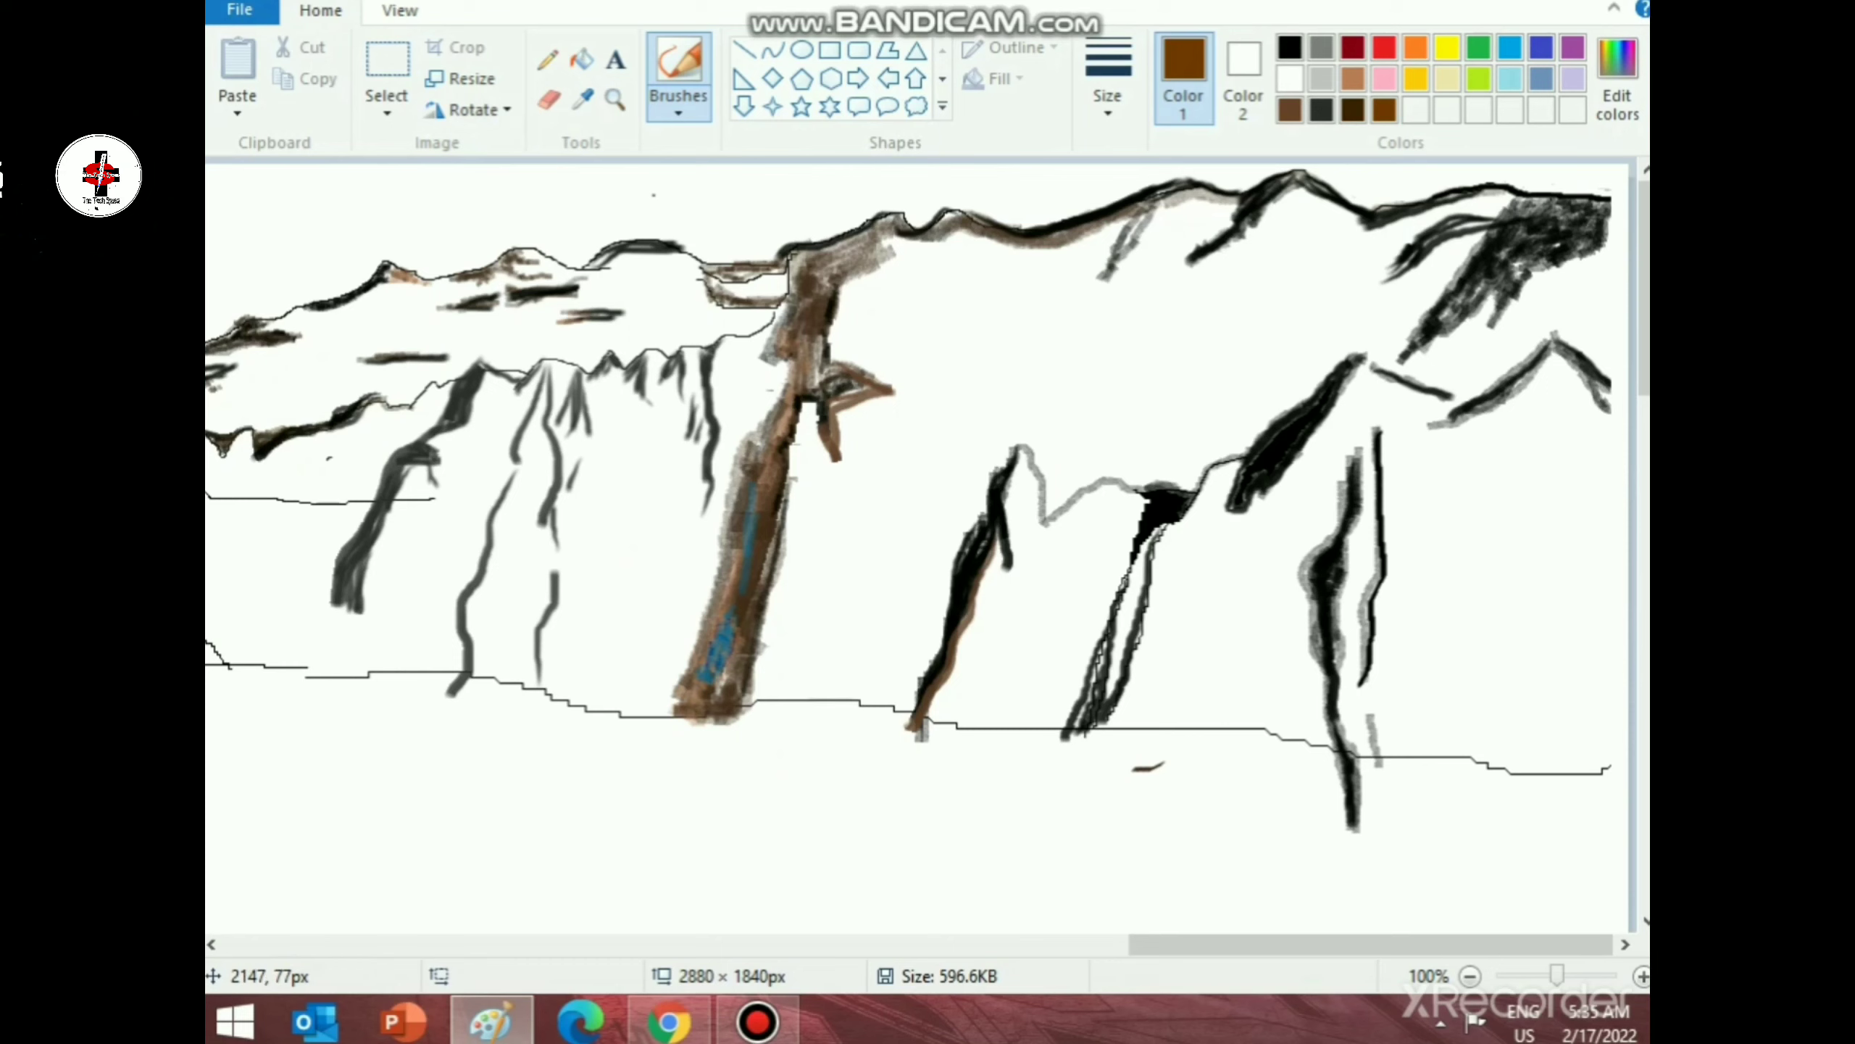
- Set the paint color to blue-gray for work on the distant cliffs
scroll(507, 741, "down", 2)
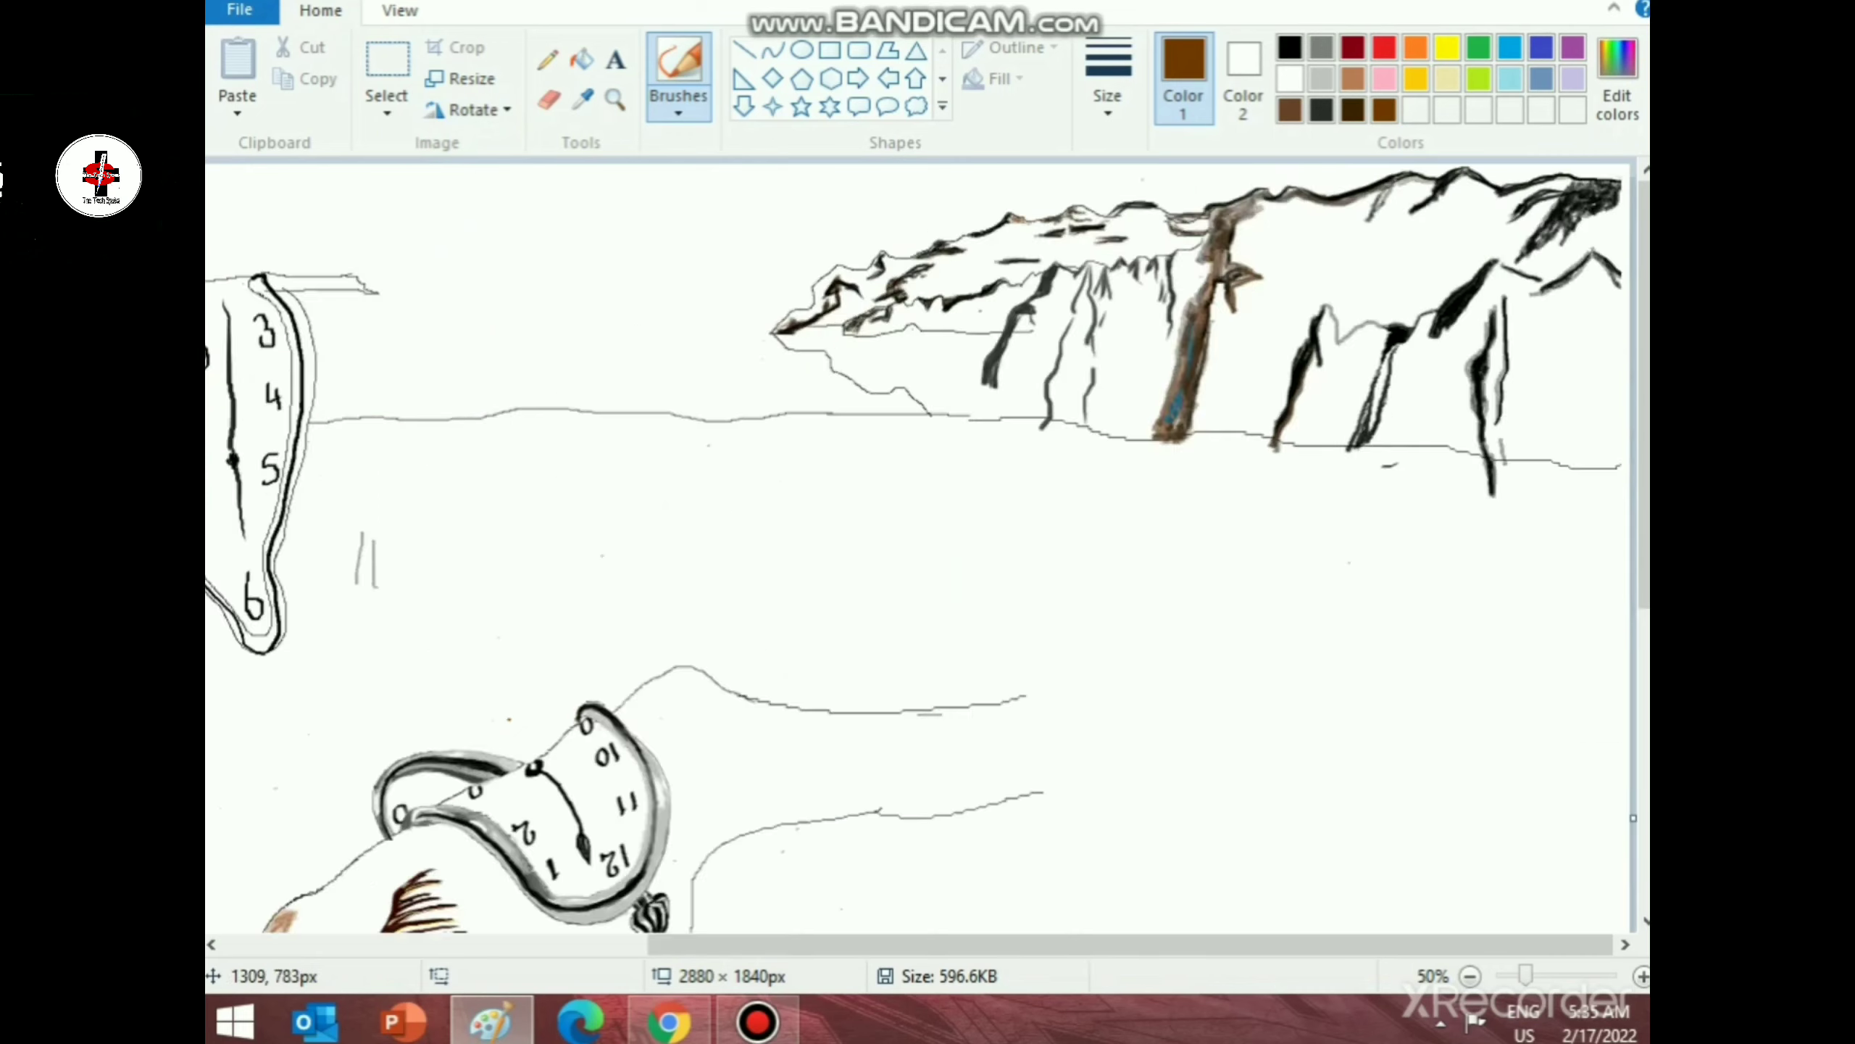
scroll(511, 727, "up", 1)
left_click_drag(702, 945, 1140, 945)
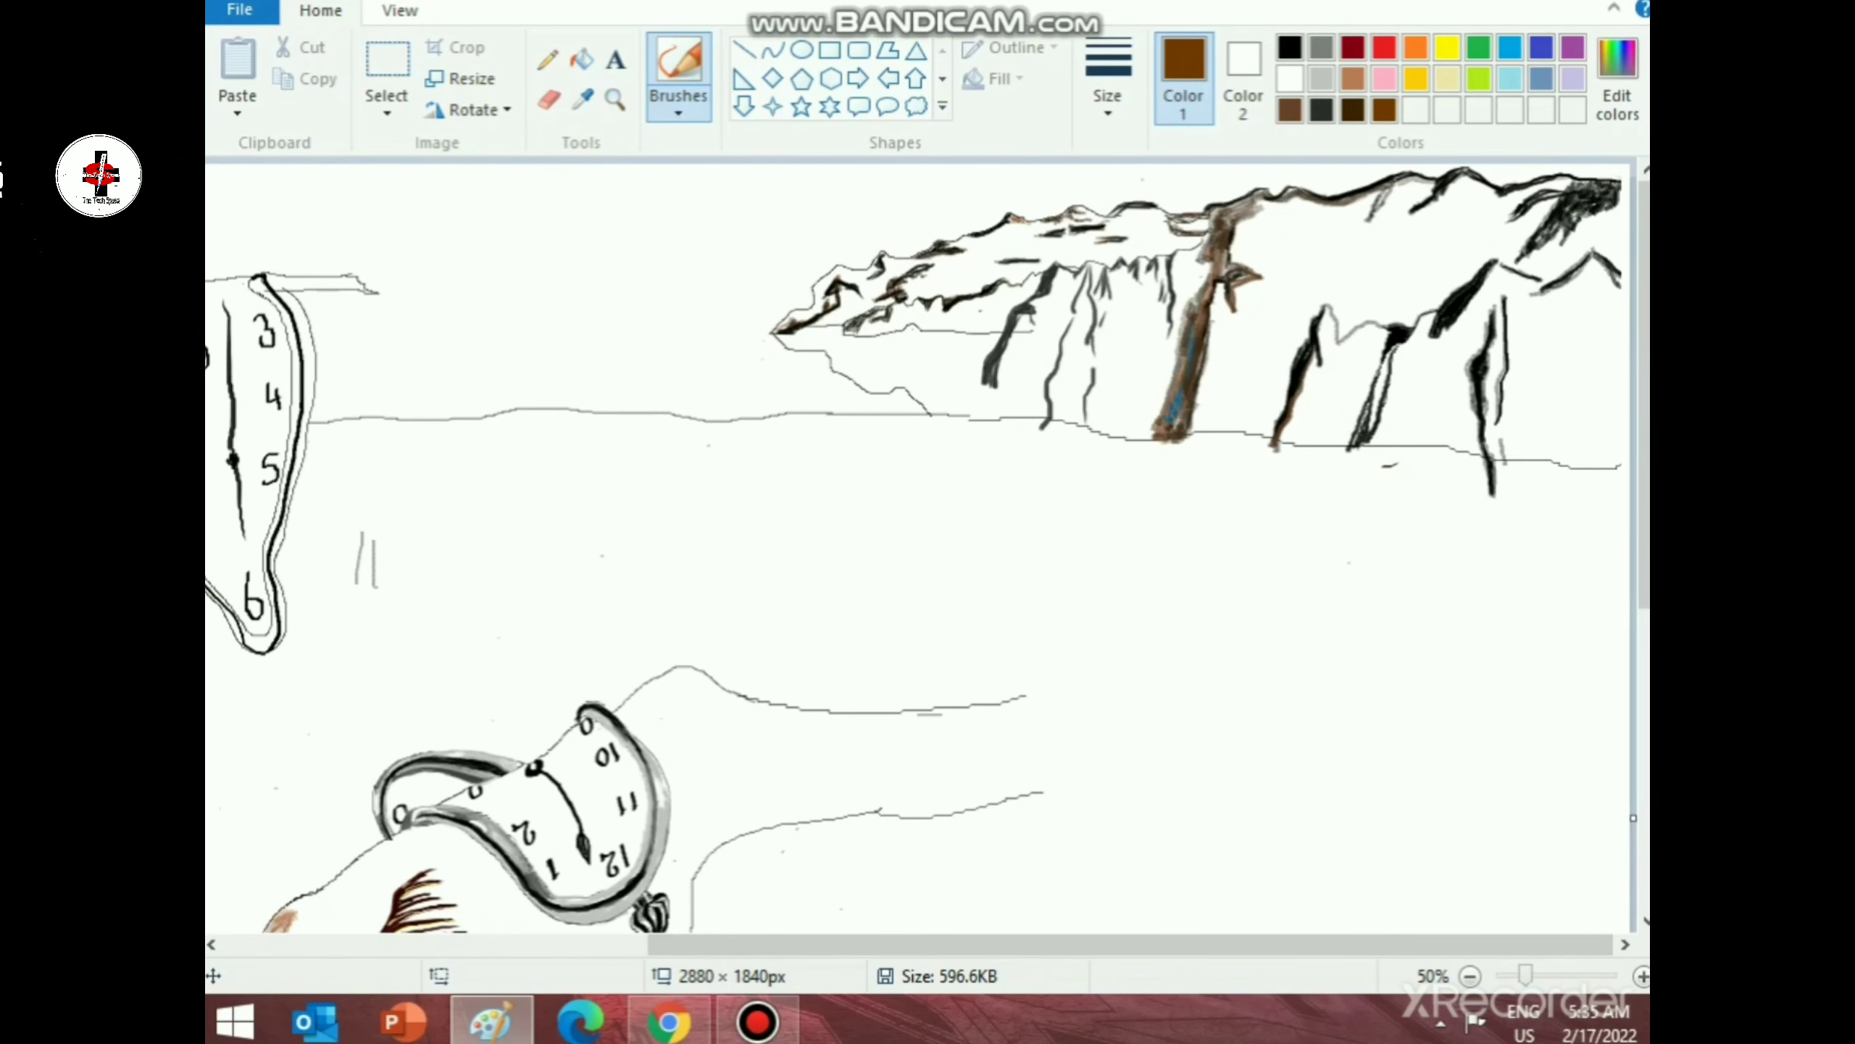
left_click(1542, 78)
scroll(1074, 508, "up", 1)
left_click_drag(892, 944, 1261, 945)
- Try a blue-gray Marker stroke in the sky above the cliffs
left_click(678, 102)
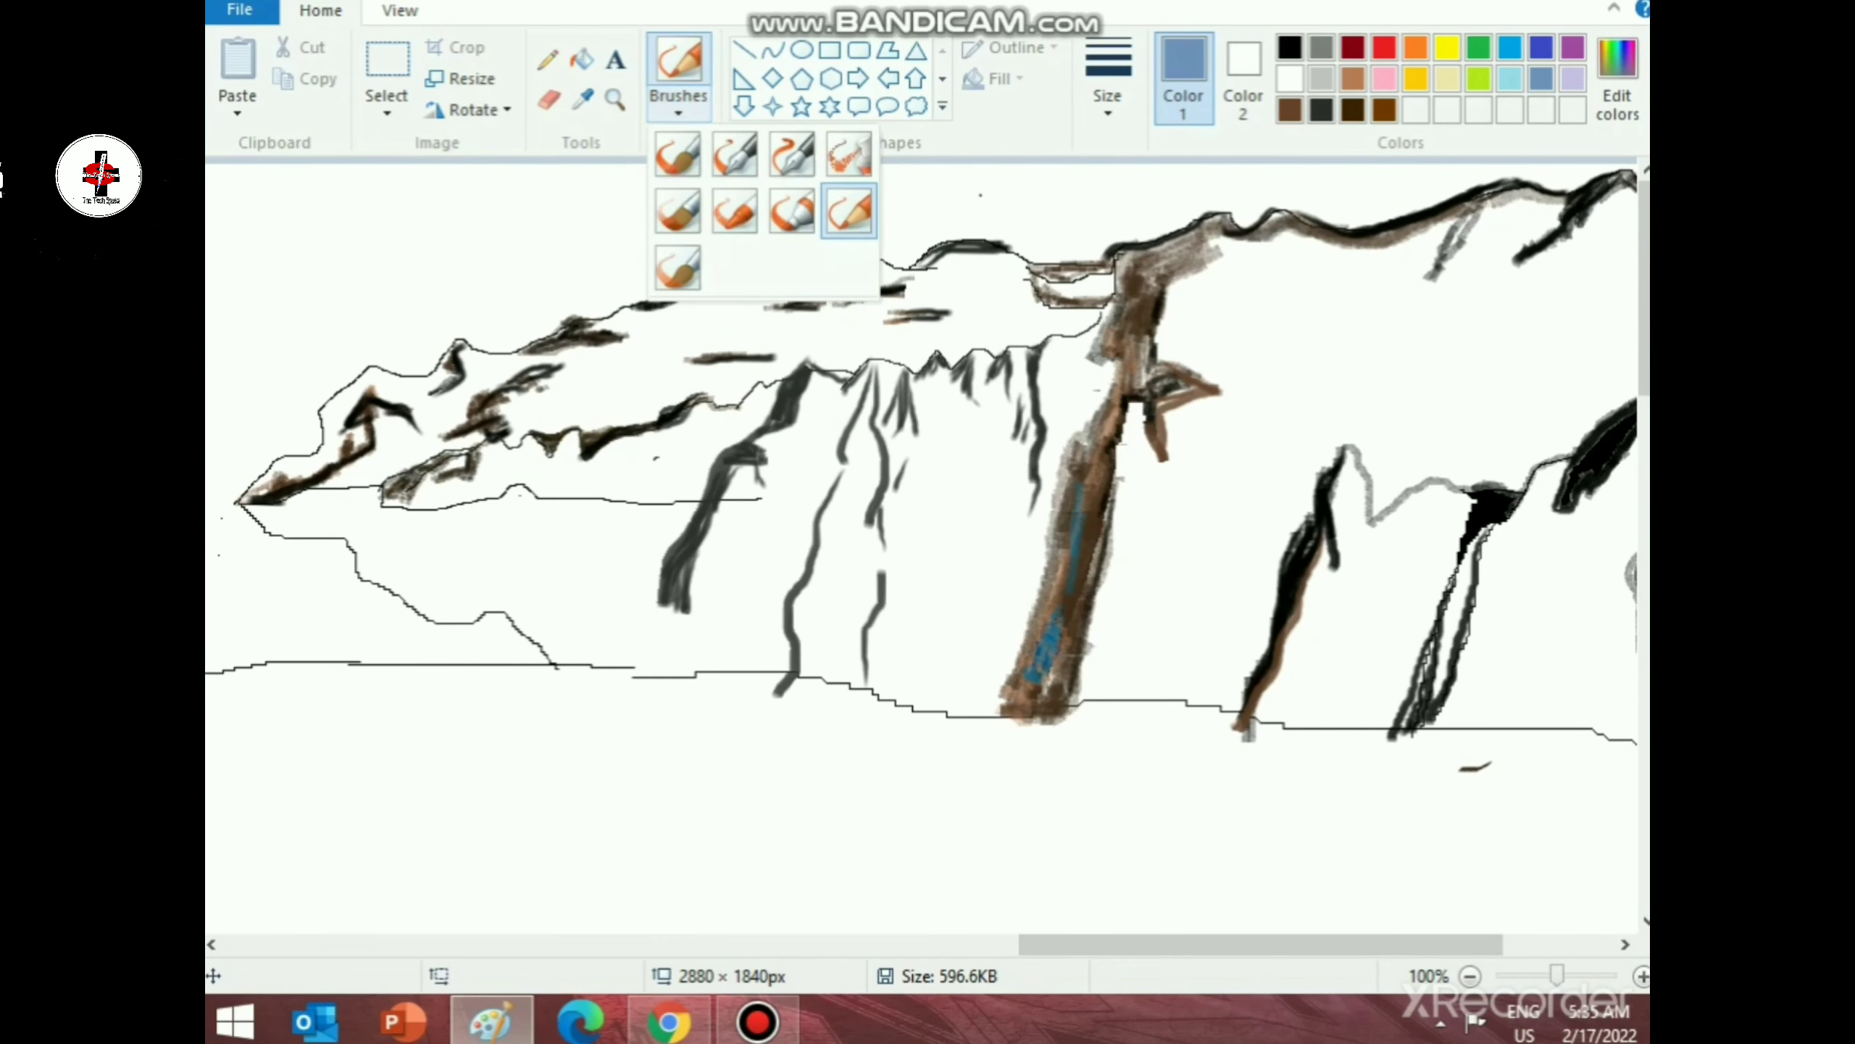
left_click(792, 211)
left_click_drag(480, 200, 677, 231)
key("ctrl+z")
- Switch the brush to Crayon and clear any test stroke
left_click(678, 103)
left_click(735, 211)
key("ctrl+z")
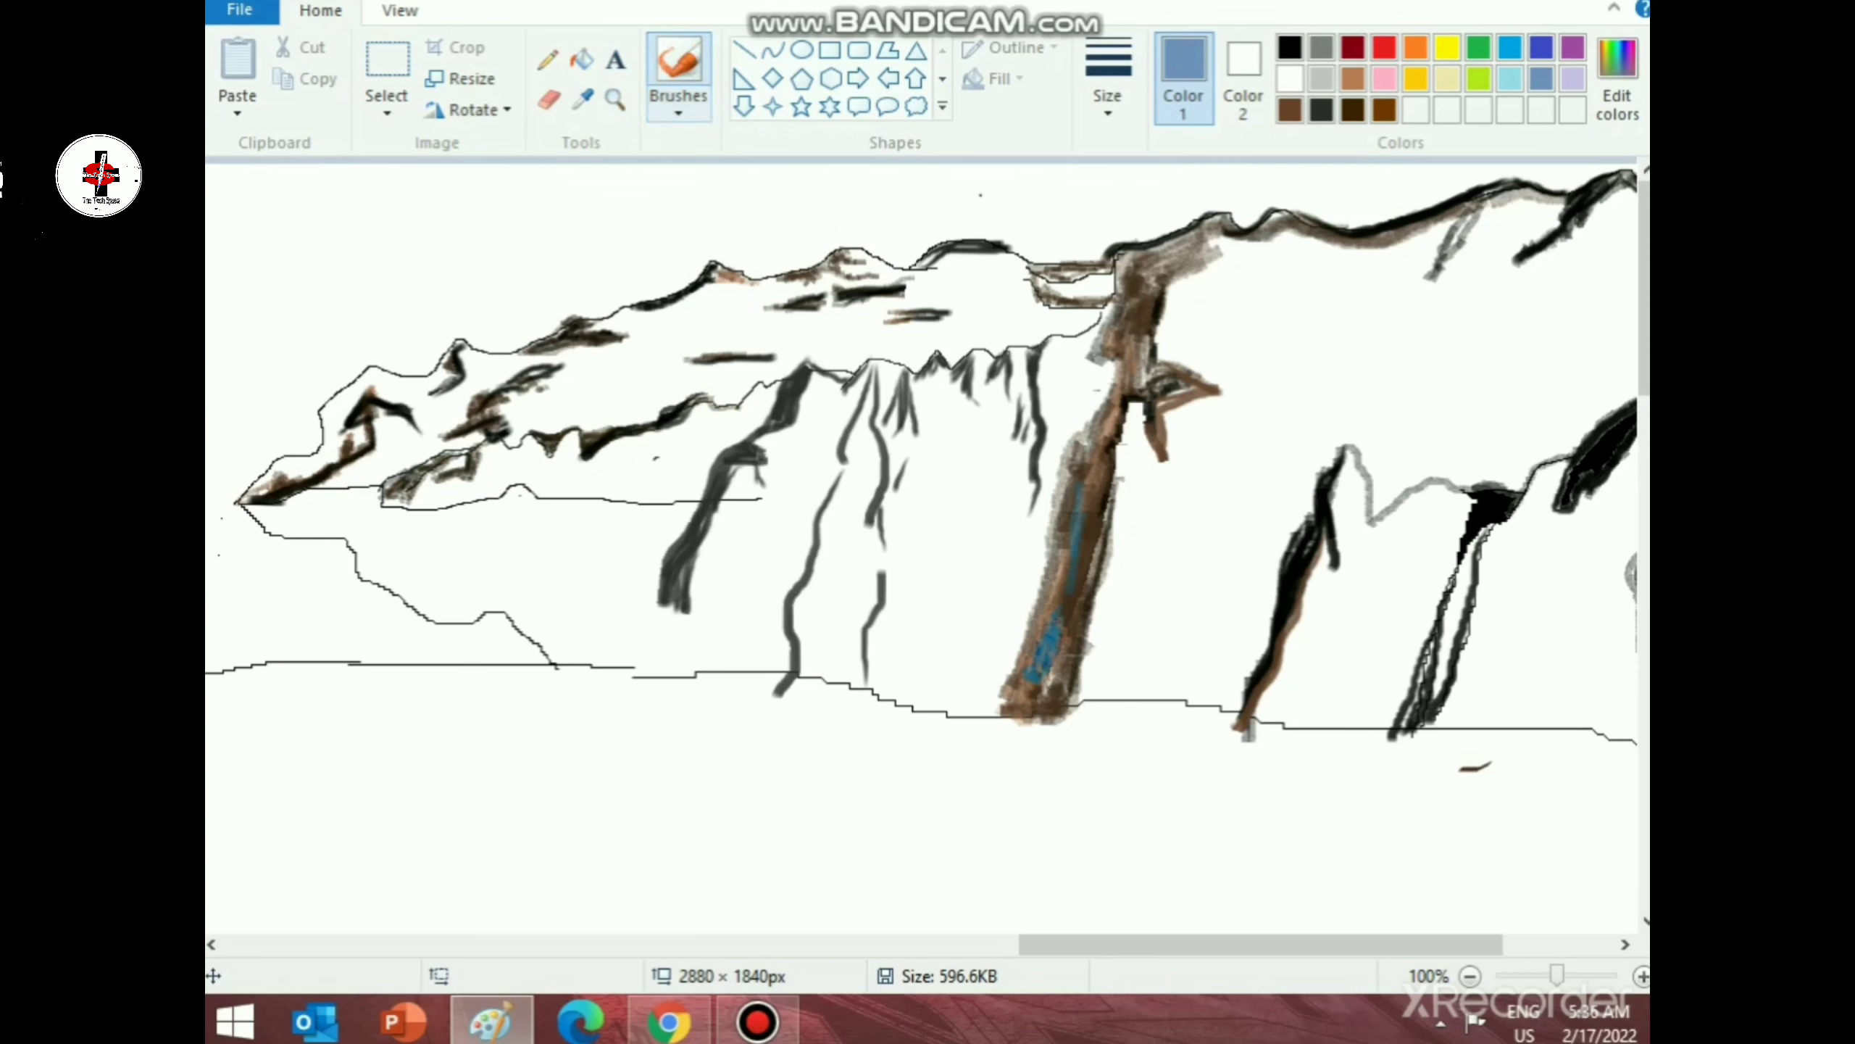
- Paint a blue-gray brush line along the wavy outline running from the left tip of the distant cliffs to the first grey cliff edge
left_click(678, 102)
left_click(679, 263)
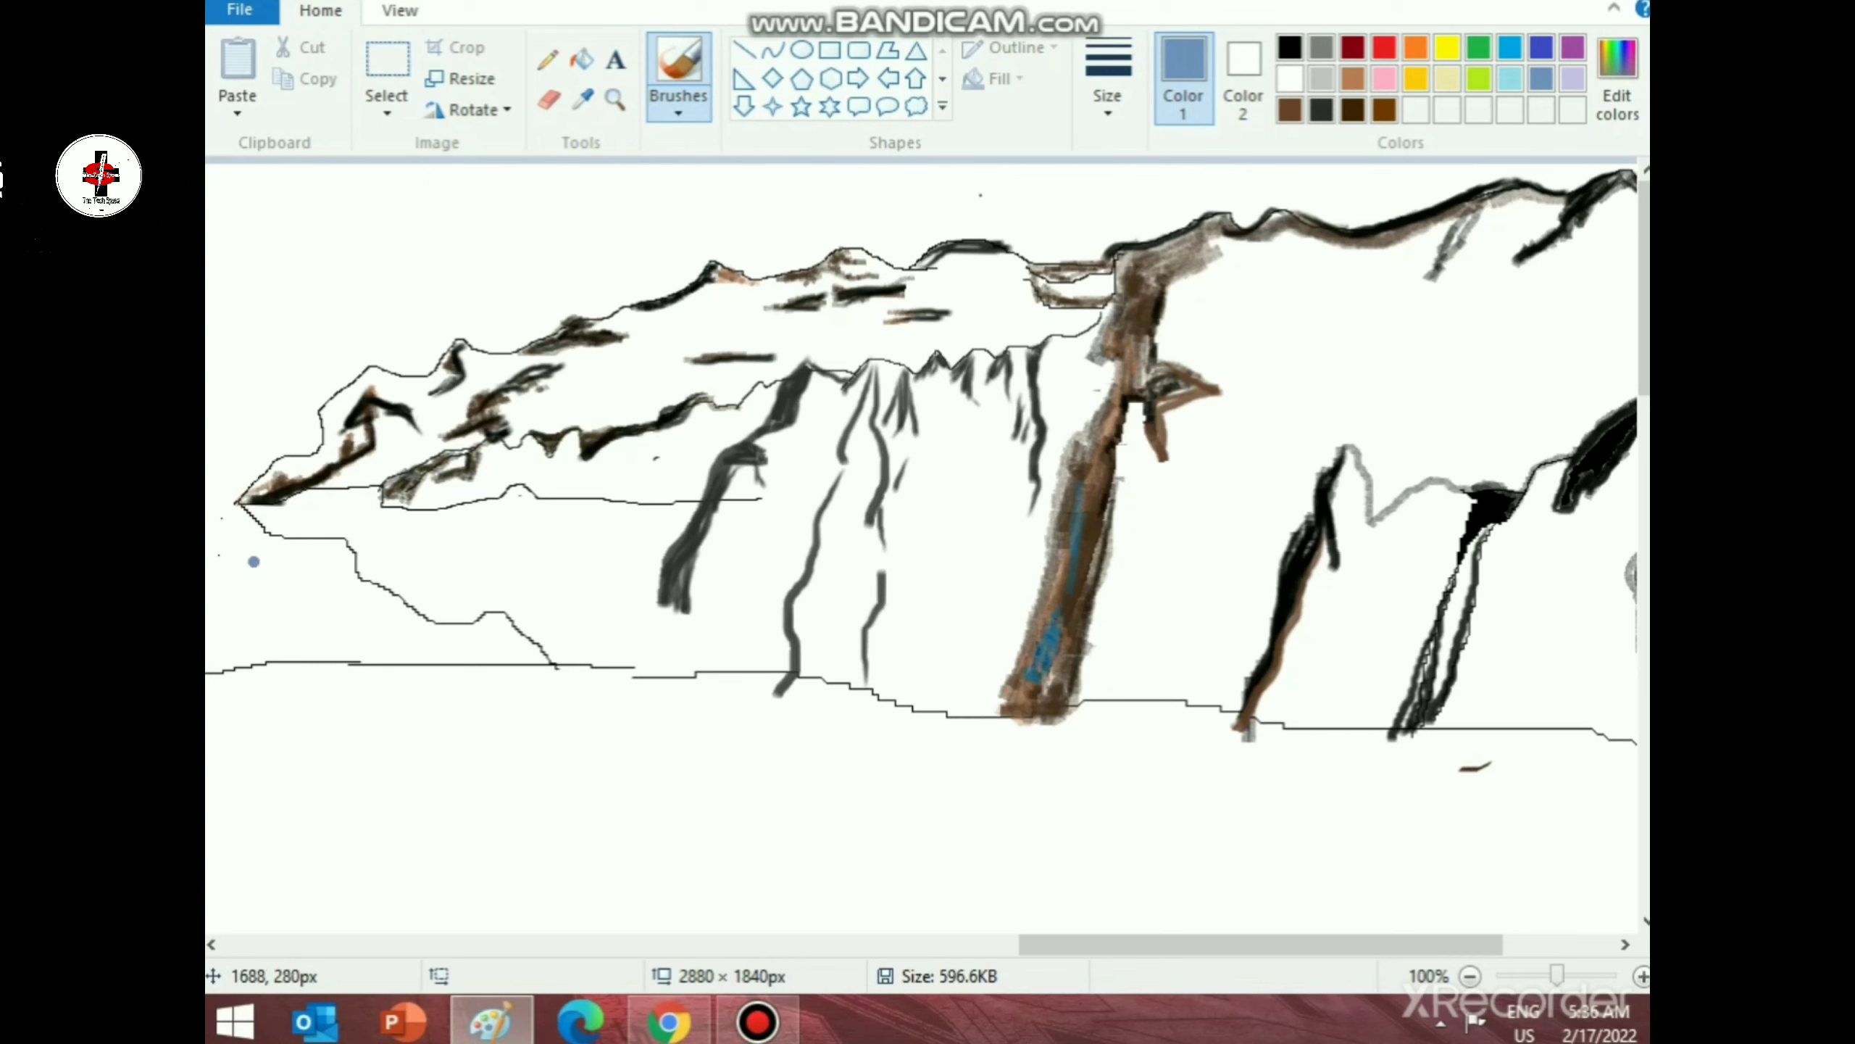
left_click_drag(263, 505, 398, 497)
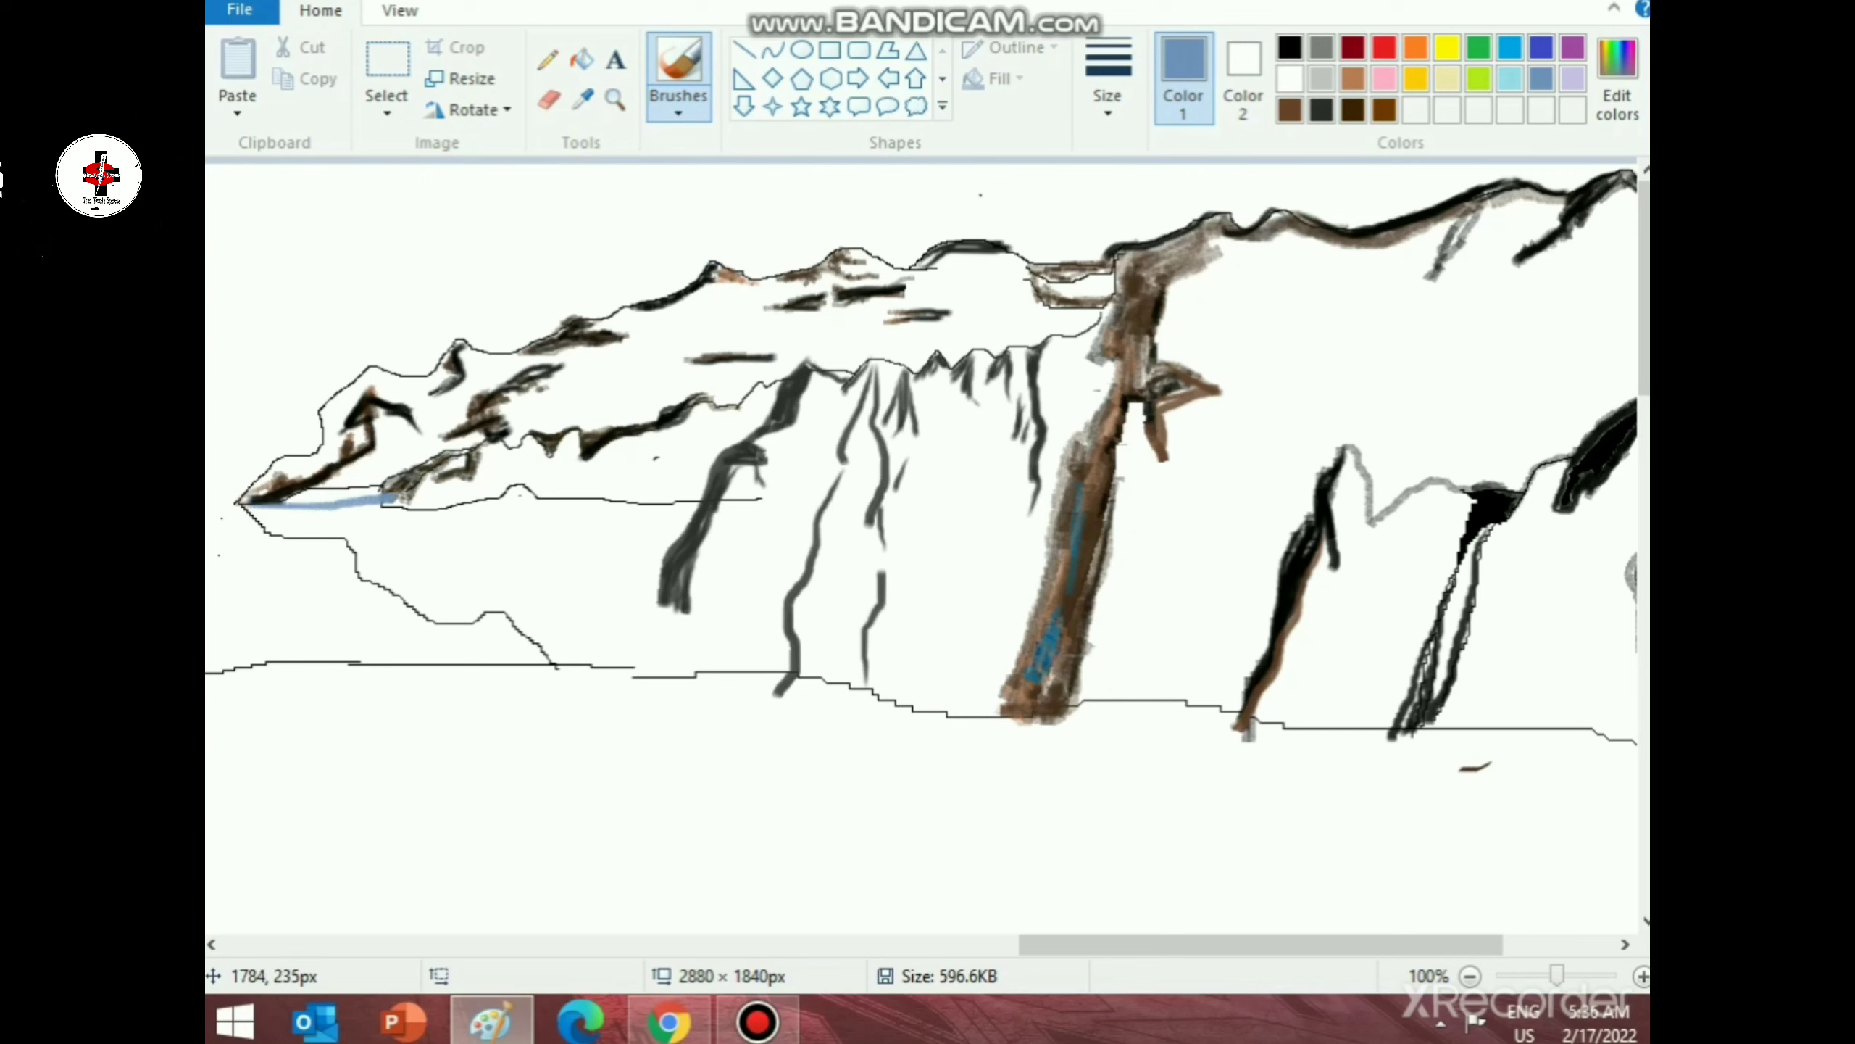
key("ctrl+z")
mouse_move(442, 509)
left_mouse_down()
mouse_move(516, 484)
mouse_move(752, 505)
left_mouse_up()
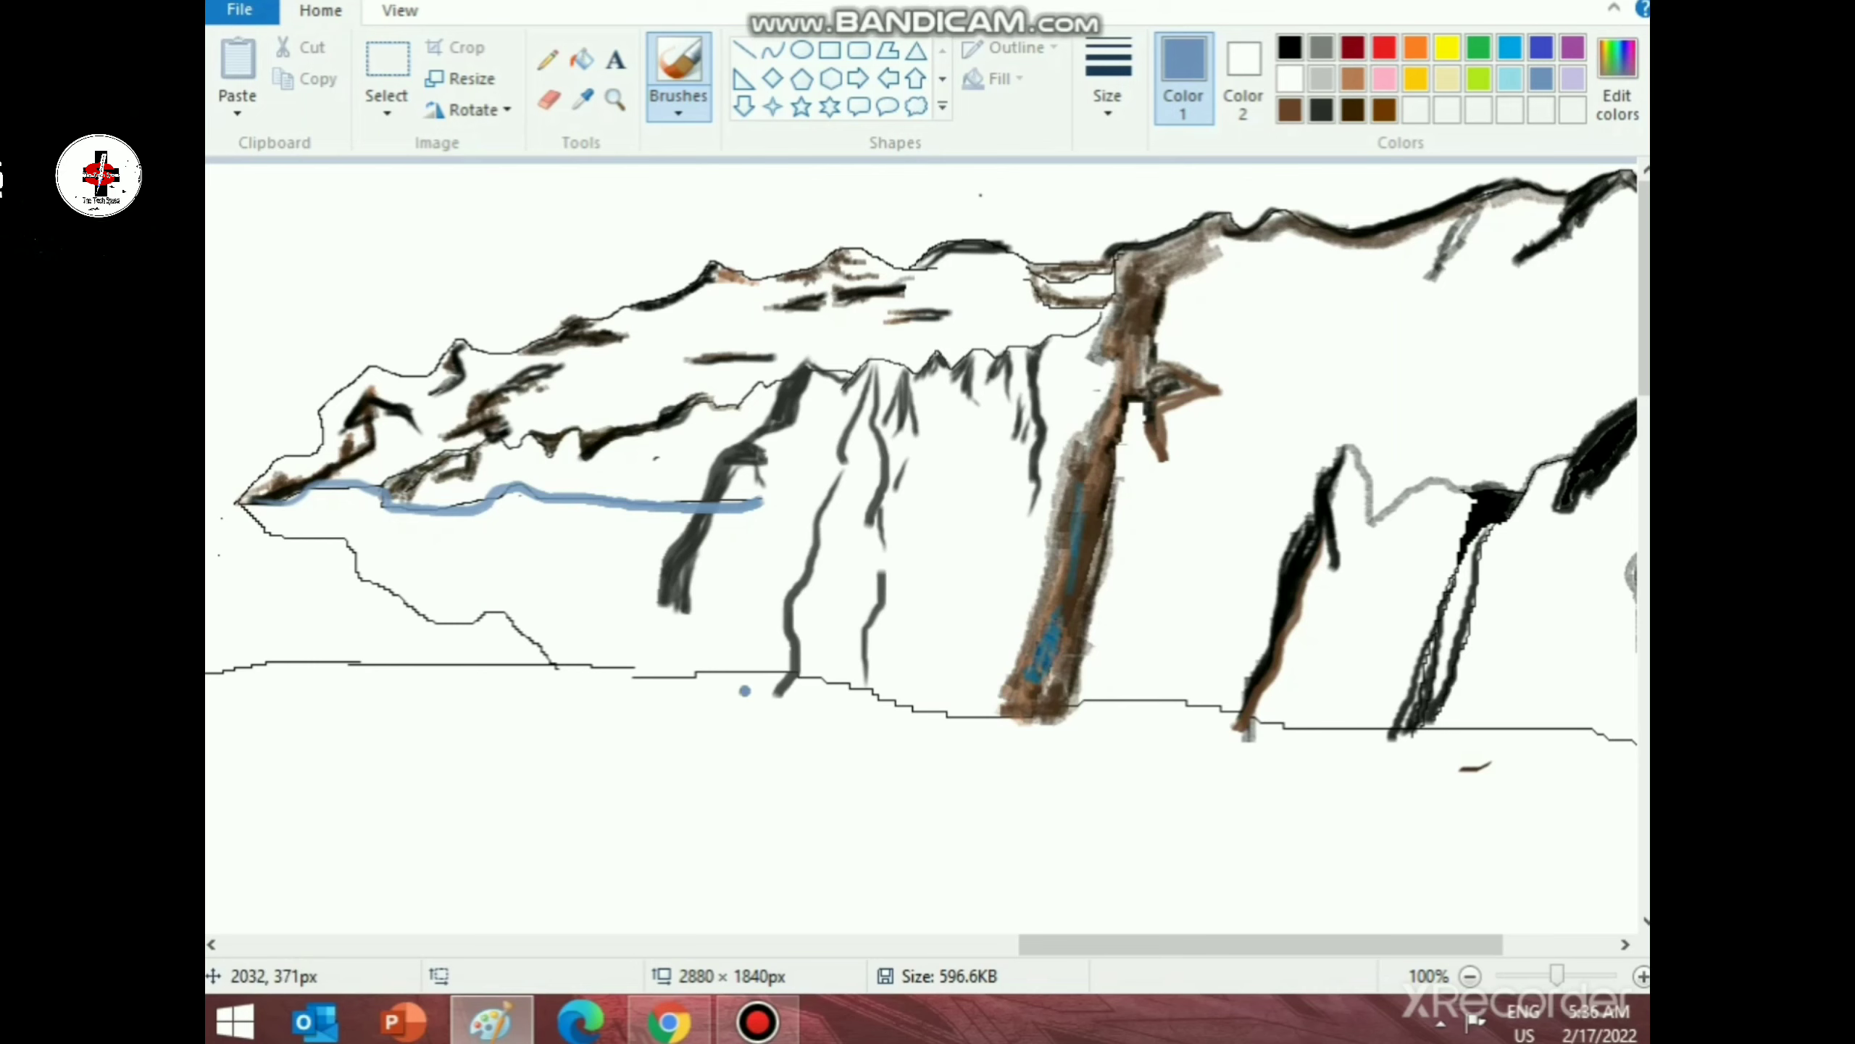
scroll(650, 634, "down", 2)
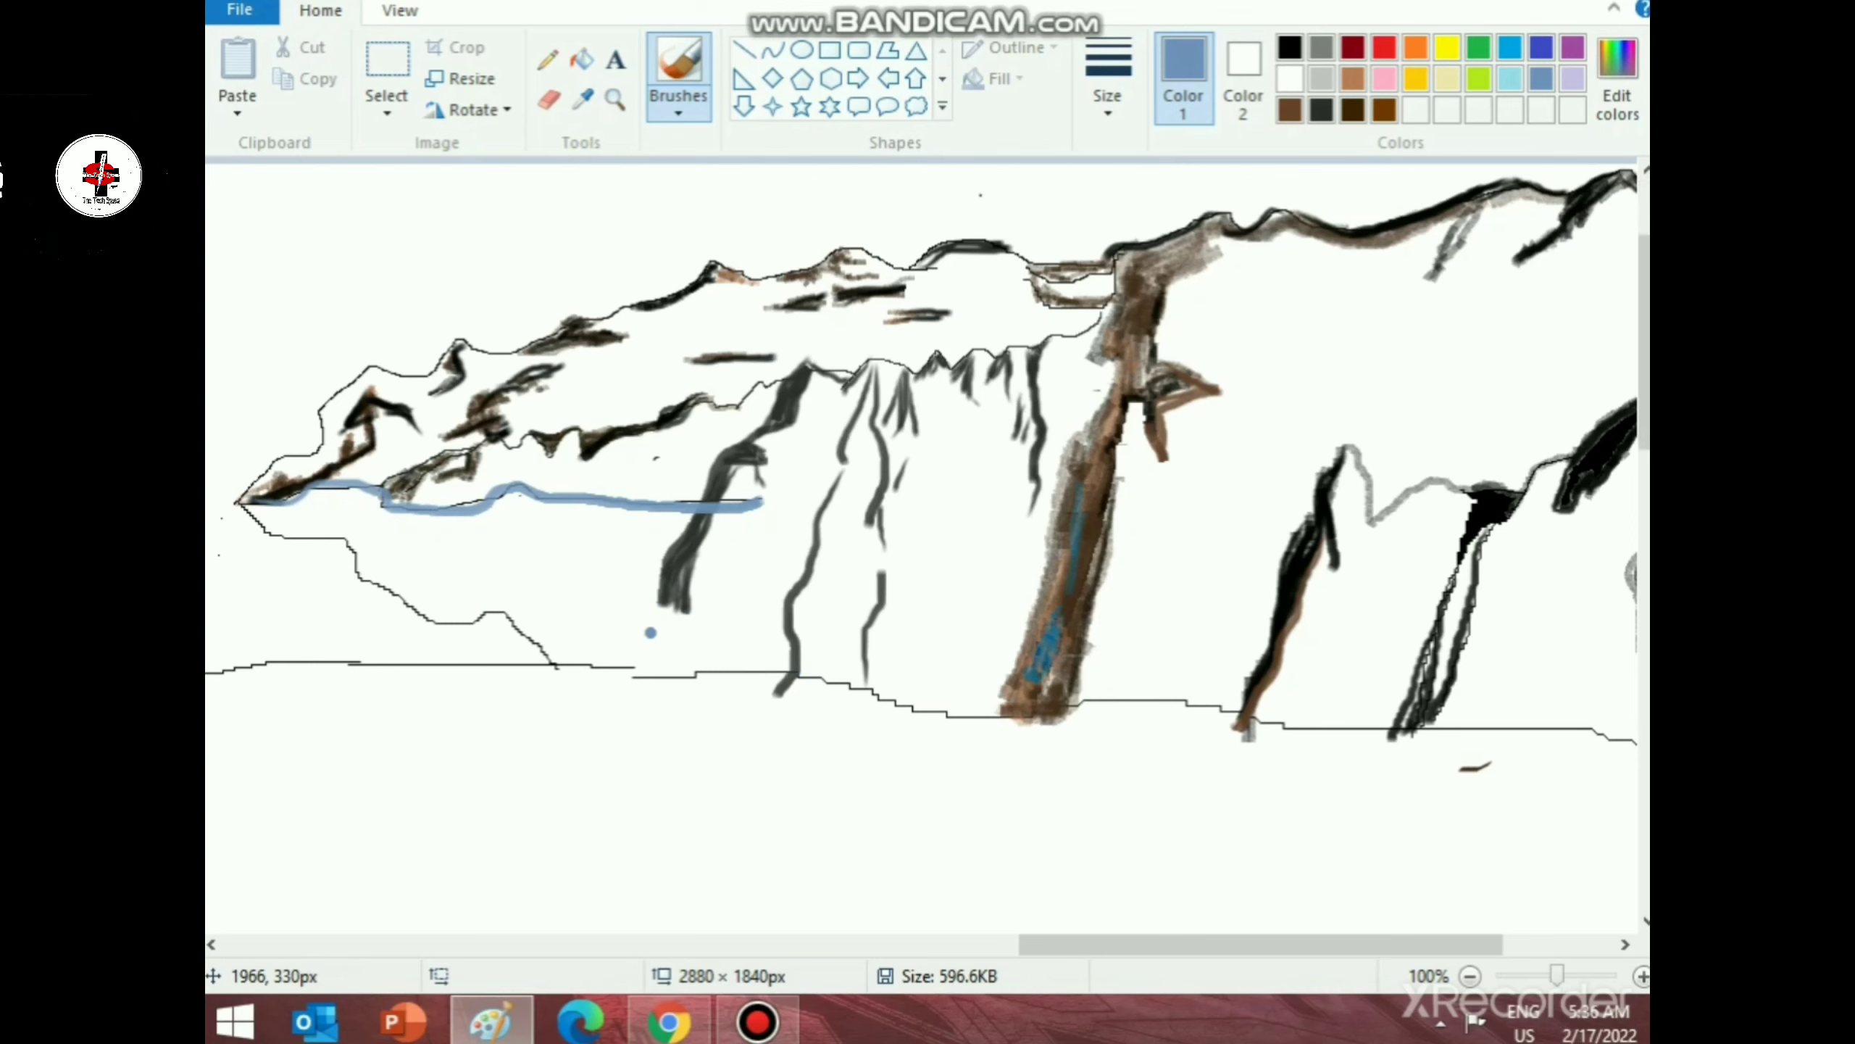
scroll(687, 724, "down", 1)
scroll(687, 723, "down", 4)
scroll(687, 709, "up", 5)
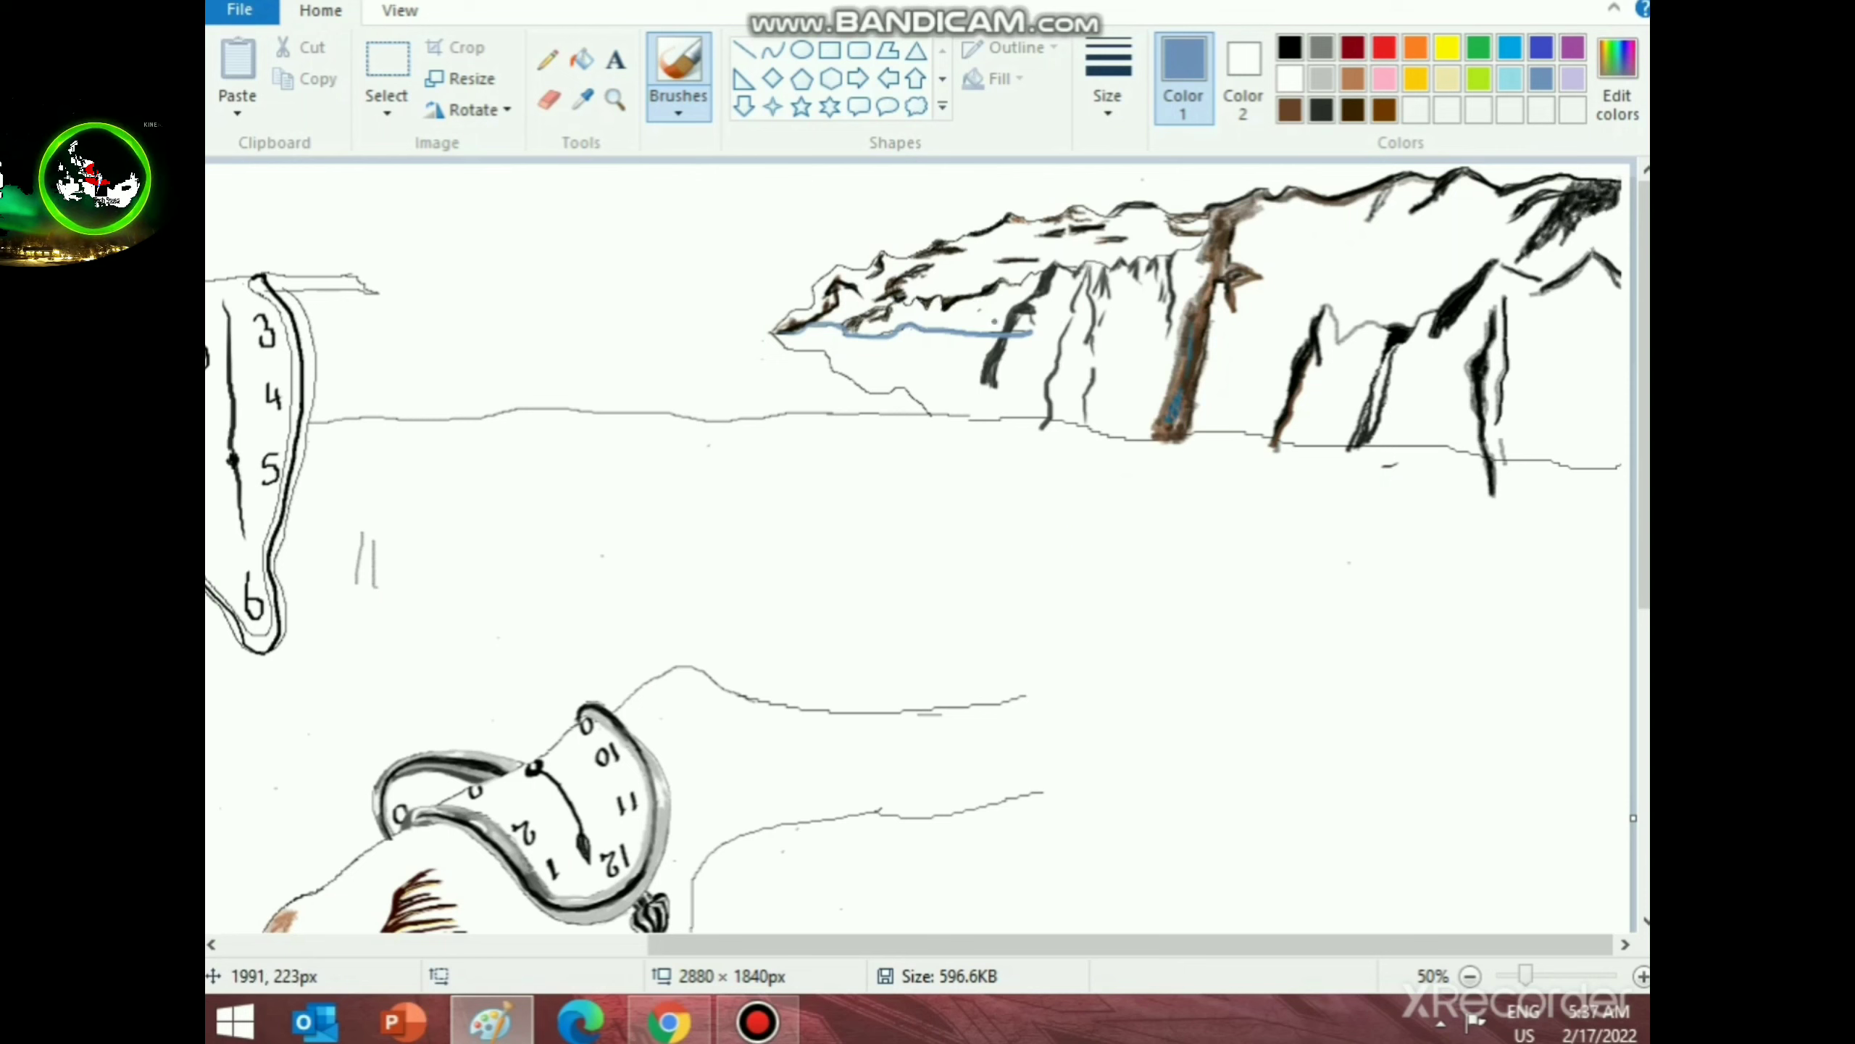
- Erase parts of the blue-gray line toward its right end near the grey cliff edge
left_click(548, 100)
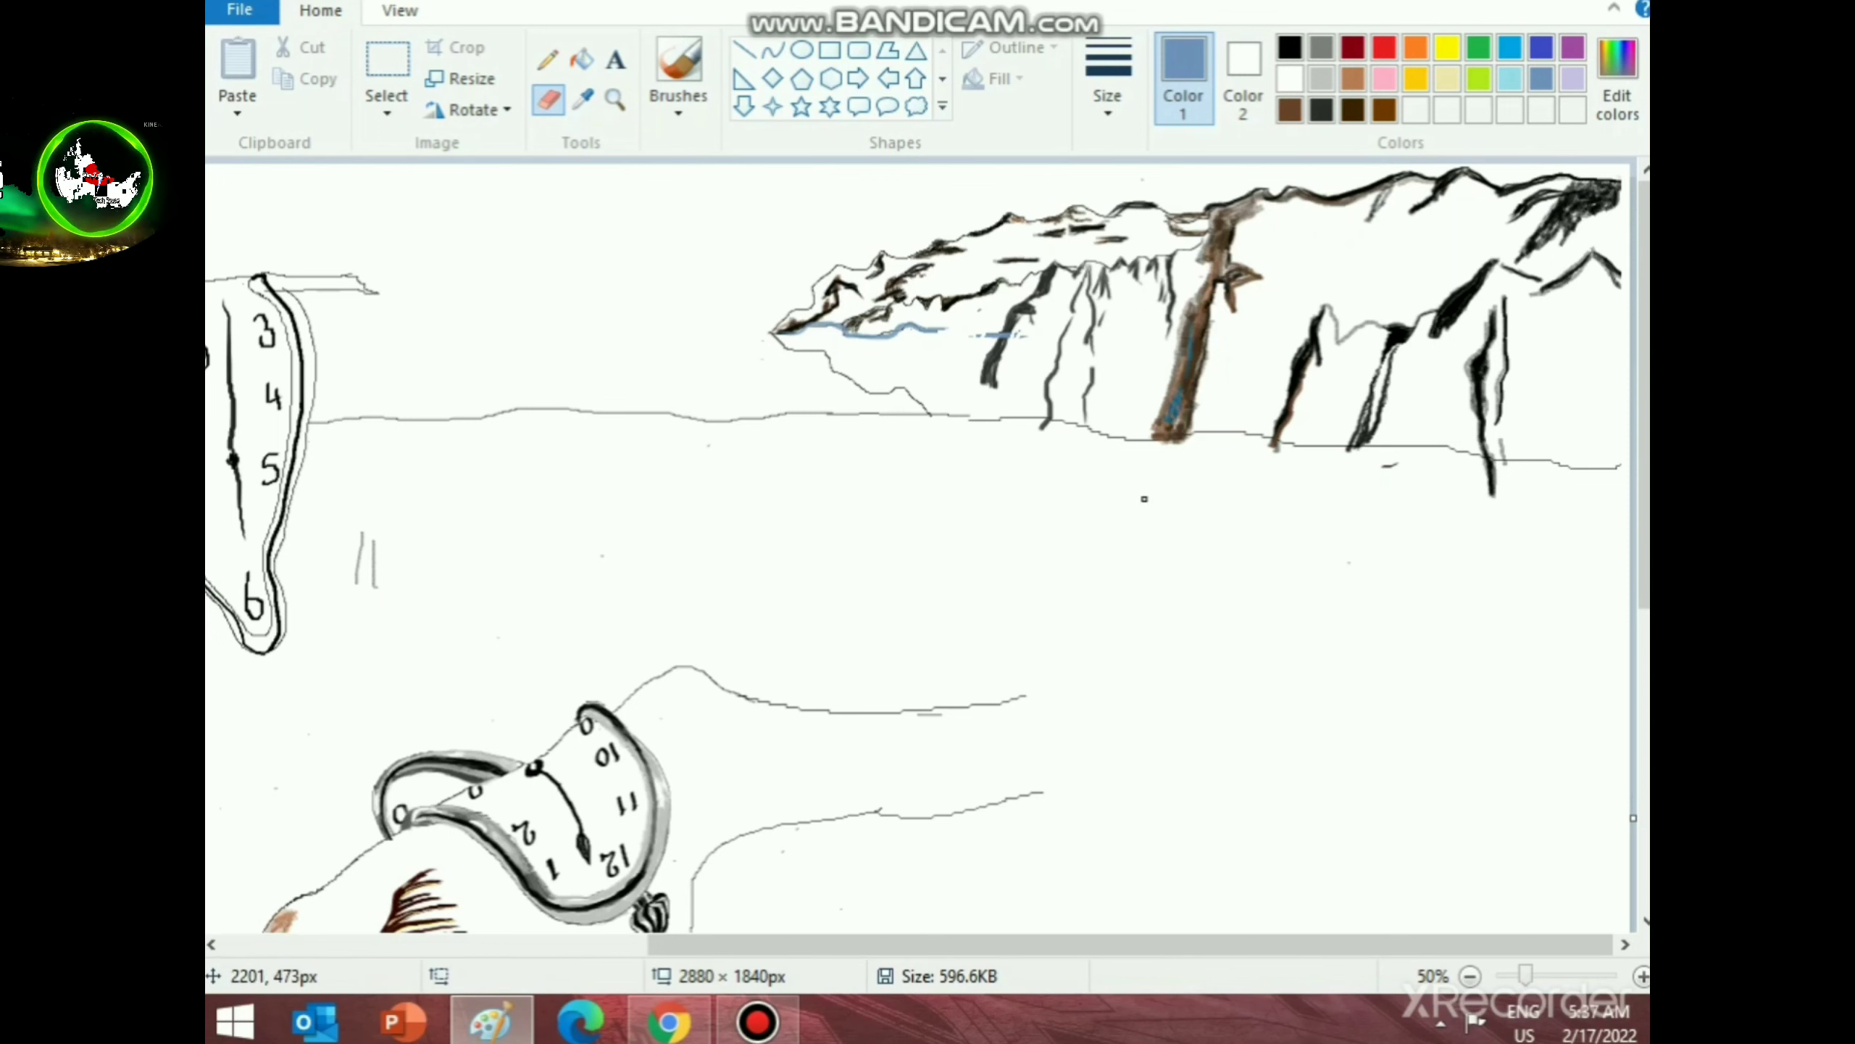
scroll(1155, 521, "up", 1)
scroll(1214, 608, "right", 5)
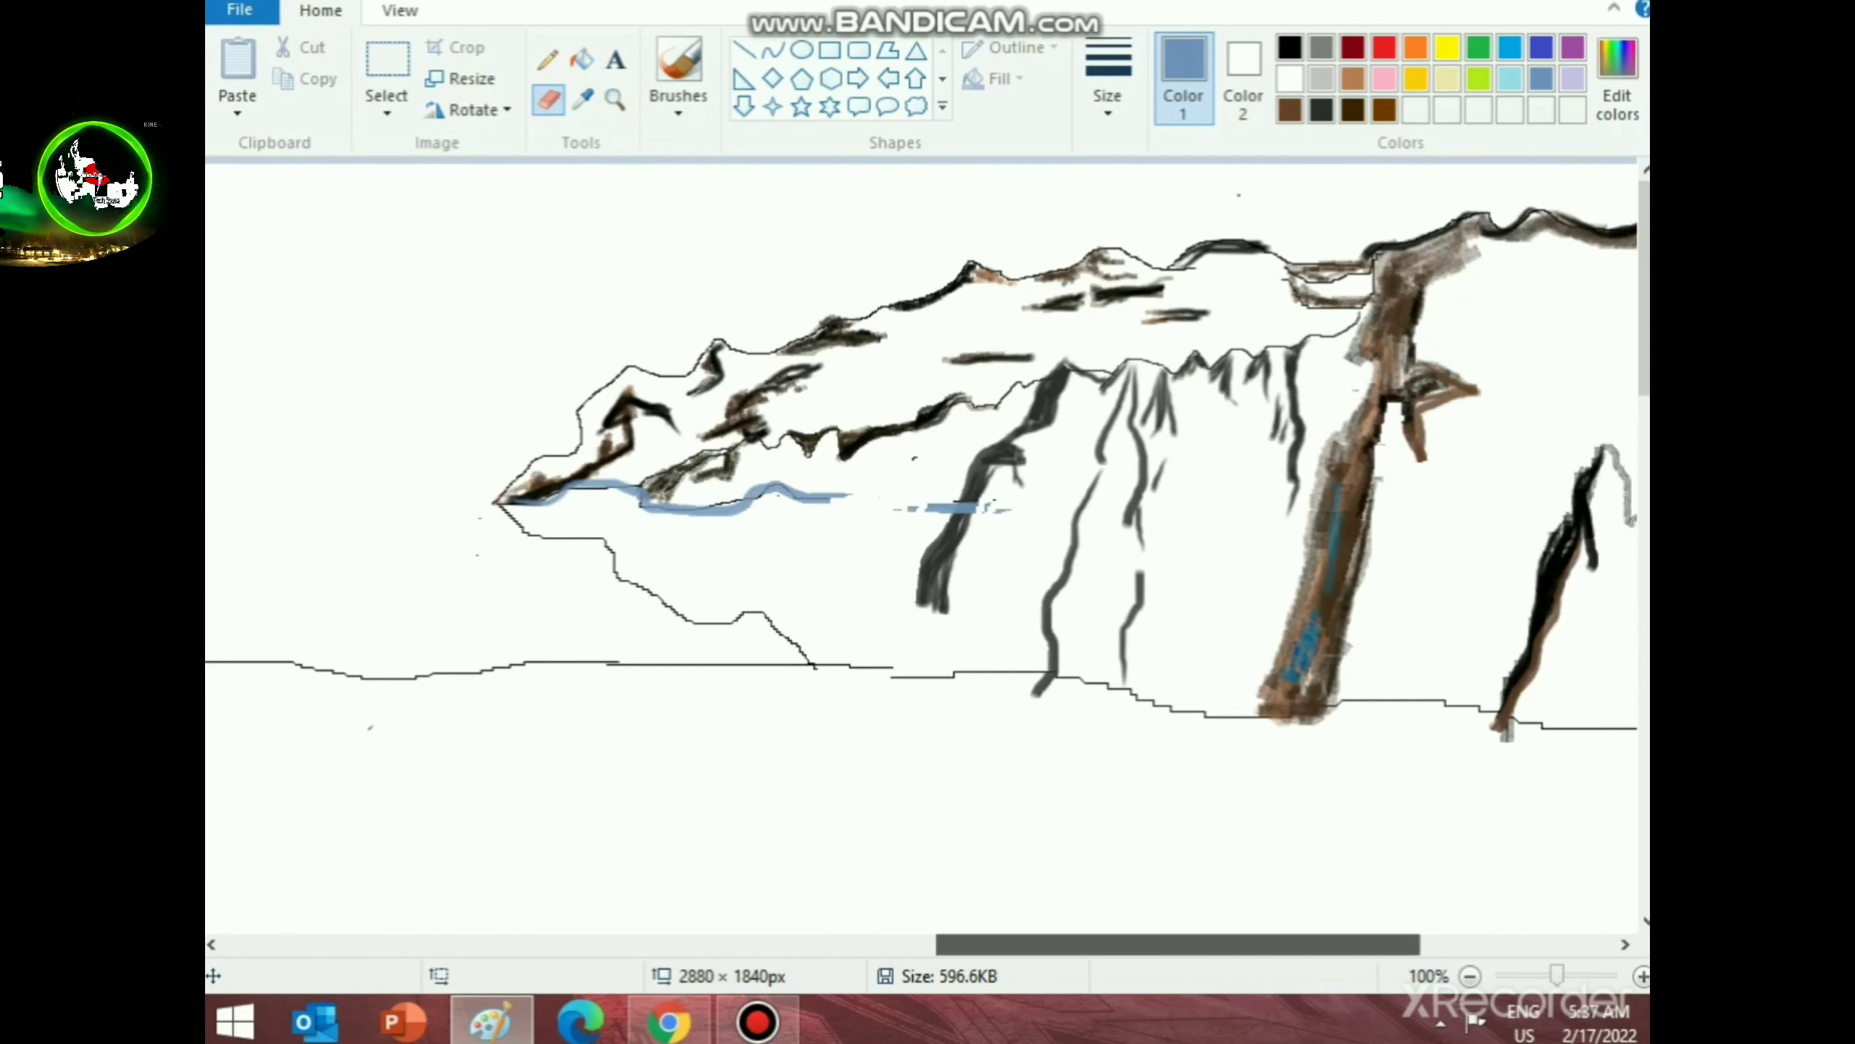
left_click_drag(1372, 944, 1217, 944)
- Set the color to RGB 84, 123, 177 and trace the blue-gray line thinly with the Pencil
left_click(548, 60)
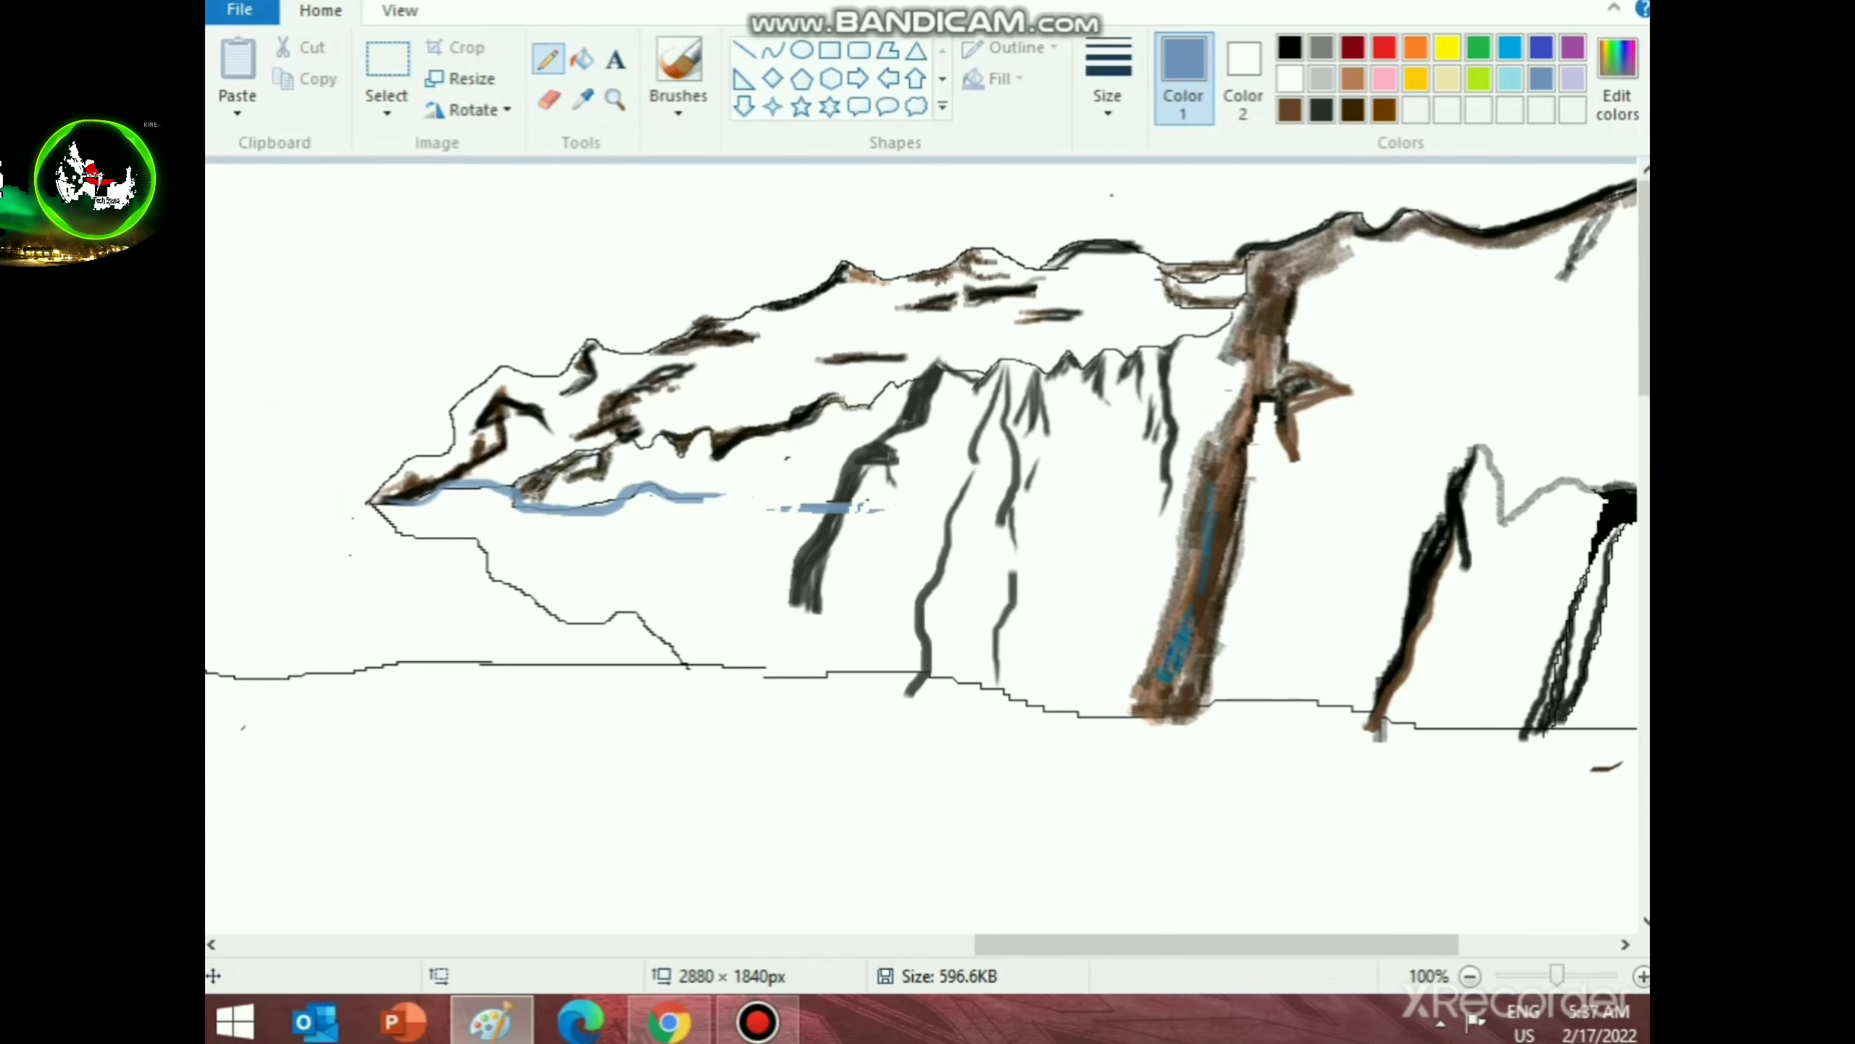
left_click(1618, 81)
left_click_drag(1235, 400, 1235, 422)
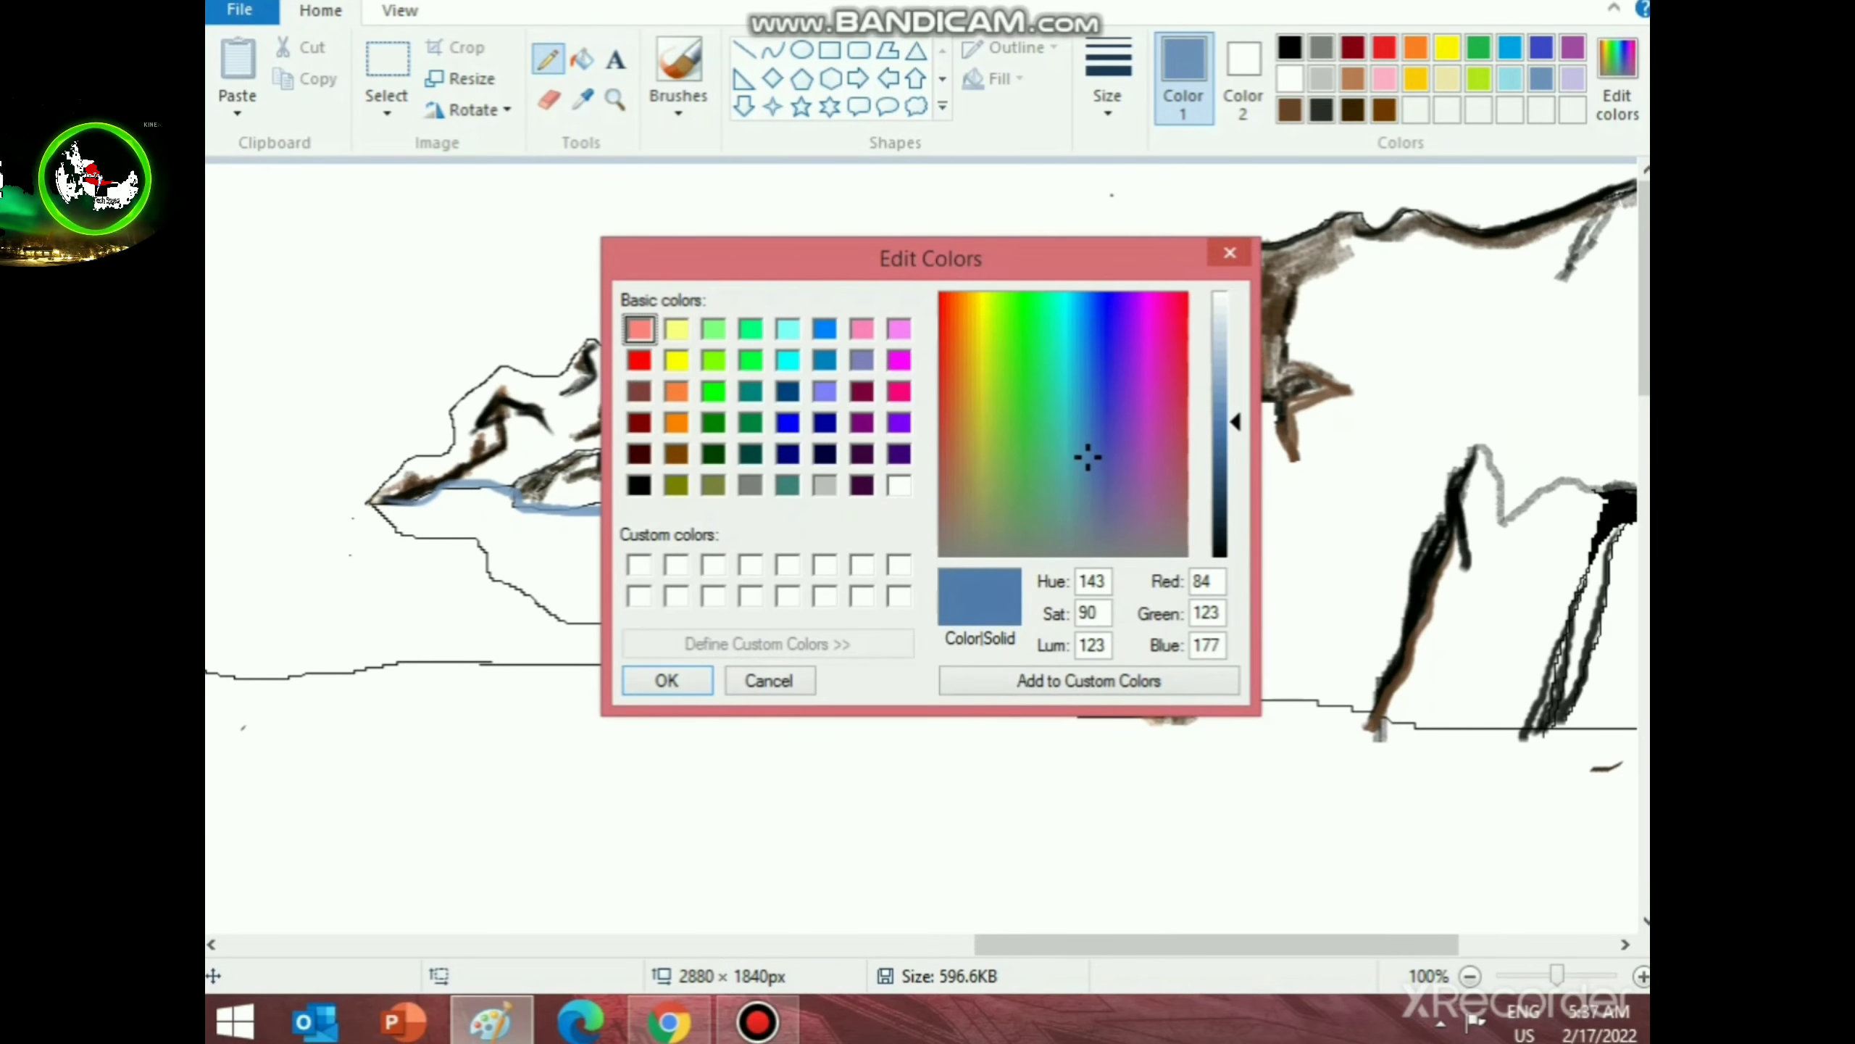
key("Return")
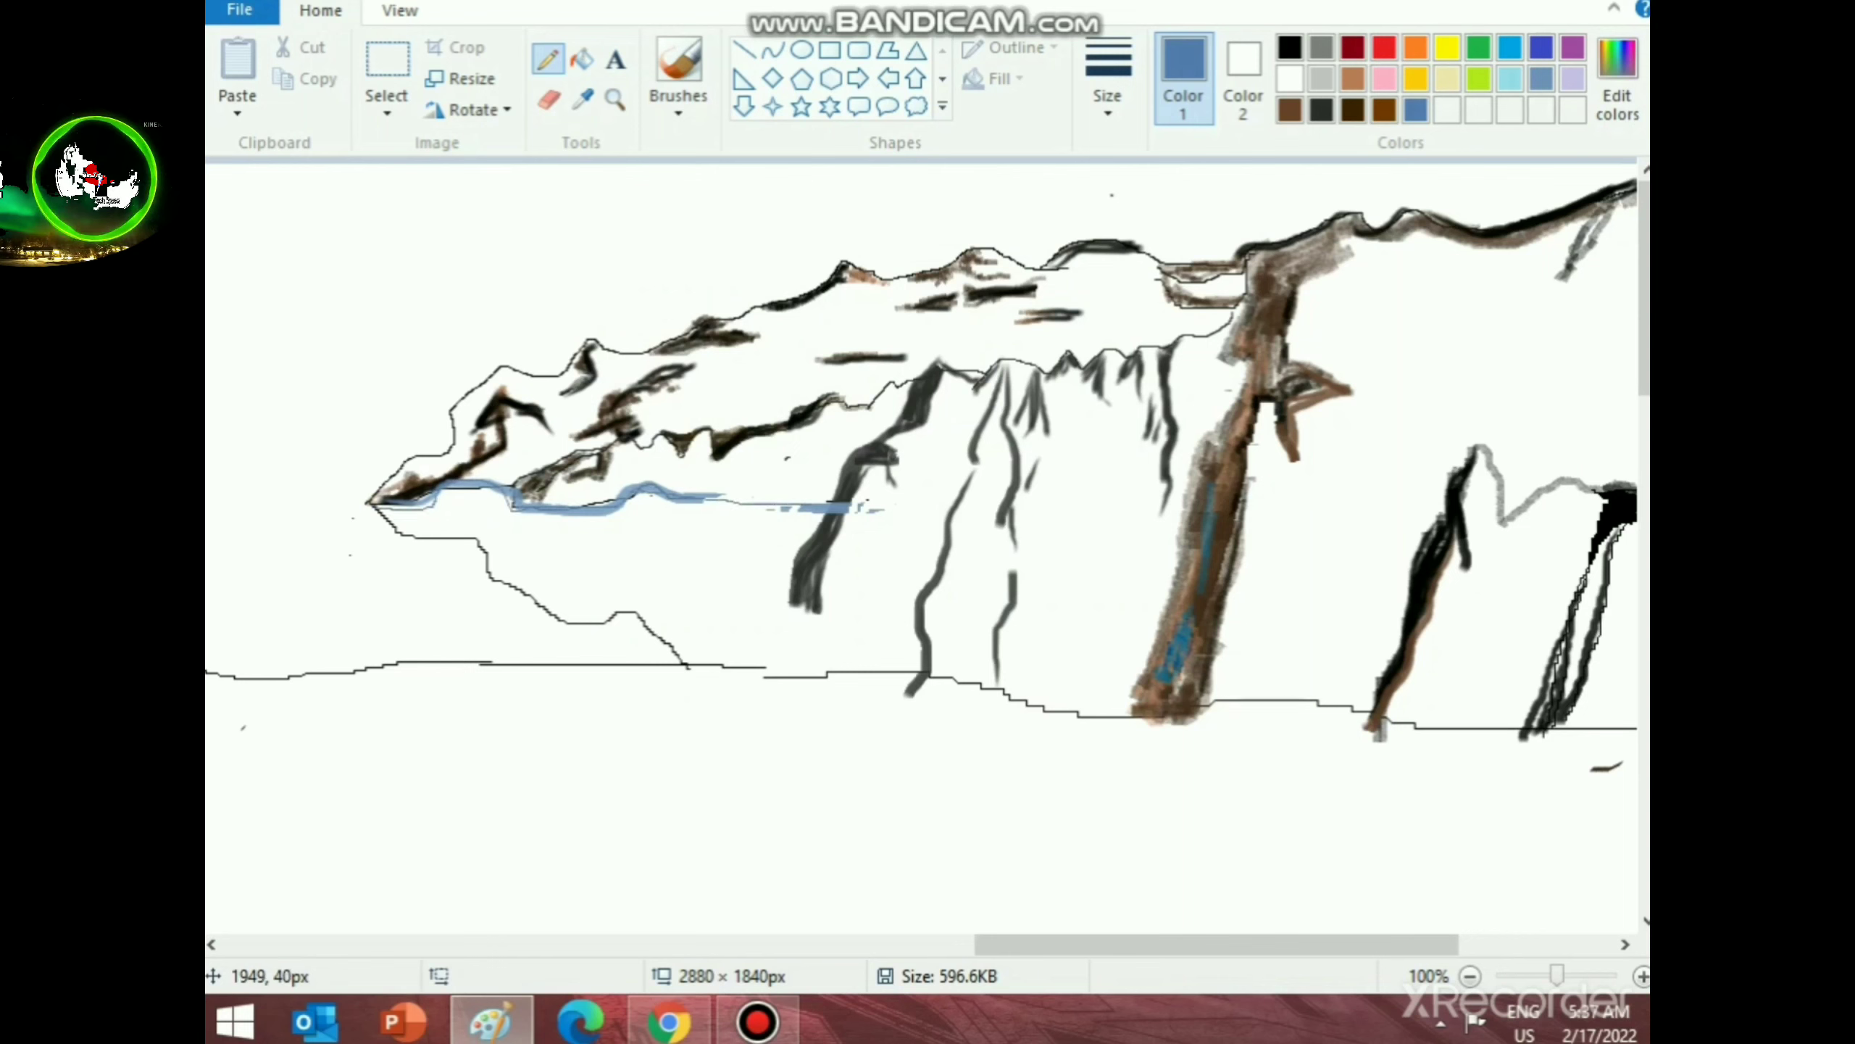
- Erase the patchy right section of the blue-gray line and repaint it up to the grey cliff edge with the Marker
left_click(548, 100)
mouse_move(810, 520)
left_mouse_down()
mouse_move(756, 512)
mouse_move(770, 504)
left_mouse_up()
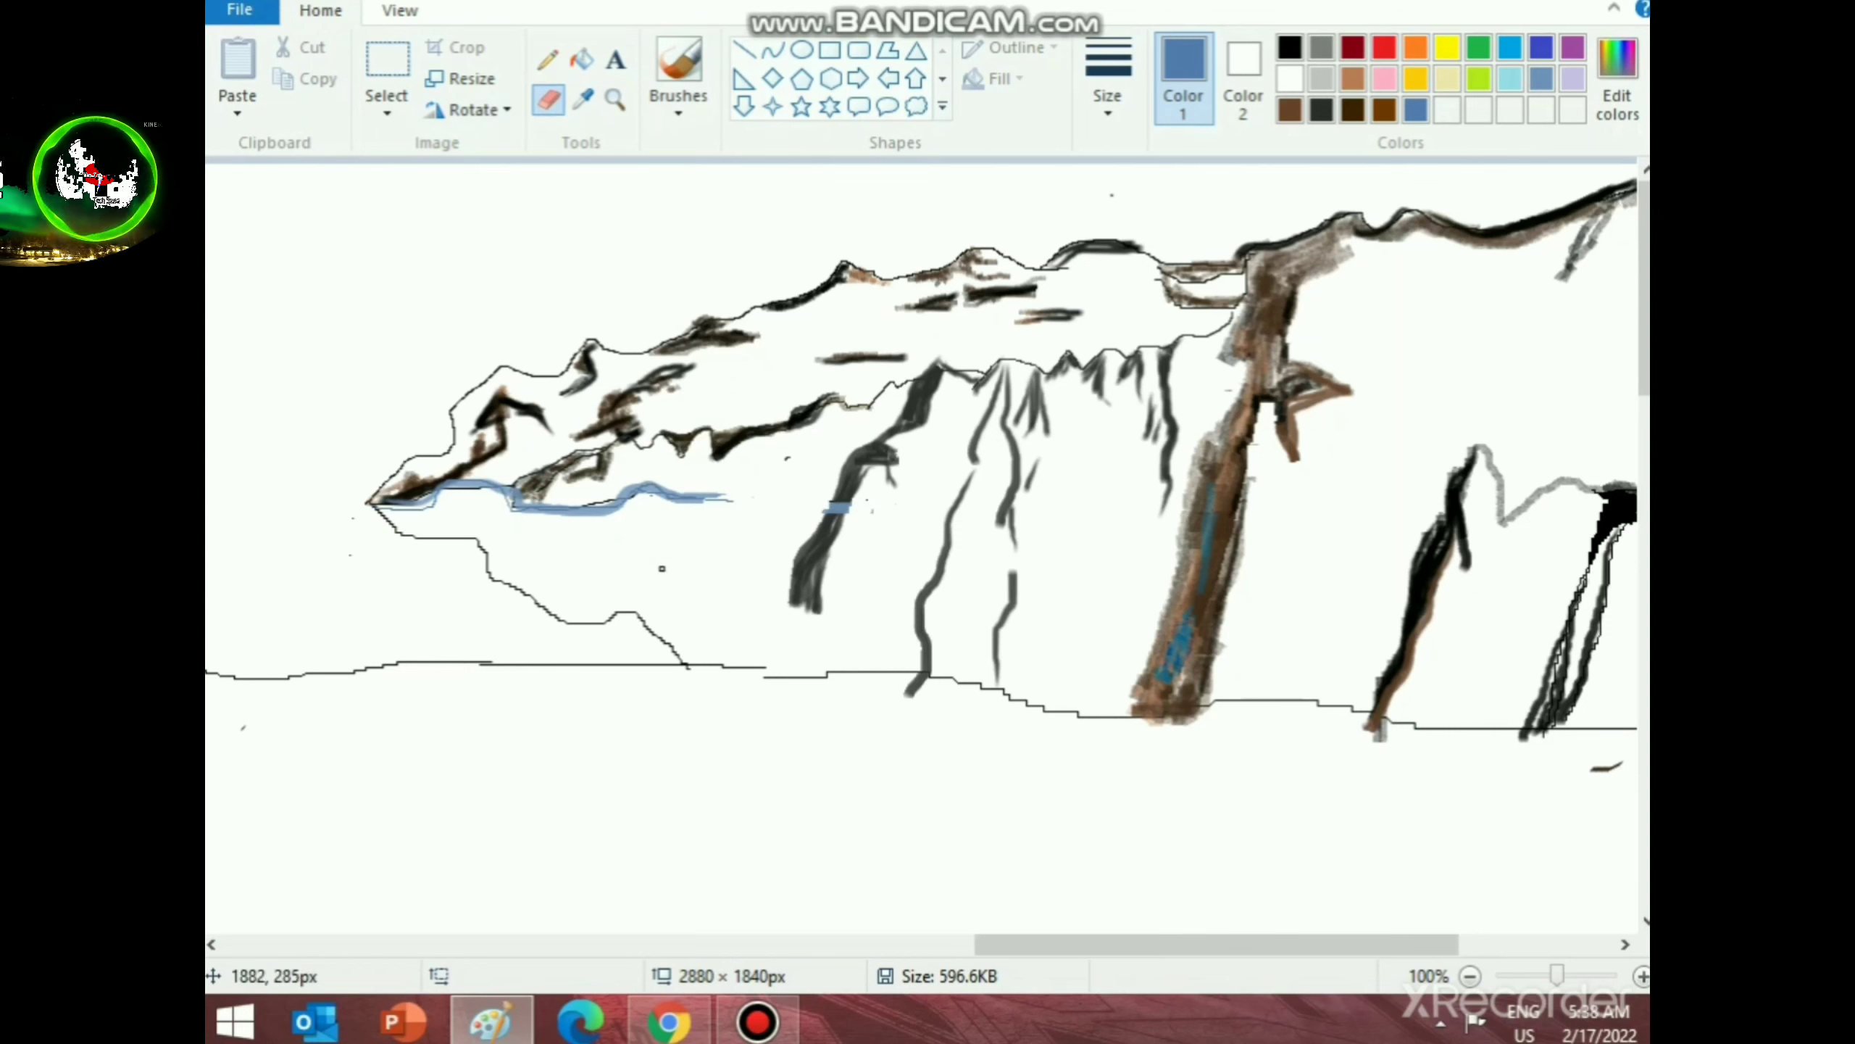
left_click(679, 102)
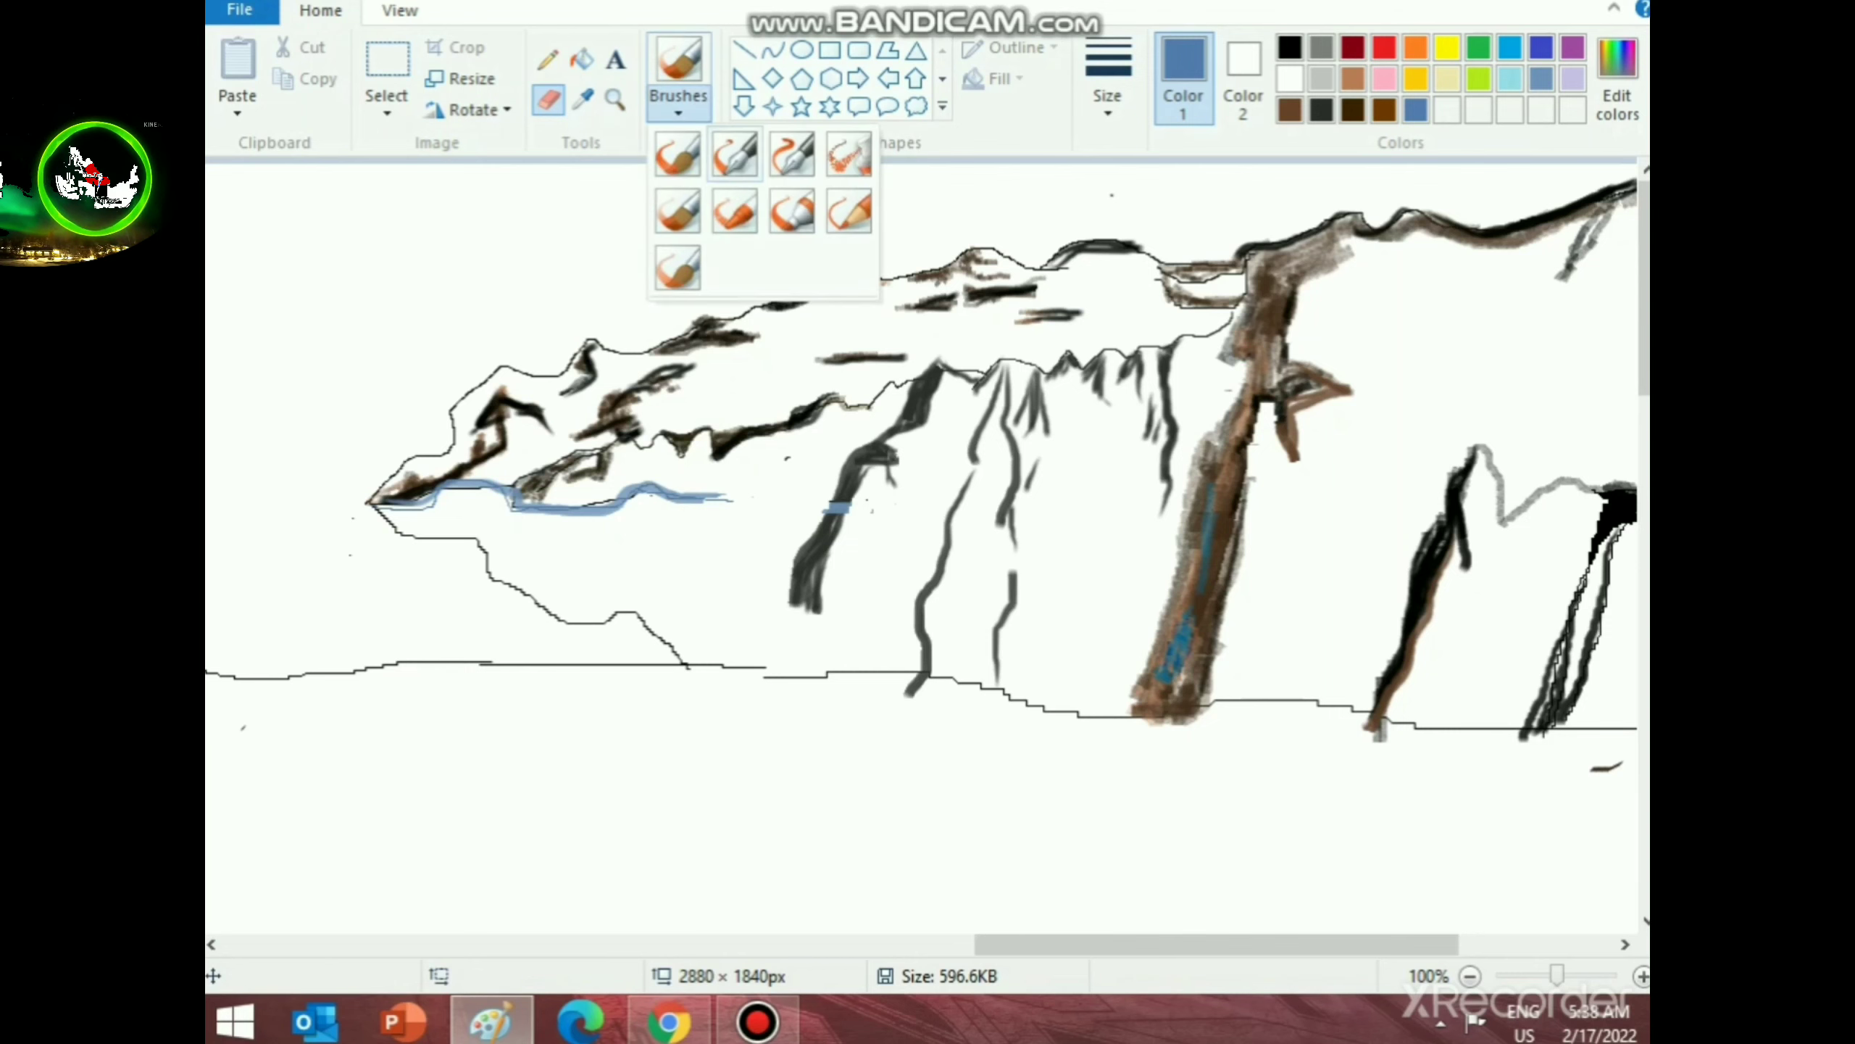
left_click(792, 209)
left_click_drag(713, 501, 843, 506)
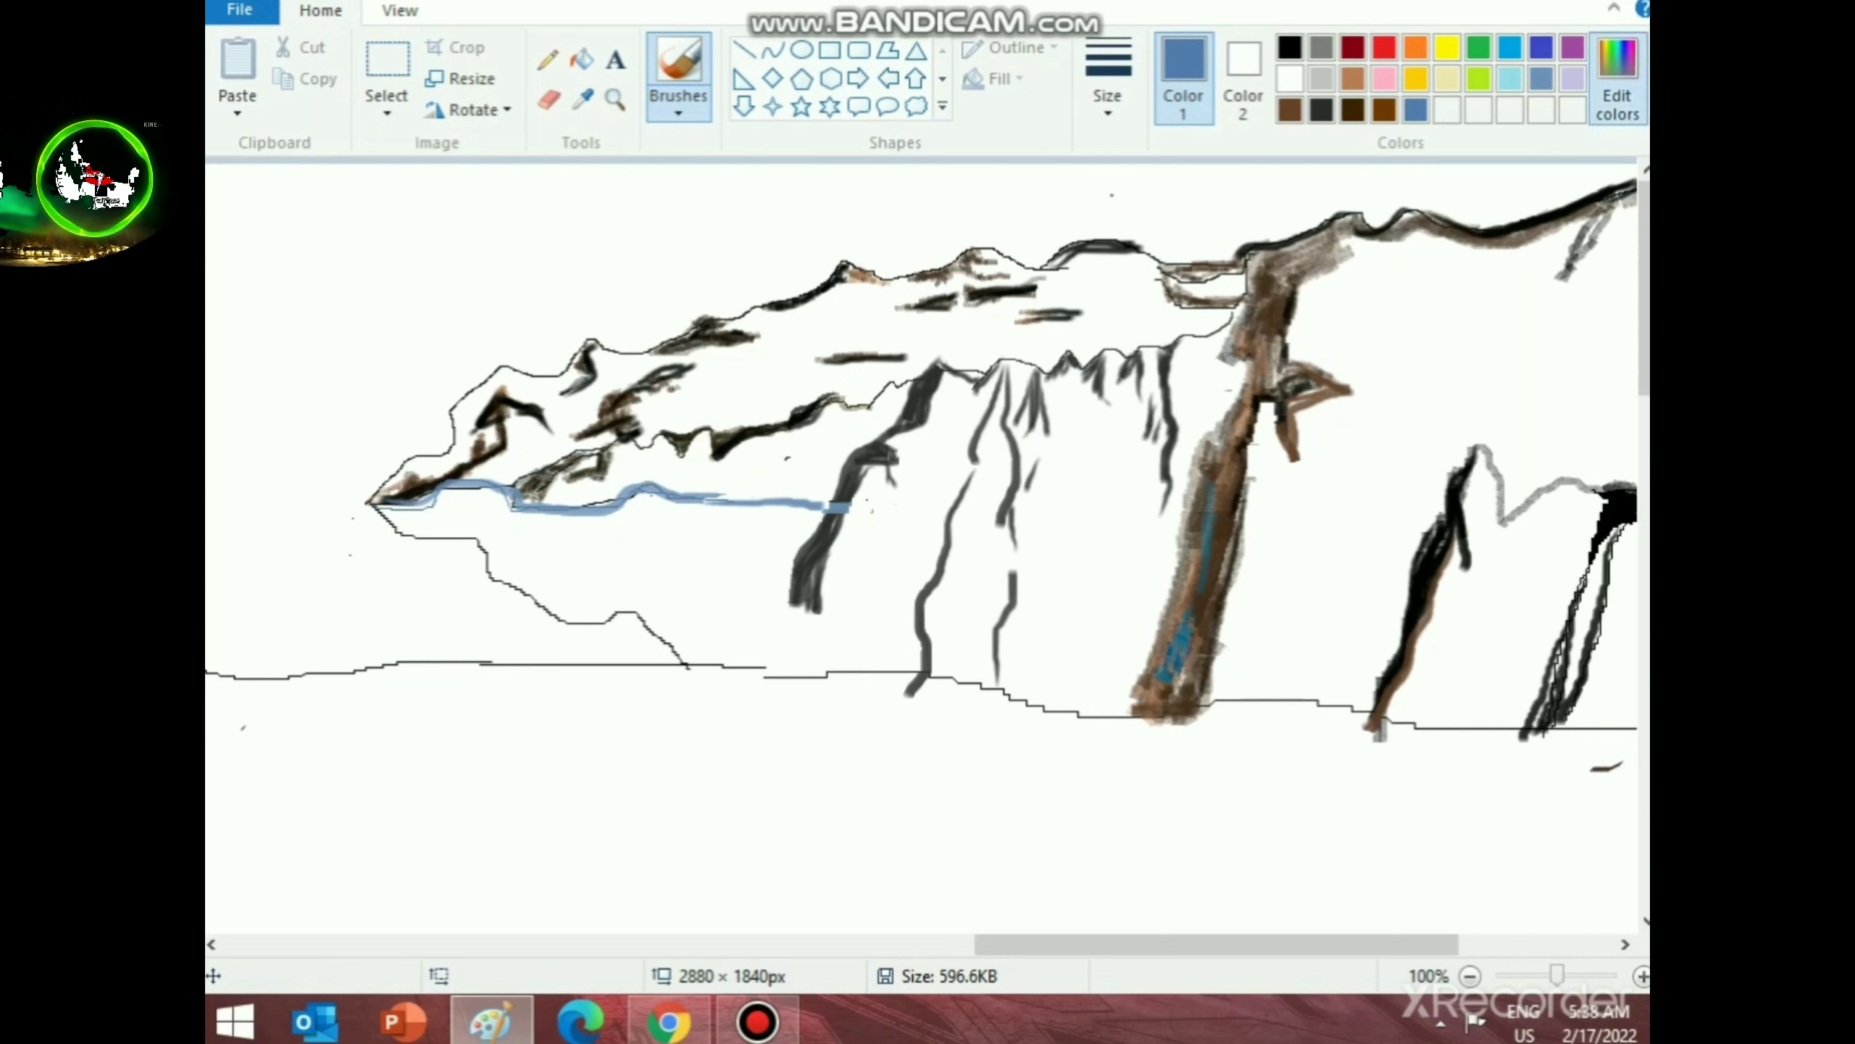
- Set the color to RGB 157, 180, 210 and paint a lighter Marker stroke along the blue-gray line
left_click(1617, 80)
left_click_drag(1235, 420, 1235, 366)
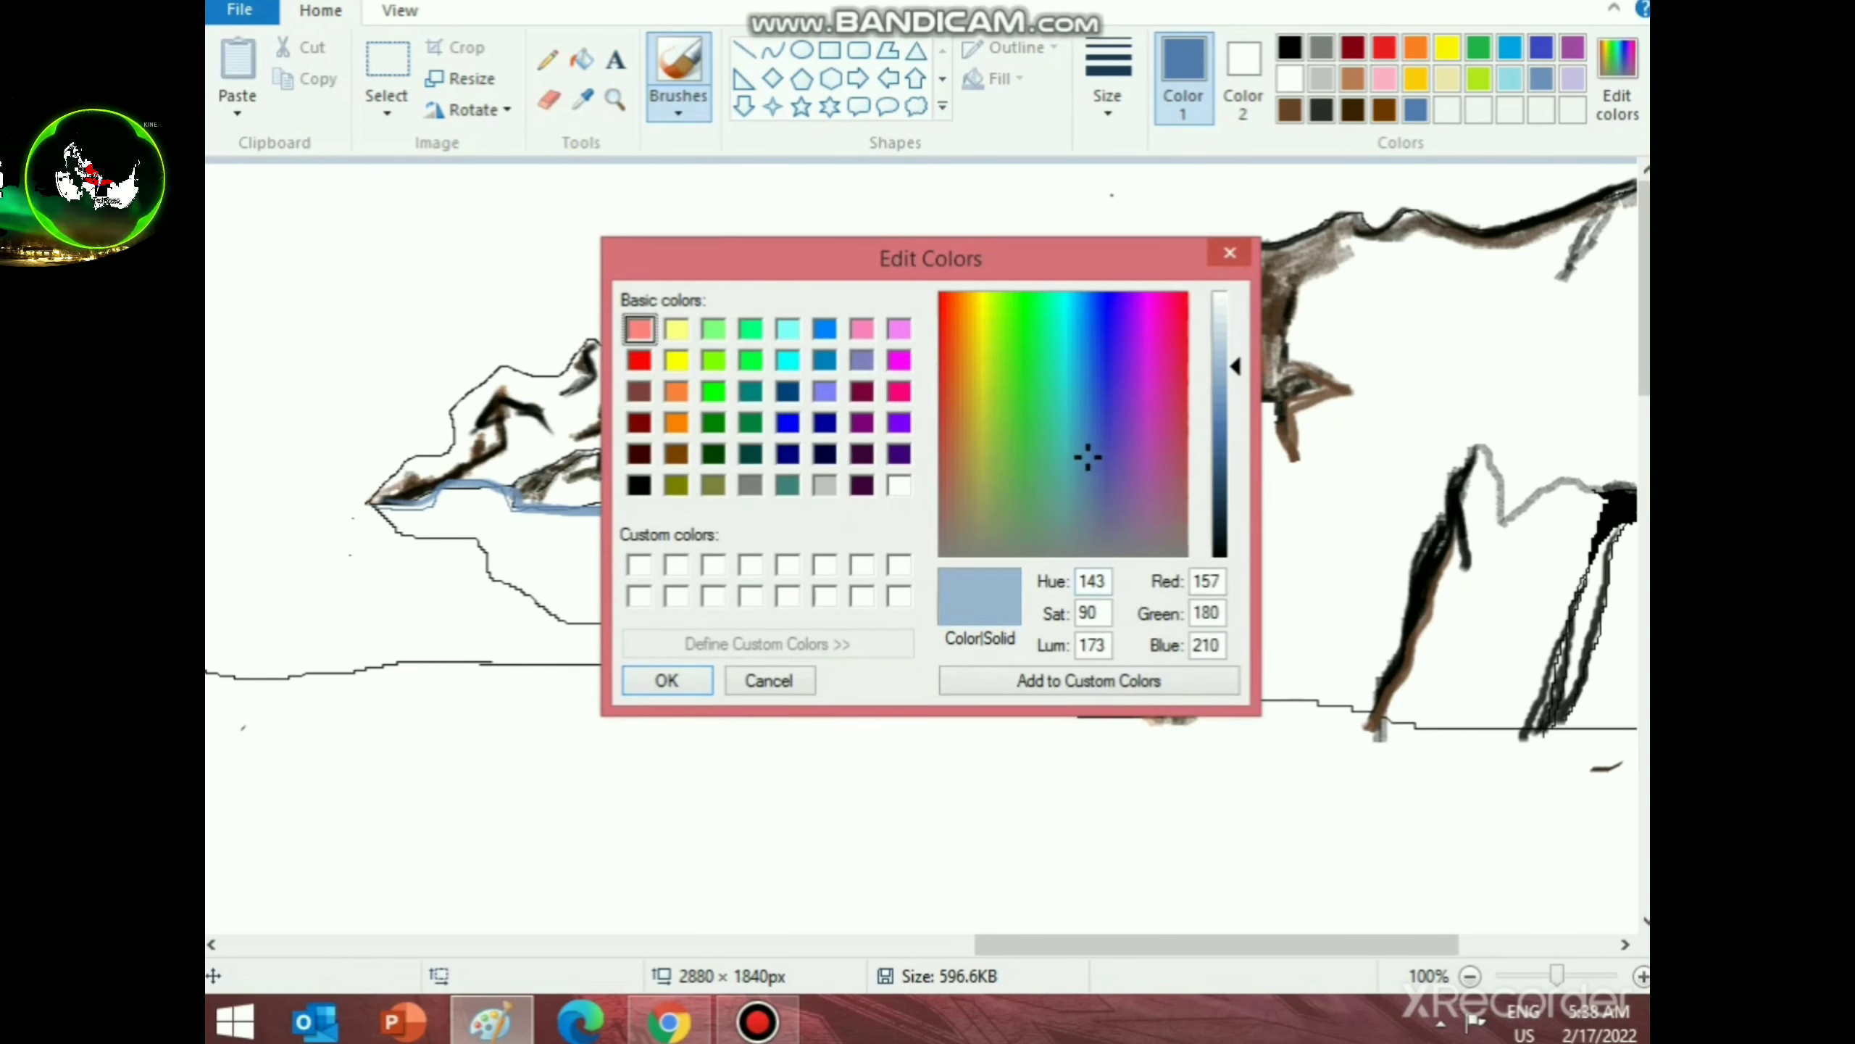
left_click(667, 680)
mouse_move(389, 499)
left_mouse_down()
mouse_move(481, 485)
mouse_move(547, 507)
mouse_move(662, 485)
mouse_move(831, 495)
left_mouse_up()
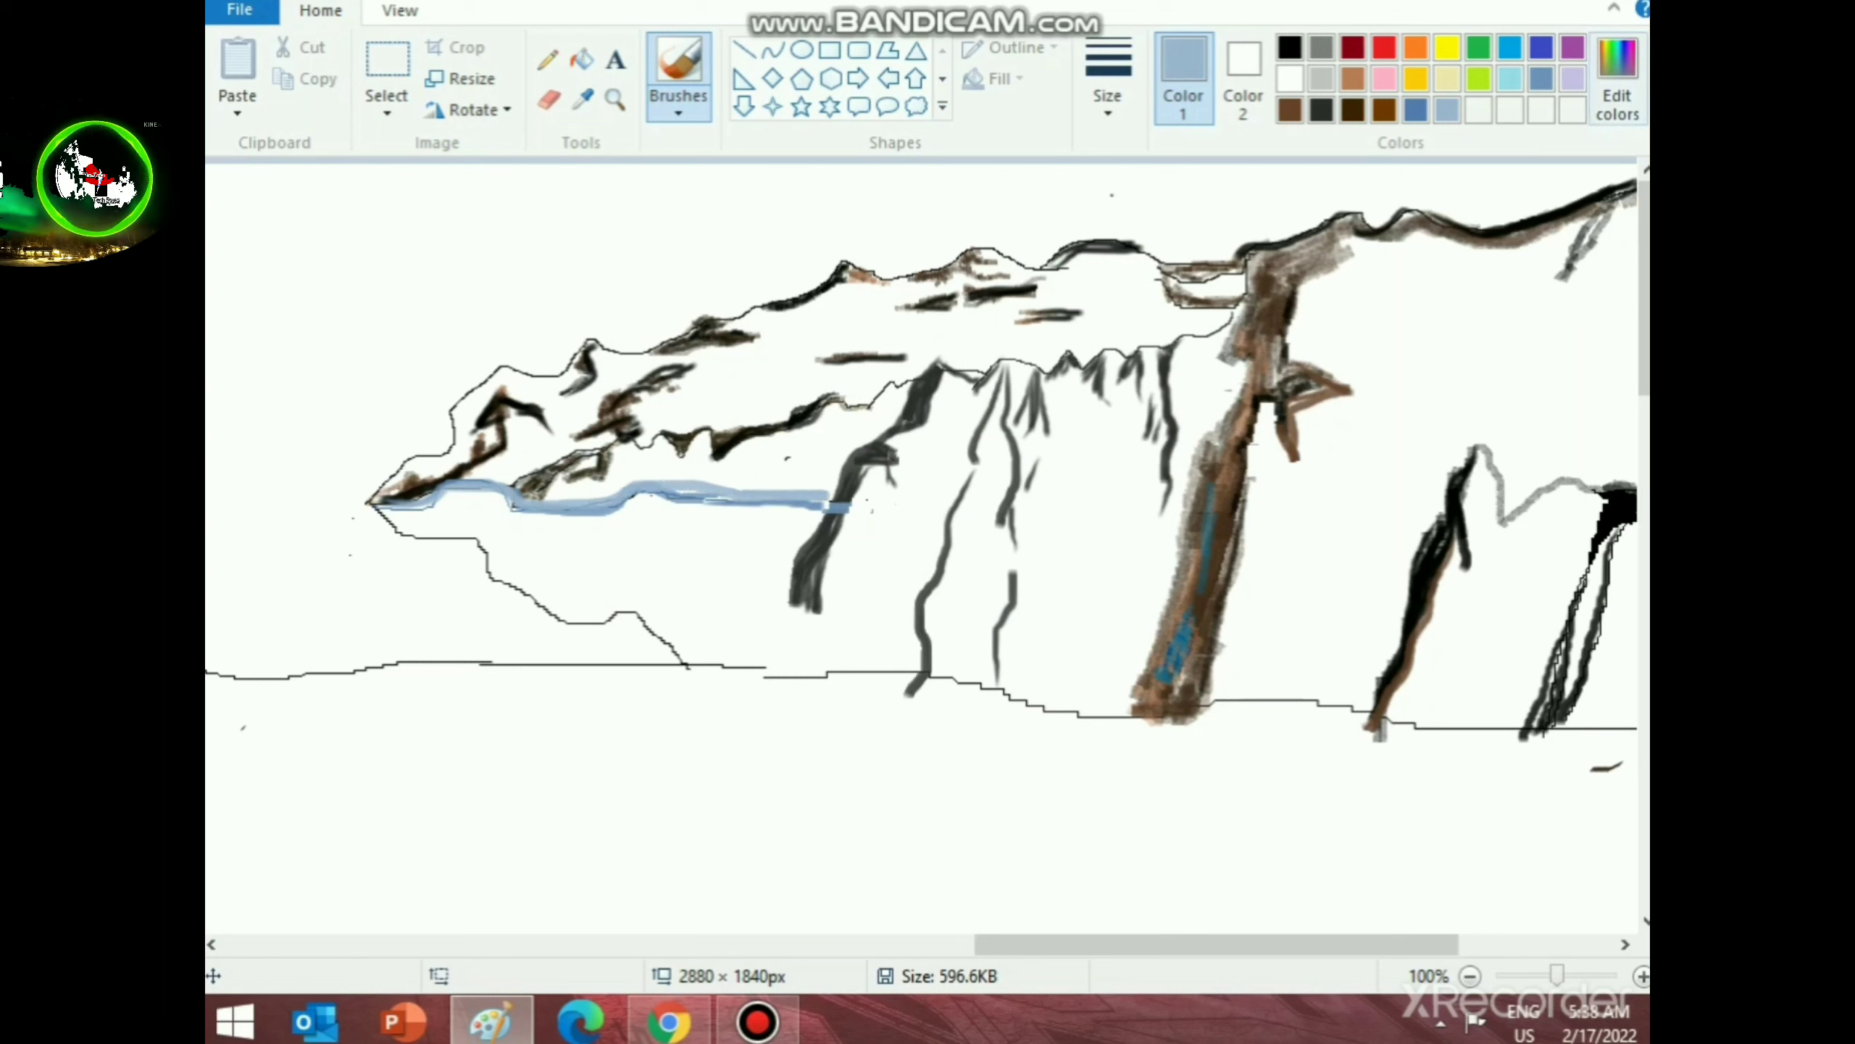
- Set the color to RGB 189, 204, 225 and paint a pale Marker stroke along the underside of the blue band
left_click(1617, 74)
left_click_drag(1234, 364, 1234, 341)
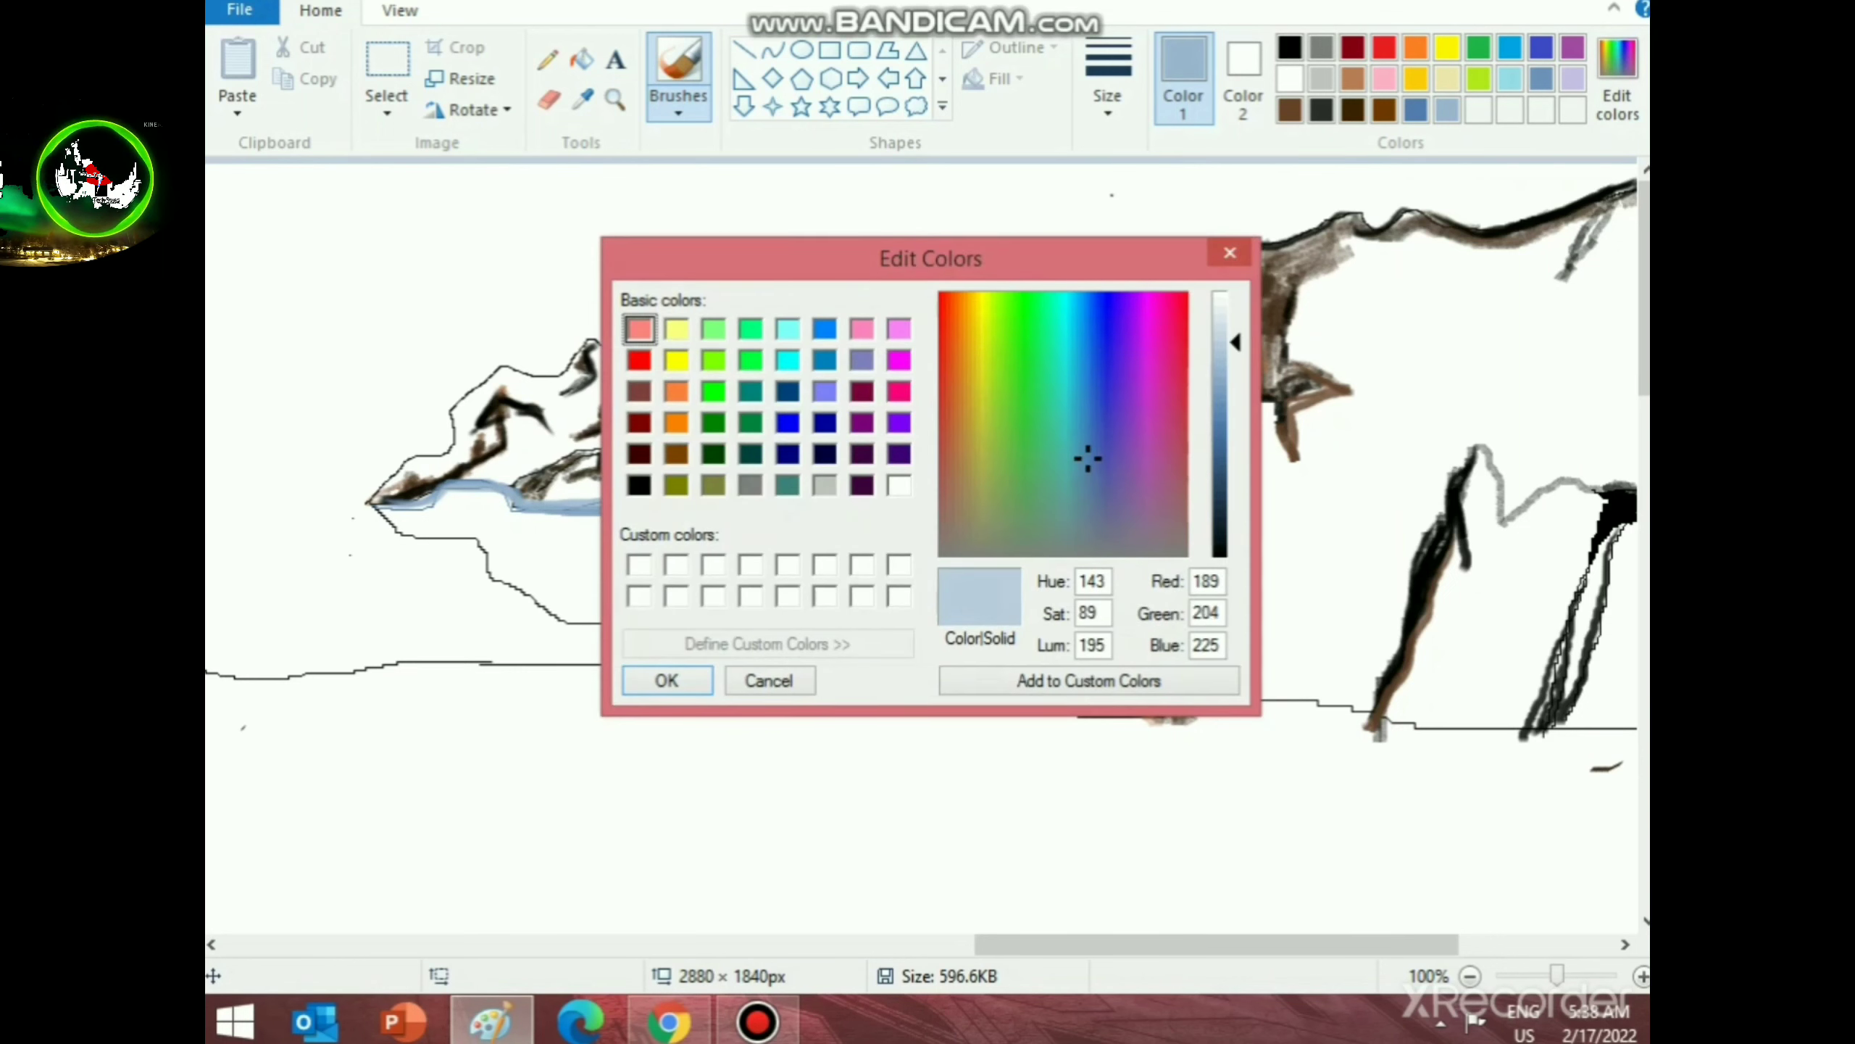
left_click(667, 681)
mouse_move(372, 504)
left_mouse_down()
mouse_move(484, 485)
mouse_move(590, 521)
mouse_move(835, 505)
left_mouse_up()
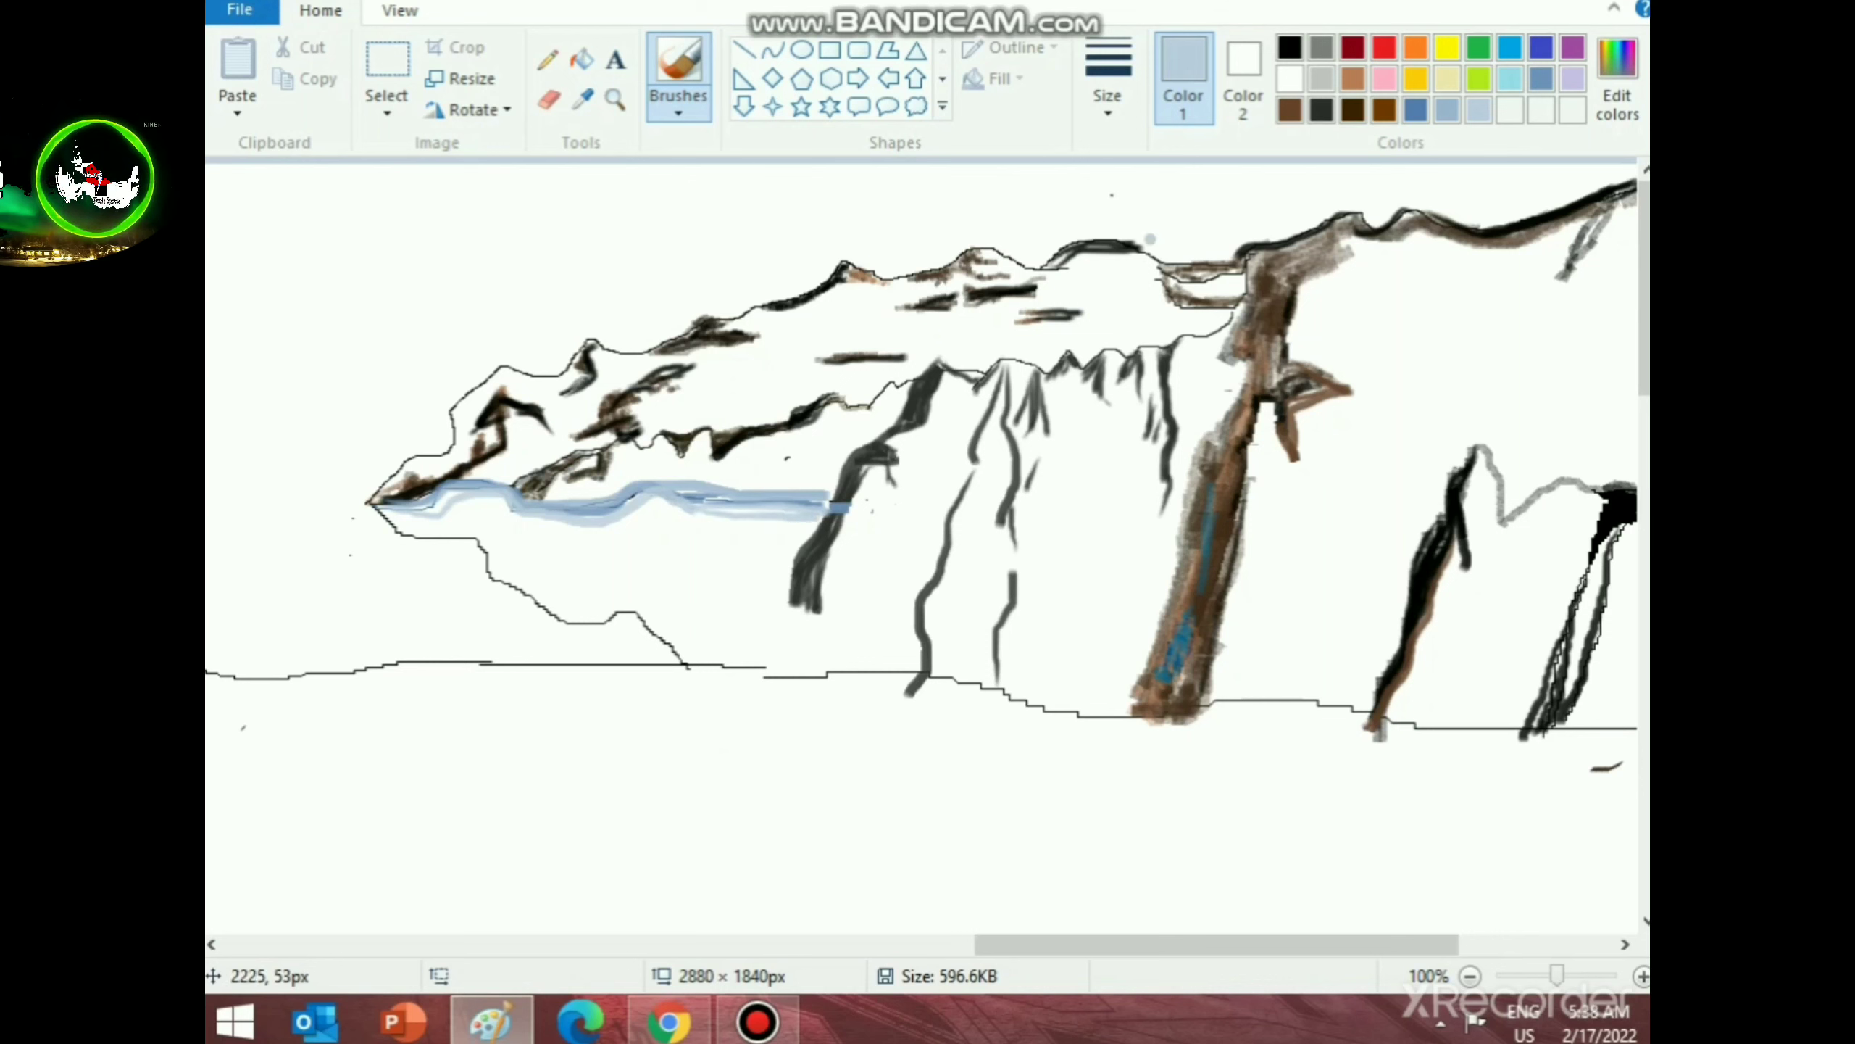
- Set the color to a darker blue-gray and trace thin Pencil accents through the blue band
left_click(1617, 84)
left_click_drag(1235, 340, 1235, 403)
key("Return")
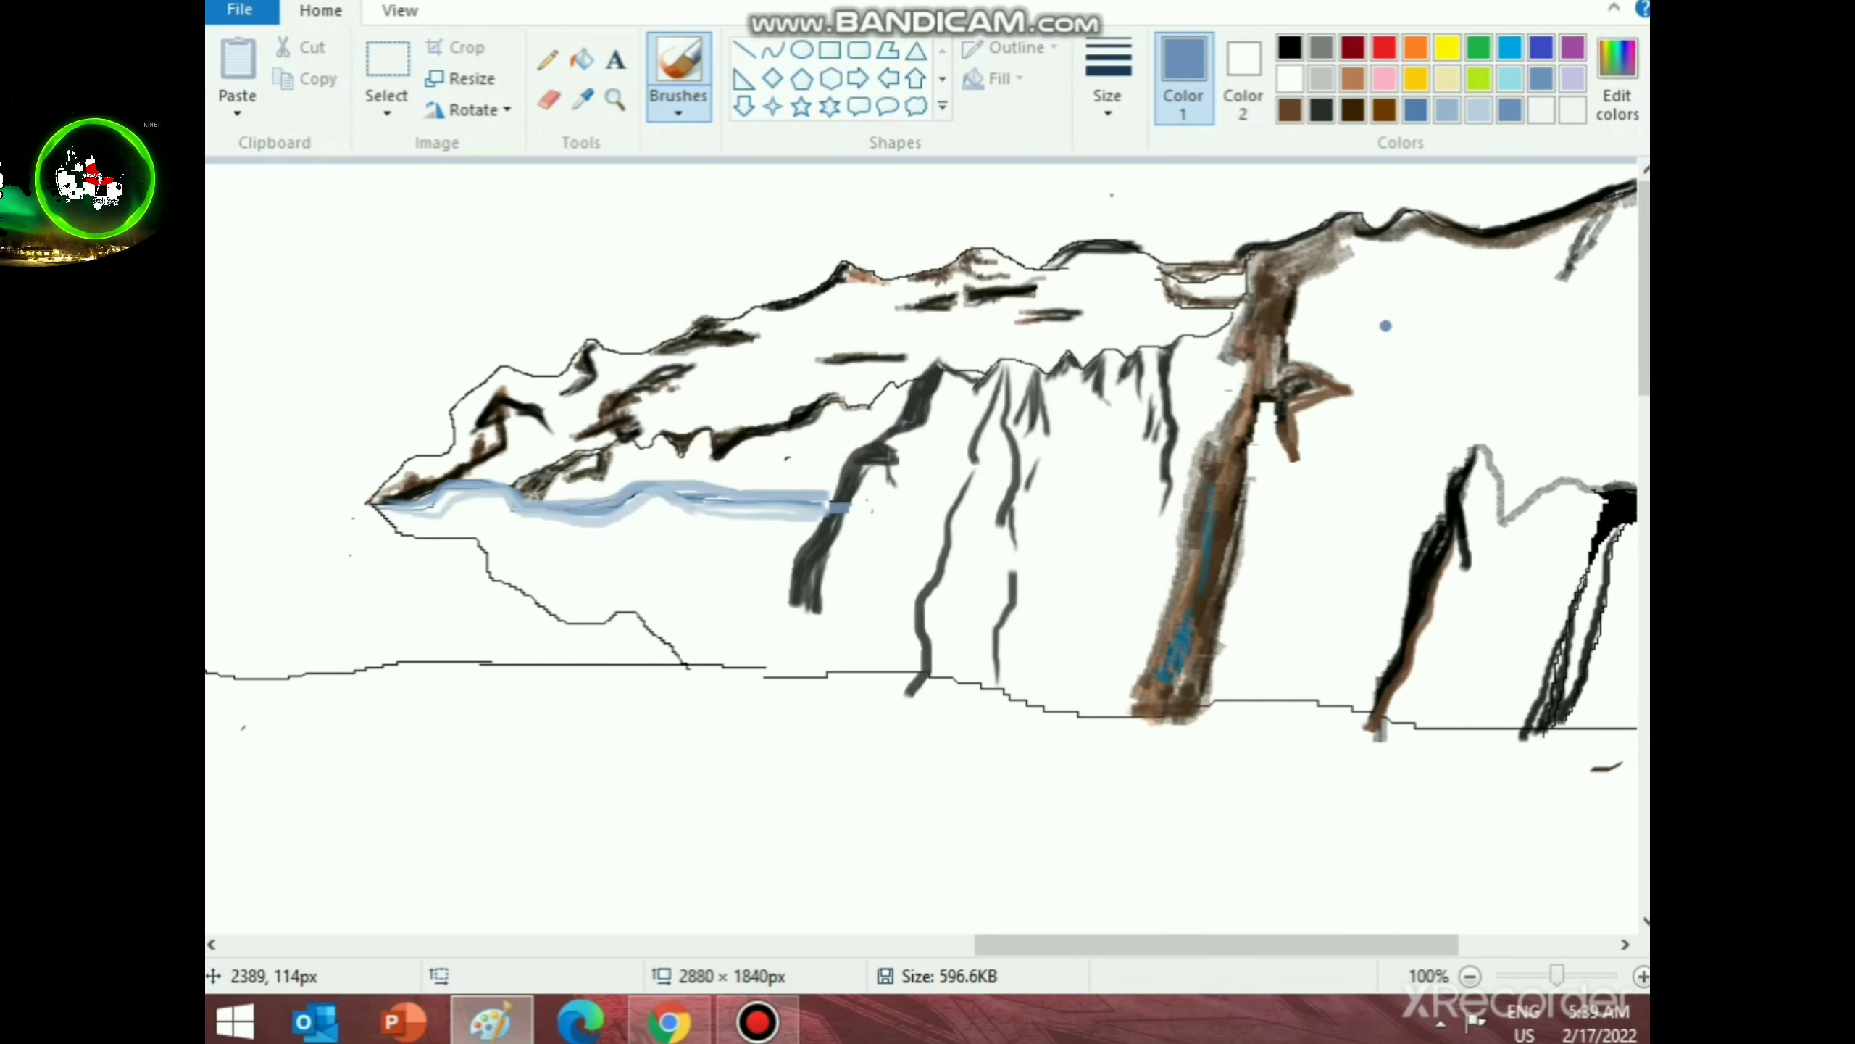
left_click(548, 59)
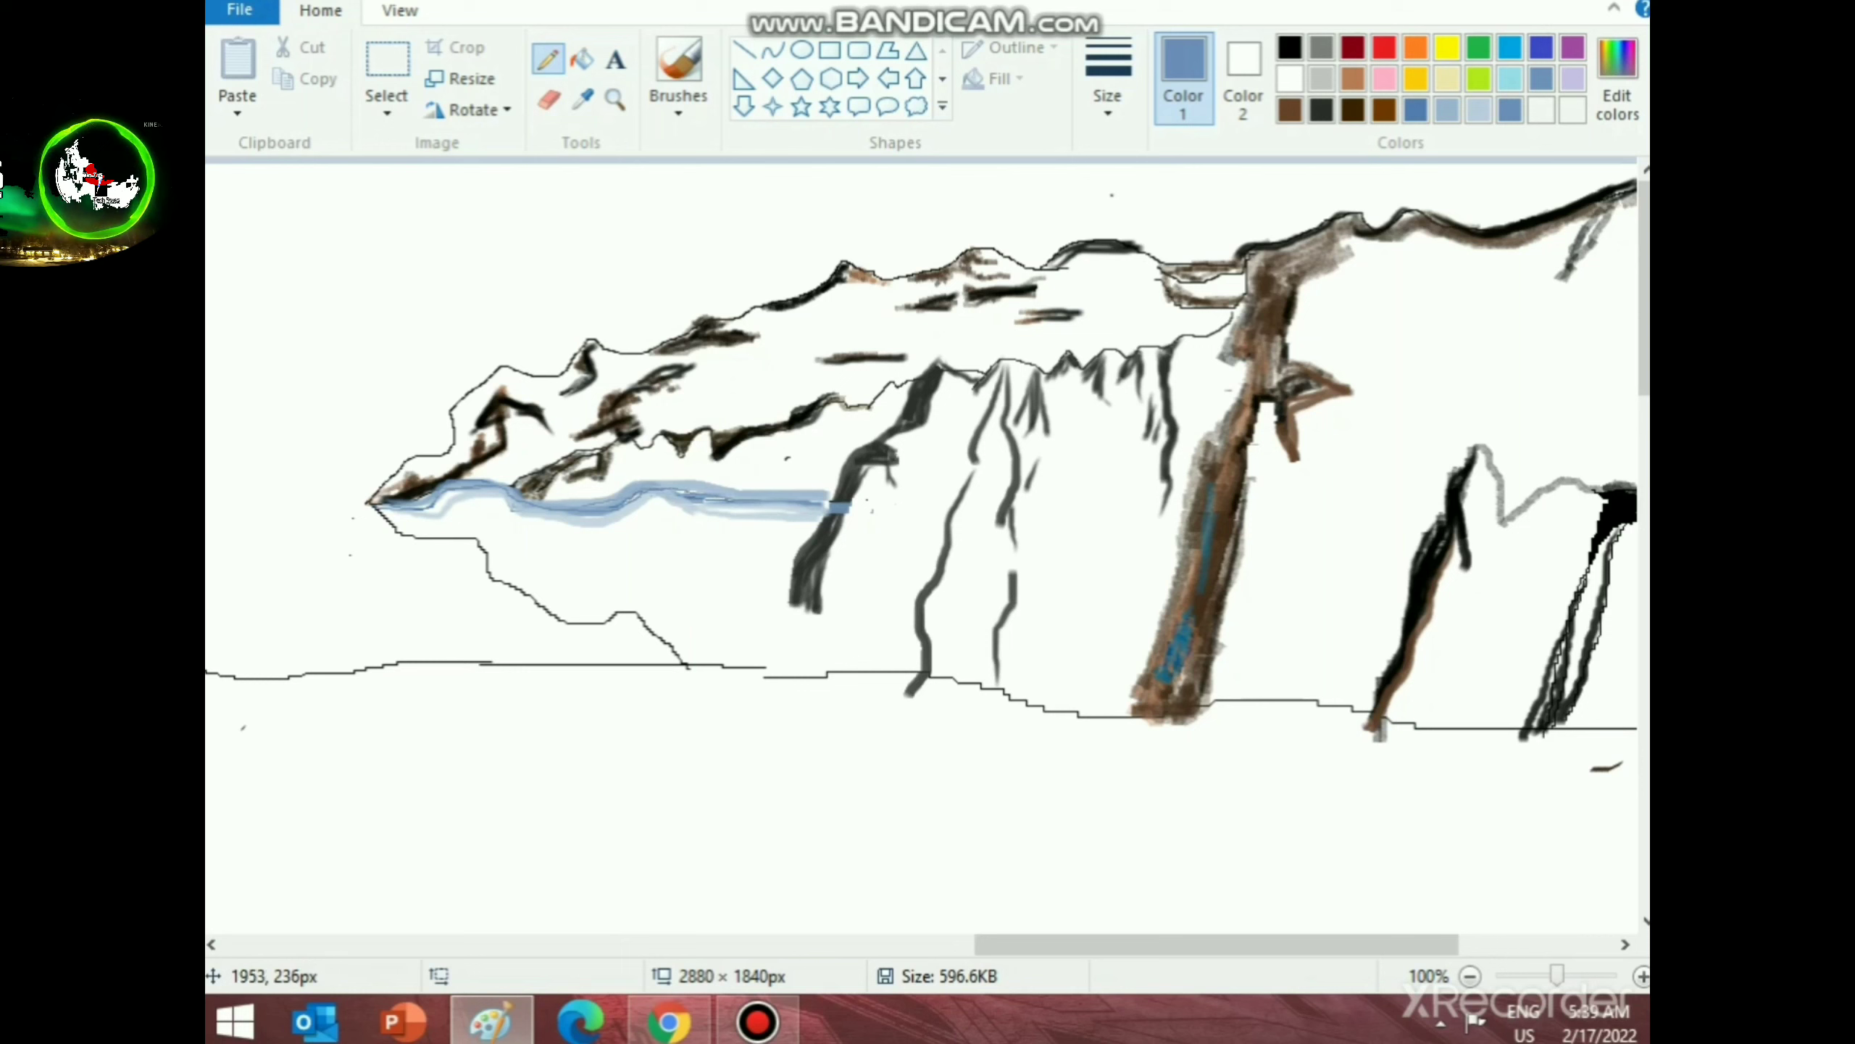
- Darken the blue-gray one shade further and reinforce the thin Pencil line along the blue band
left_click(1617, 73)
left_click_drag(1235, 403, 1235, 428)
left_click(679, 681)
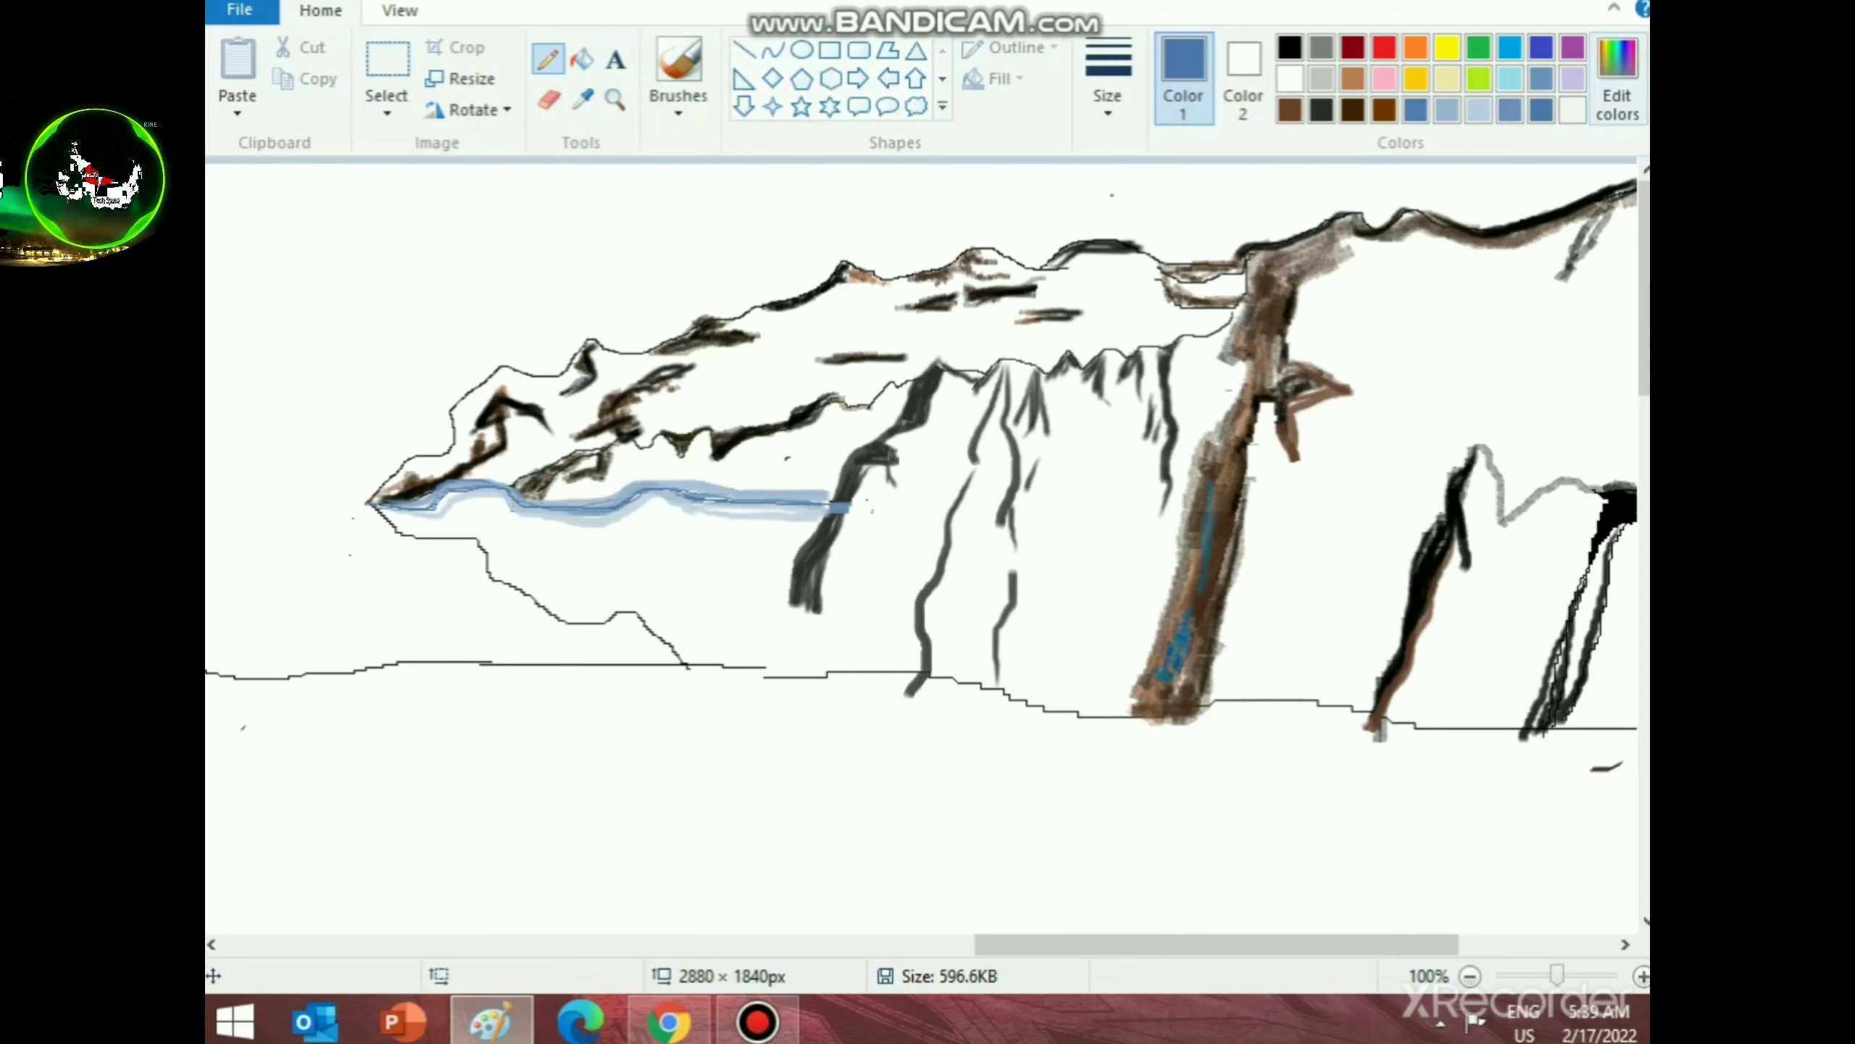
- Add thin white Pencil highlights along the blue band below the cliffs
left_click(1290, 78)
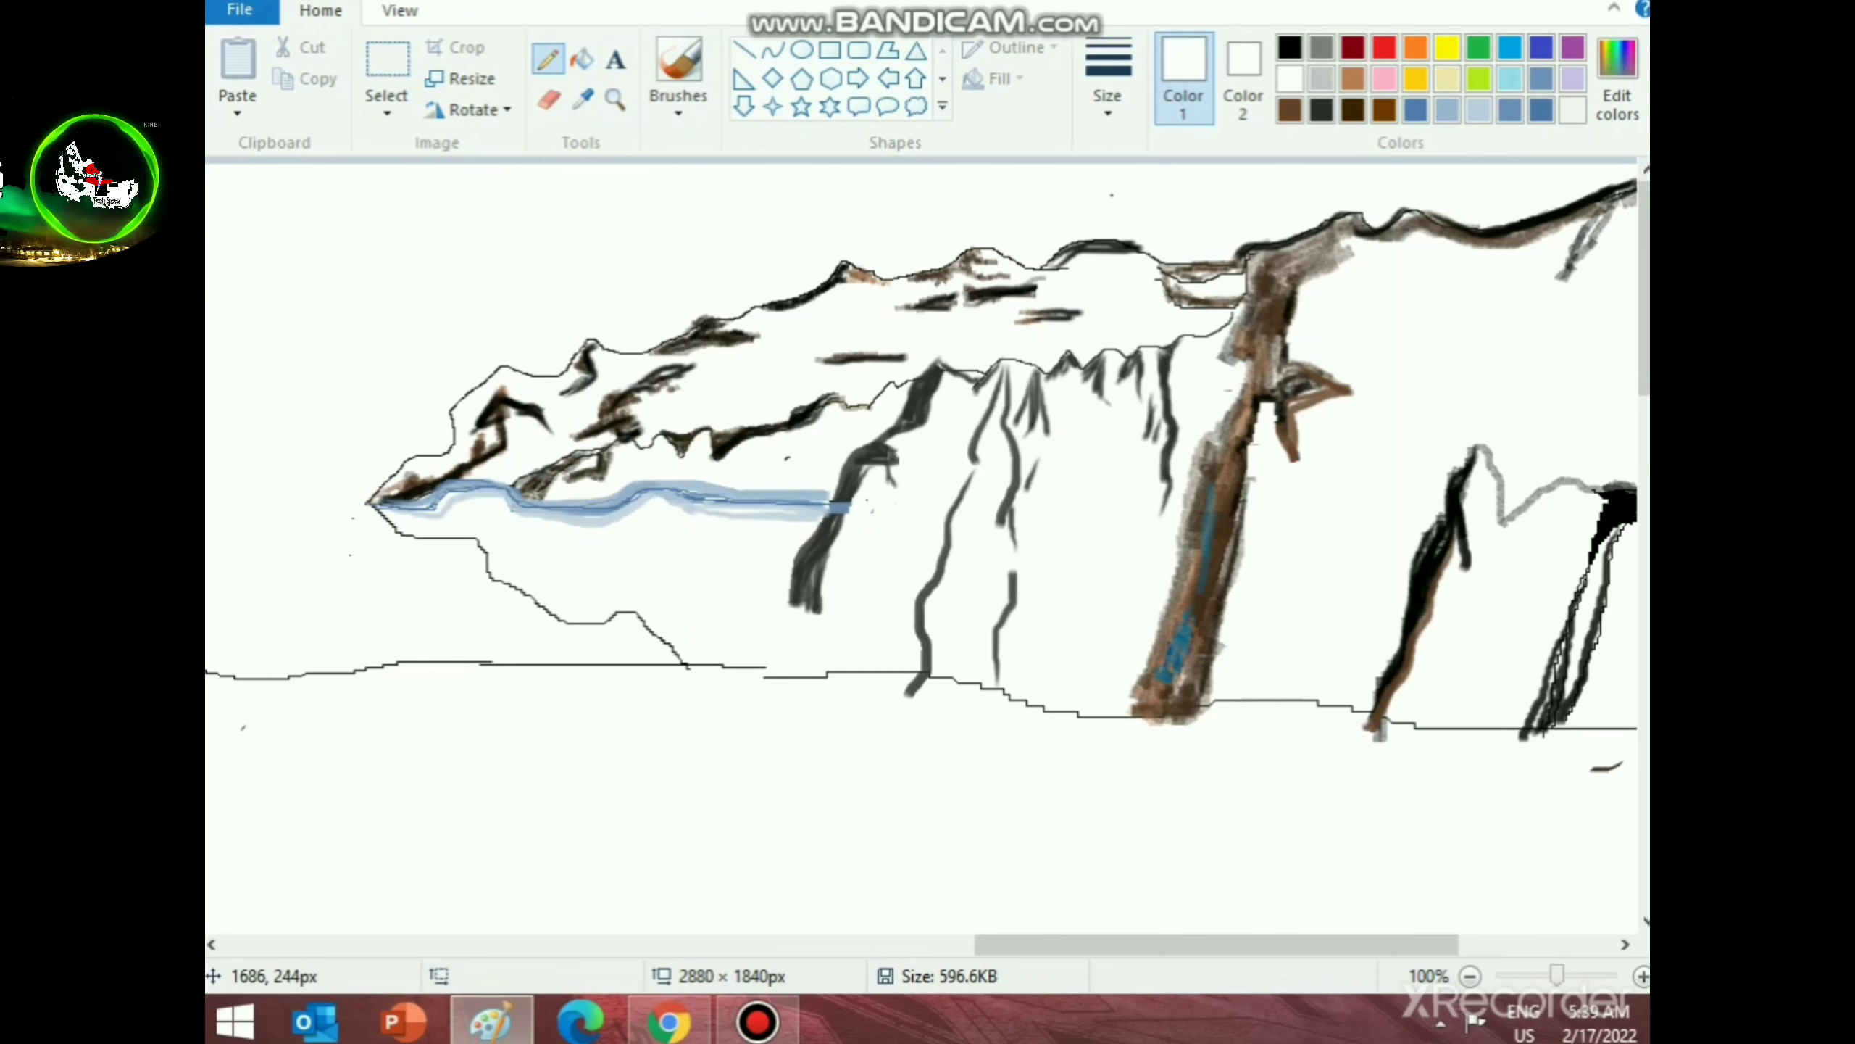
scroll(920, 548, "up", 1, "ctrl")
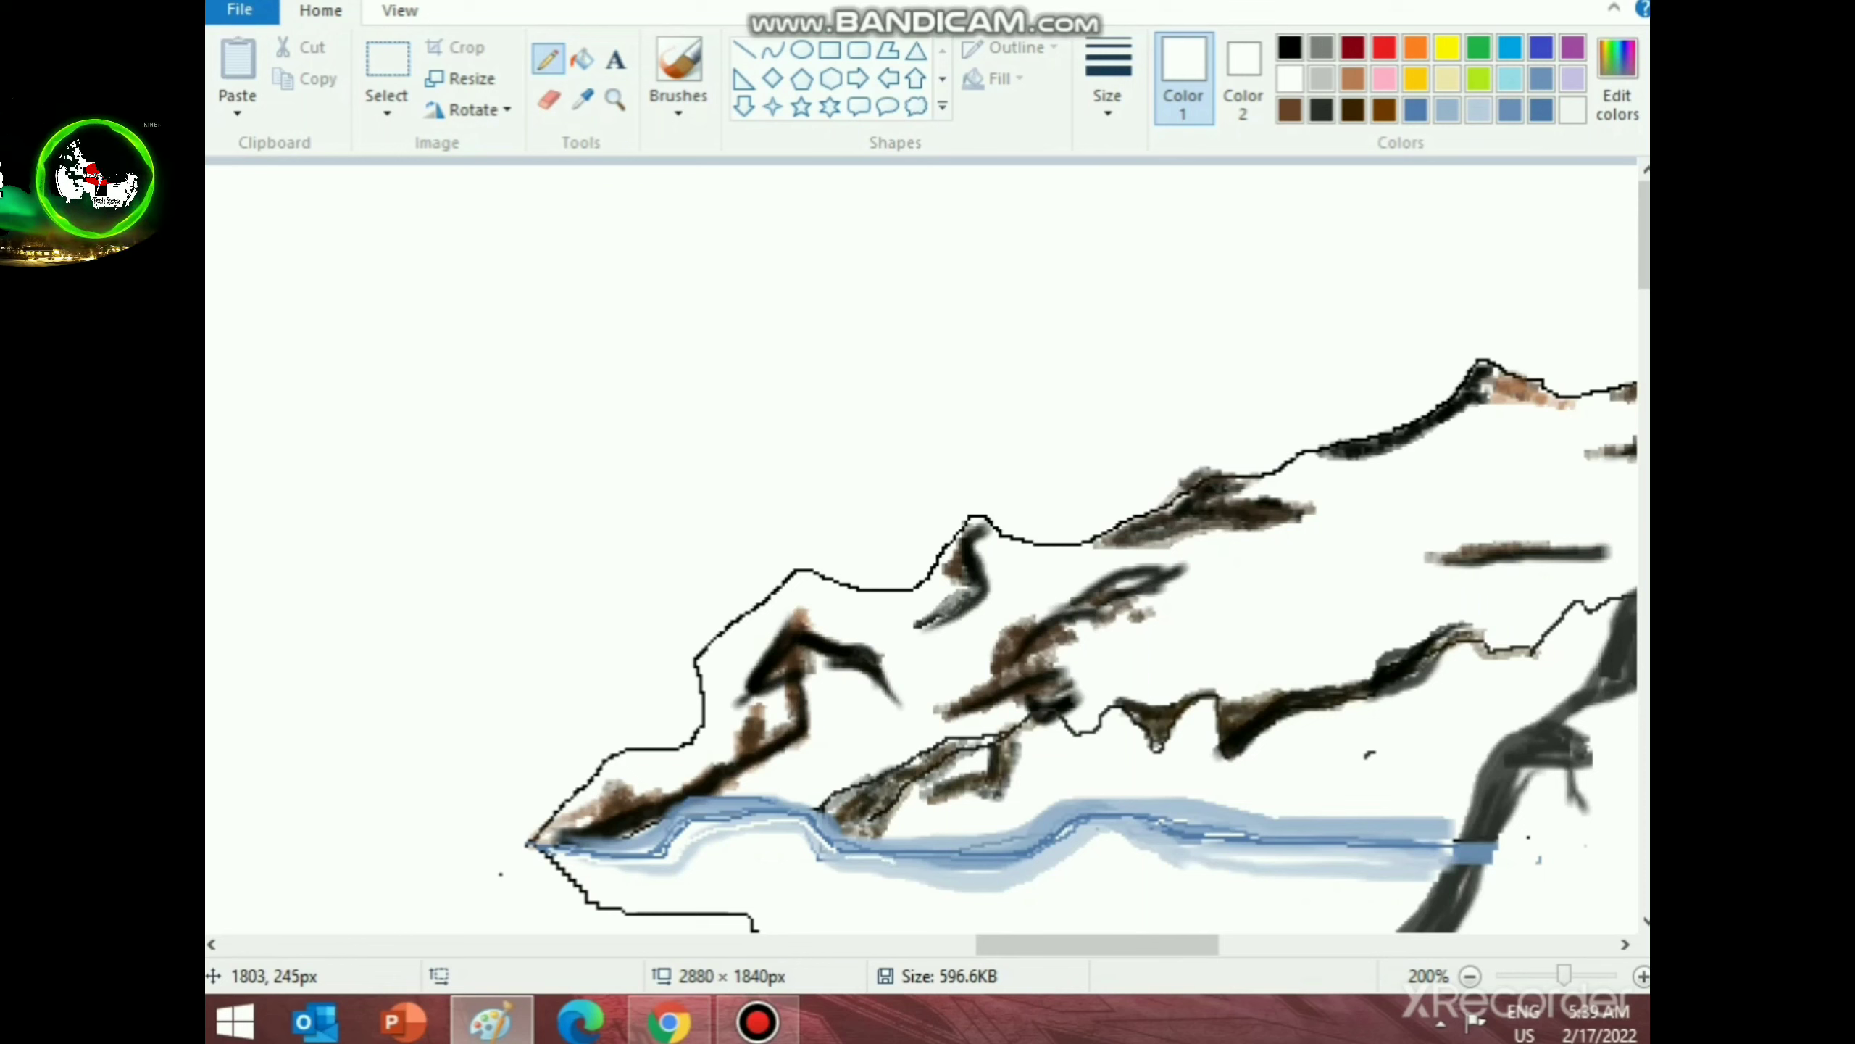
left_click_drag(1083, 833, 1435, 852)
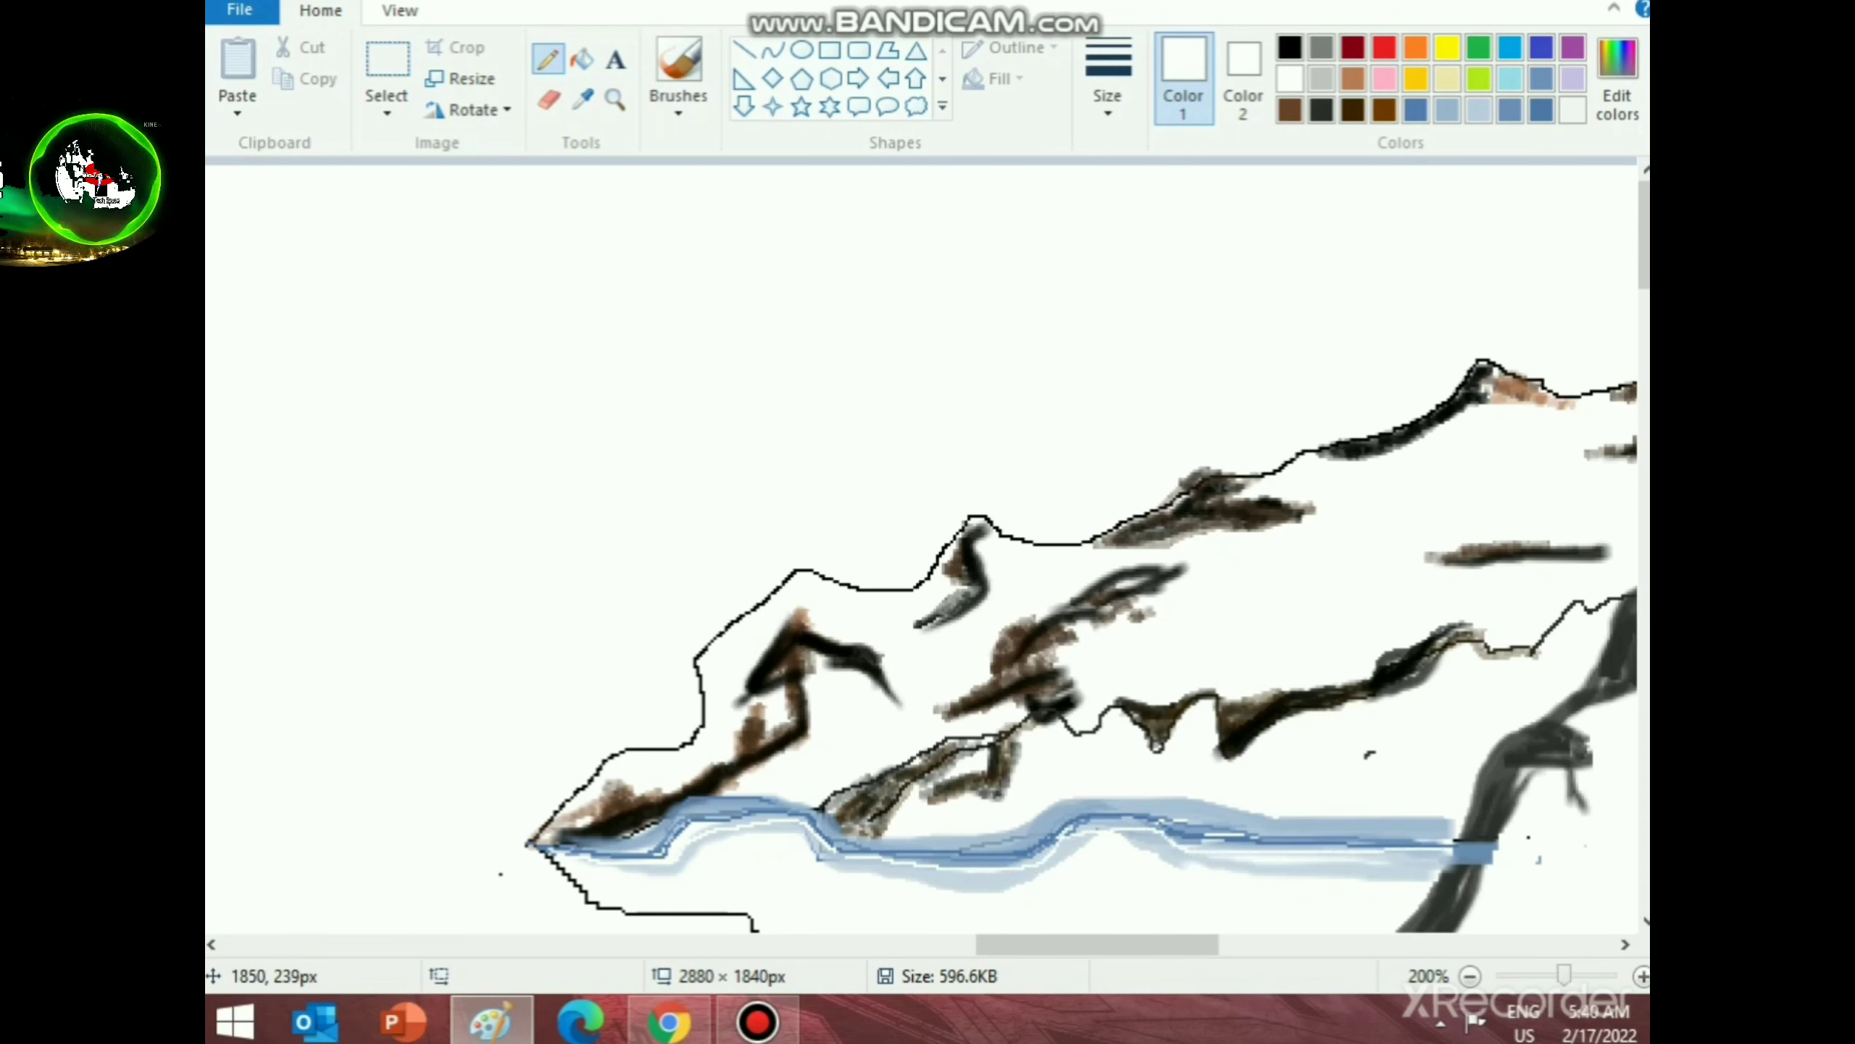
- Draw thin Pencil lines in the custom RGB 84, 123, 177 blue along the lower part of the blue band
left_click(1416, 109)
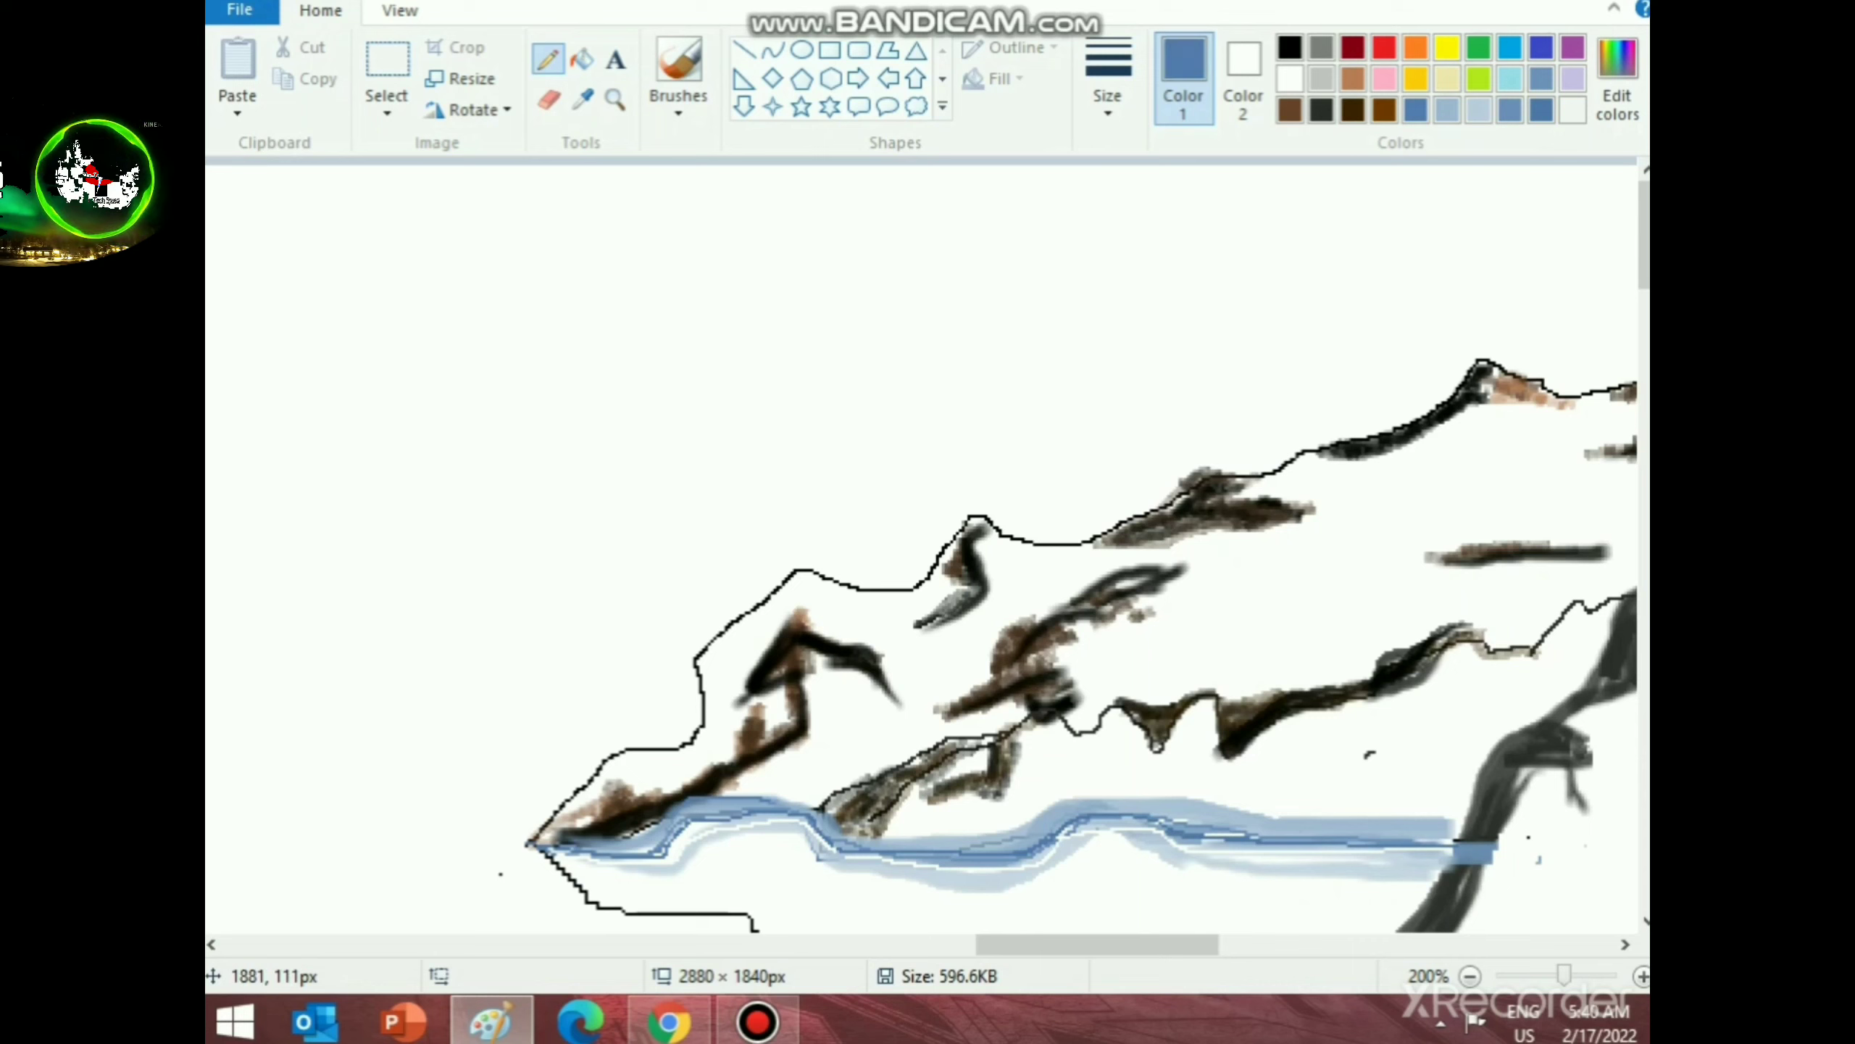
mouse_move(862, 855)
left_mouse_down()
mouse_move(961, 877)
mouse_move(1044, 864)
left_mouse_up()
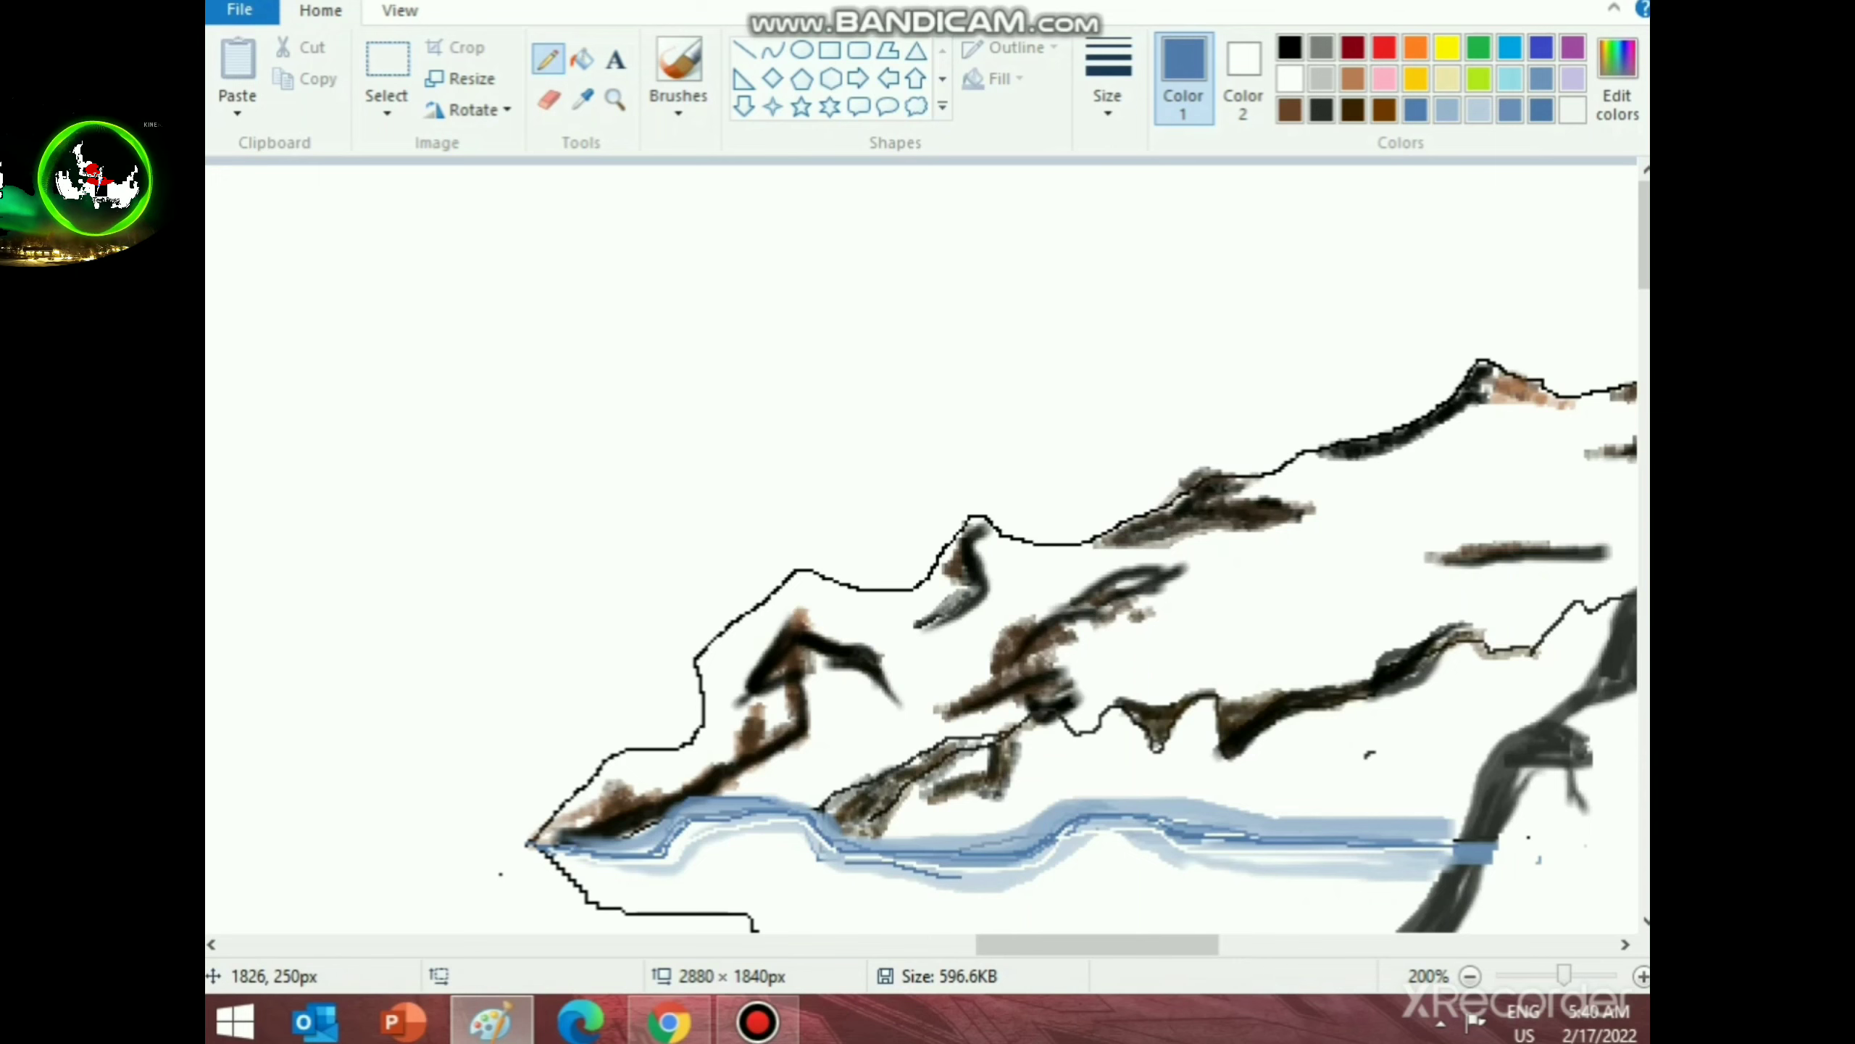
mouse_move(959, 877)
left_mouse_down()
mouse_move(1003, 876)
mouse_move(1091, 817)
mouse_move(1192, 849)
mouse_move(1435, 858)
left_mouse_up()
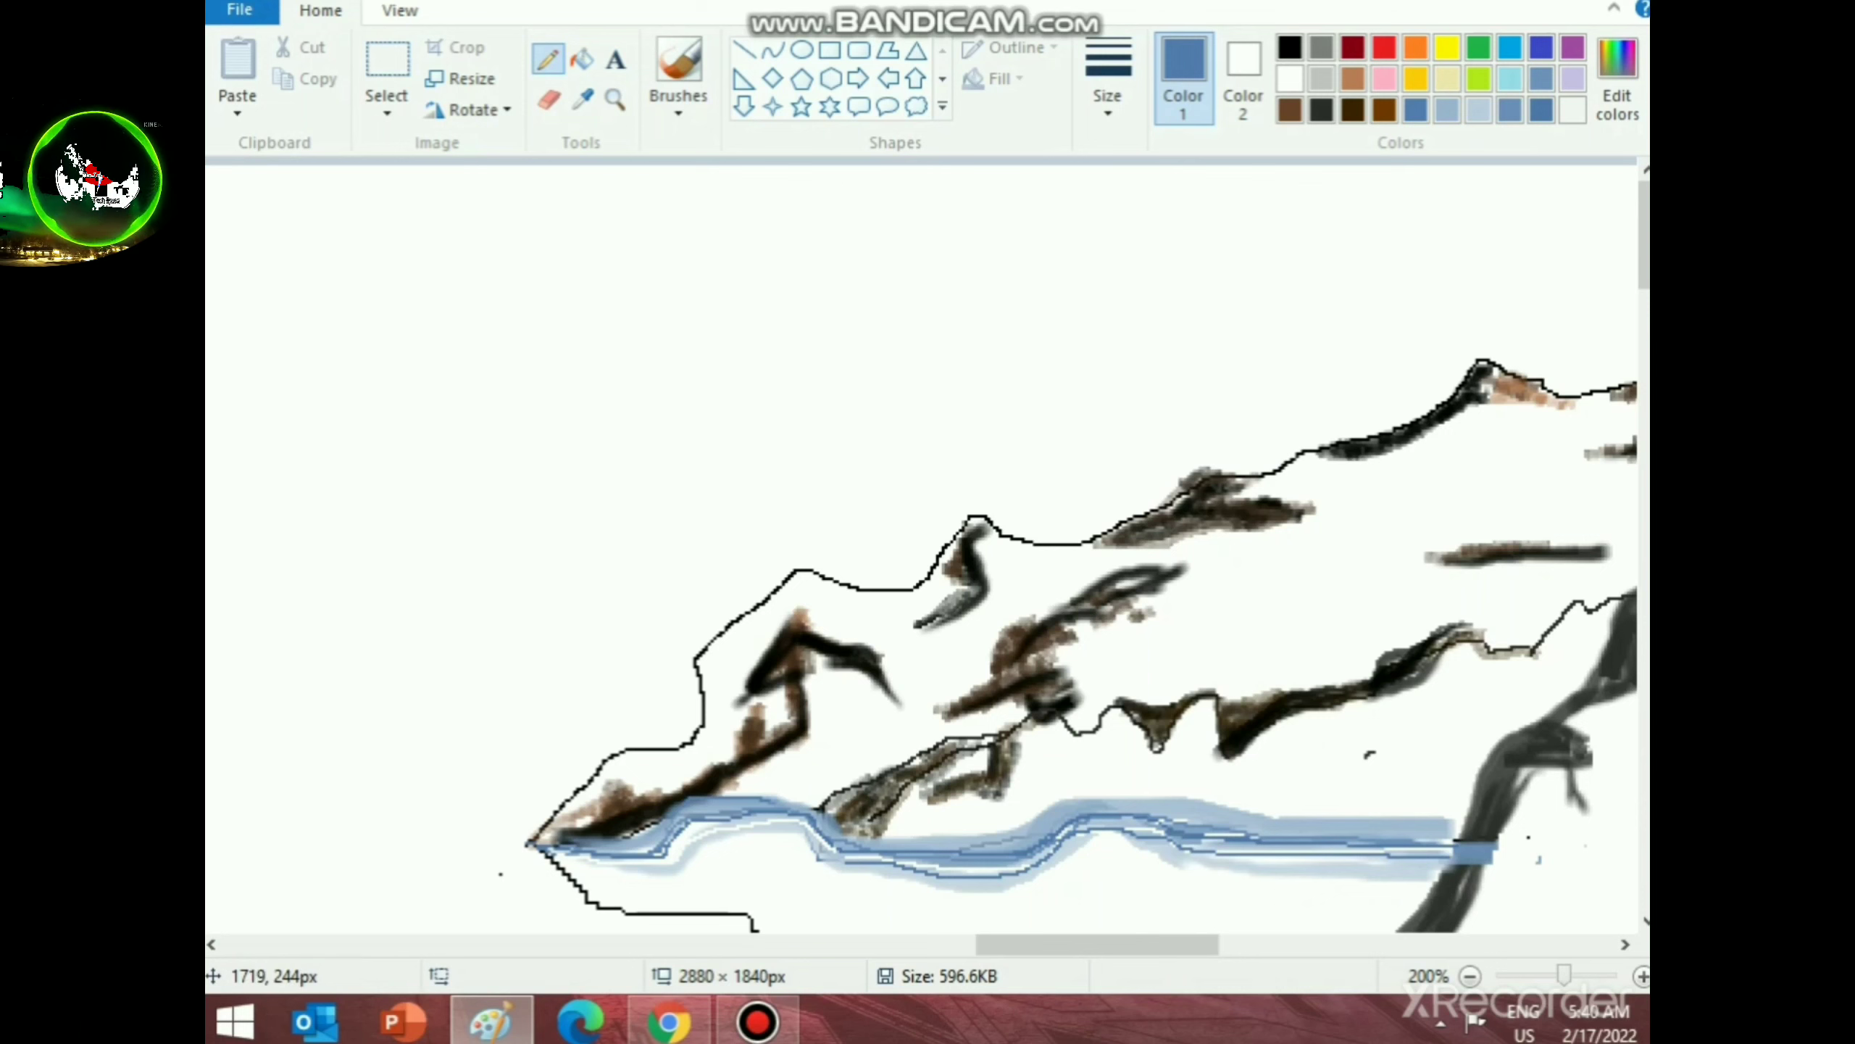
left_click_drag(595, 863, 792, 833)
scroll(830, 859, "down", 2)
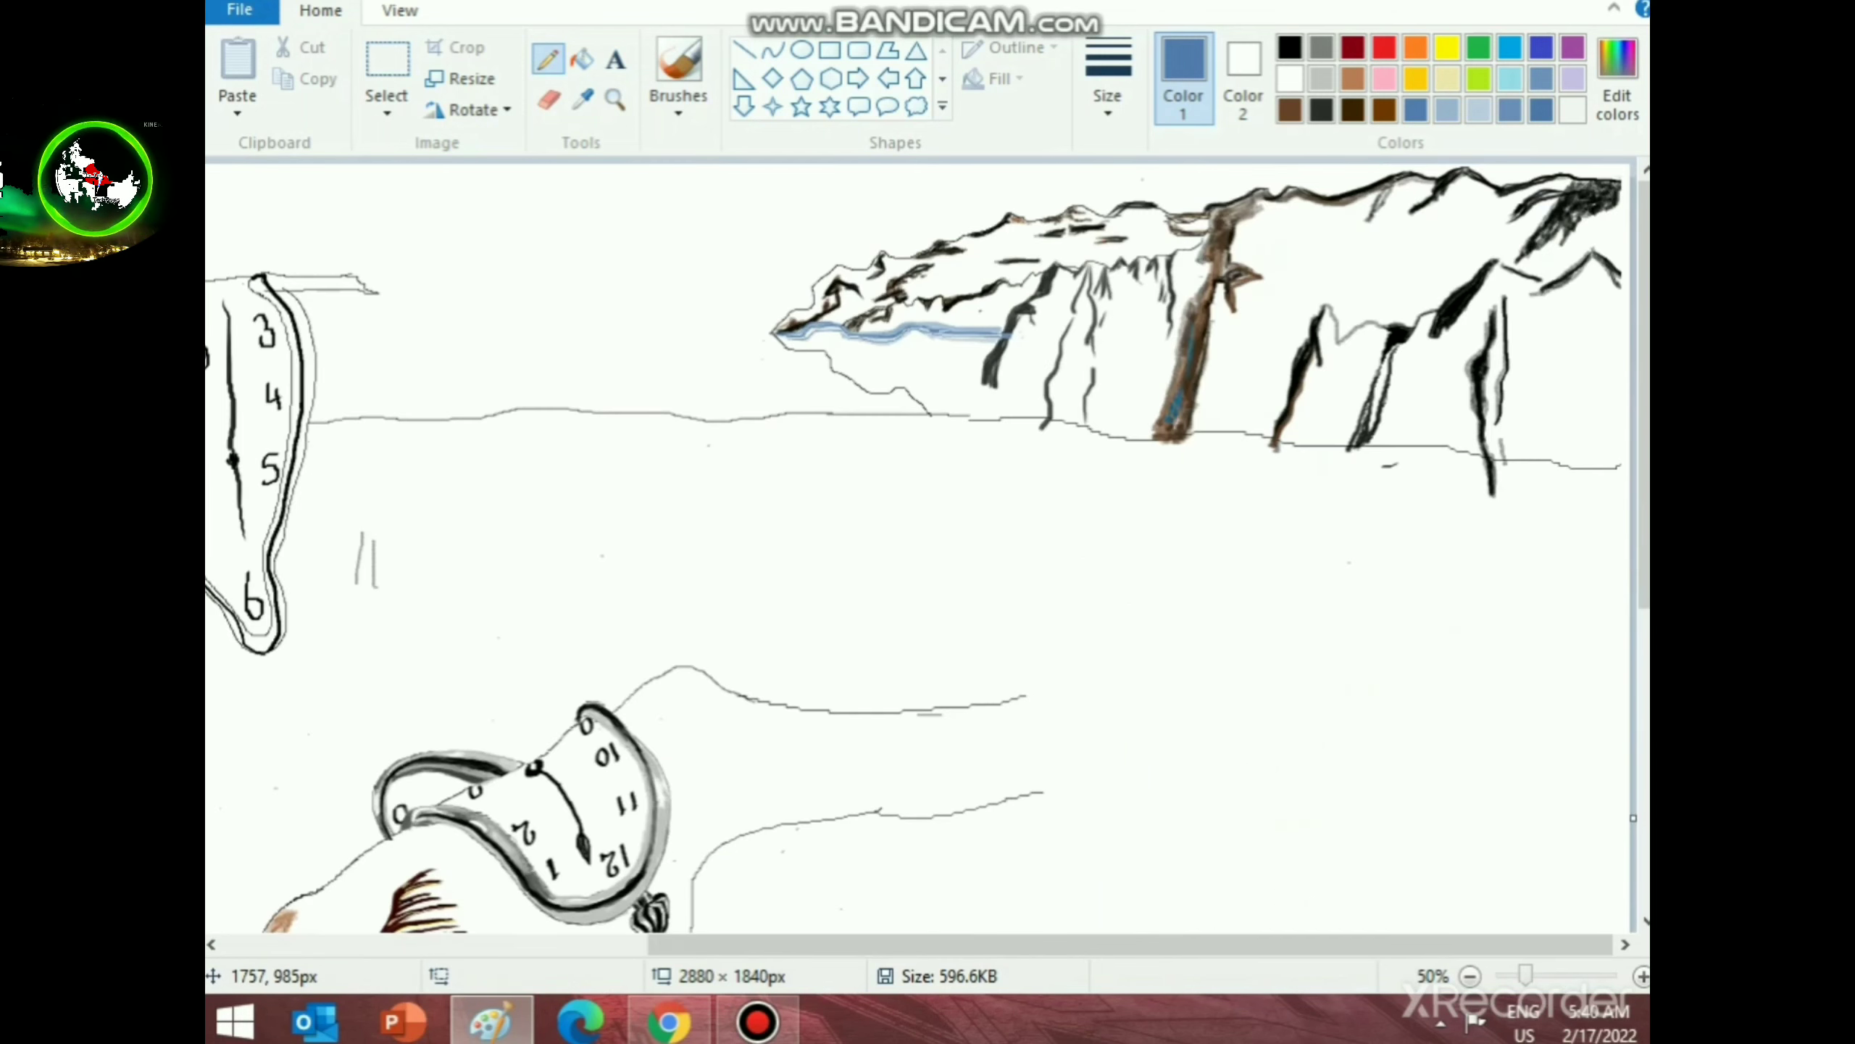
- Add more thin white Pencil highlights between the blue lines, from the cliff's left tip toward the grey cliff edge
scroll(813, 874, "up", 1)
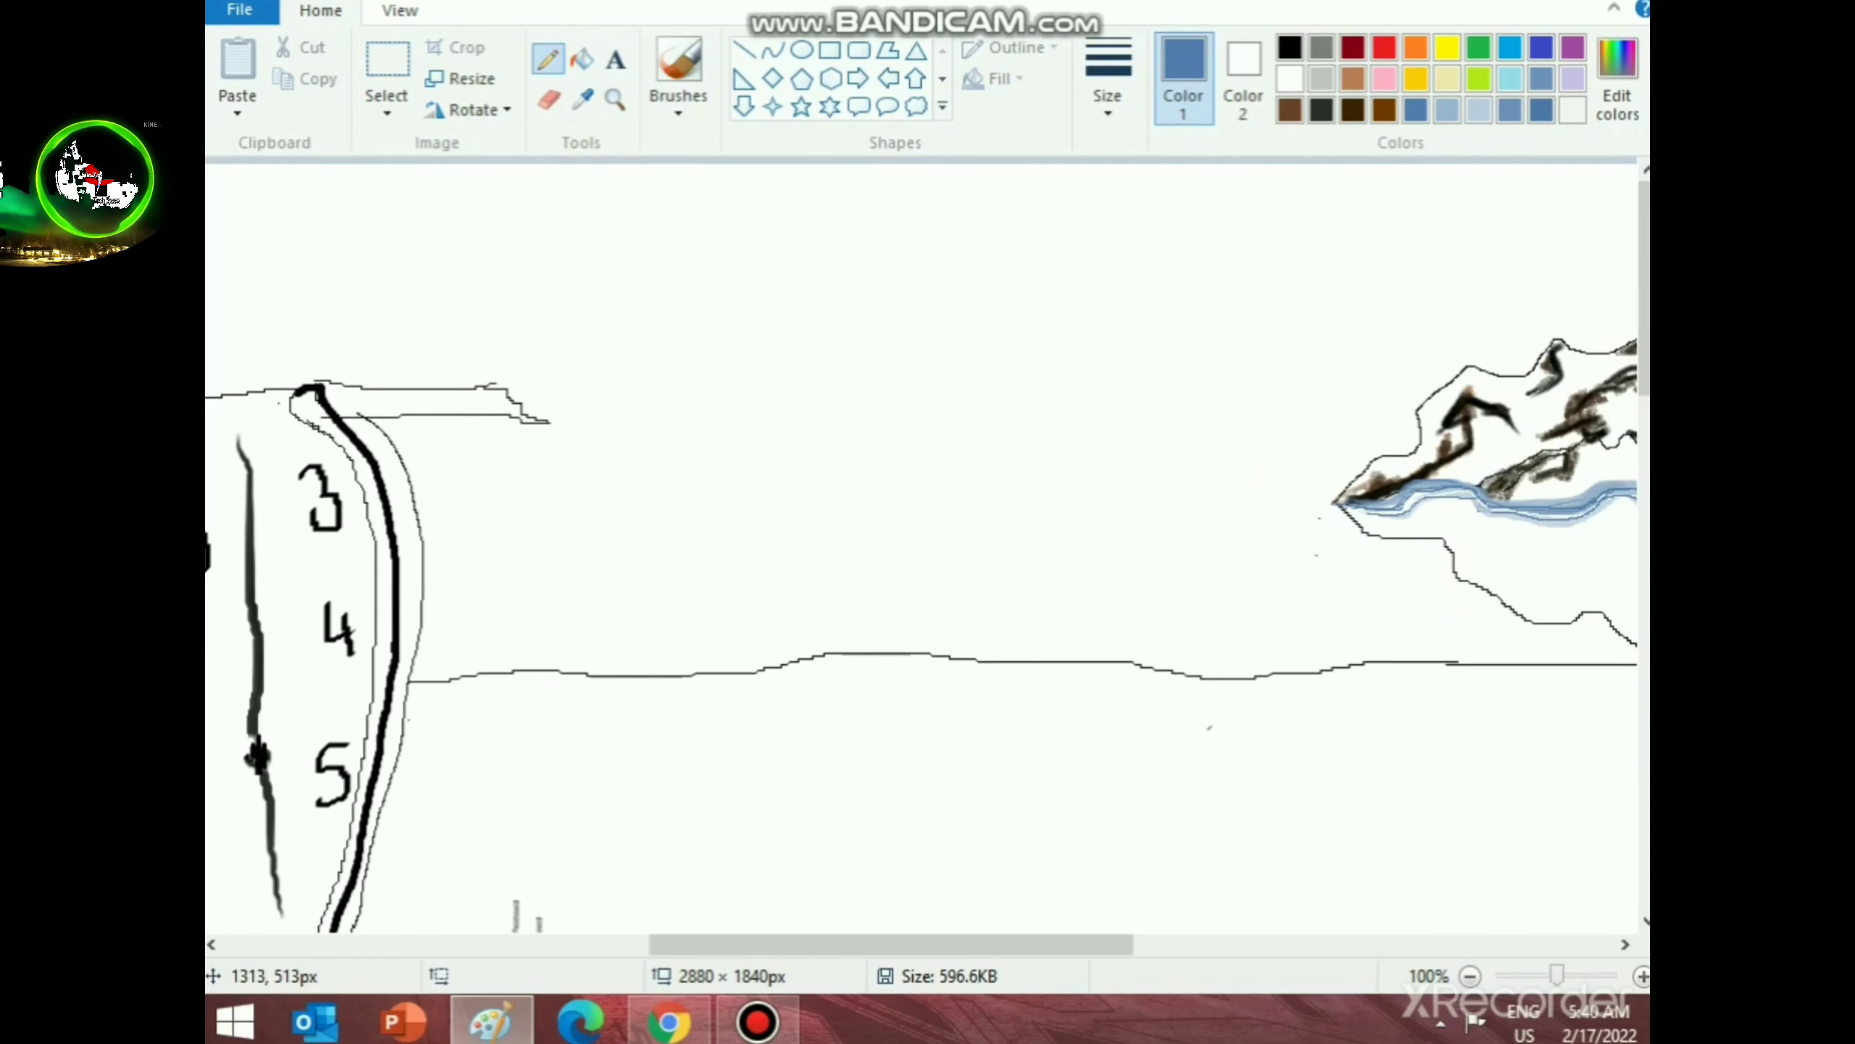
left_click_drag(690, 945, 1046, 946)
scroll(886, 807, "up", 1)
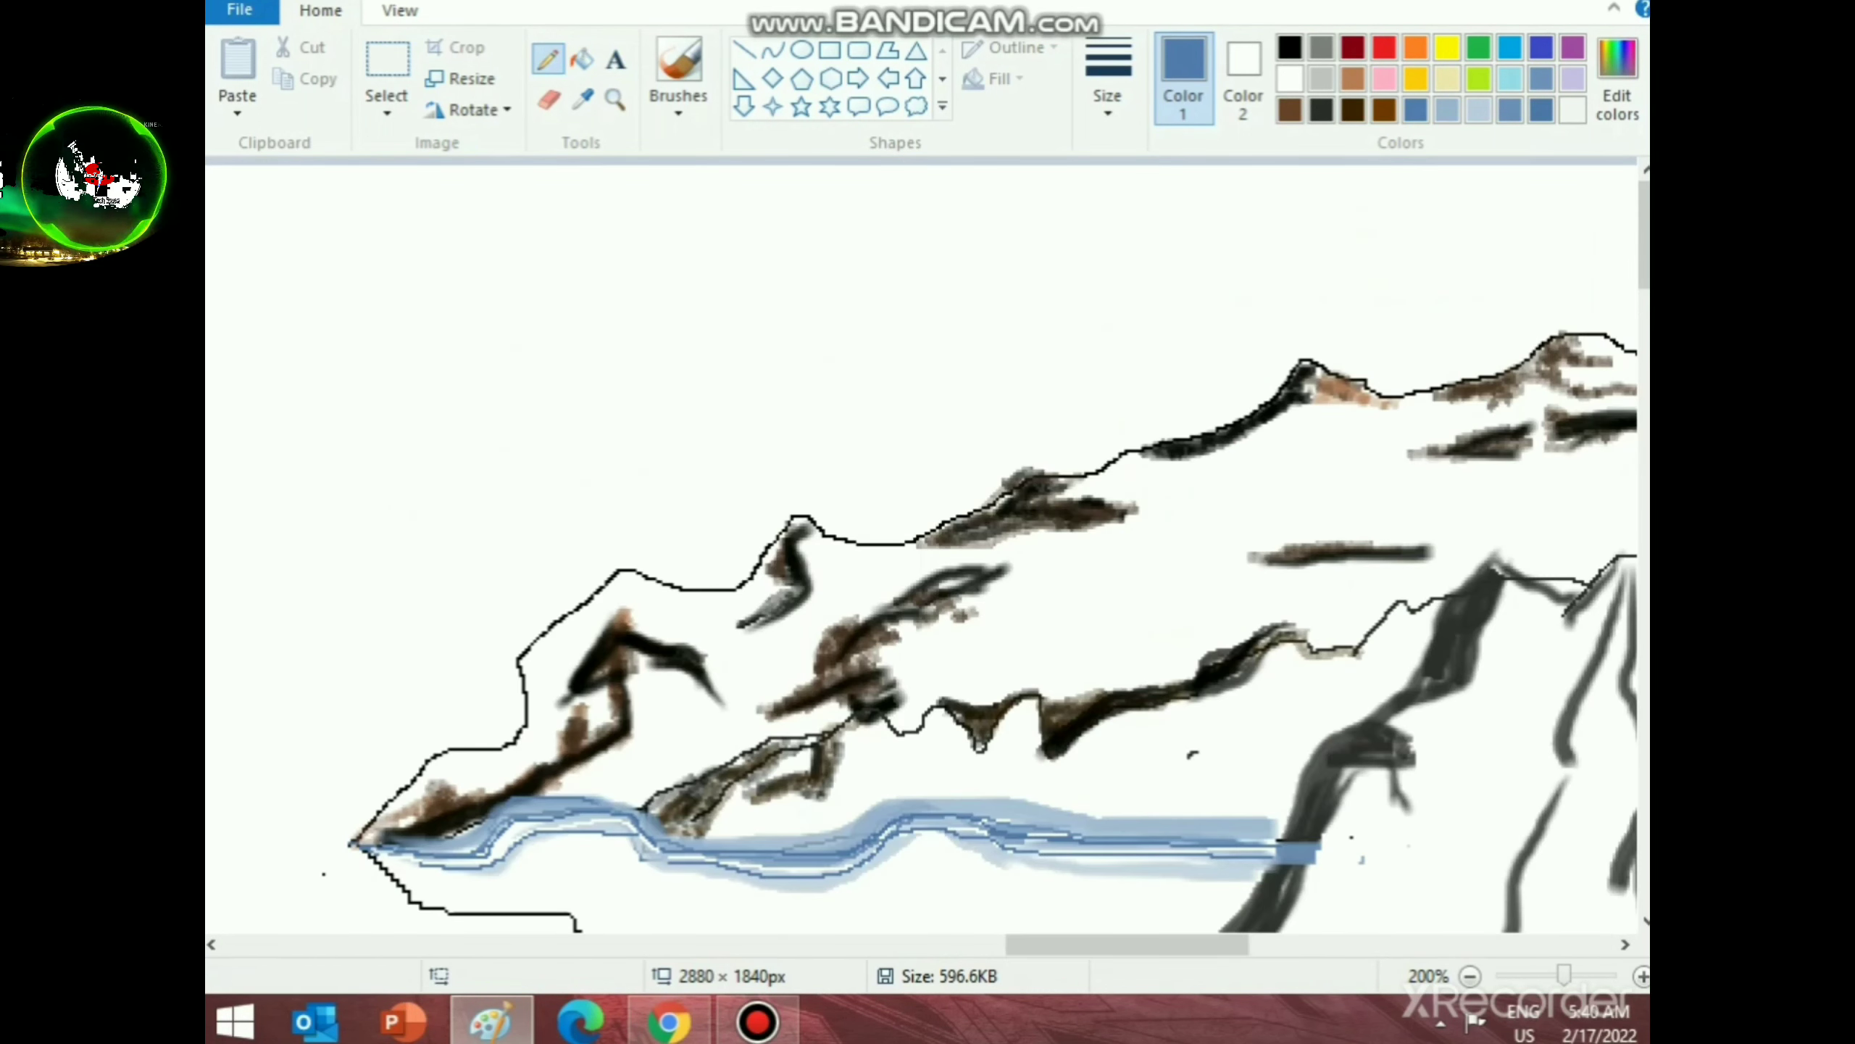
left_click(1291, 79)
left_click_drag(411, 862, 555, 819)
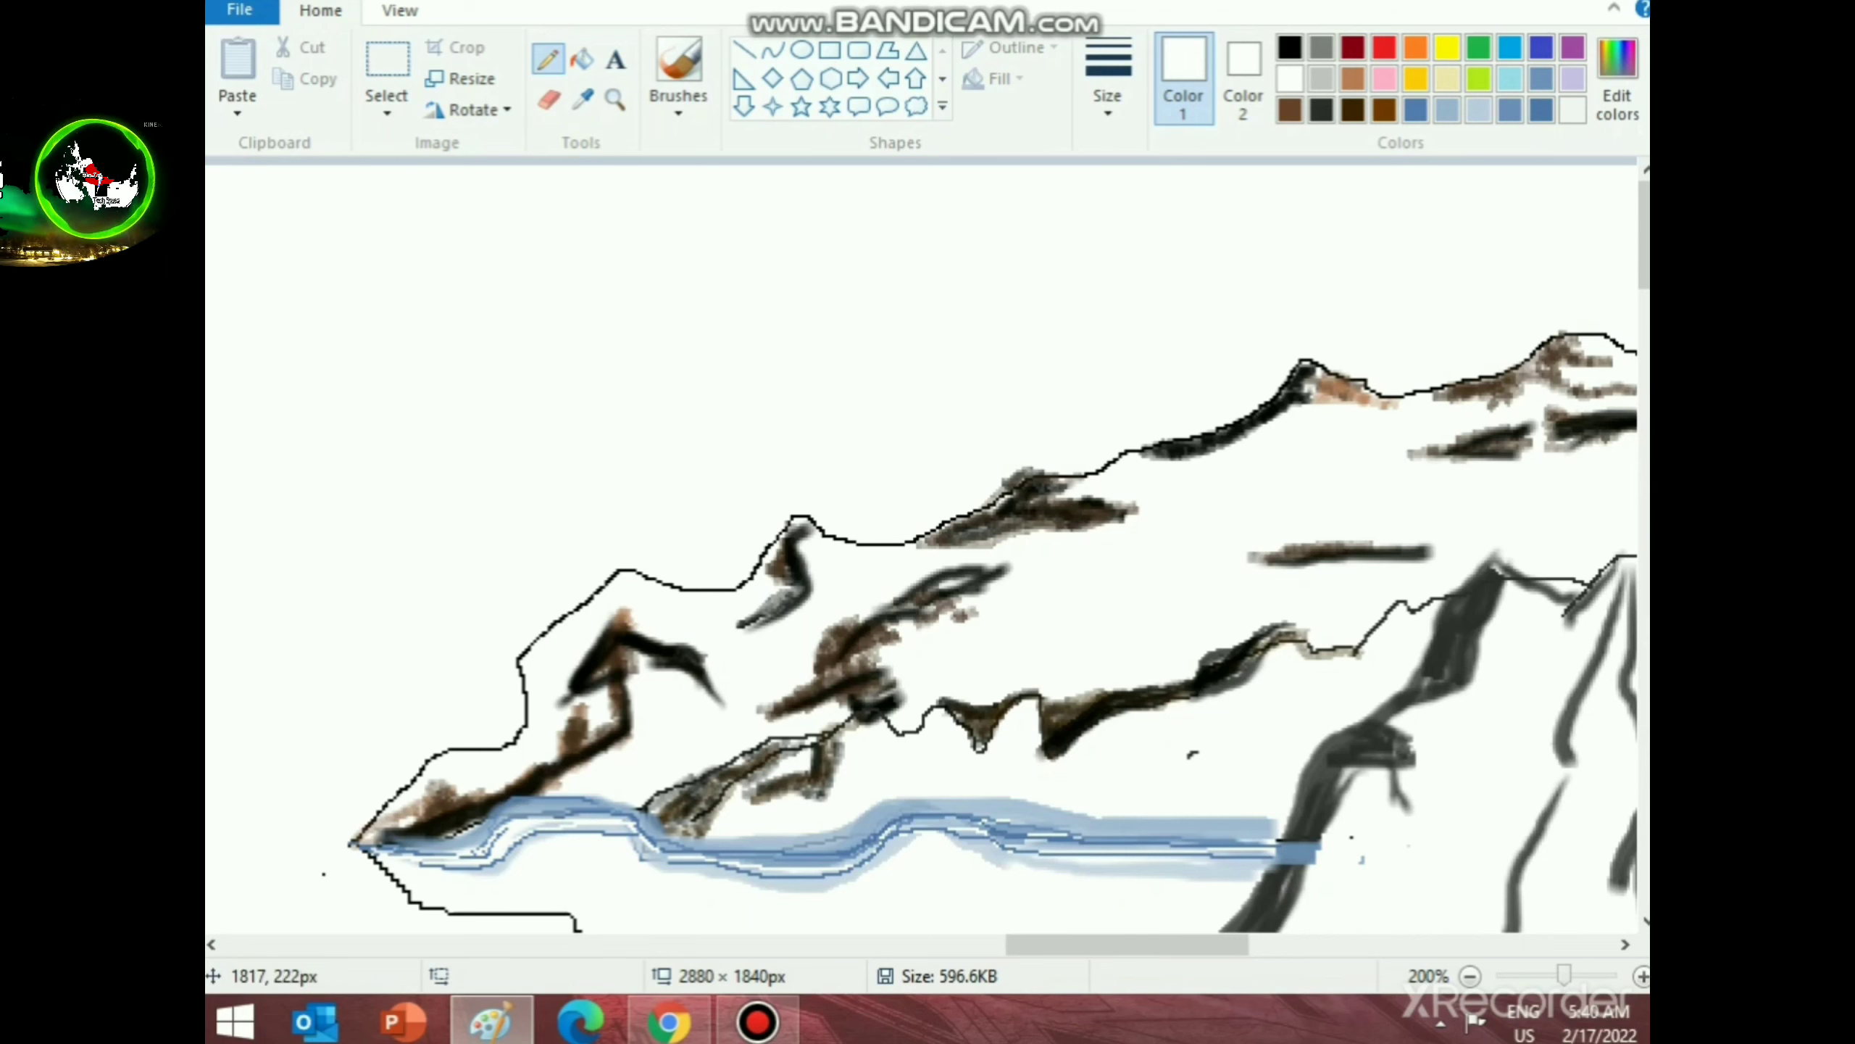
key("ctrl+z")
key("ctrl+y")
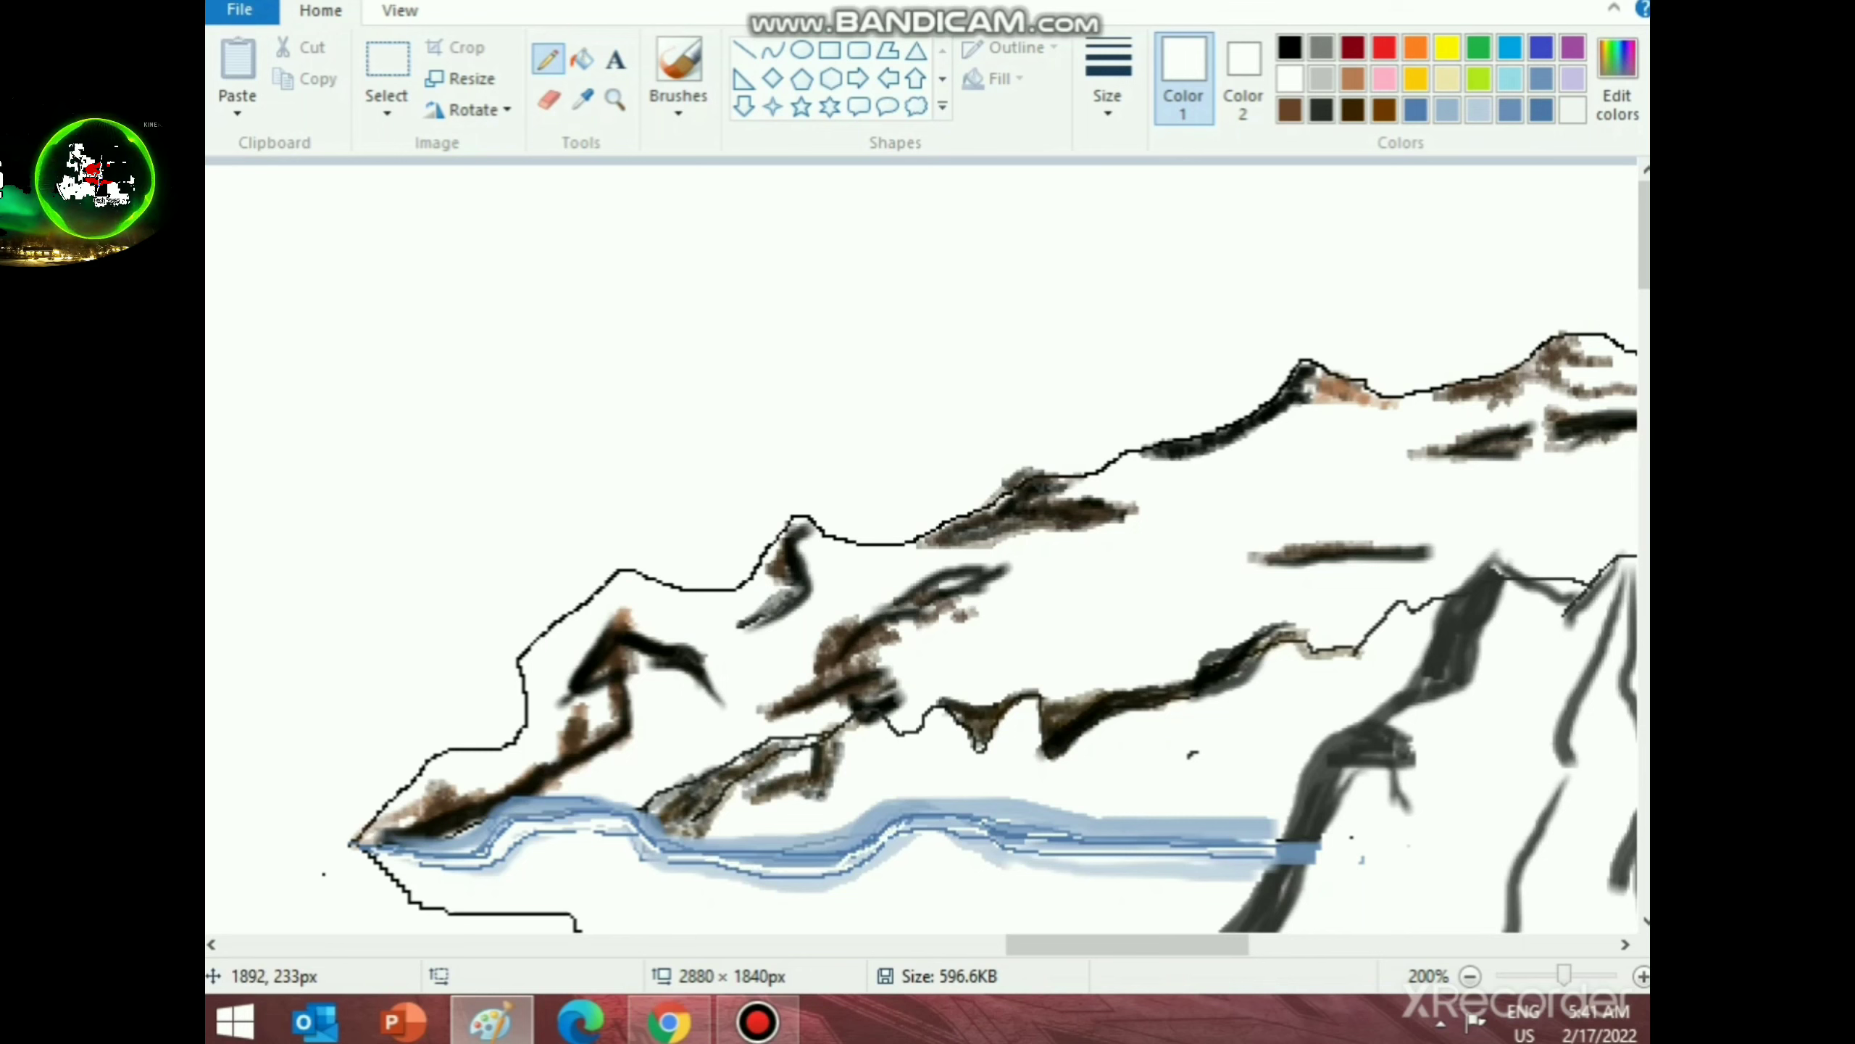
left_click_drag(997, 837, 1246, 837)
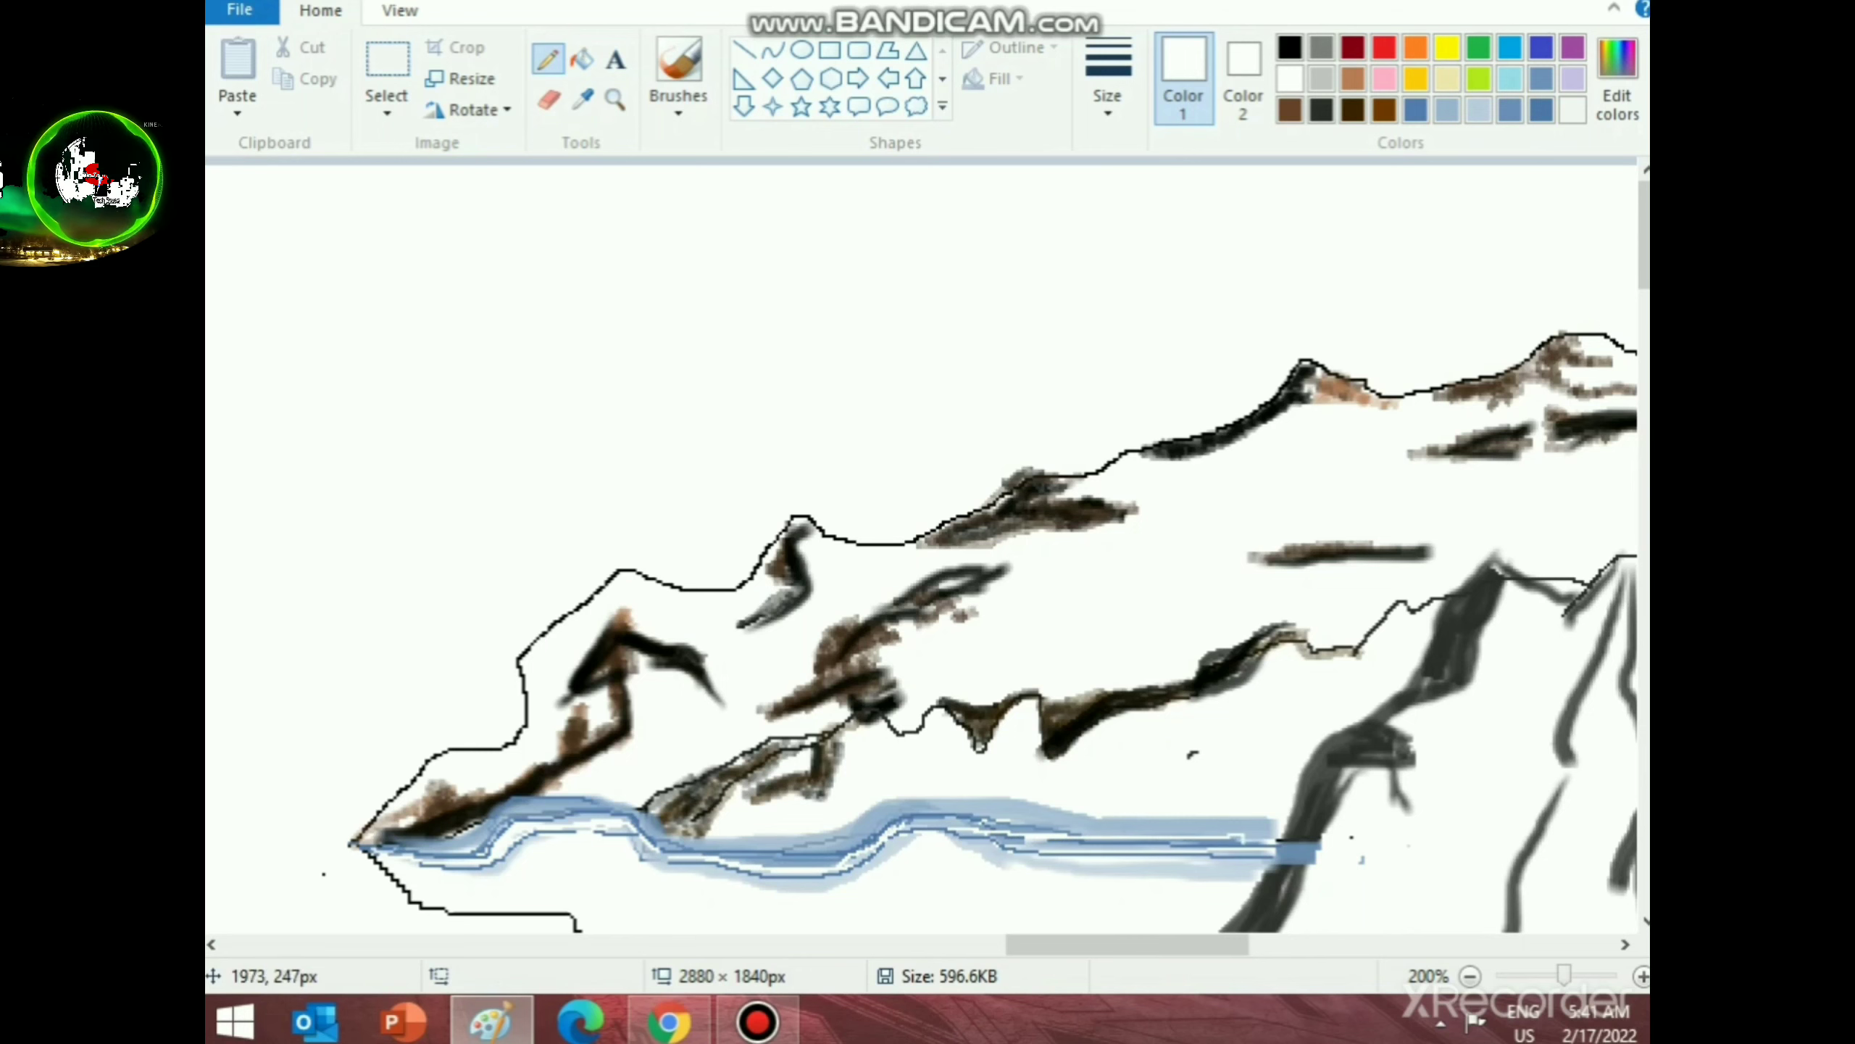
- Draw a thin dark brown Natural pencil line along the top edge of the blue band up to the grey cliff edge
scroll(1322, 931, "down", 2)
scroll(1322, 935, "up", 1)
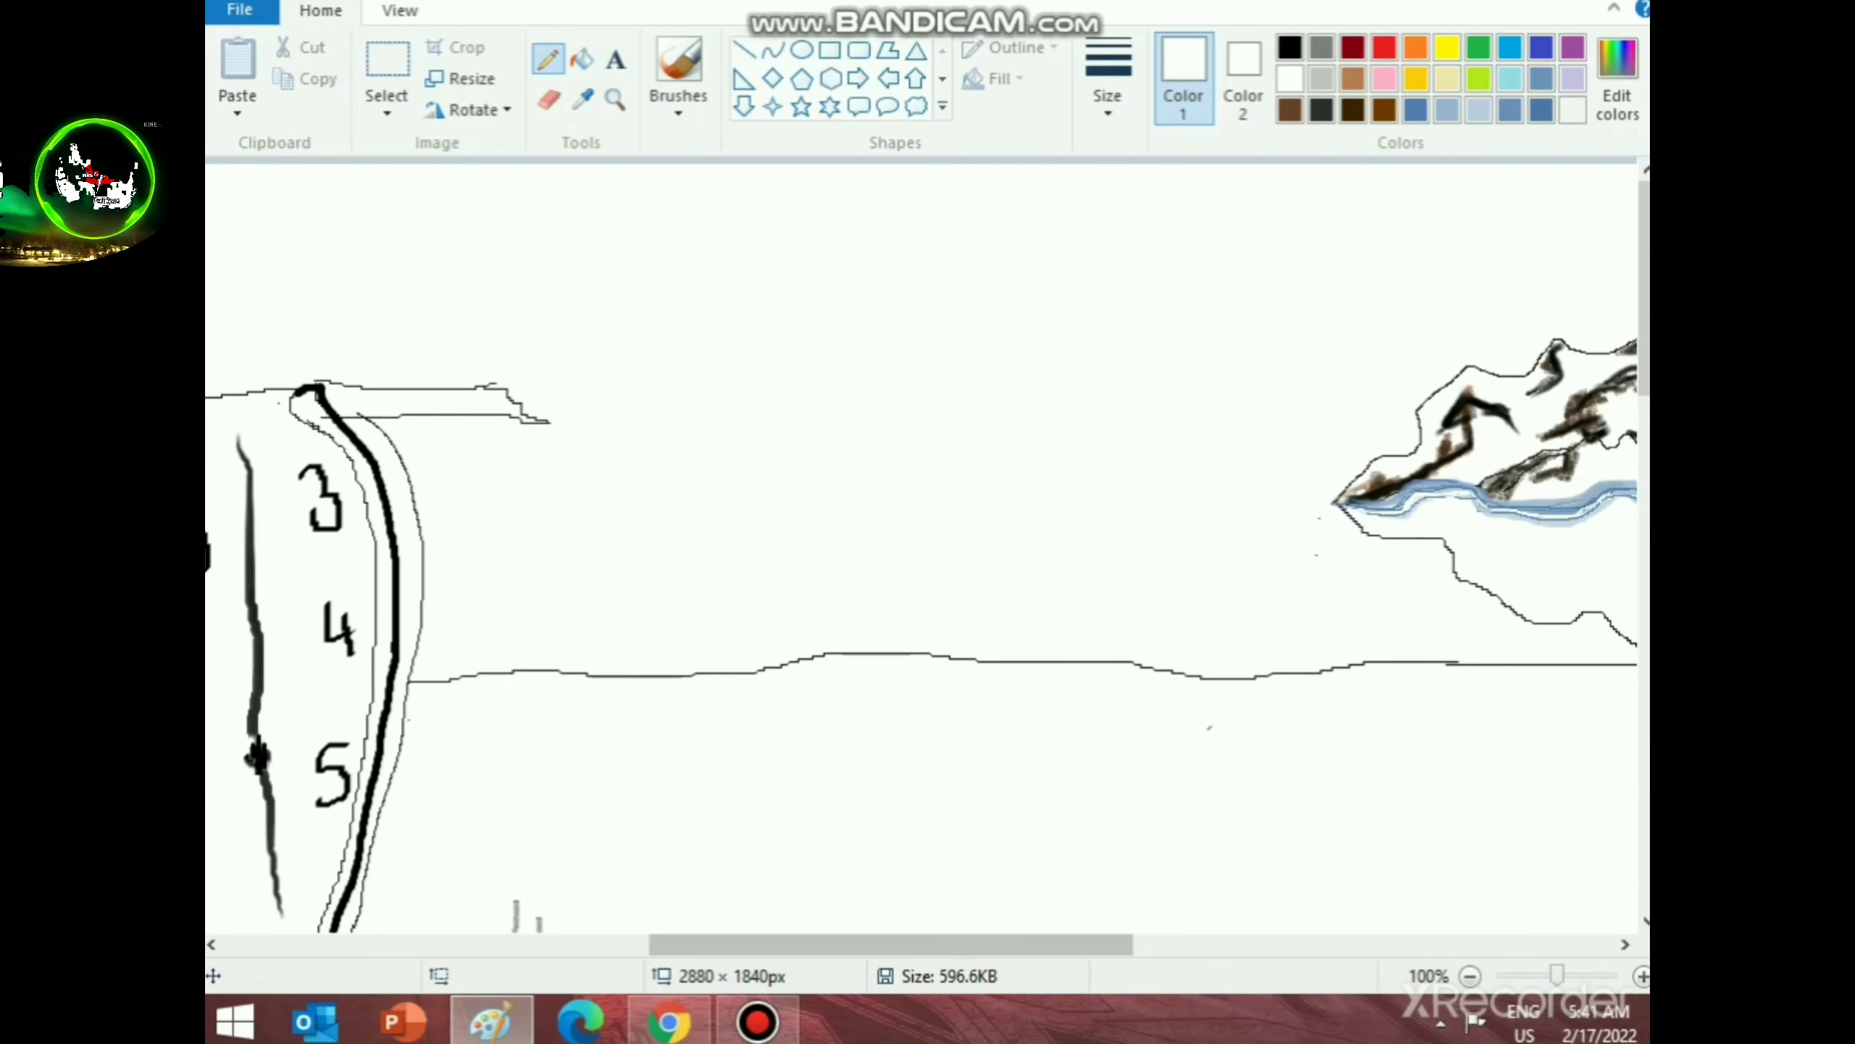
left_click_drag(1008, 945, 1377, 945)
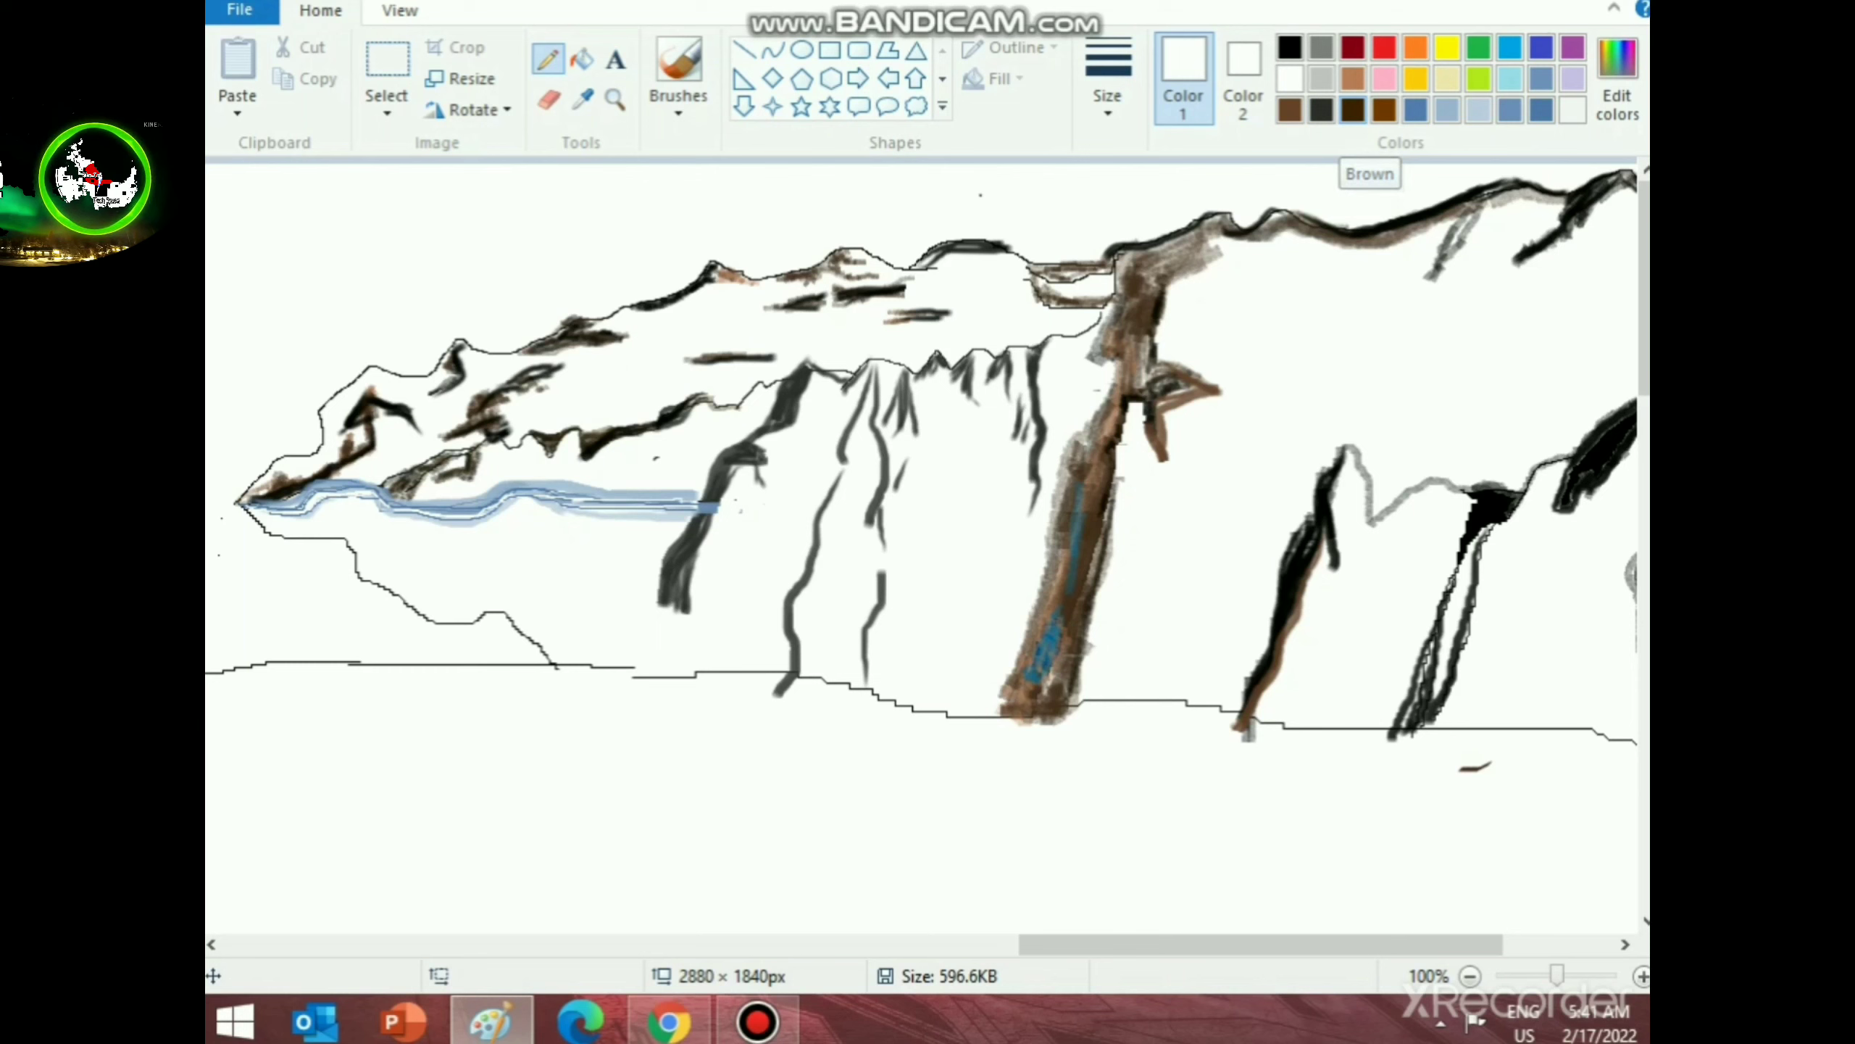
left_click(1353, 110)
left_click(678, 107)
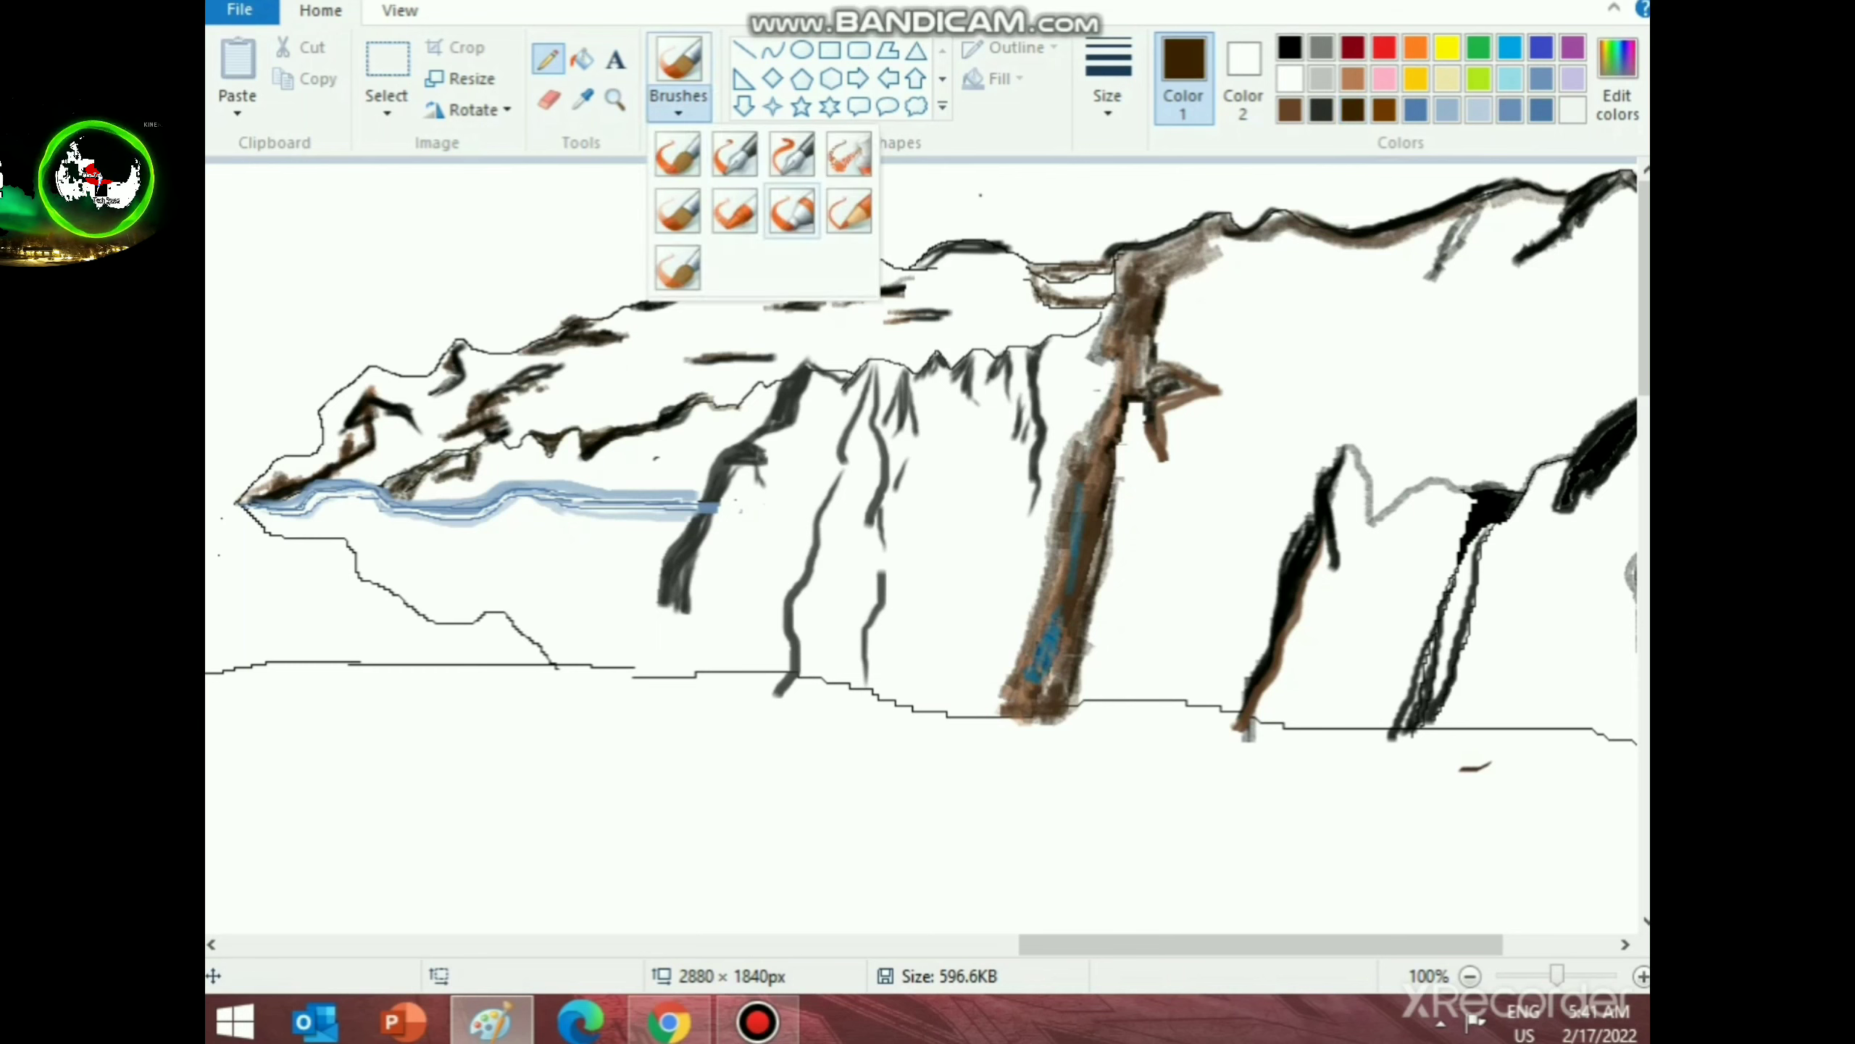
left_click(849, 211)
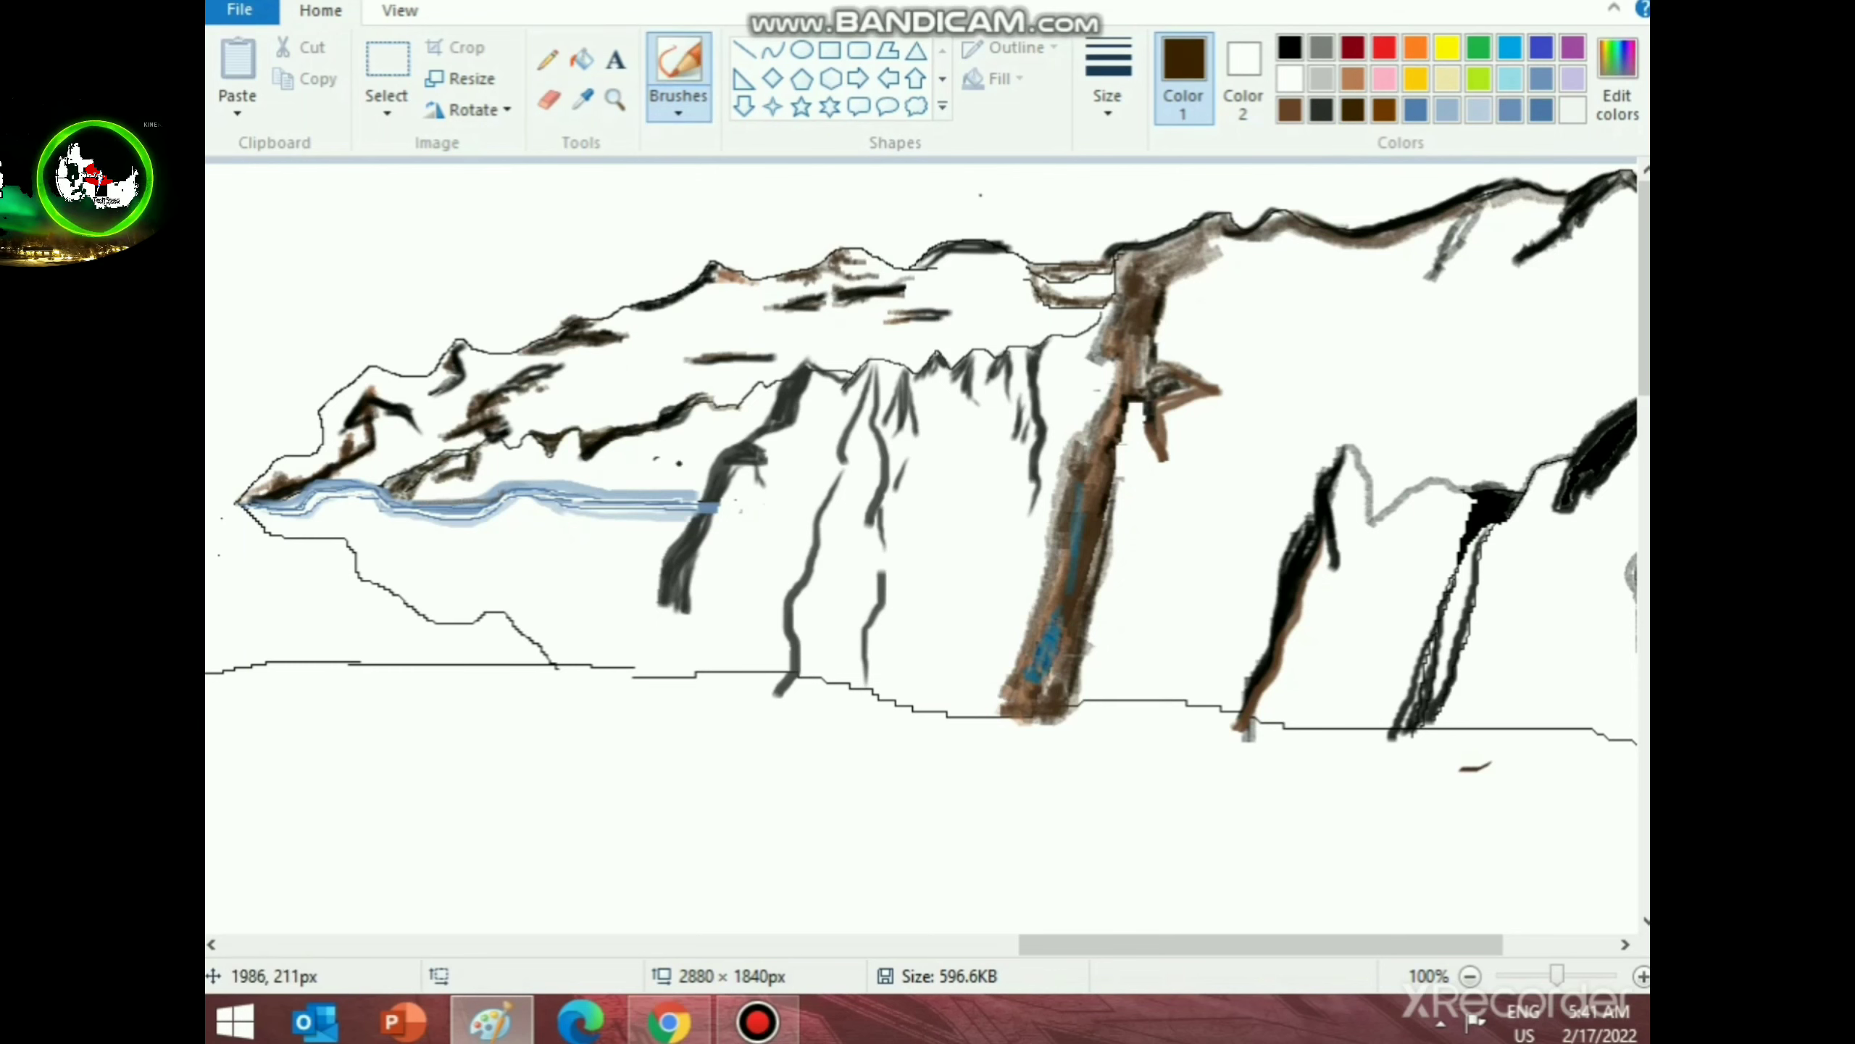
scroll(679, 447, "up", 1)
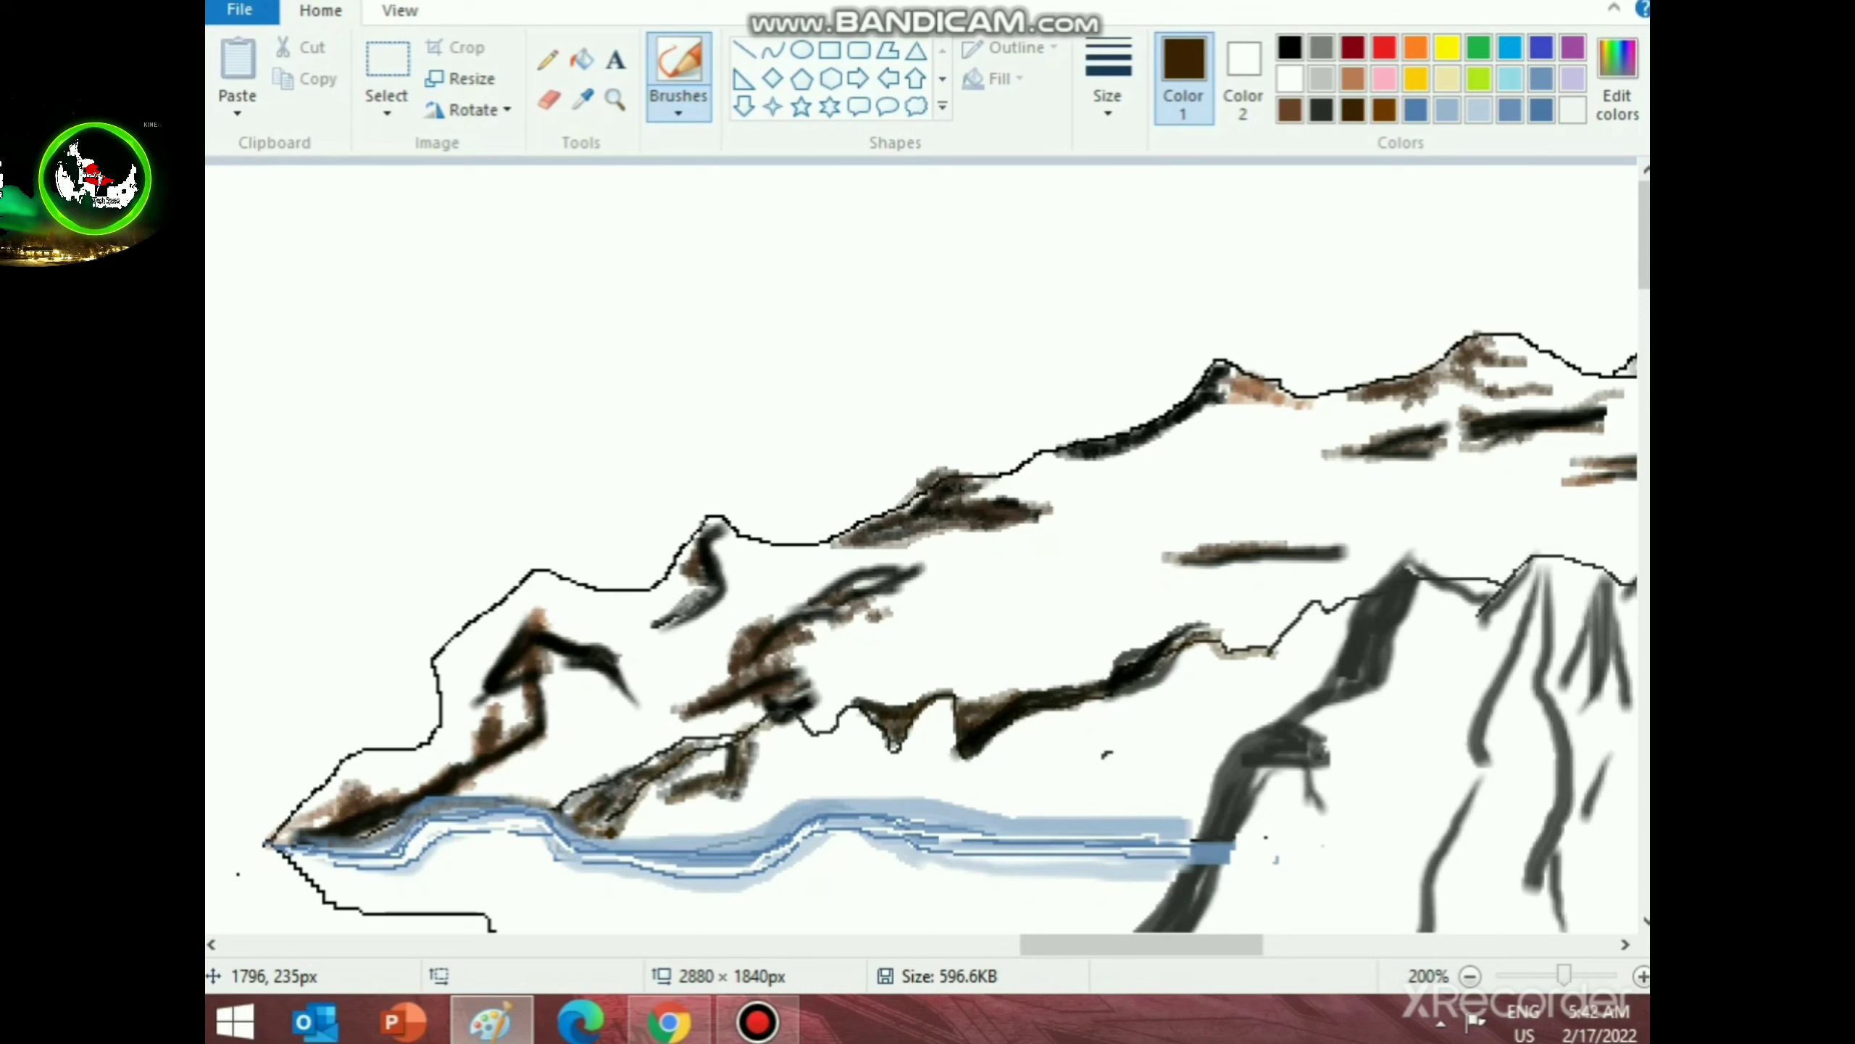
mouse_move(603, 834)
left_mouse_down()
mouse_move(716, 838)
mouse_move(873, 794)
mouse_move(1196, 813)
left_mouse_up()
left_click_drag(1017, 816, 1179, 809)
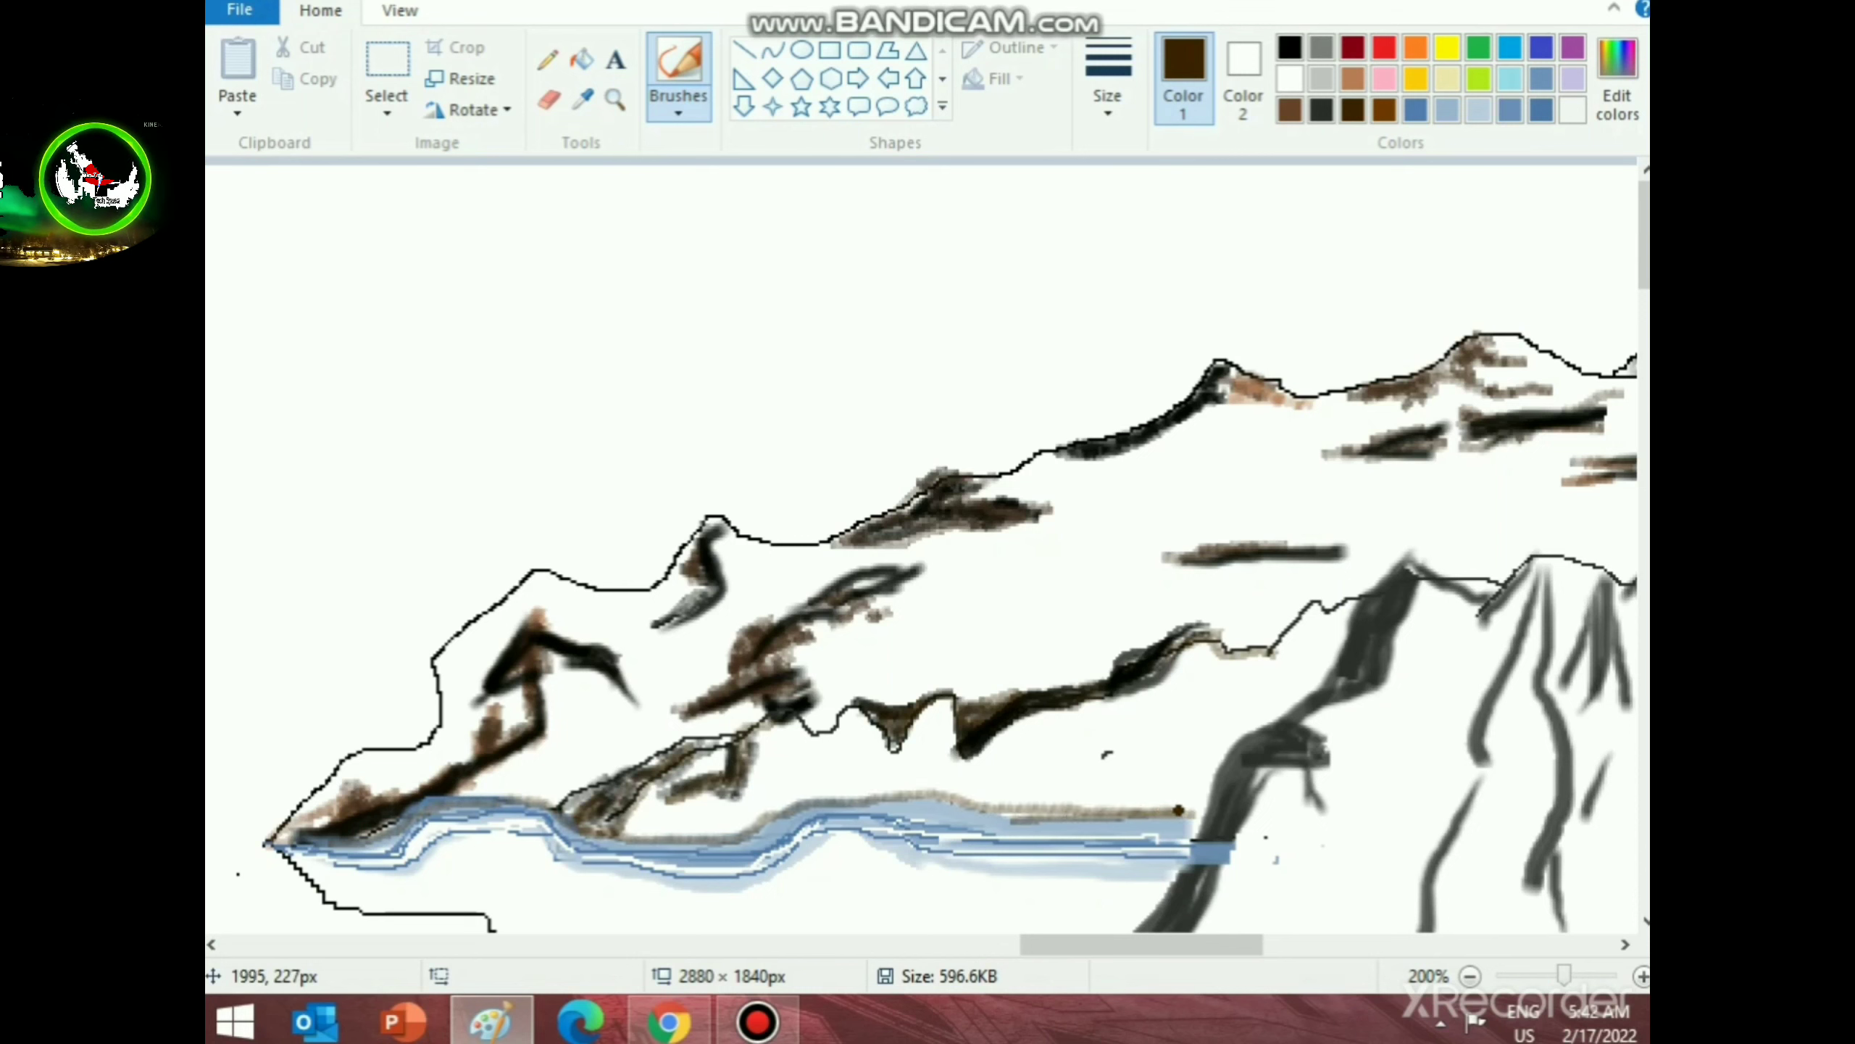
- Shade the cliff base just above the blue band with a thicker dark brown Natural pencil, from the left tip to the grey cliff edge
scroll(1030, 870, "down", 2)
scroll(921, 548, "up", 1)
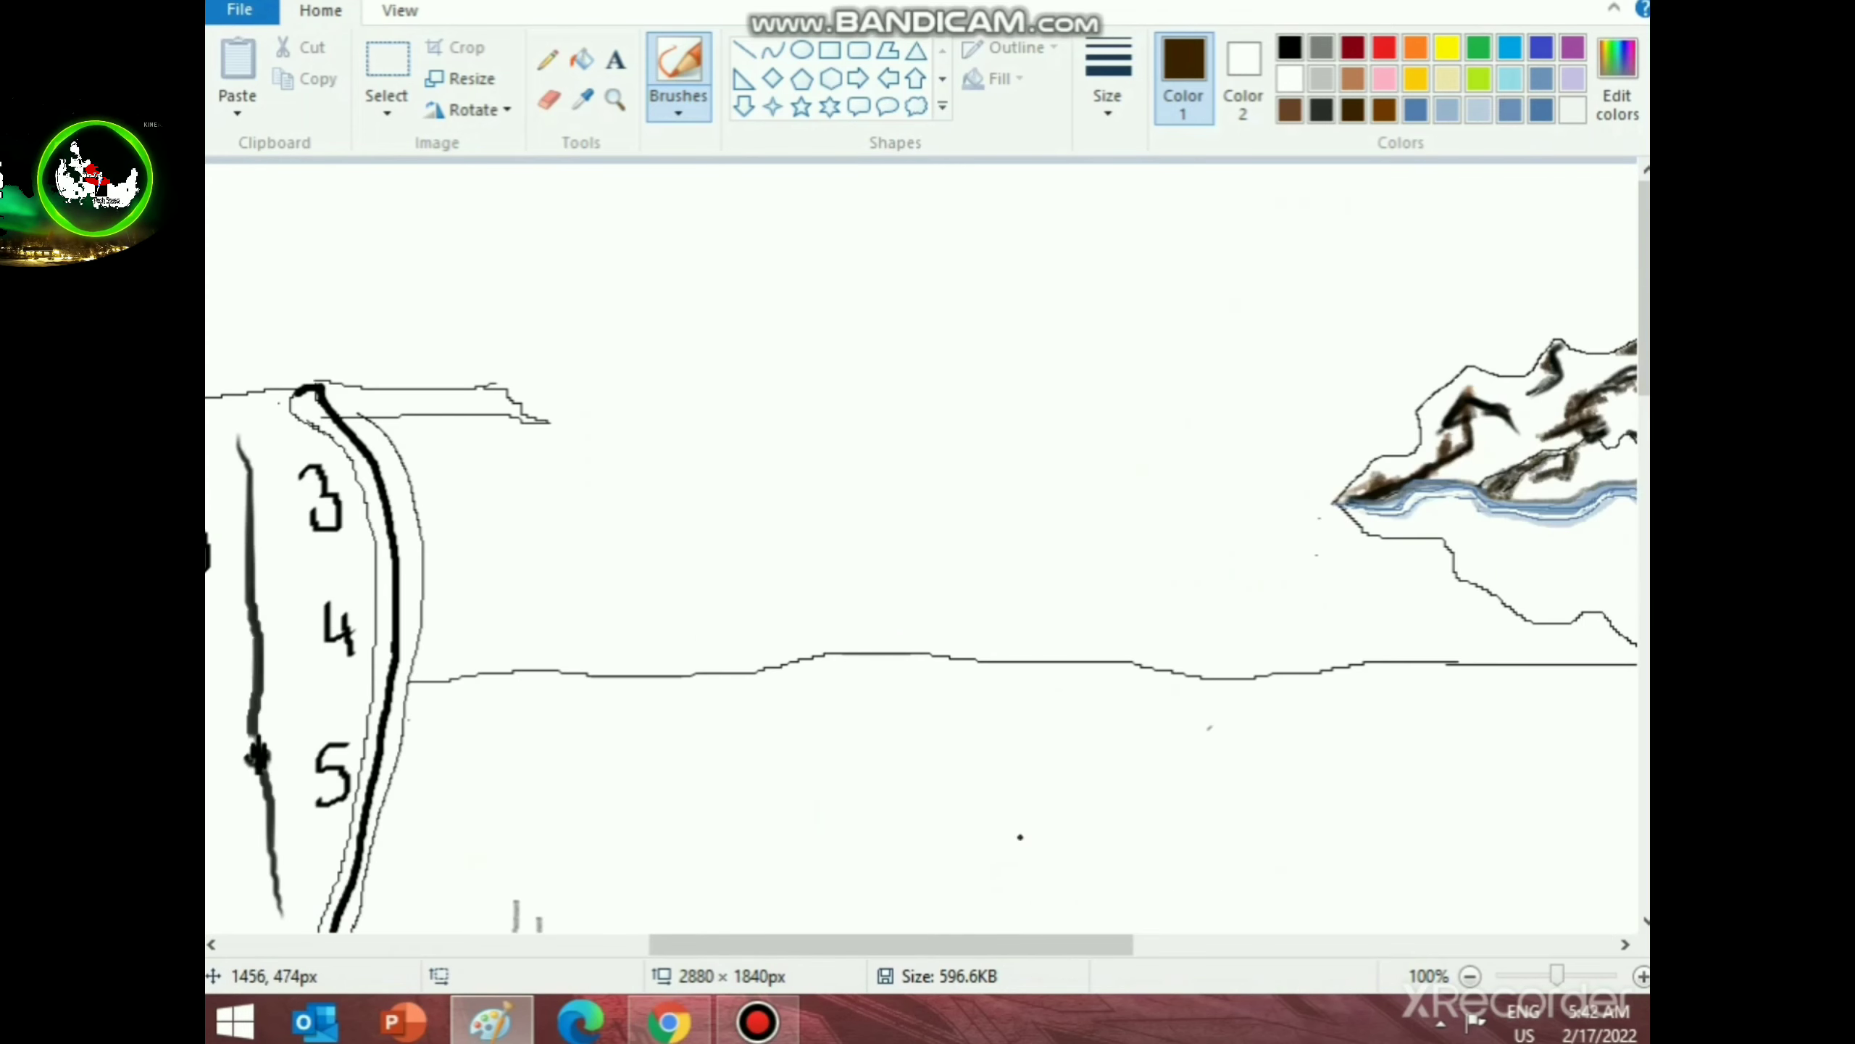
scroll(921, 548, "right", 10)
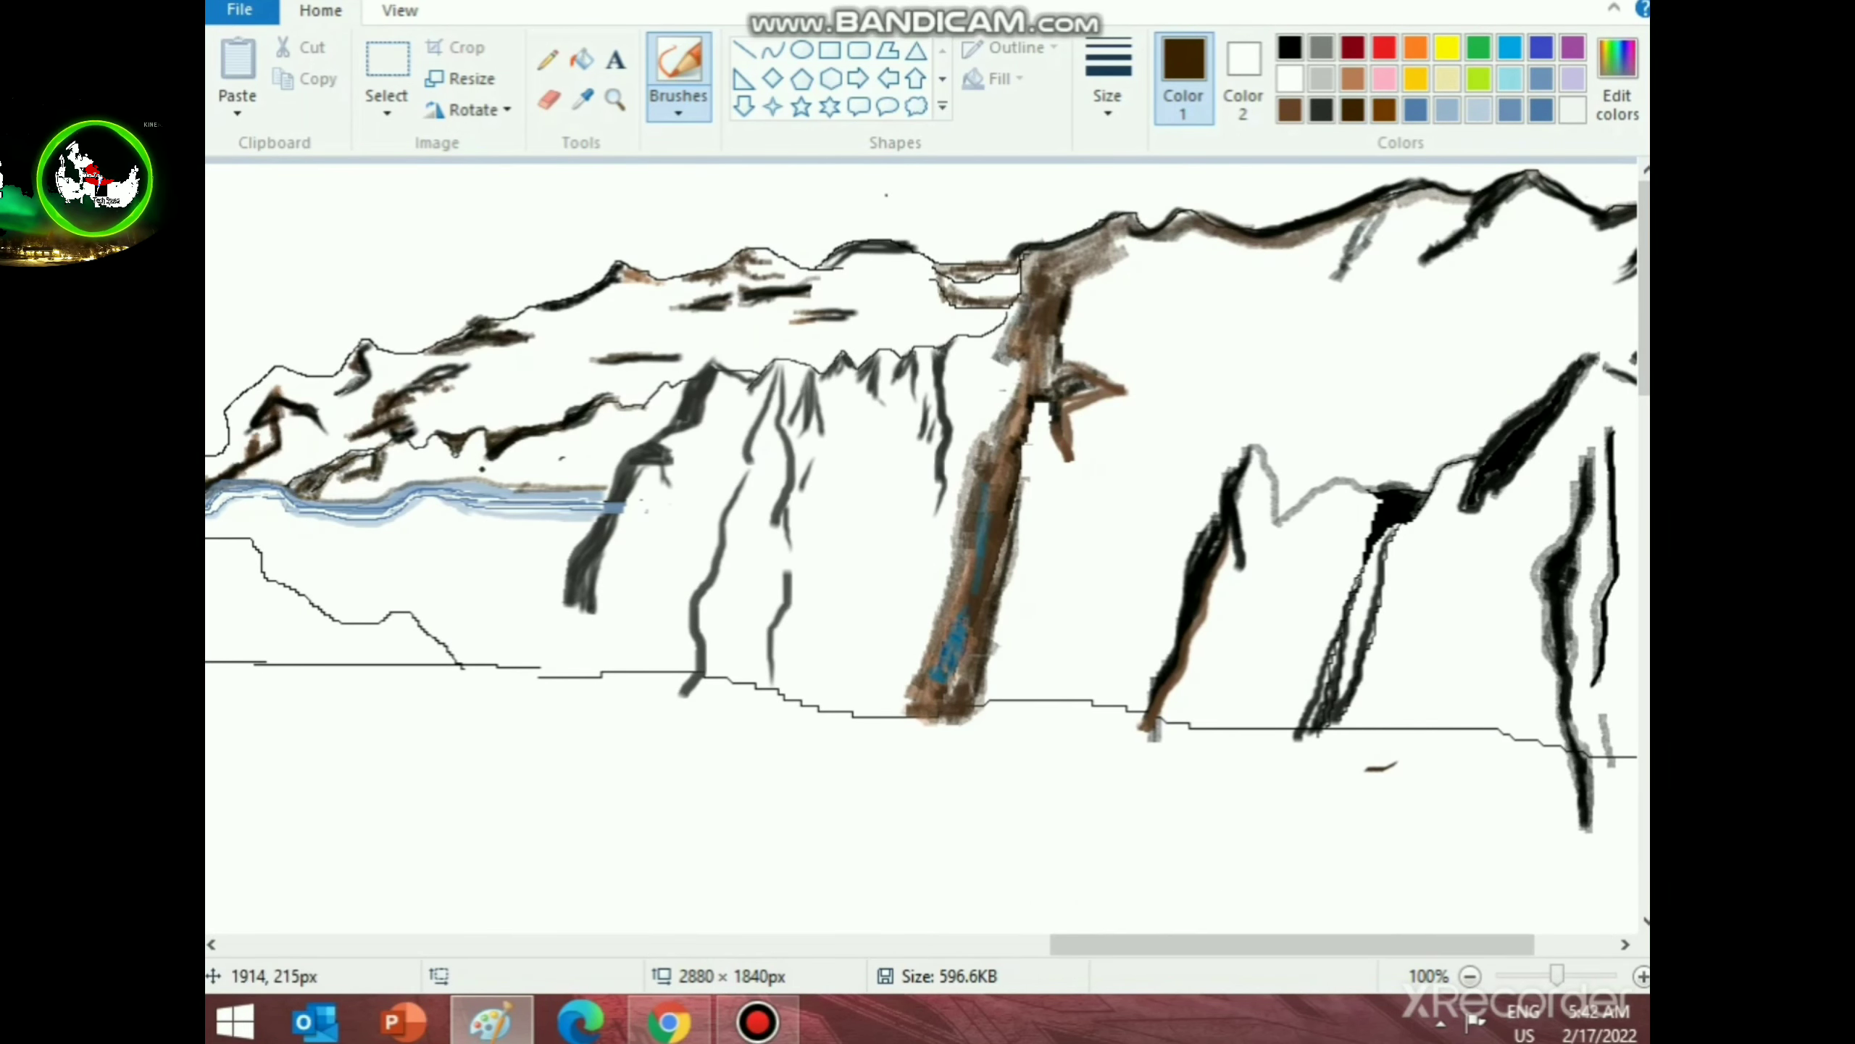
left_click(1108, 95)
left_click(1173, 335)
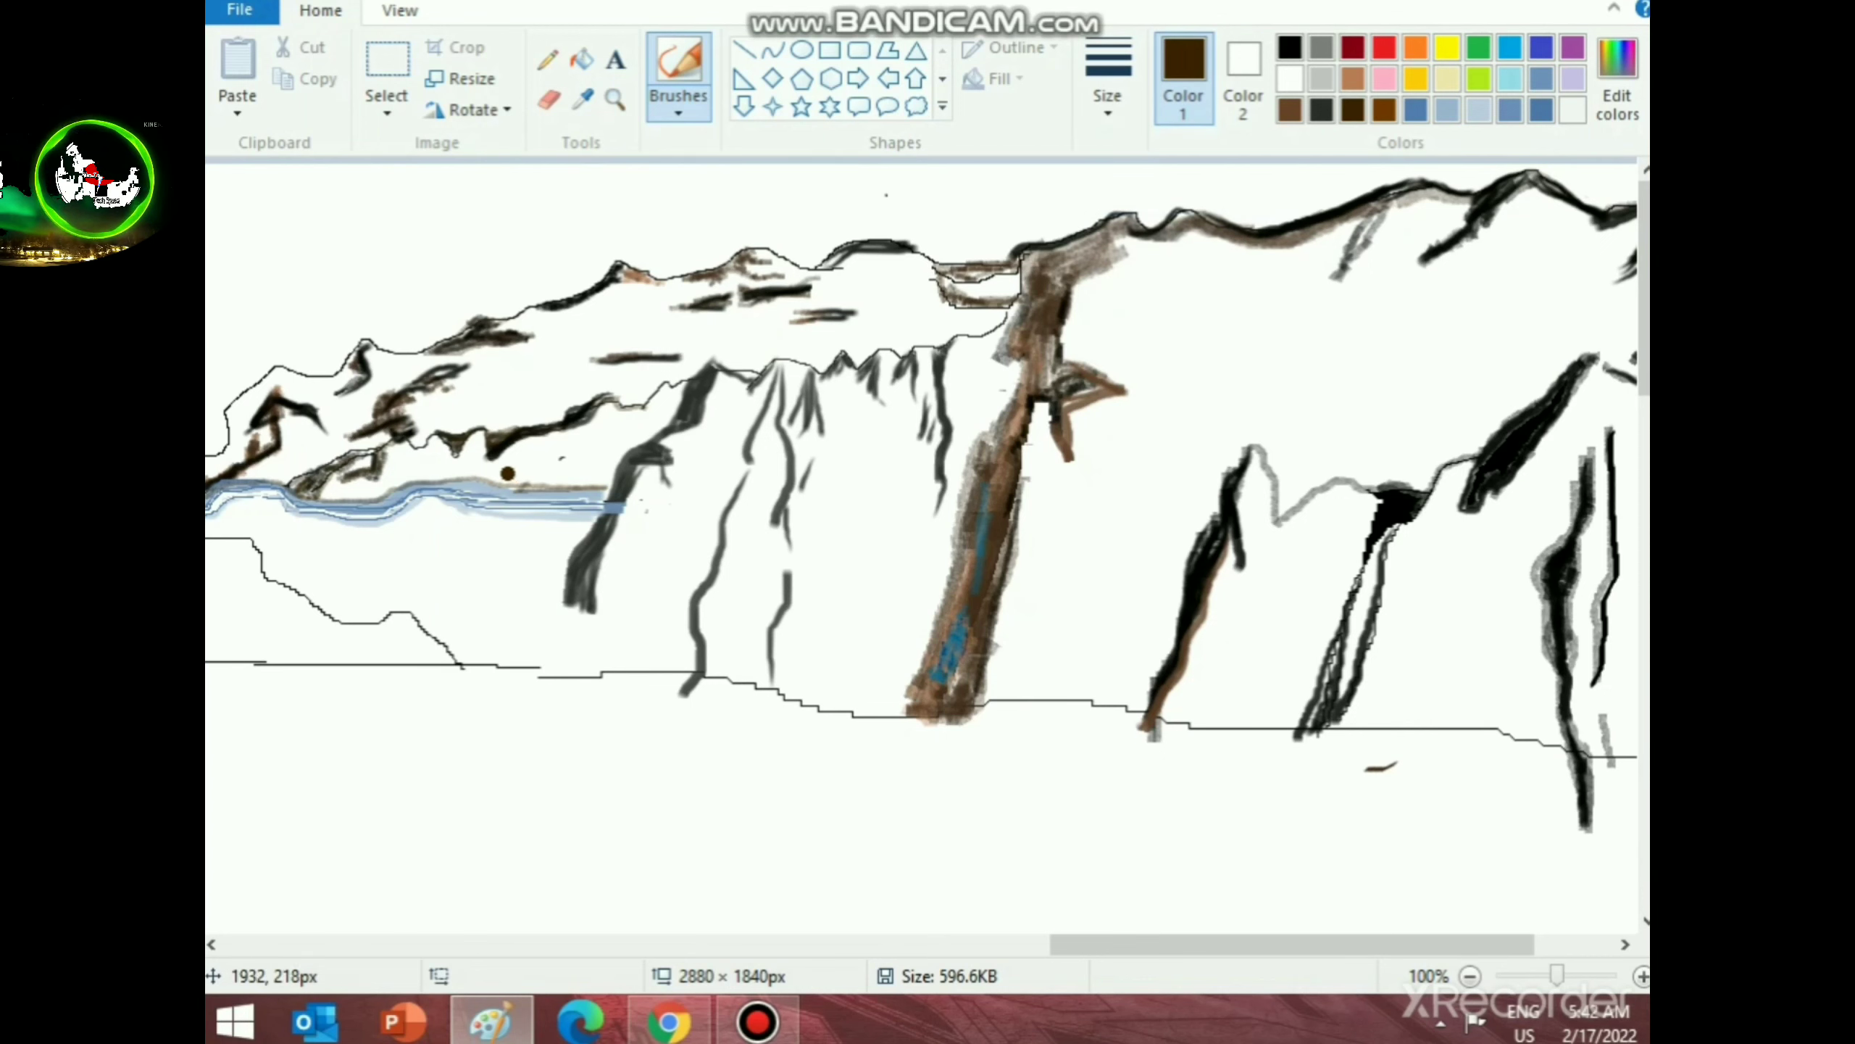
left_click_drag(507, 475, 581, 475)
mouse_move(337, 491)
left_mouse_down()
mouse_move(497, 471)
mouse_move(536, 472)
mouse_move(534, 500)
mouse_move(488, 479)
mouse_move(599, 485)
left_mouse_up()
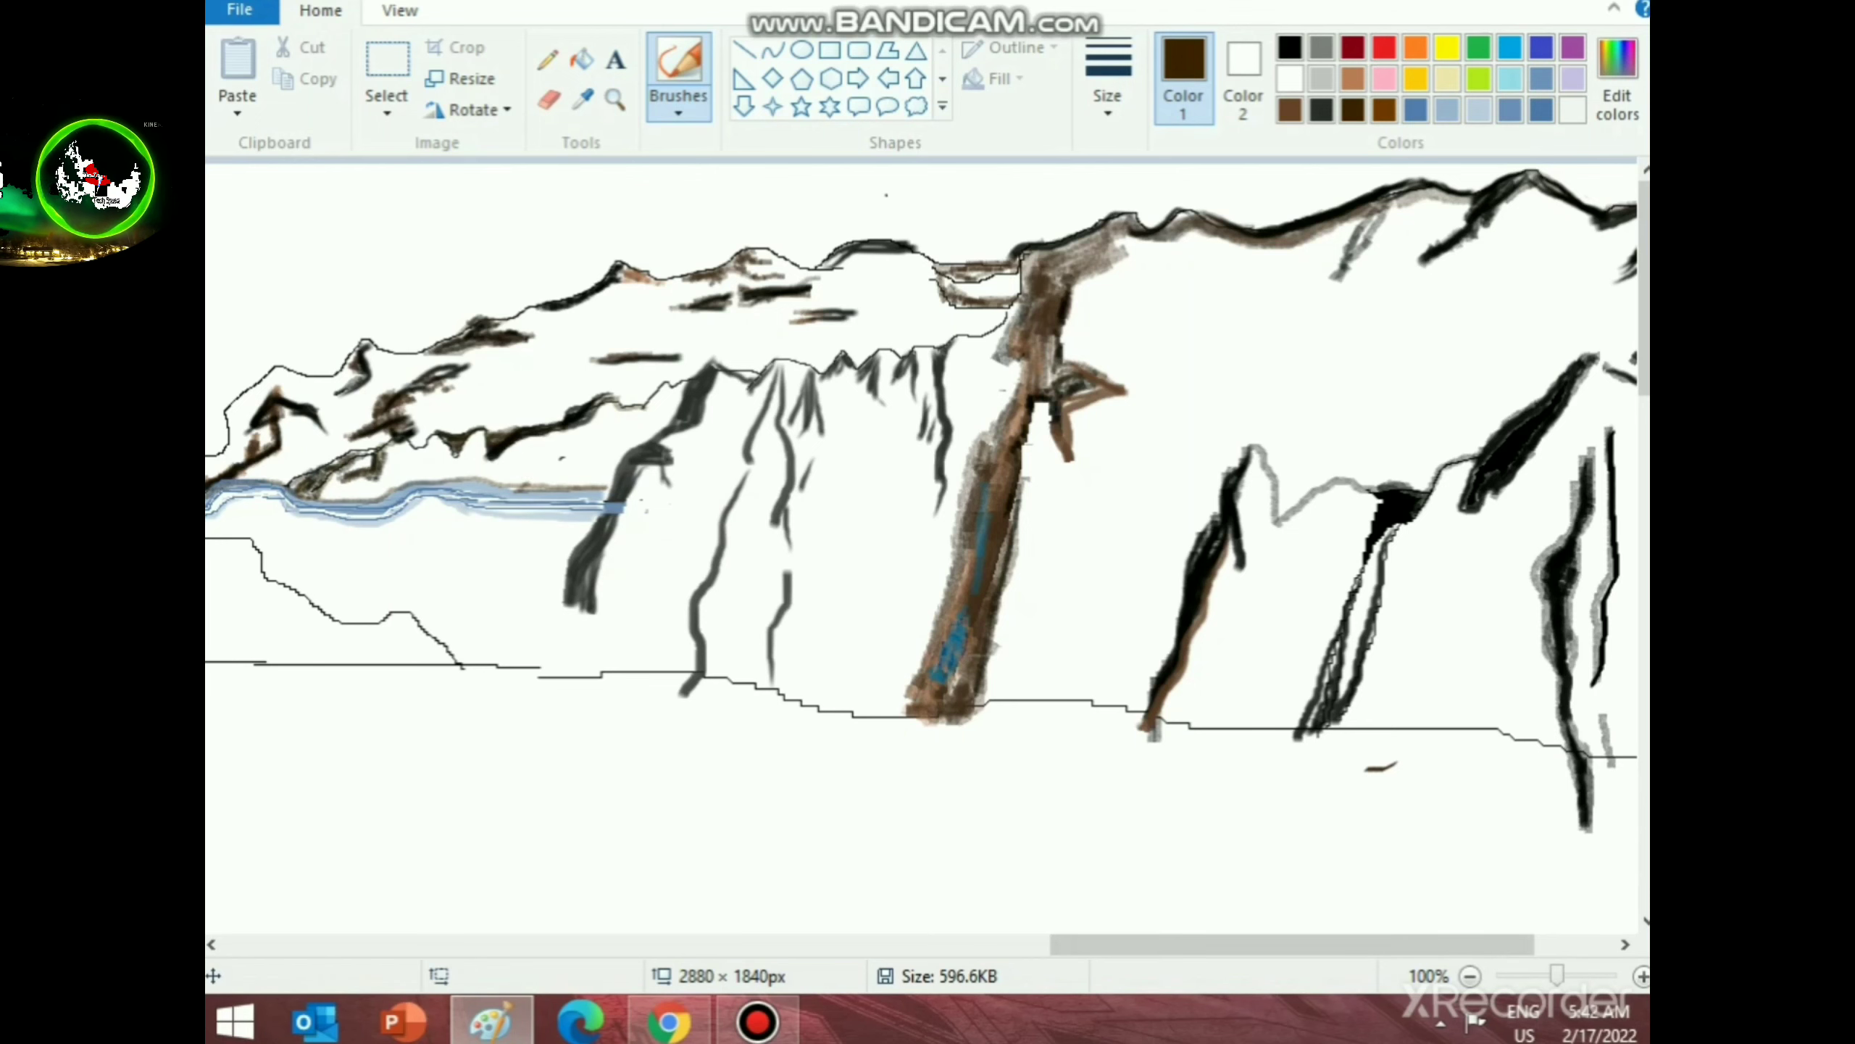
left_click_drag(1291, 945, 1162, 945)
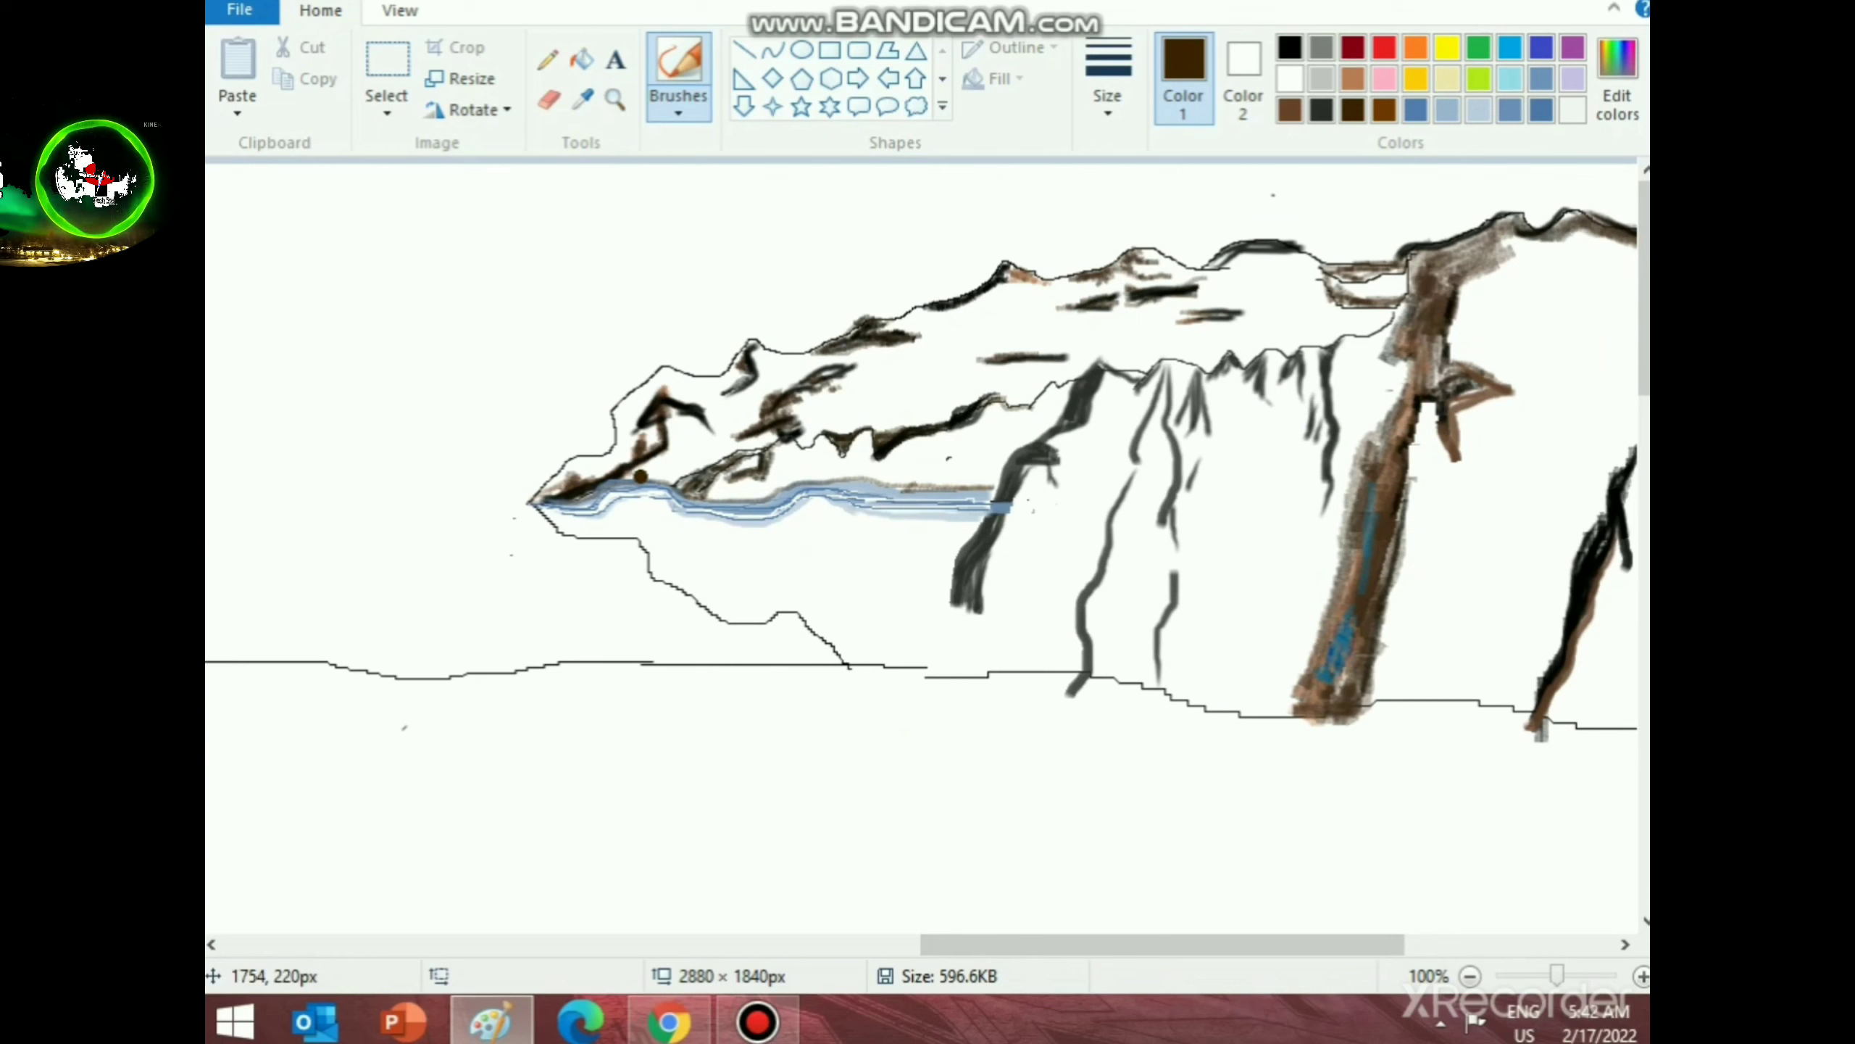
mouse_move(642, 471)
left_mouse_down()
mouse_move(680, 465)
mouse_move(636, 471)
mouse_move(757, 513)
mouse_move(734, 488)
mouse_move(703, 491)
mouse_move(752, 501)
mouse_move(743, 483)
mouse_move(773, 489)
mouse_move(793, 454)
left_mouse_up()
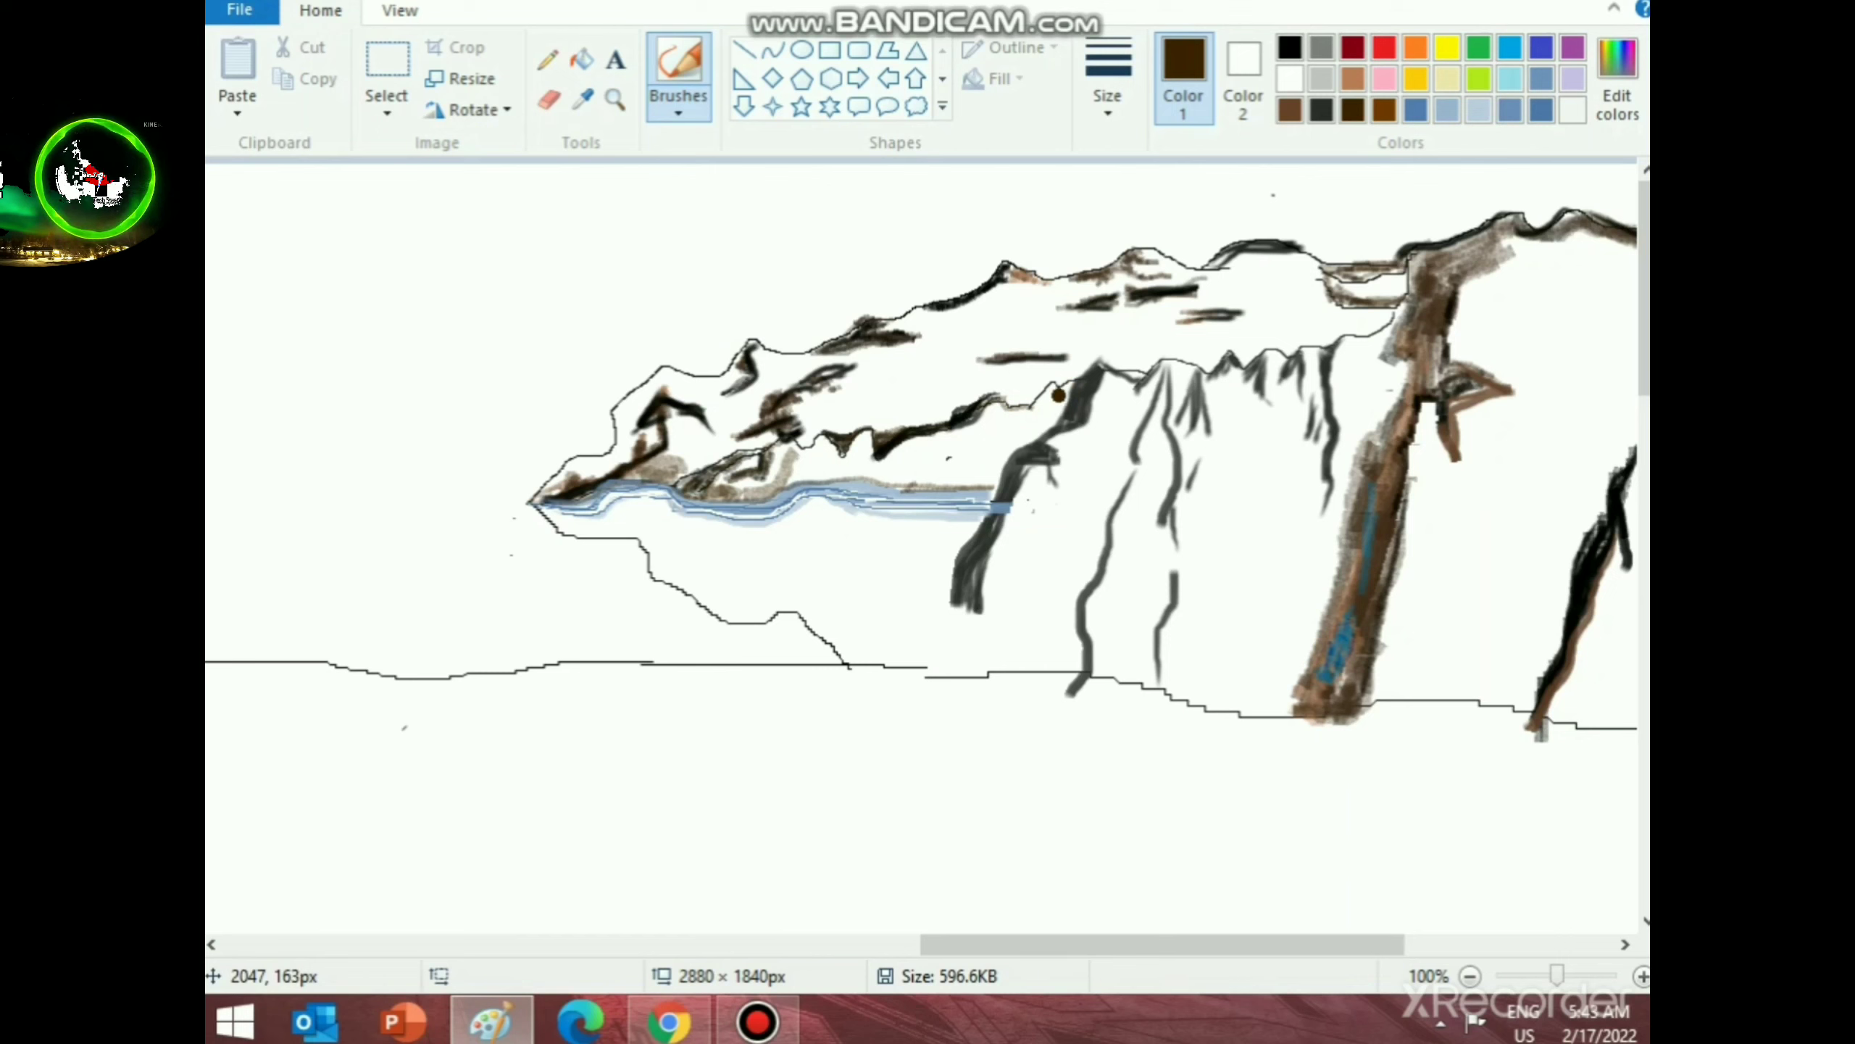
mouse_move(1066, 393)
left_mouse_down()
mouse_move(1027, 428)
mouse_move(1033, 414)
mouse_move(991, 409)
mouse_move(873, 467)
left_mouse_up()
mouse_move(1001, 435)
left_mouse_down()
mouse_move(905, 471)
mouse_move(1023, 438)
mouse_move(887, 482)
mouse_move(1039, 432)
mouse_move(977, 482)
mouse_move(982, 461)
mouse_move(919, 490)
mouse_move(948, 457)
mouse_move(905, 480)
mouse_move(1049, 431)
mouse_move(1063, 393)
mouse_move(975, 502)
left_mouse_up()
- Mix a custom brown of RGB 100, 50, 0 and shade over the cliff patch between the ridge line and the blue band
scroll(1062, 439, "down", 2)
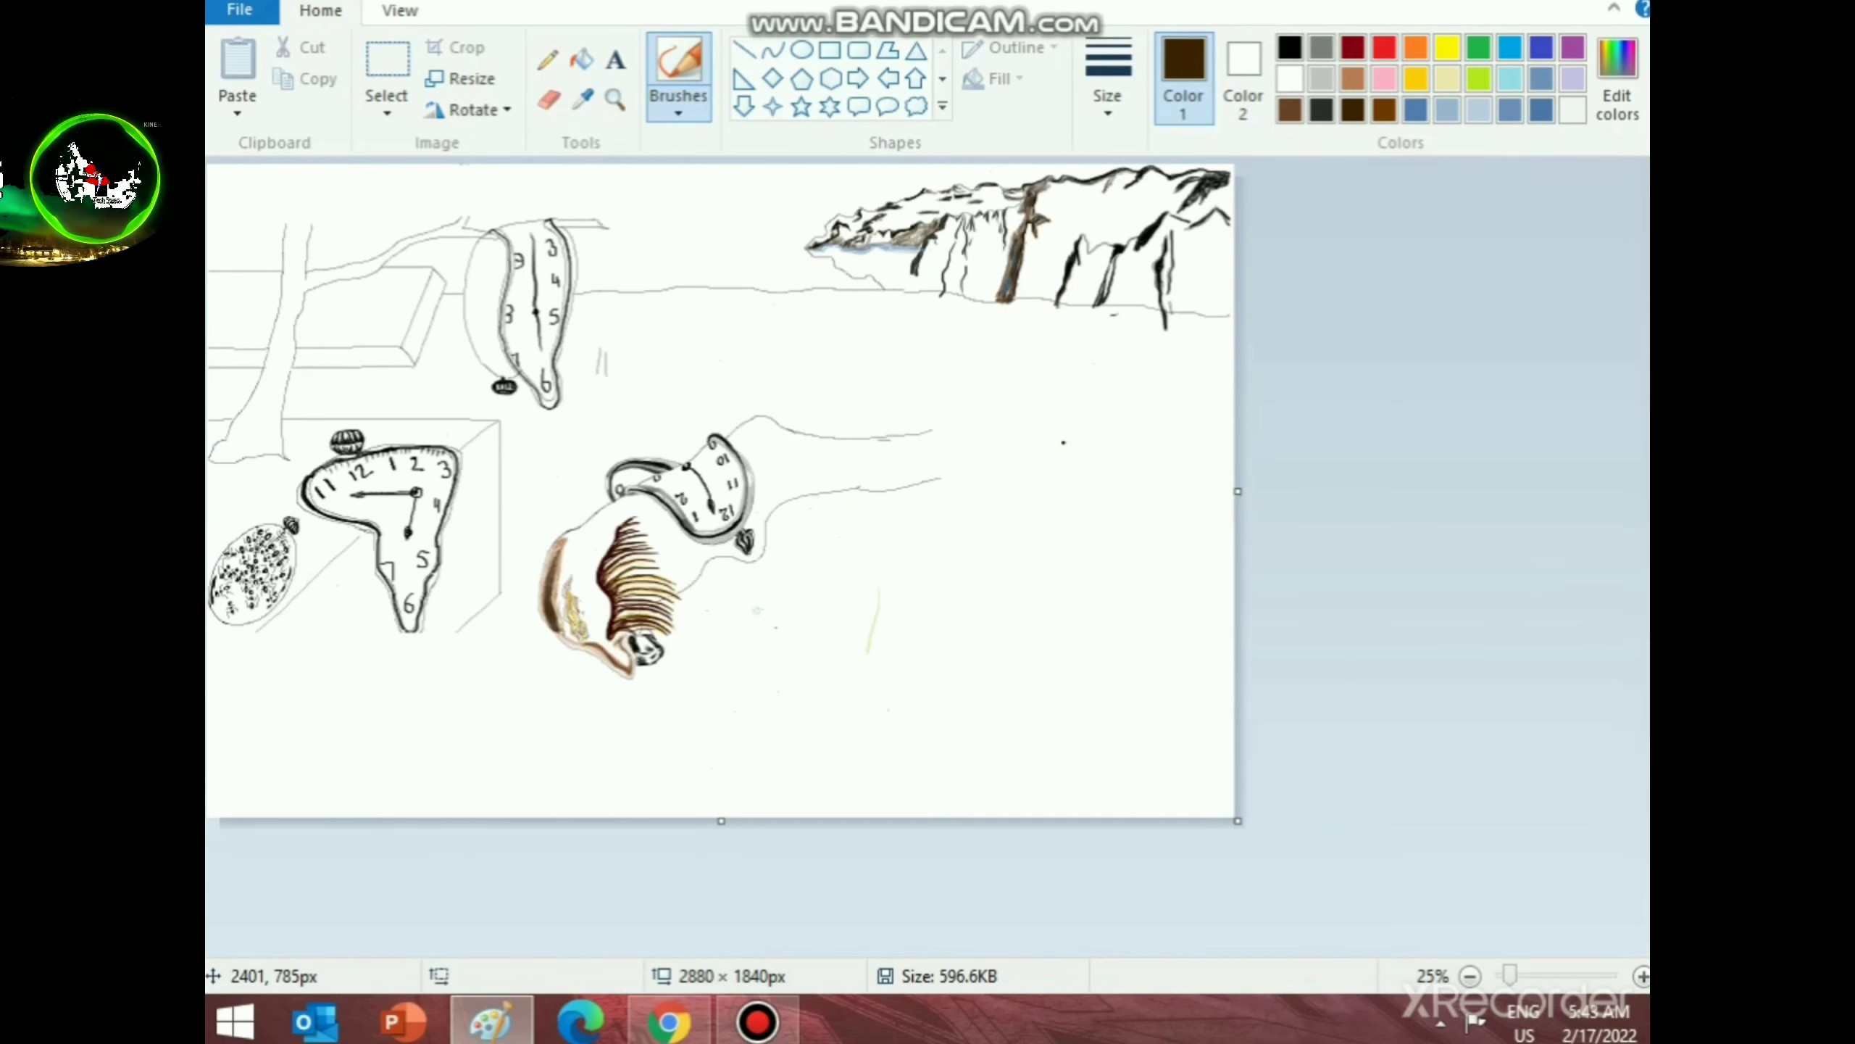
scroll(970, 857, "up", 2)
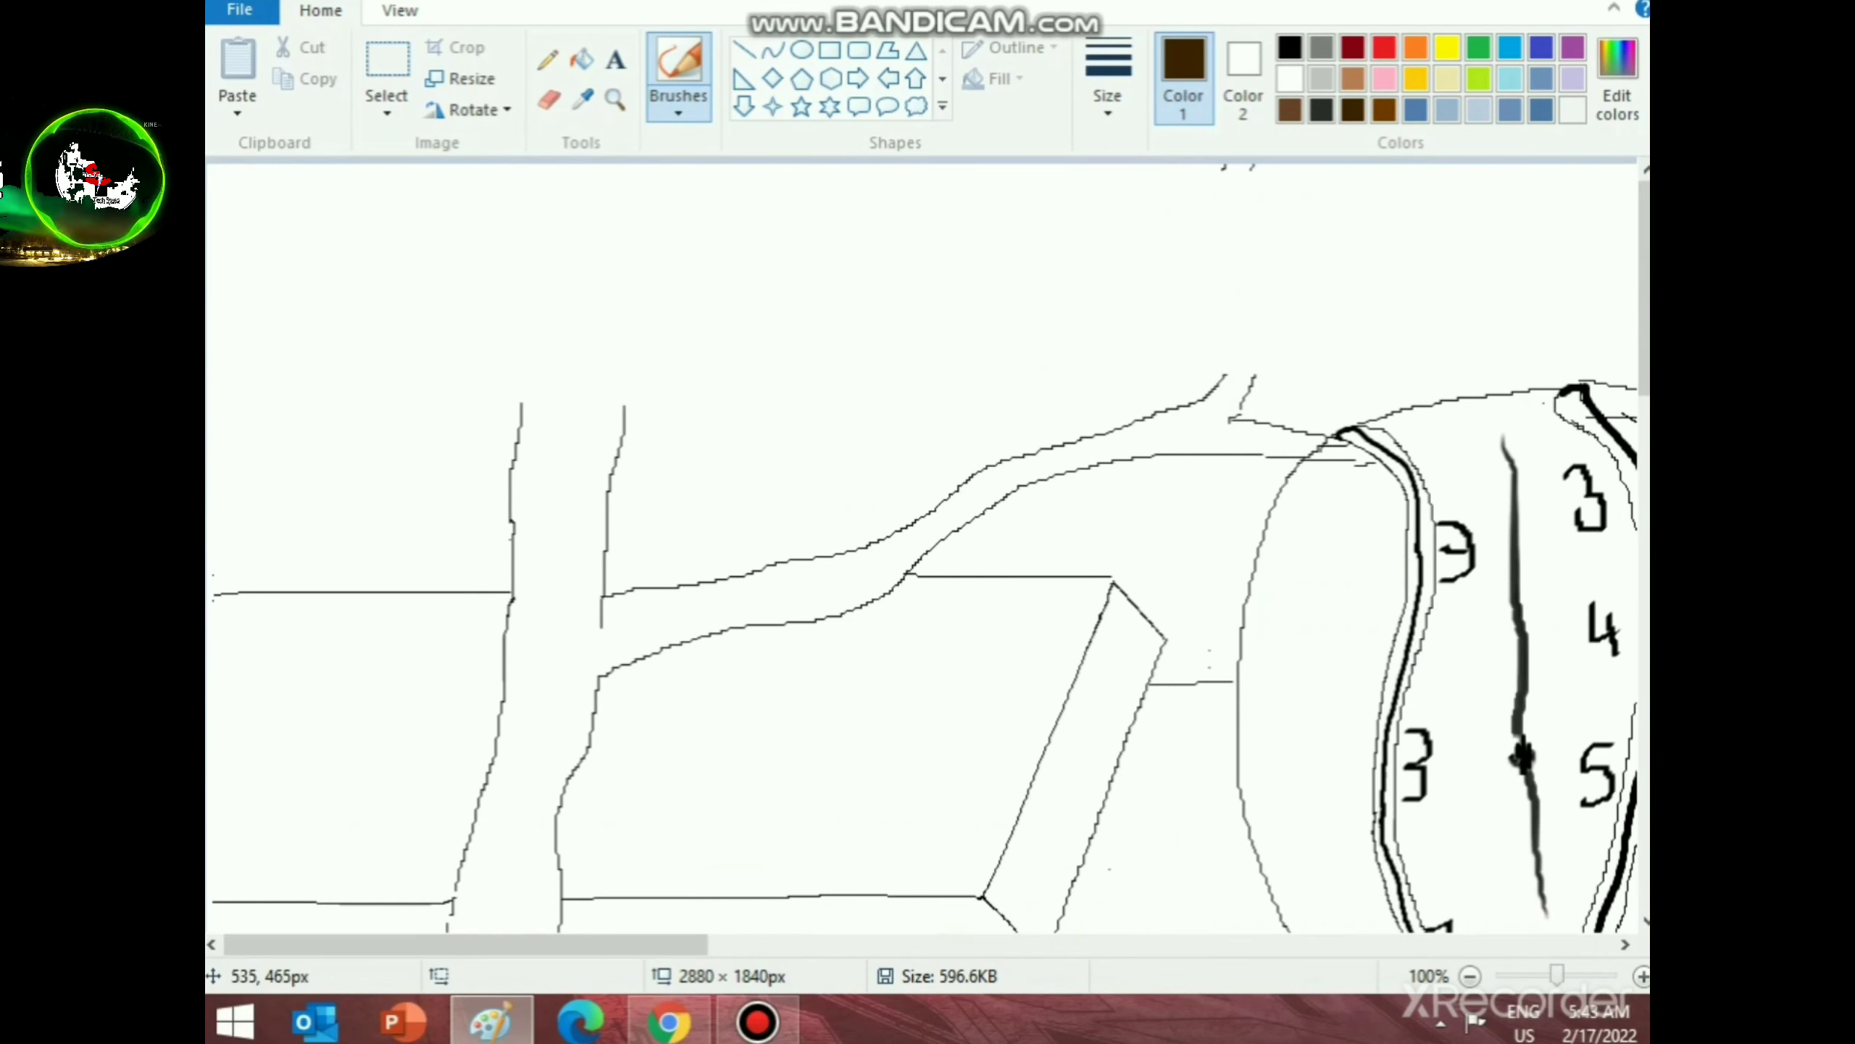
left_click_drag(657, 945, 1578, 943)
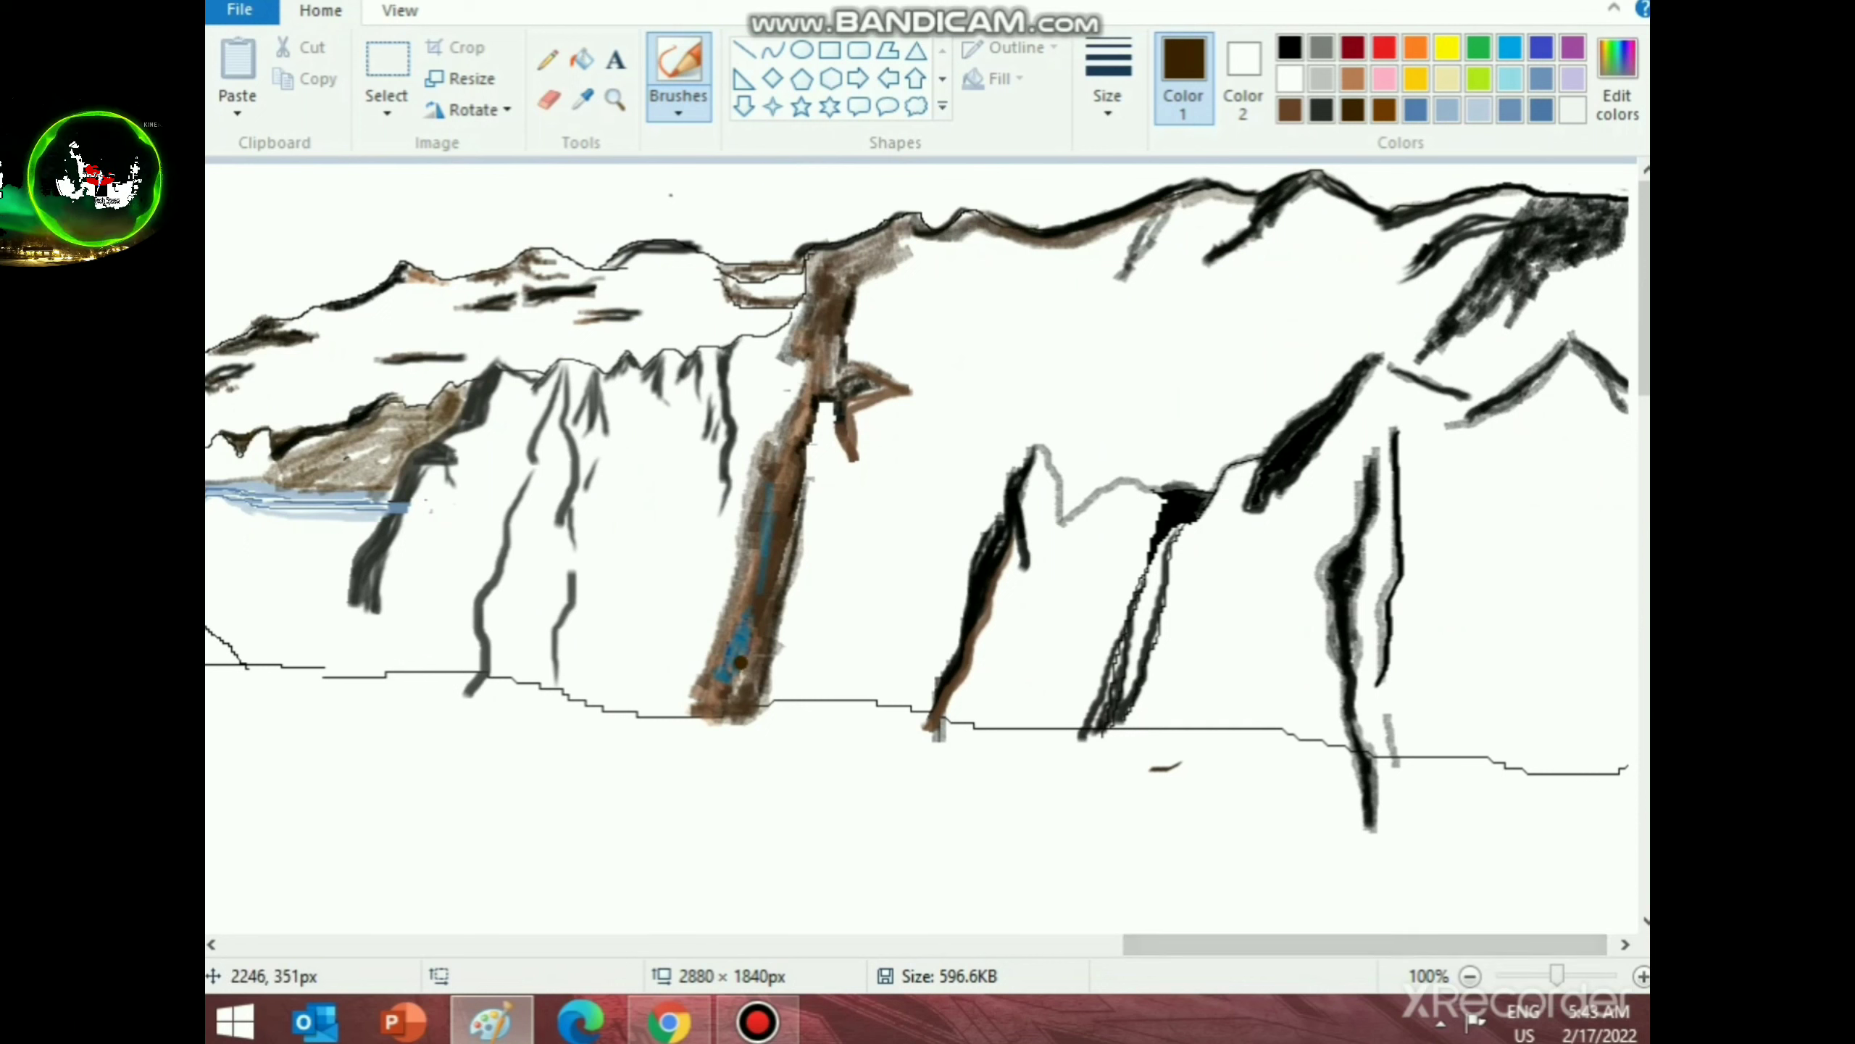
left_click(1617, 80)
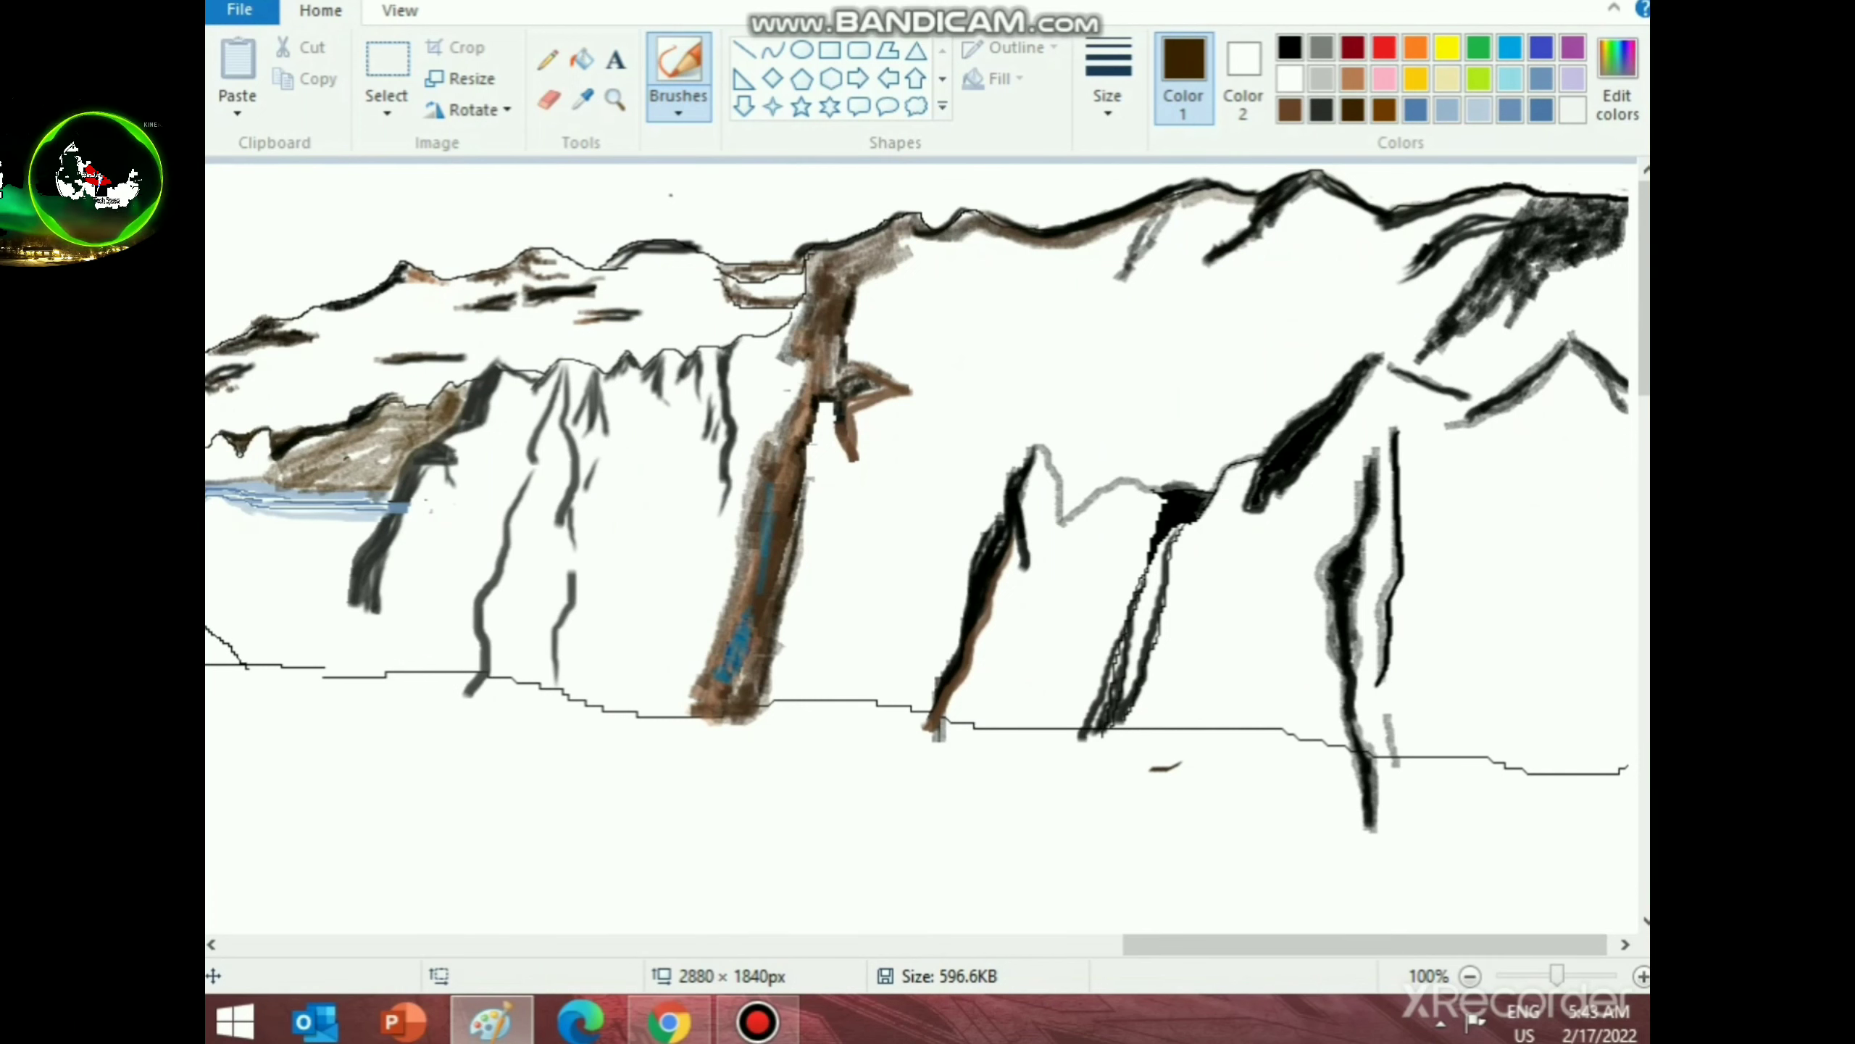
left_click_drag(1236, 532, 1236, 506)
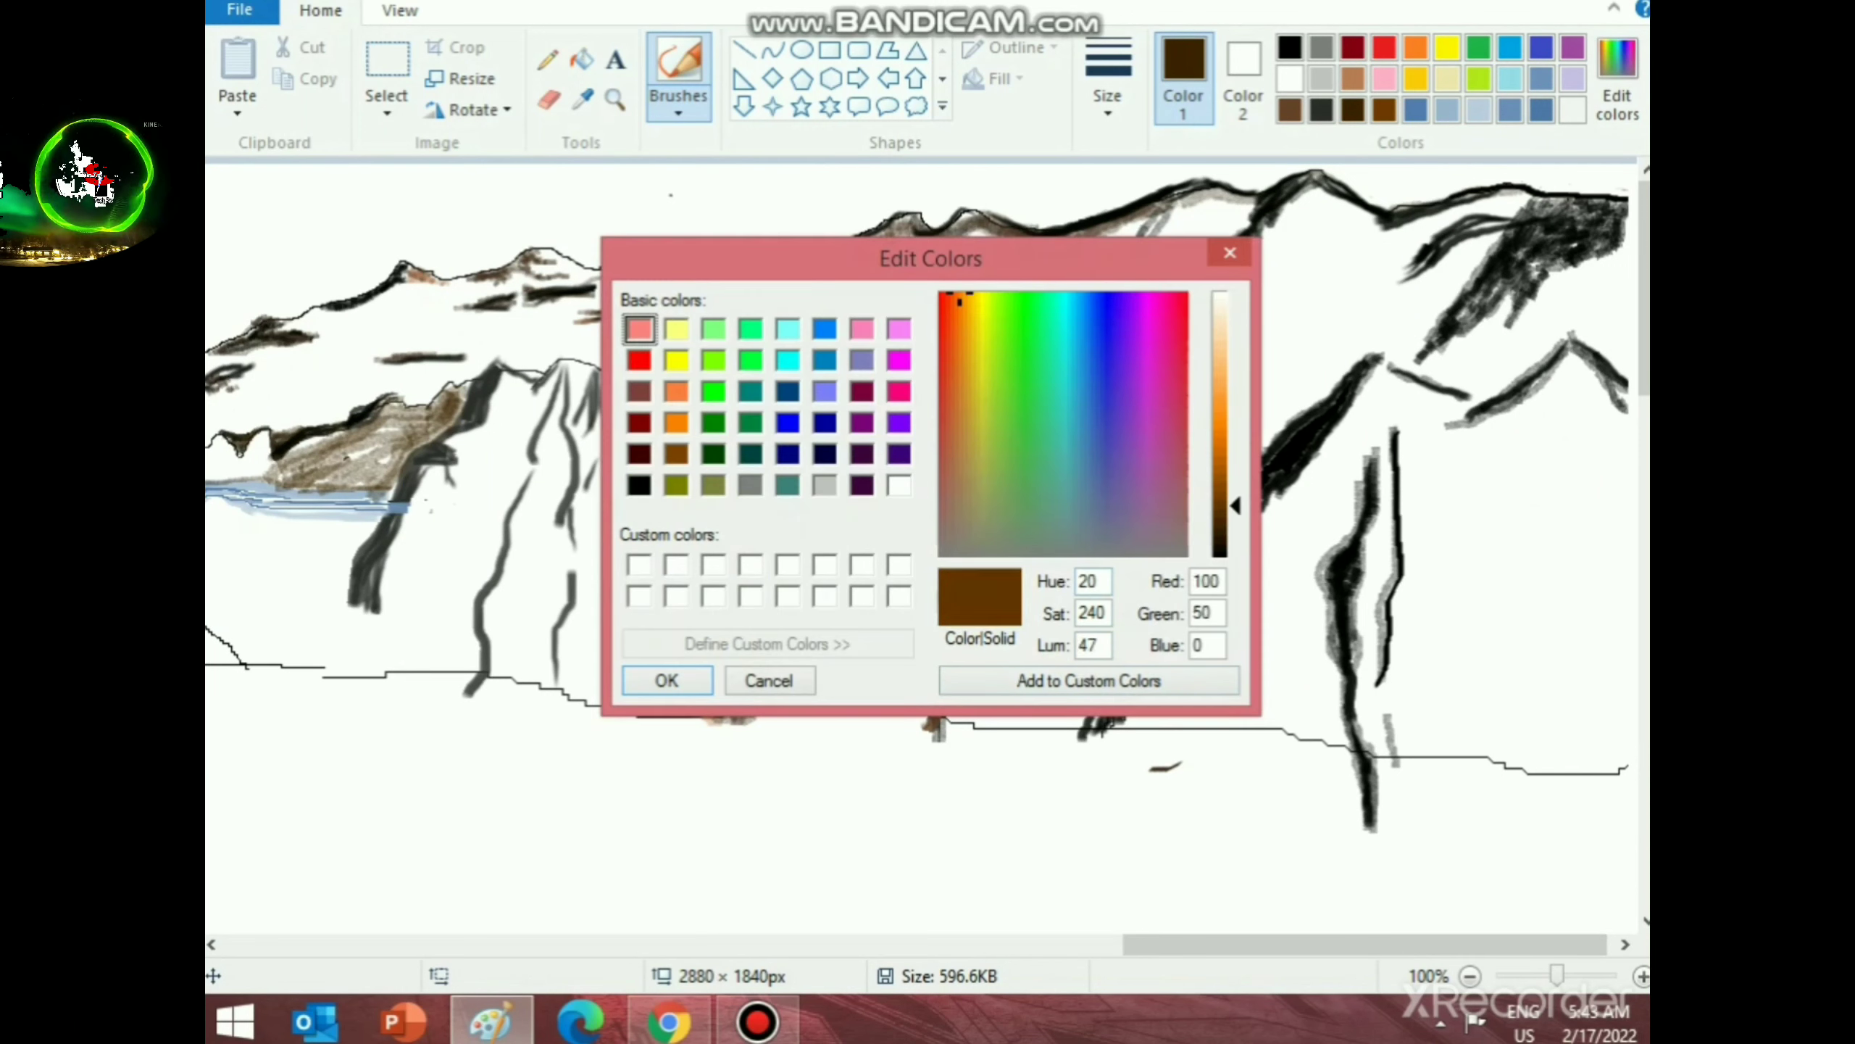
left_click(667, 680)
mouse_move(395, 426)
left_mouse_down()
mouse_move(280, 473)
mouse_move(343, 433)
mouse_move(307, 438)
mouse_move(273, 466)
mouse_move(332, 478)
mouse_move(382, 447)
mouse_move(301, 474)
mouse_move(447, 414)
mouse_move(450, 387)
mouse_move(385, 488)
mouse_move(388, 461)
mouse_move(312, 481)
left_mouse_up()
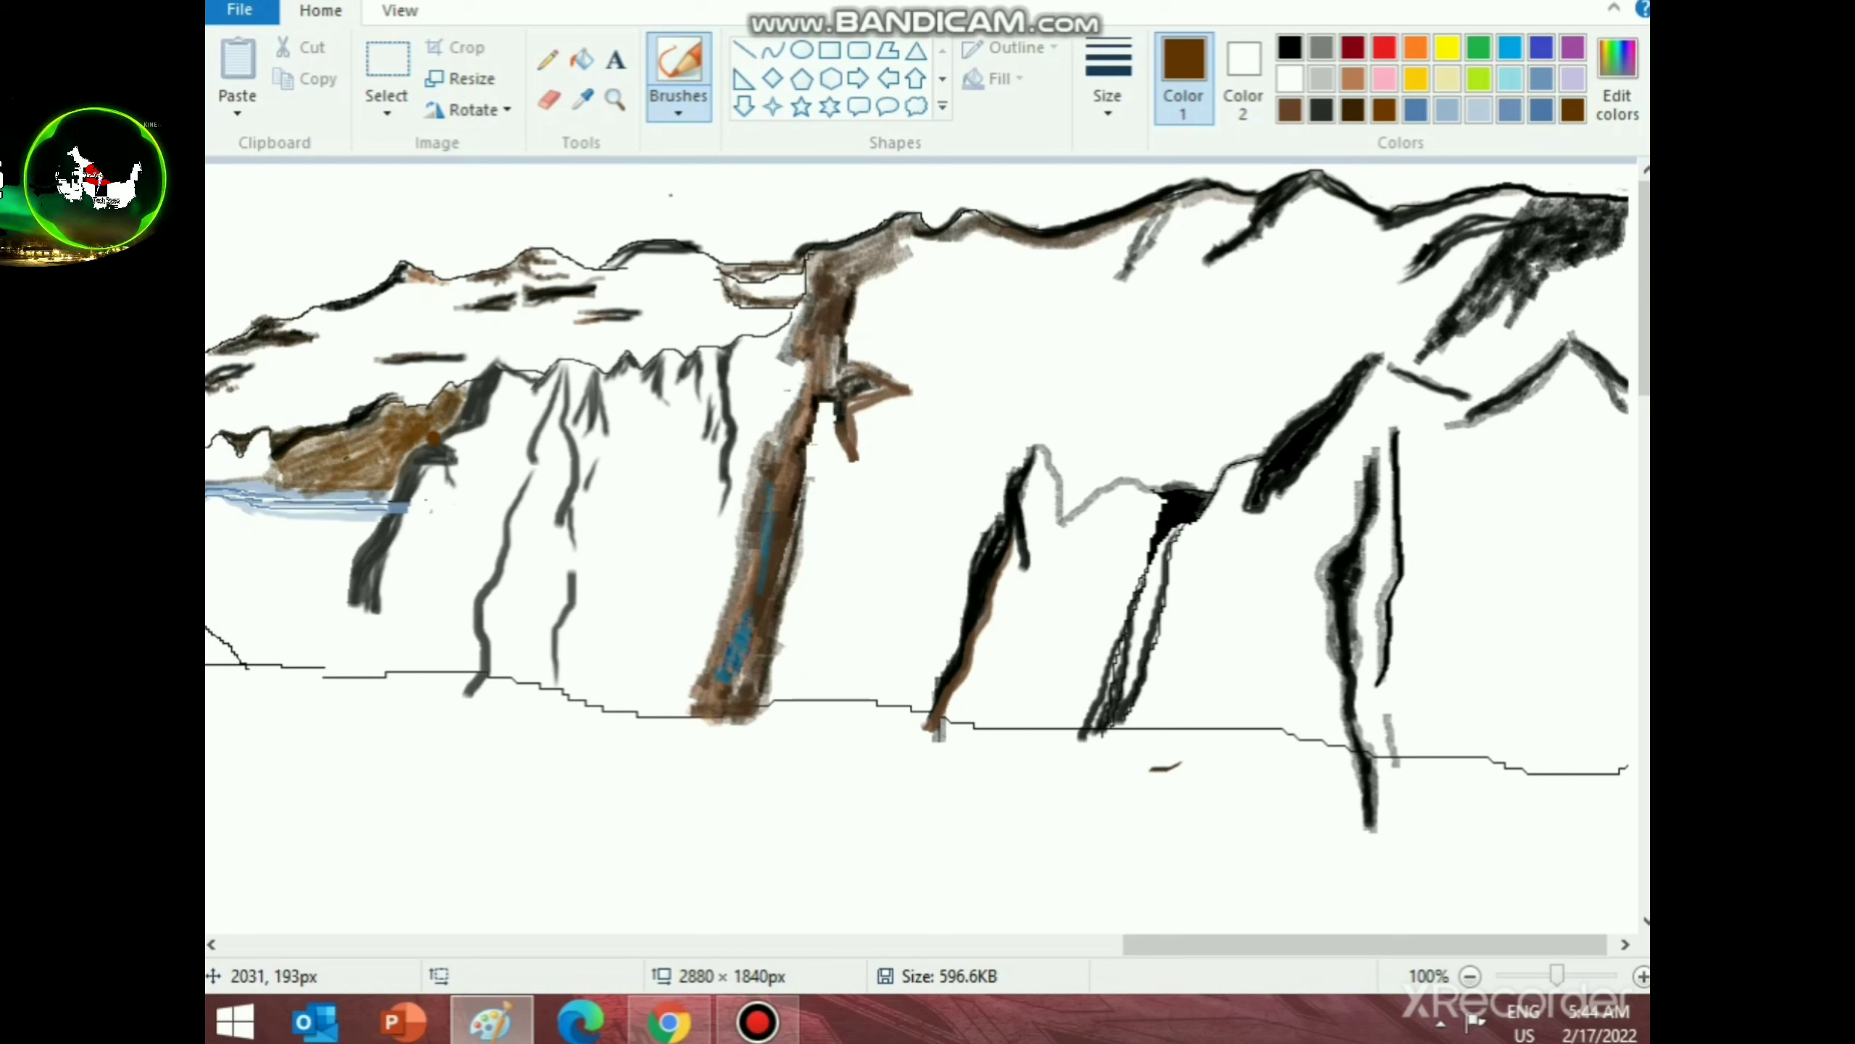
- Darken parts of the brown cliff patch beside the grey cliff edge with dark brown strokes
left_click(1354, 109)
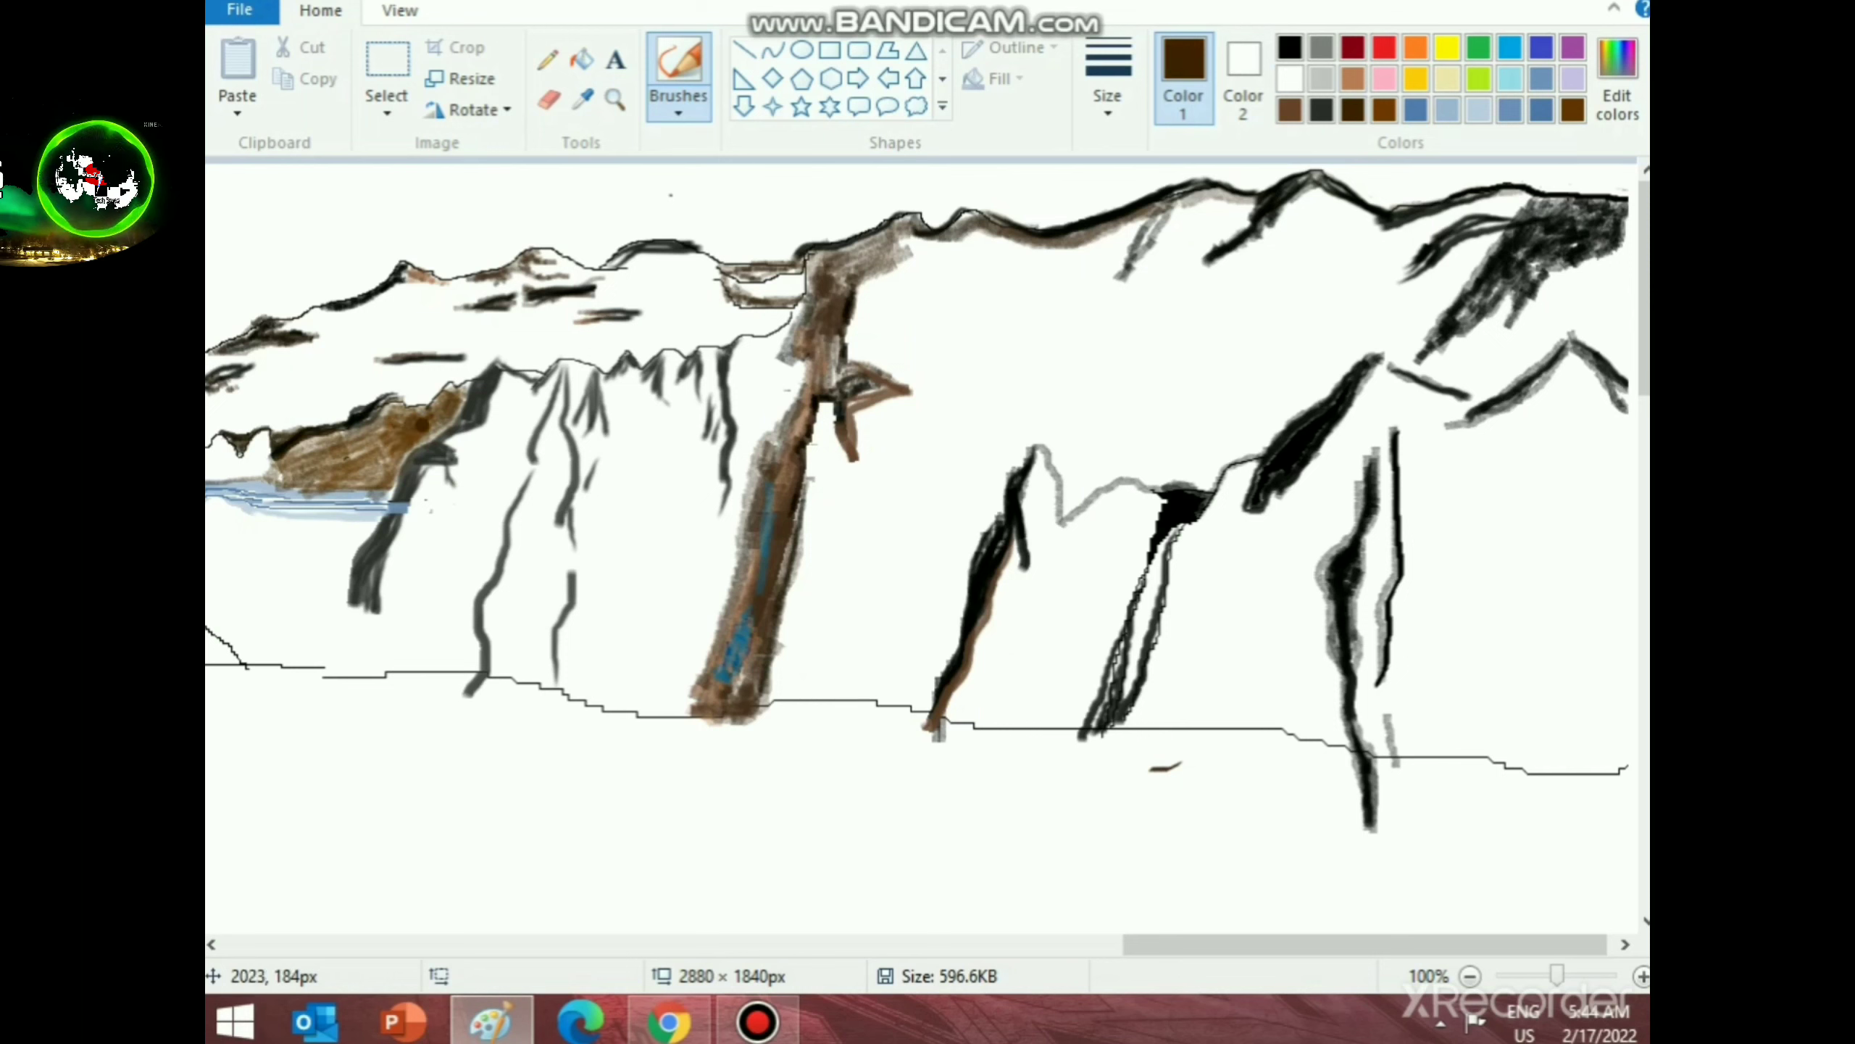
mouse_move(387, 424)
left_mouse_down()
mouse_move(444, 415)
mouse_move(412, 437)
left_mouse_up()
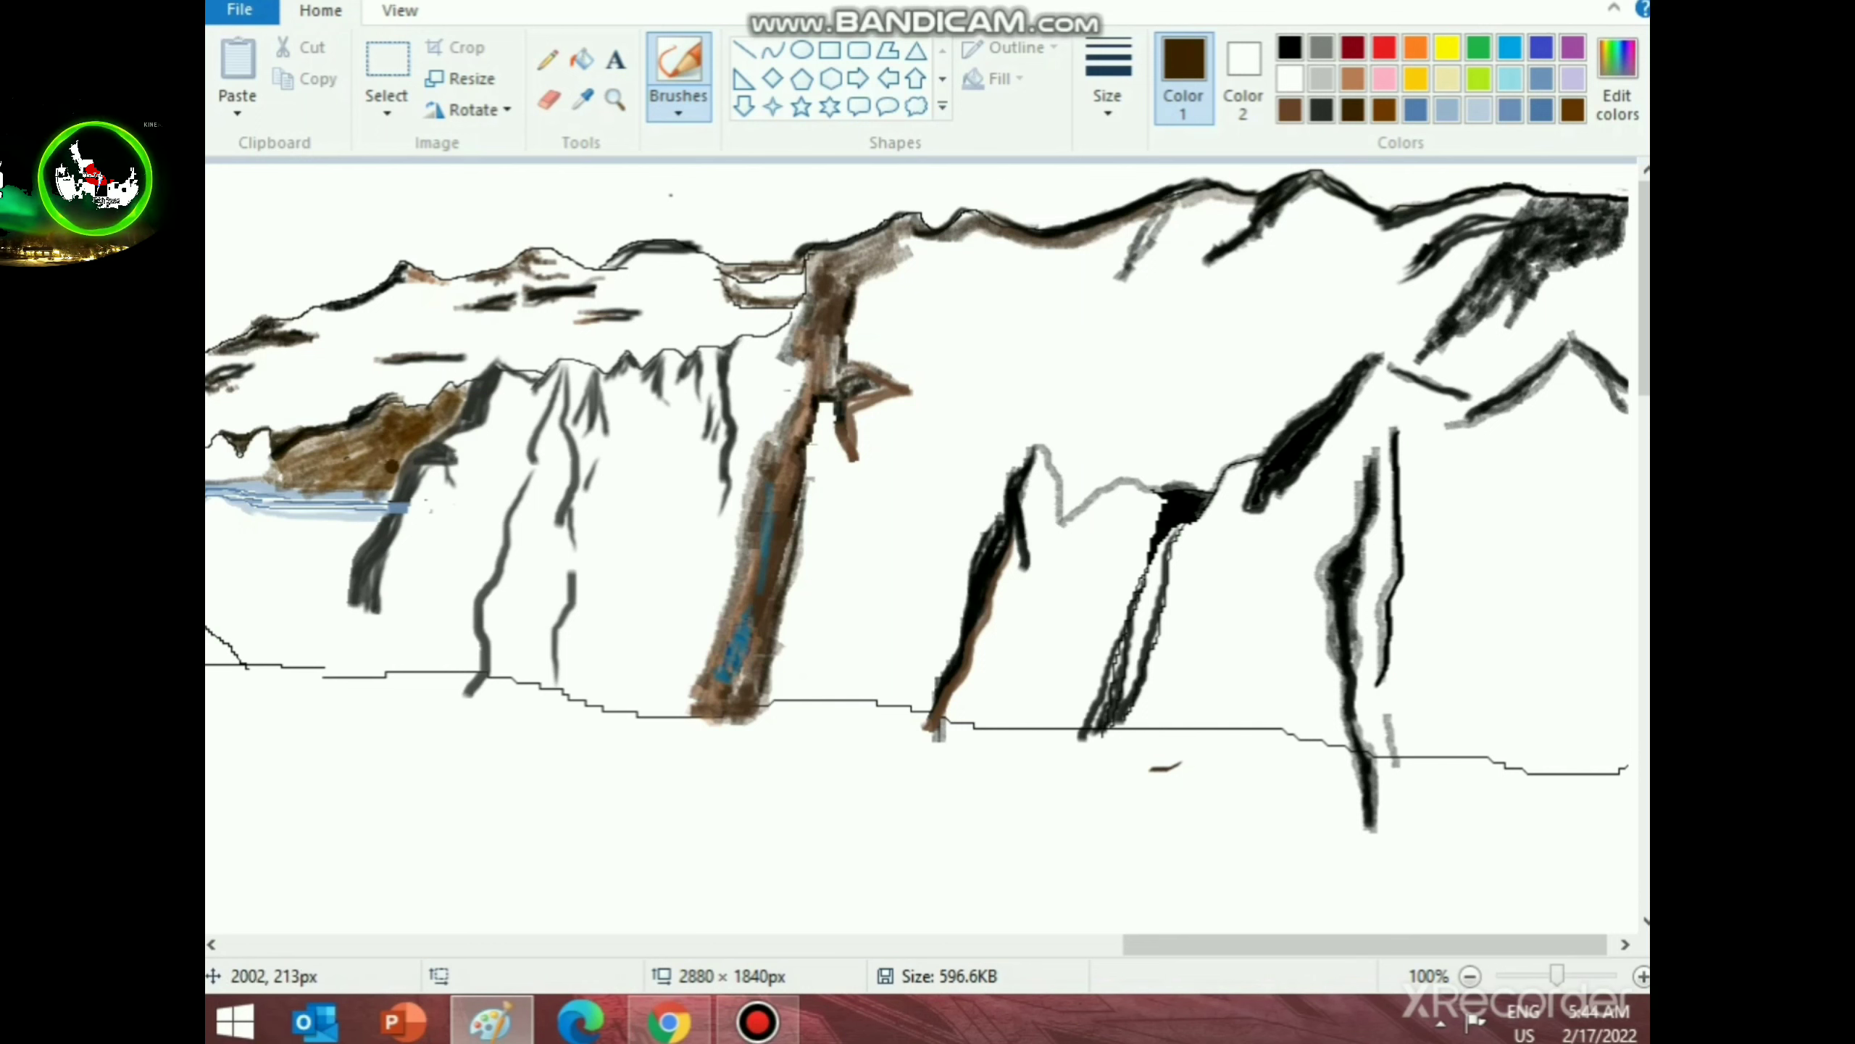
scroll(479, 495, "down", 1)
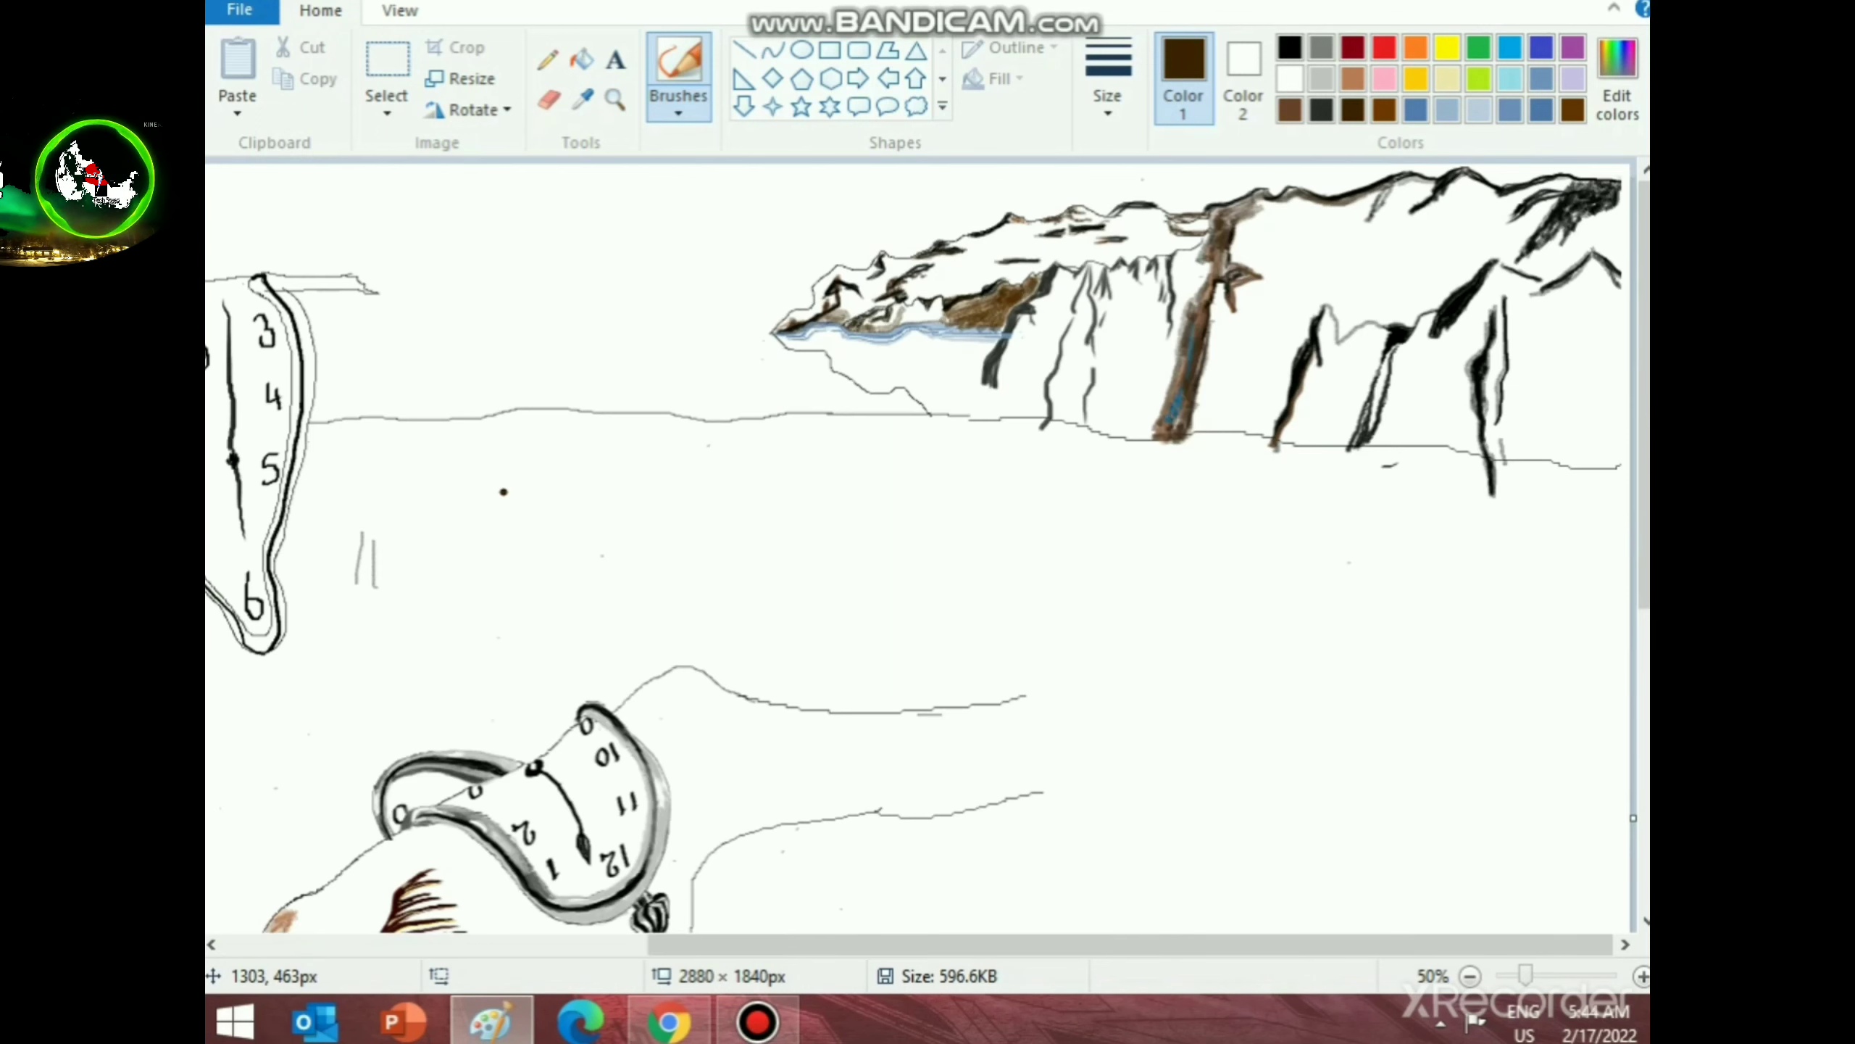
scroll(508, 490, "down", 1)
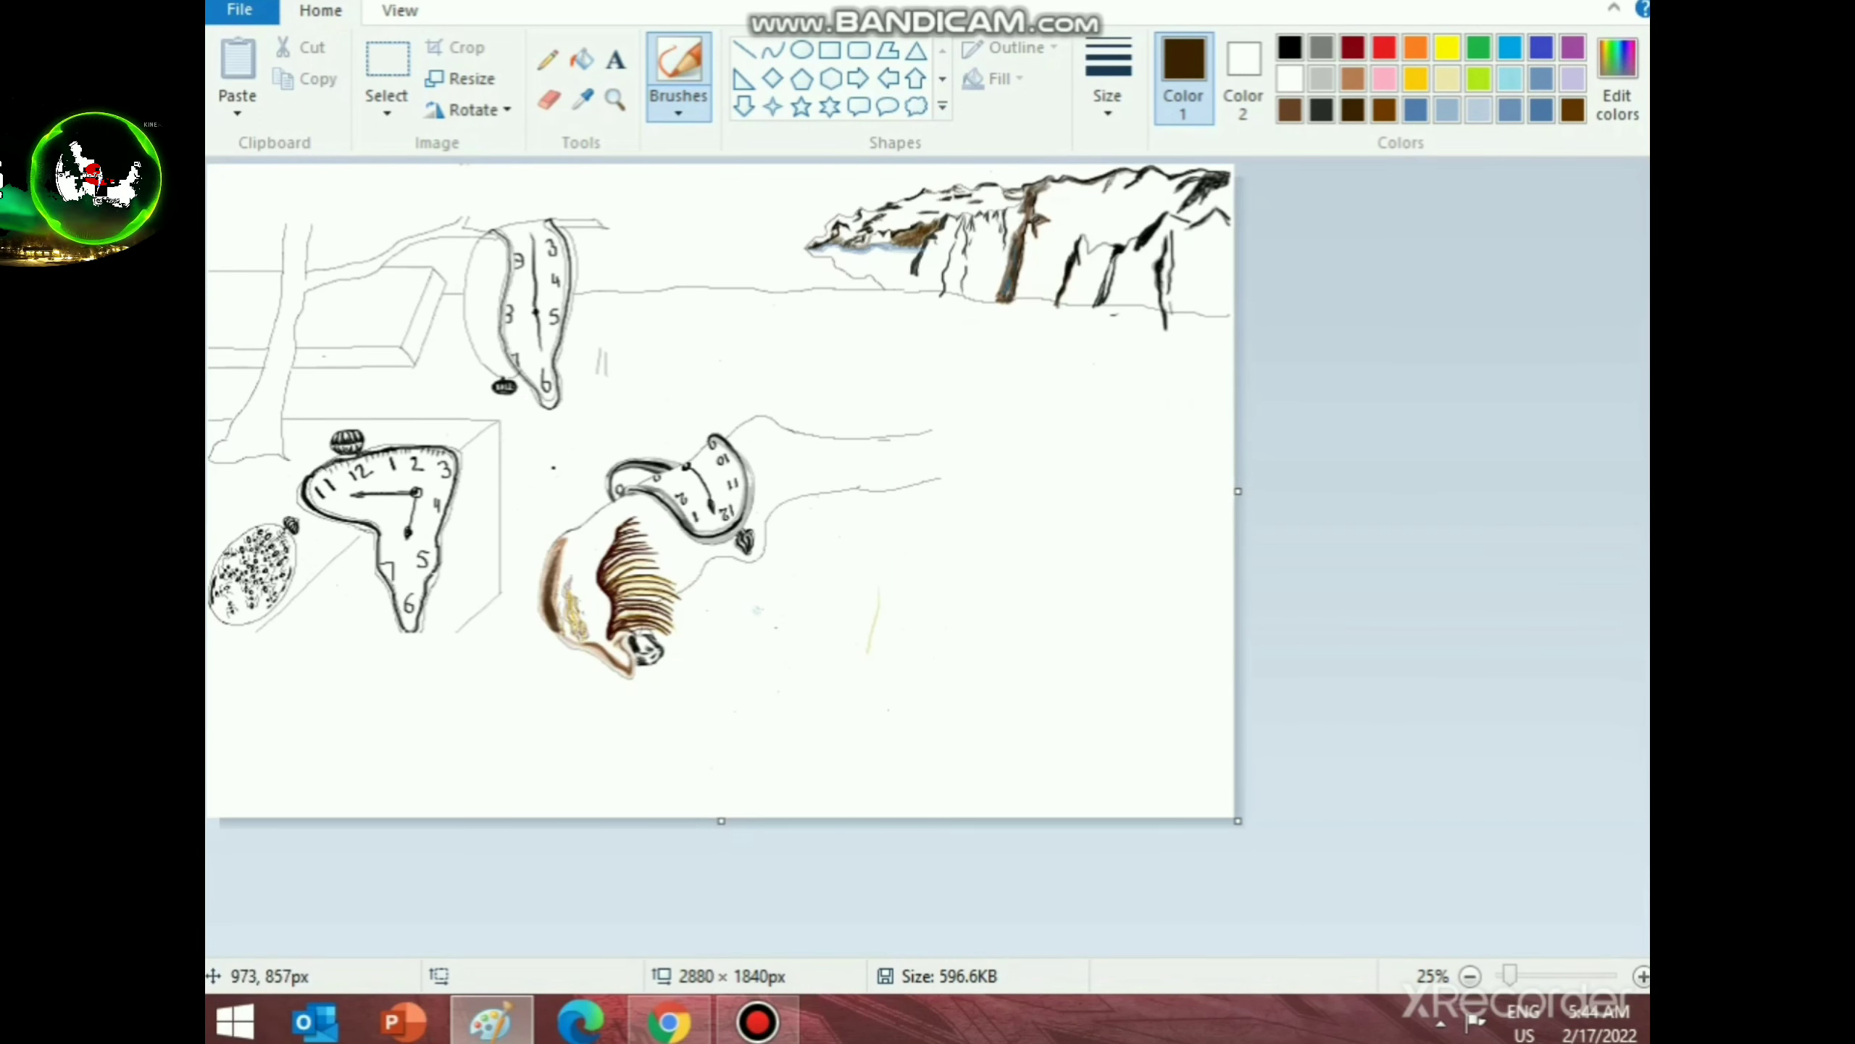
- Mix a custom brown of RGB 159, 99, 66 and shade the lower part of the cliff patch above the water
scroll(1034, 568, "up", 1)
left_click_drag(694, 945, 1118, 945)
scroll(1111, 916, "up", 1)
scroll(1112, 917, "down", 1)
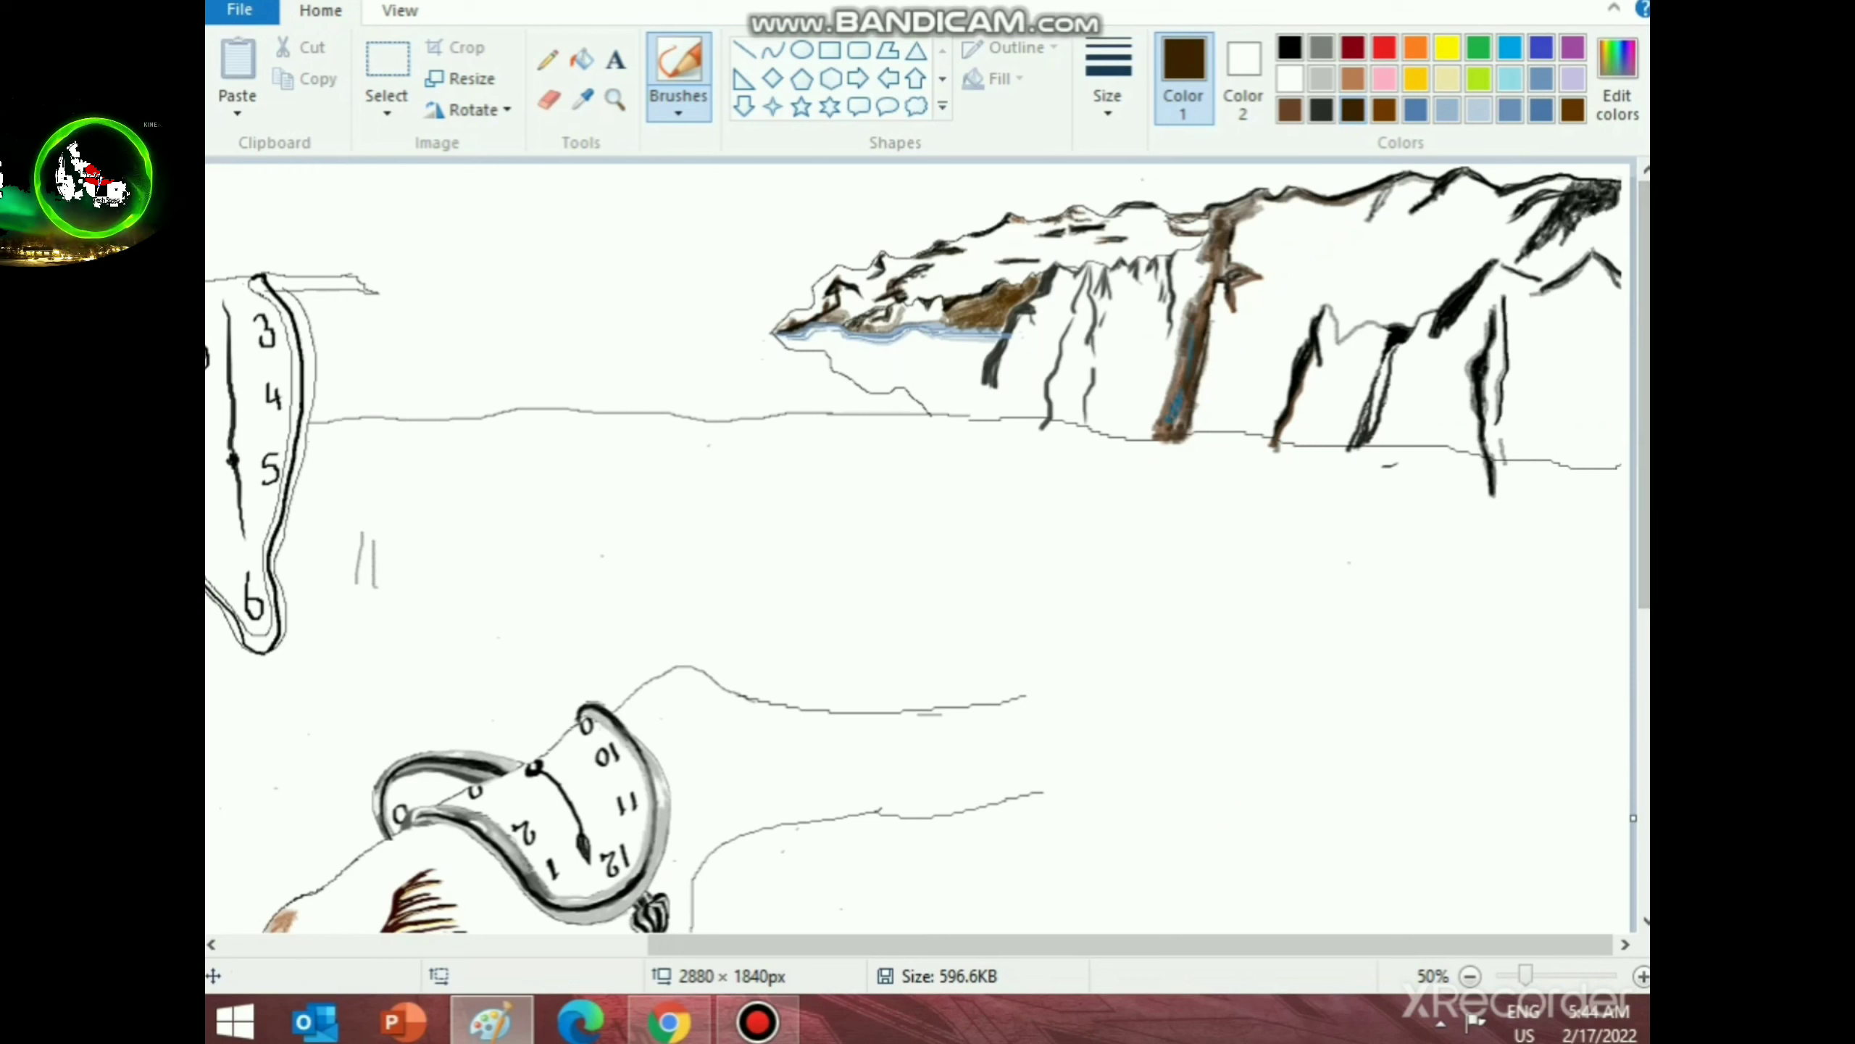
left_click(1353, 78)
left_click(1617, 74)
left_click_drag(1235, 415, 1235, 431)
left_click(666, 680)
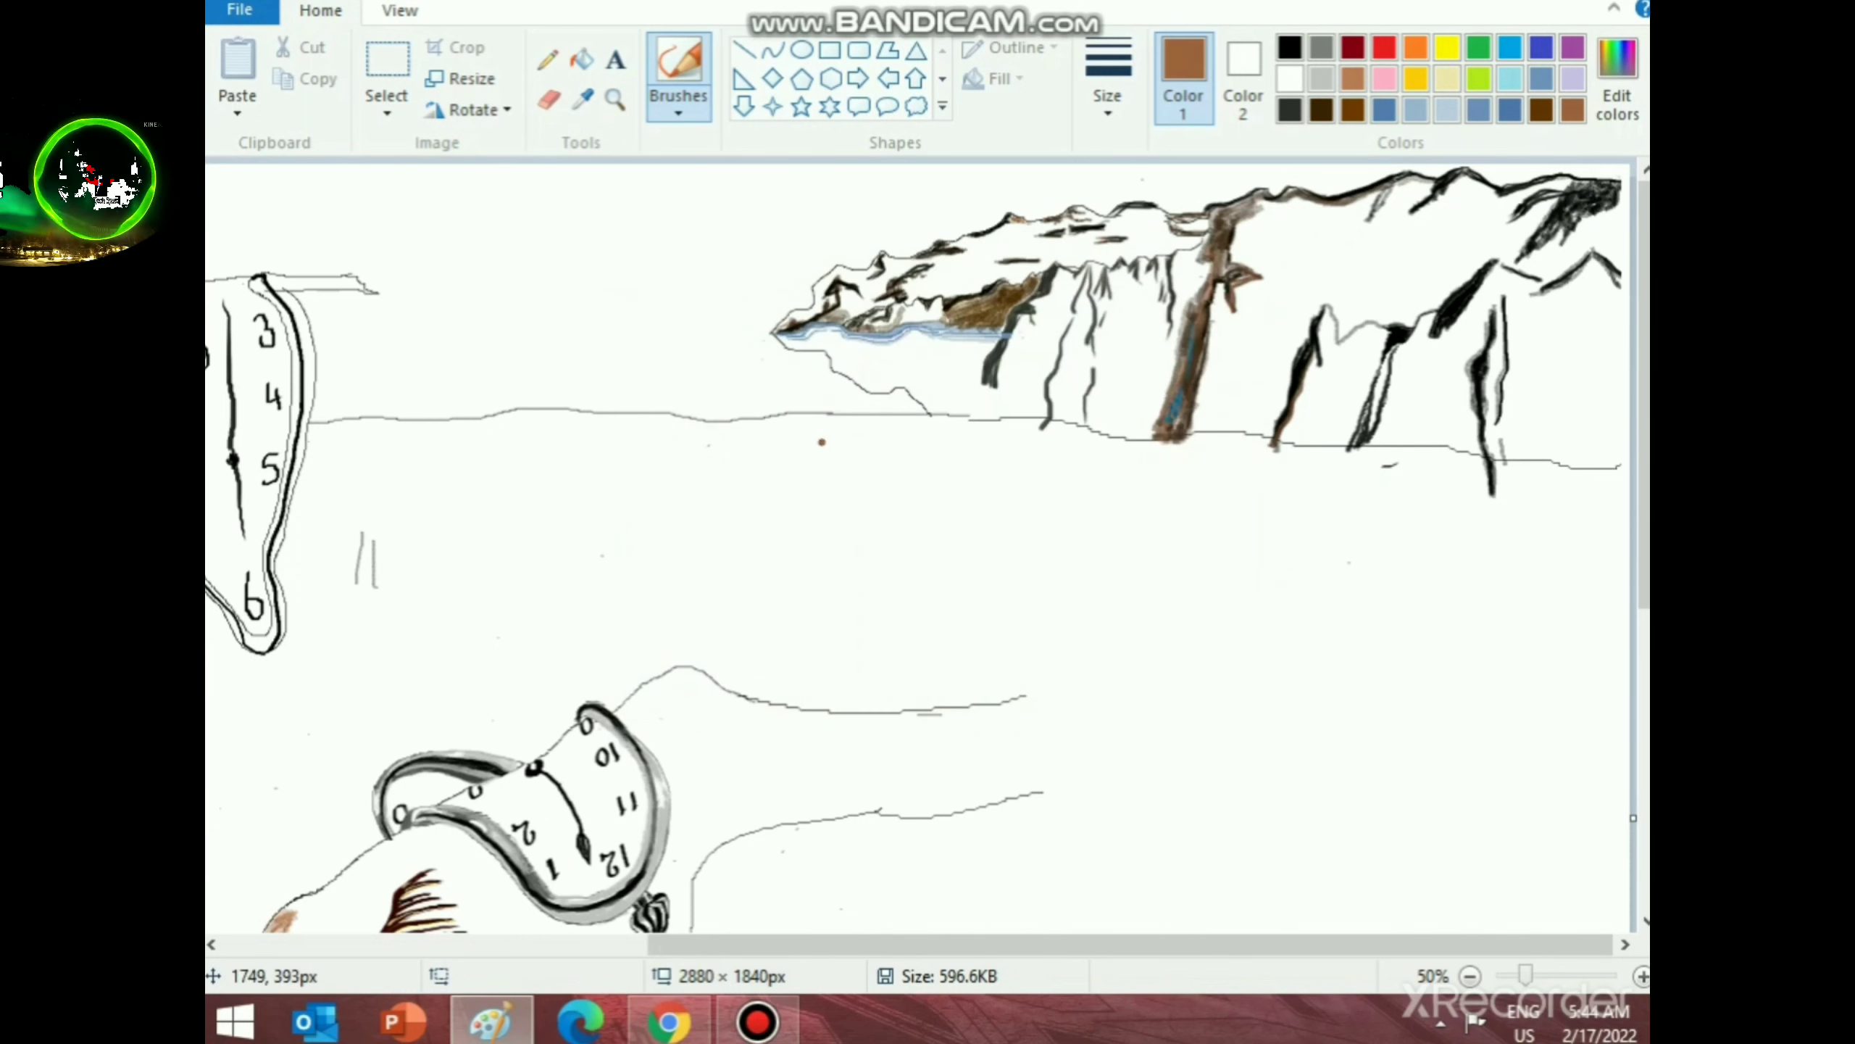
scroll(935, 490, "up", 1)
scroll(619, 833, "right", 10)
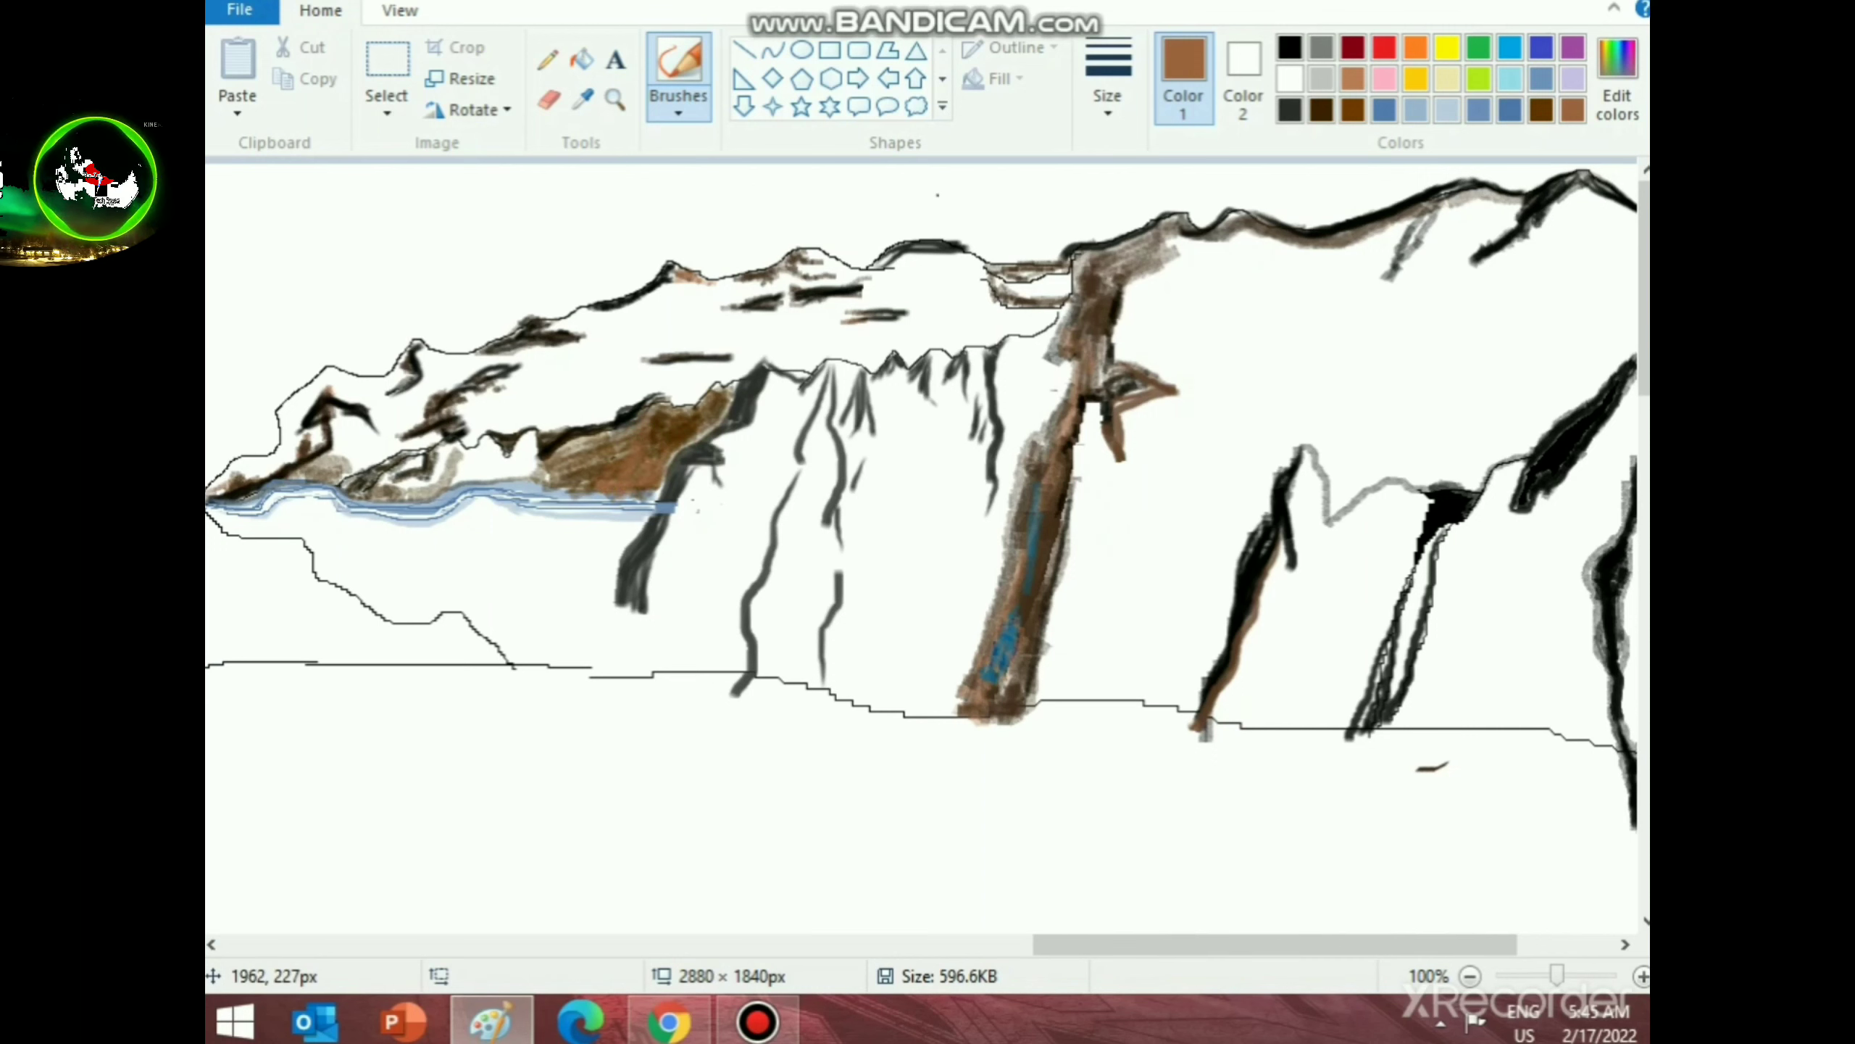
- Lighten the custom brown and blend the paler tone over the middle of the cliff patch
left_click(1617, 80)
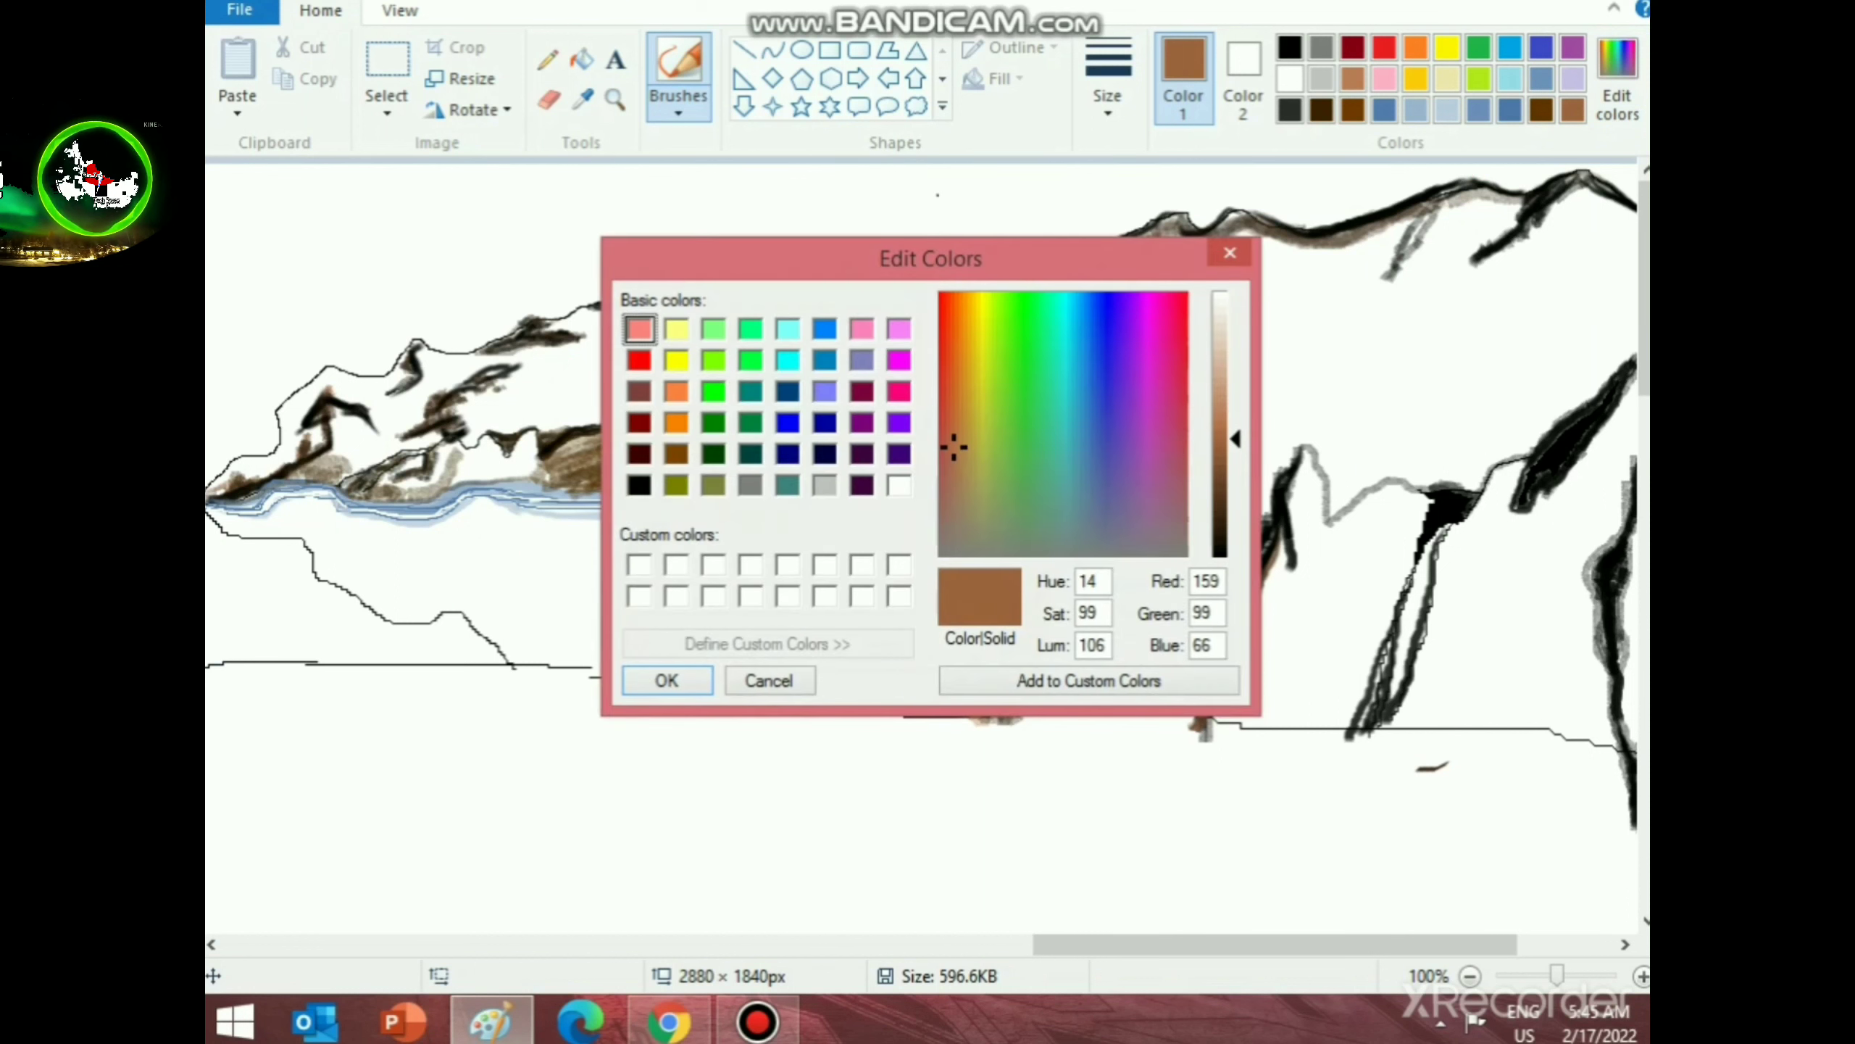
left_click_drag(1220, 439, 1220, 391)
left_click(666, 680)
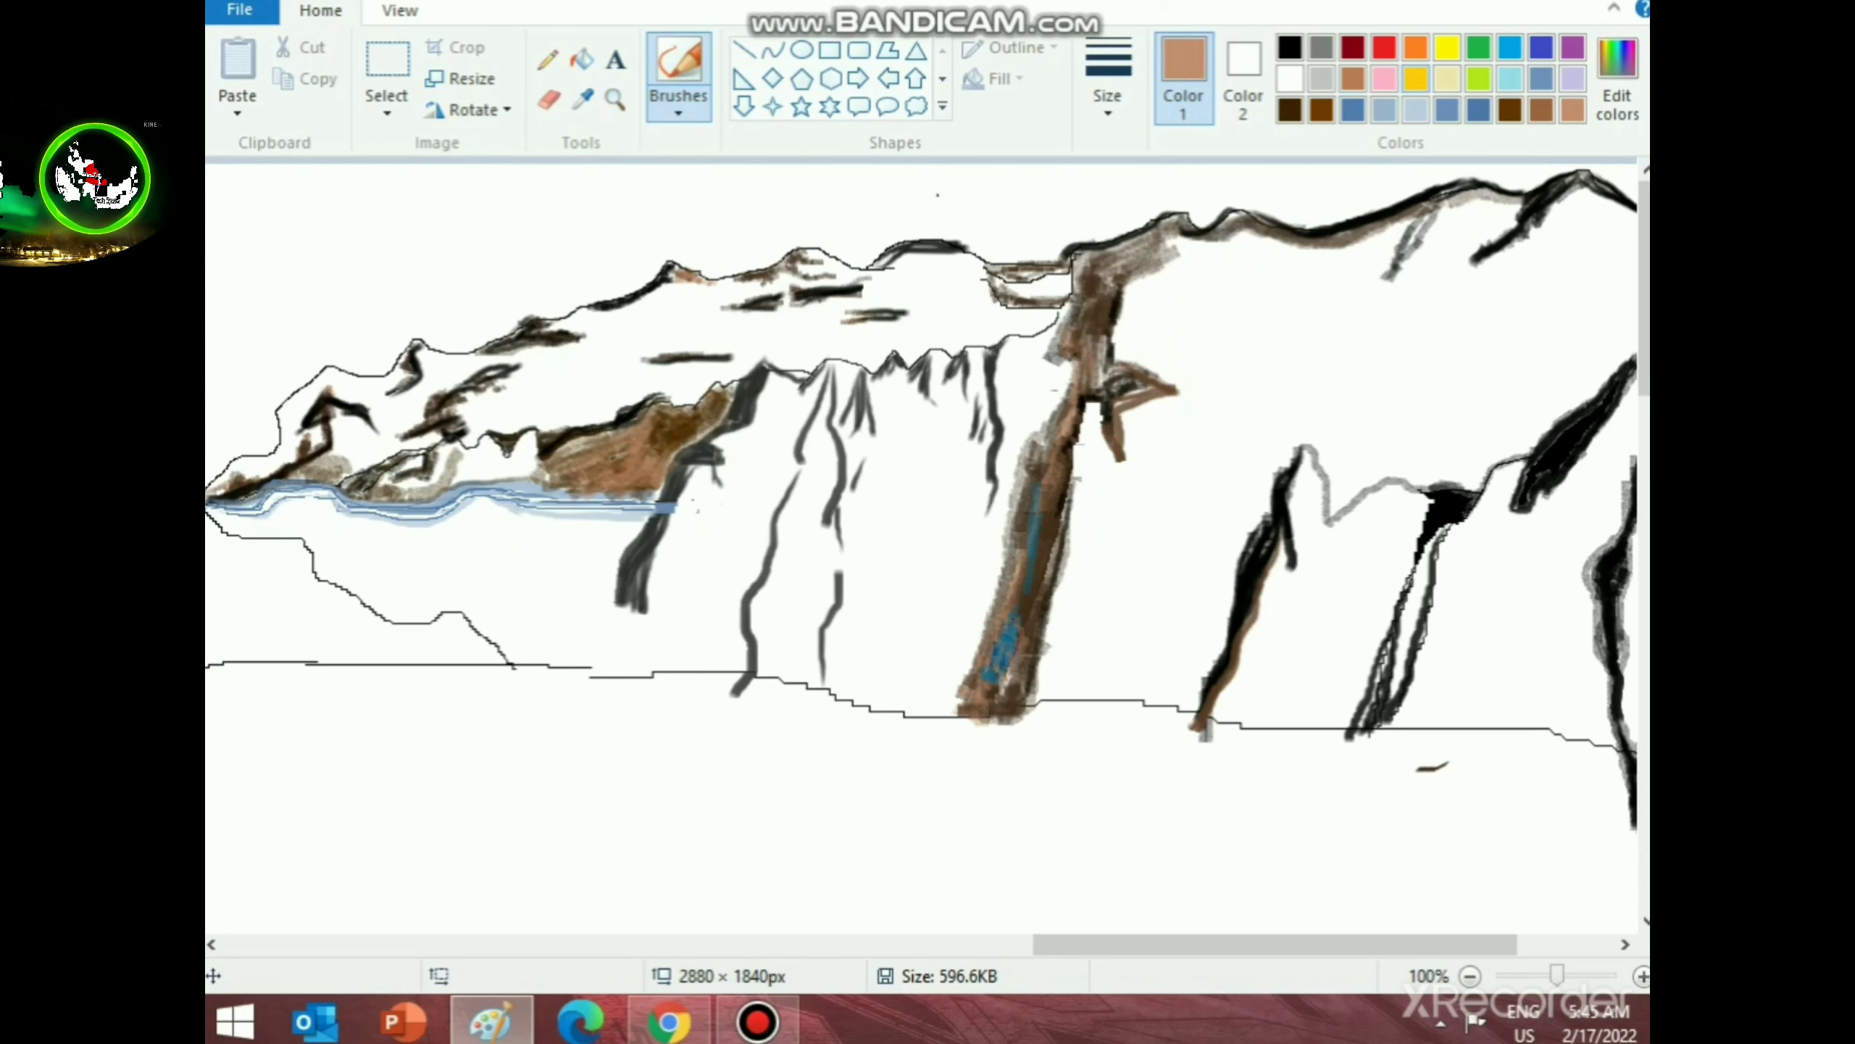
- Add pale yellow highlights over the left and lower parts of the brown cliff patch
left_click(1448, 48)
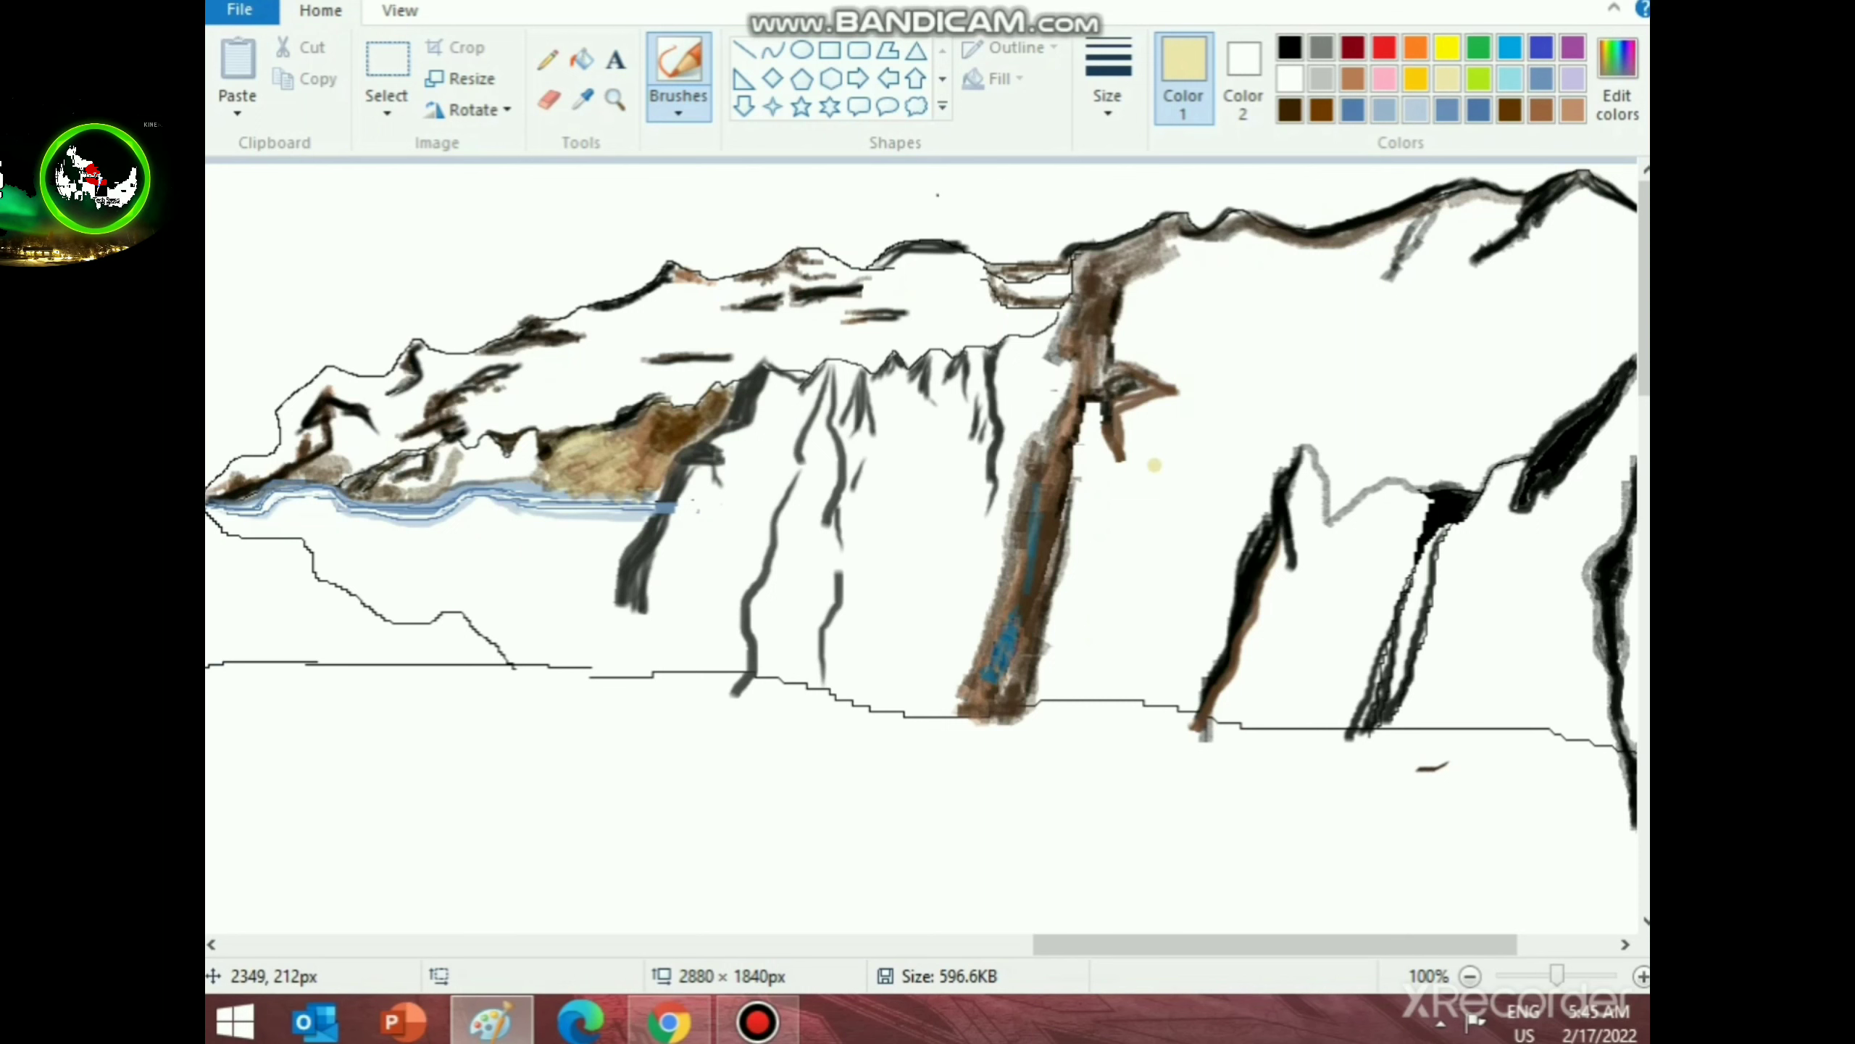
scroll(1154, 464, "down", 3)
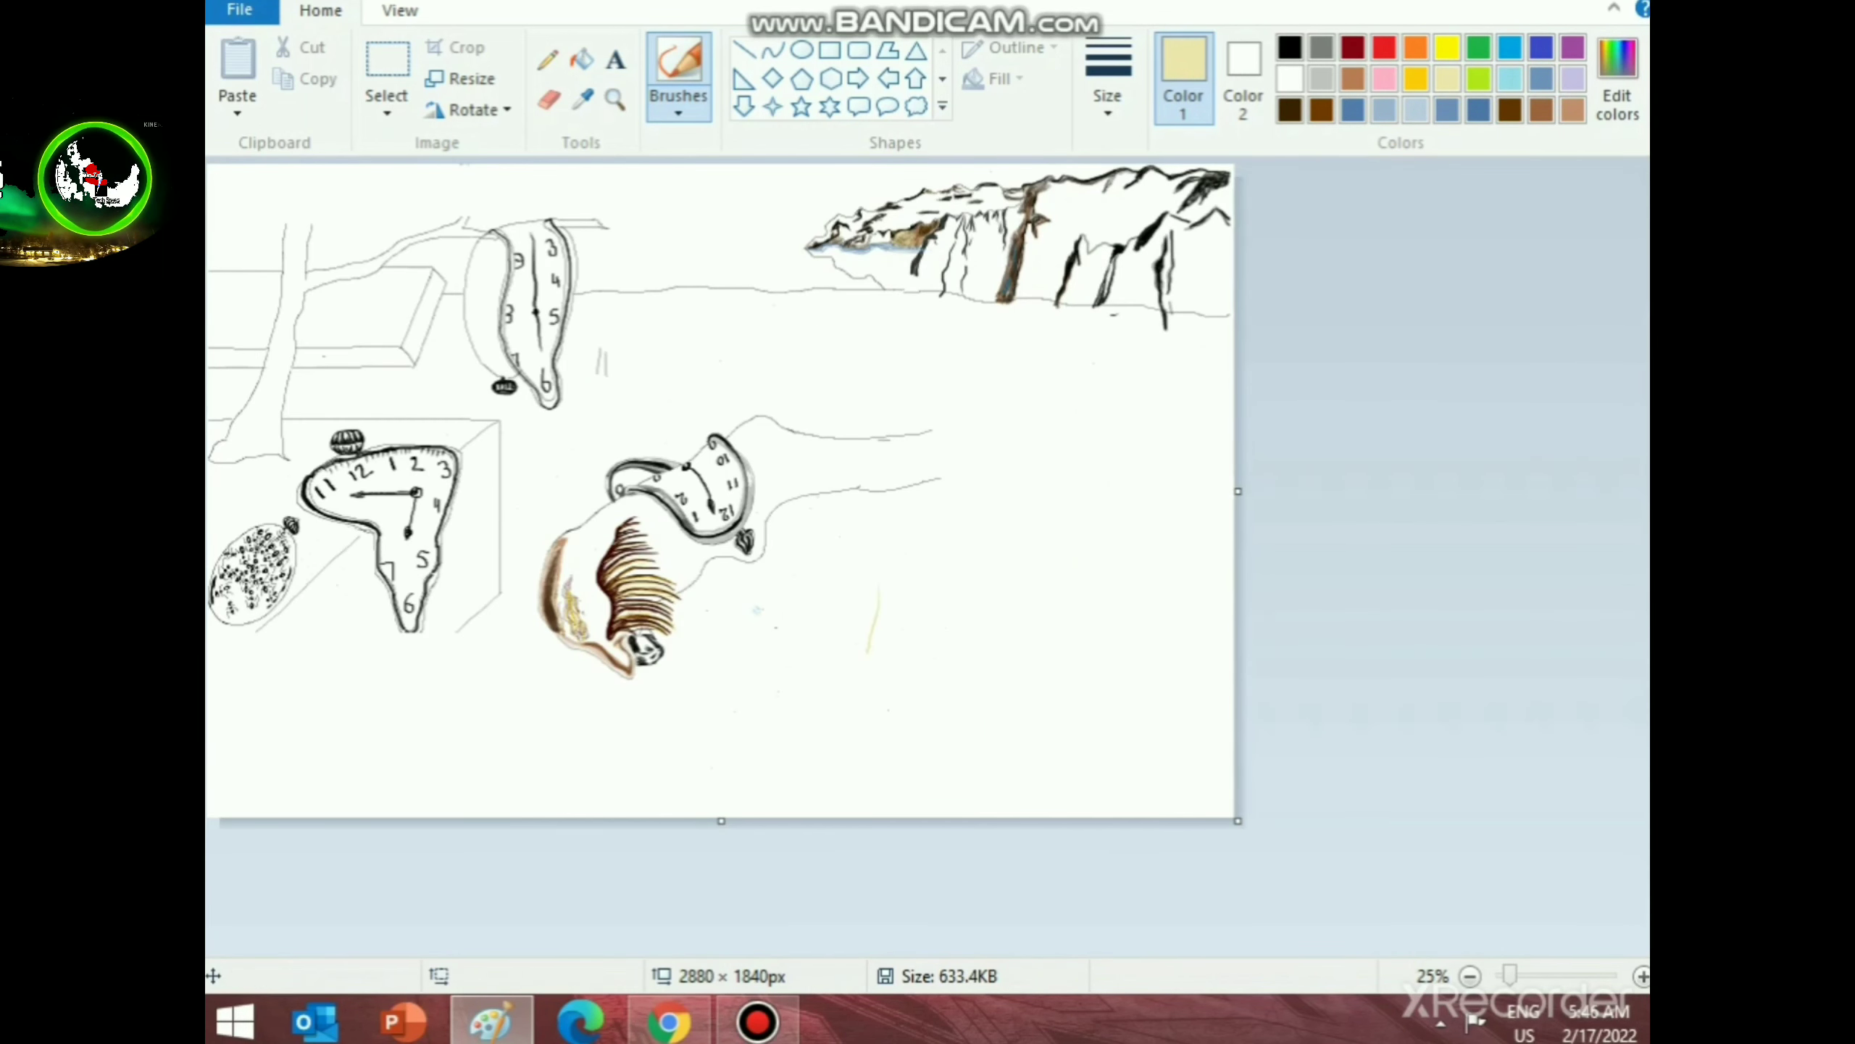
scroll(789, 458, "up", 3)
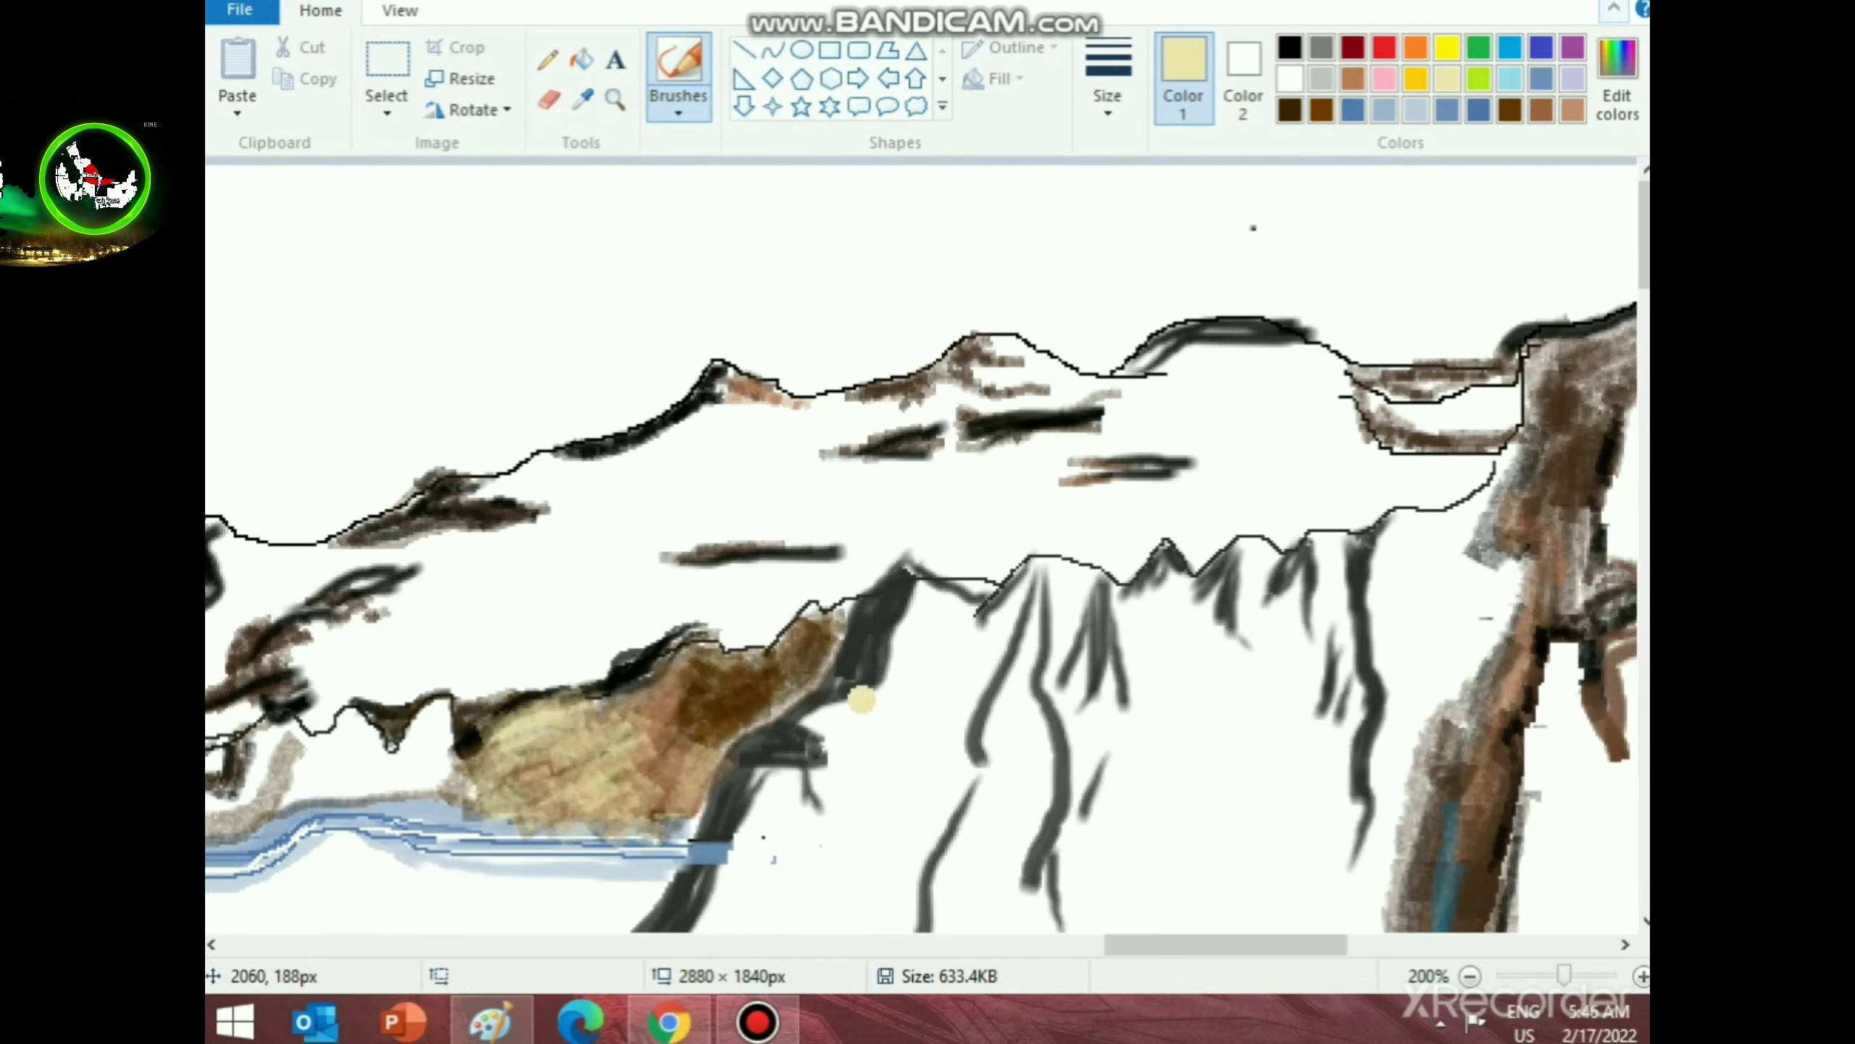
- Shade brown along the lower right of the cliff patch and fill its upper part just below the ridge line
scroll(891, 760, "down", 3)
scroll(862, 768, "up", 5)
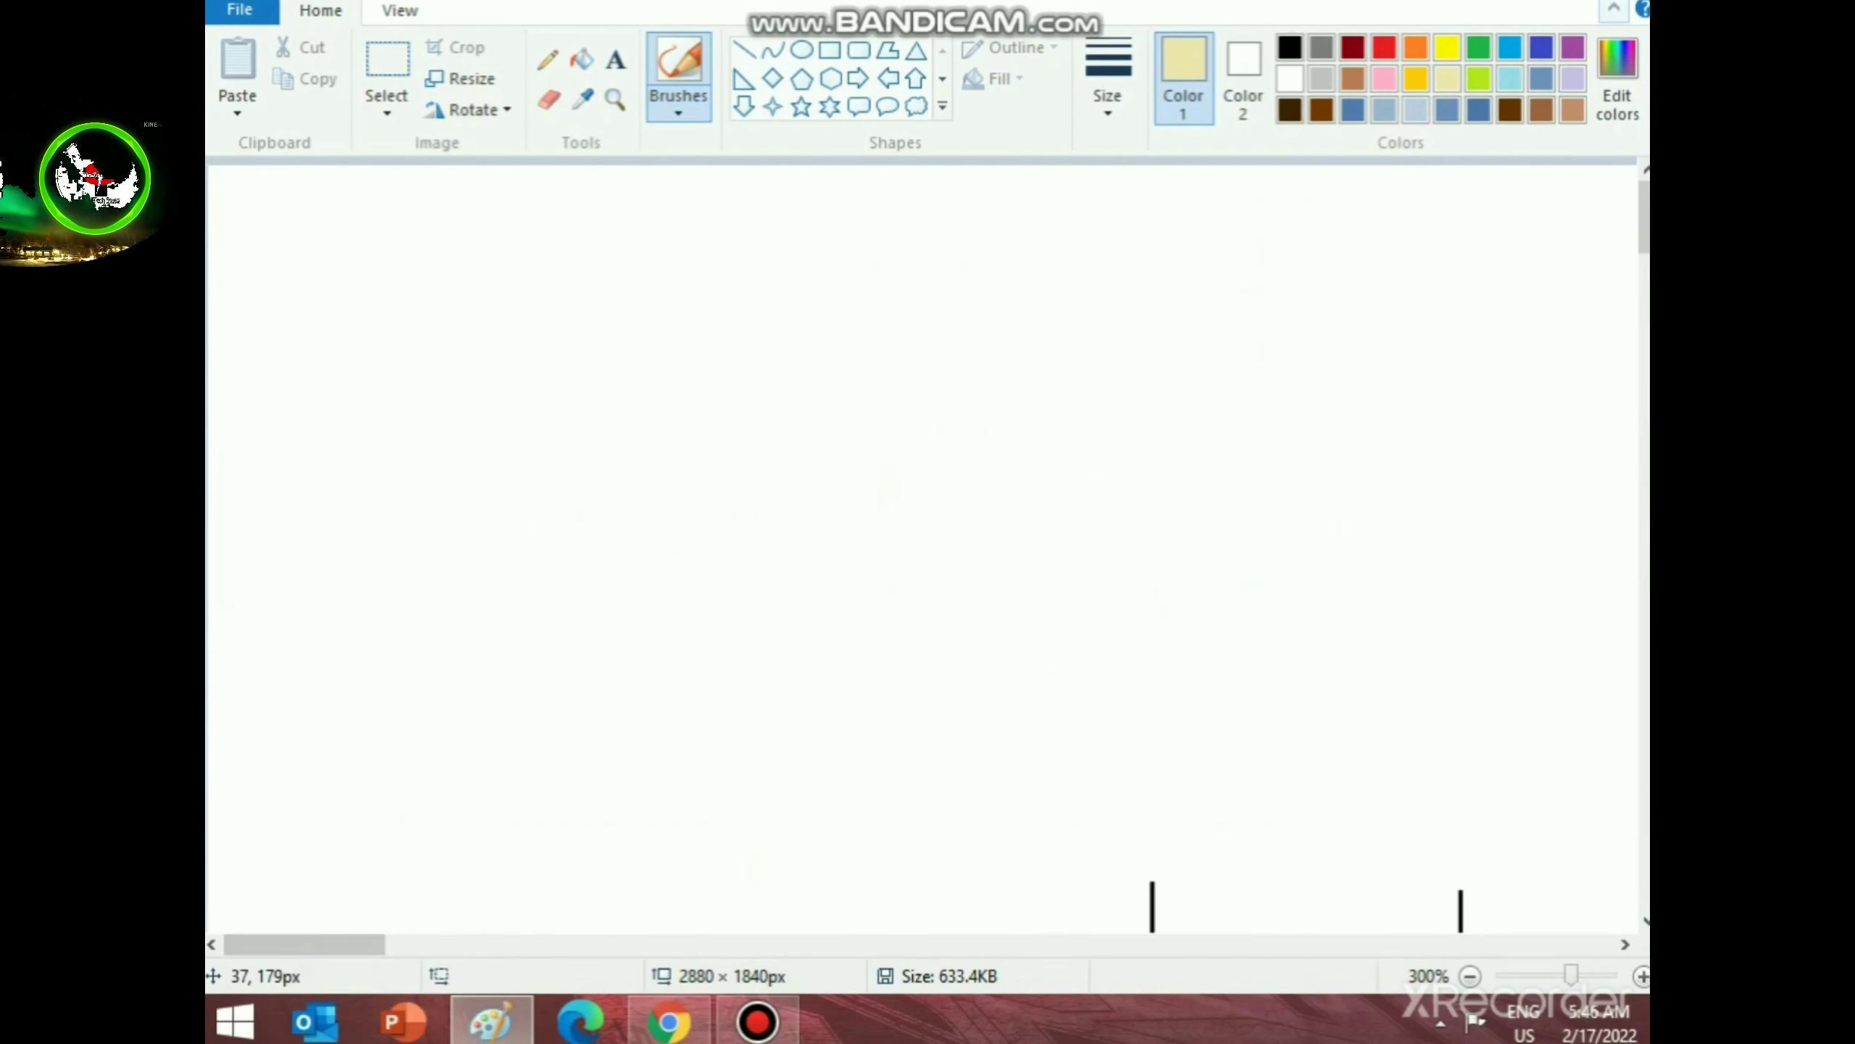
scroll(1142, 944, "down", 3)
mouse_move(1130, 944)
left_mouse_down()
mouse_move(1233, 944)
mouse_move(1214, 944)
left_mouse_up()
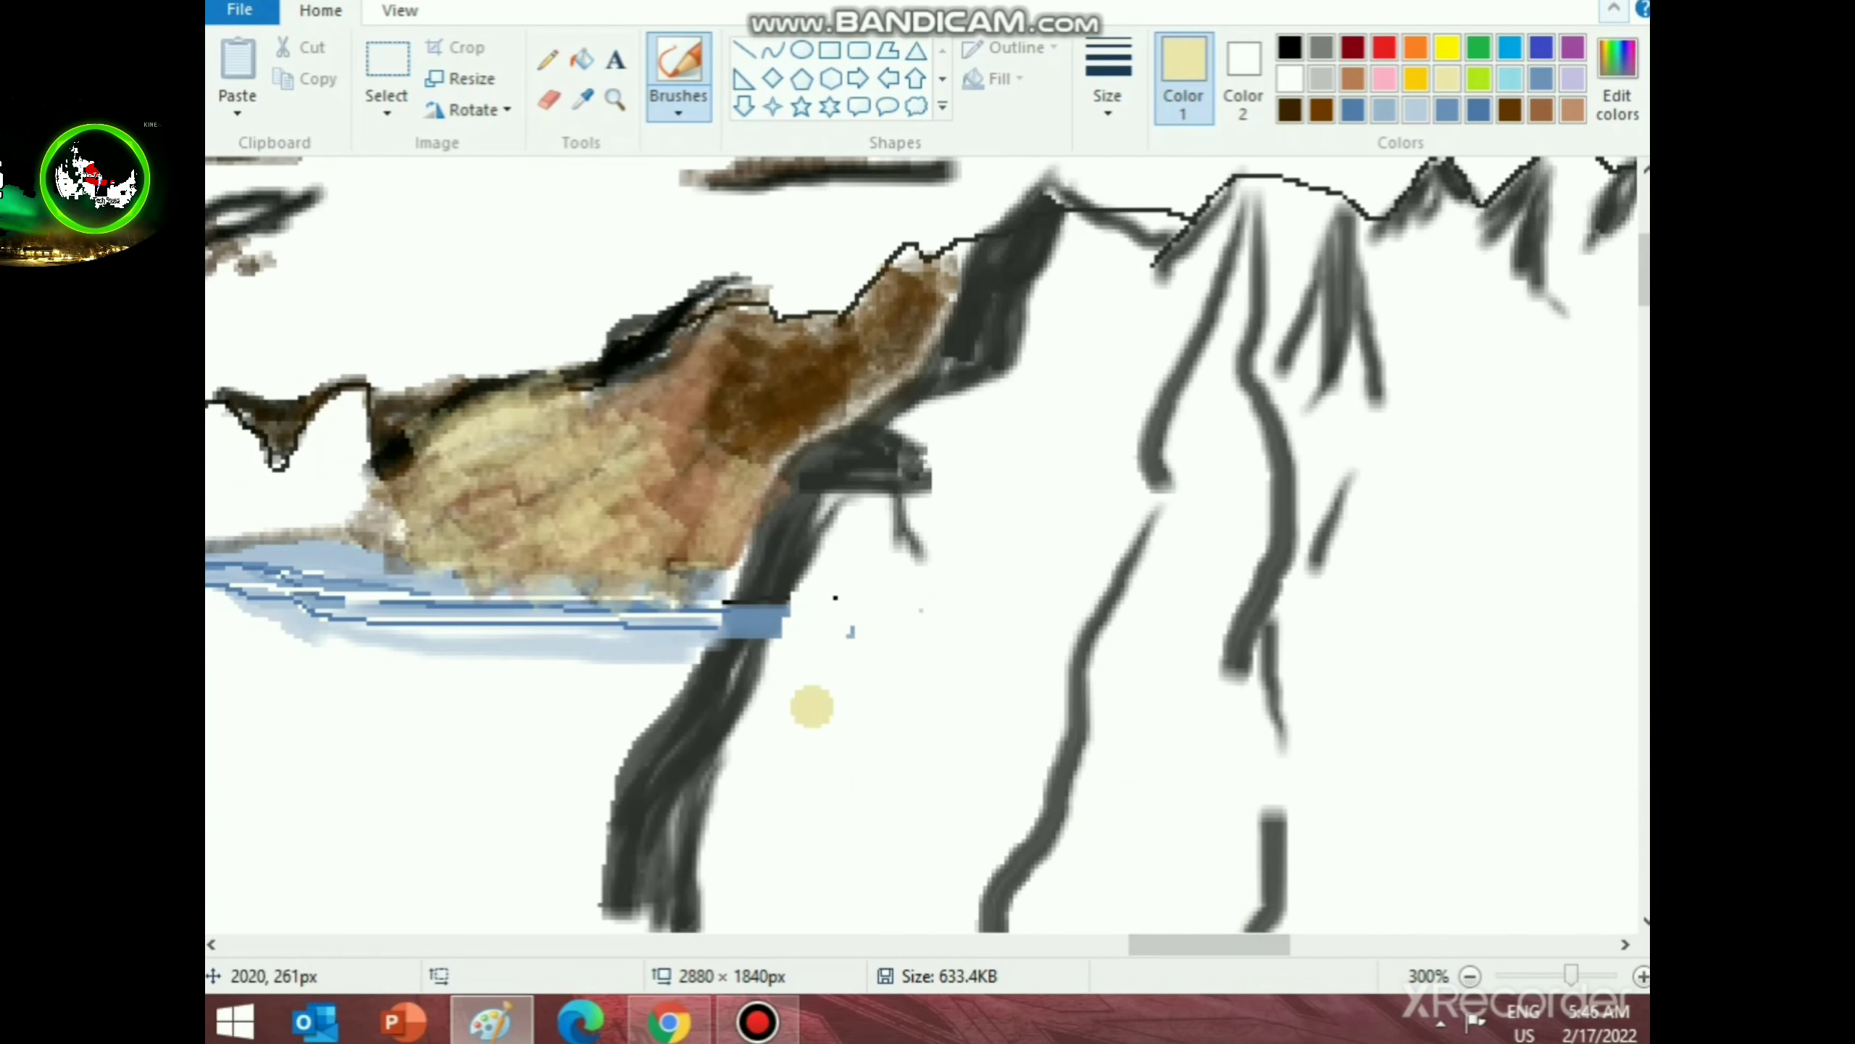
left_click(1321, 109)
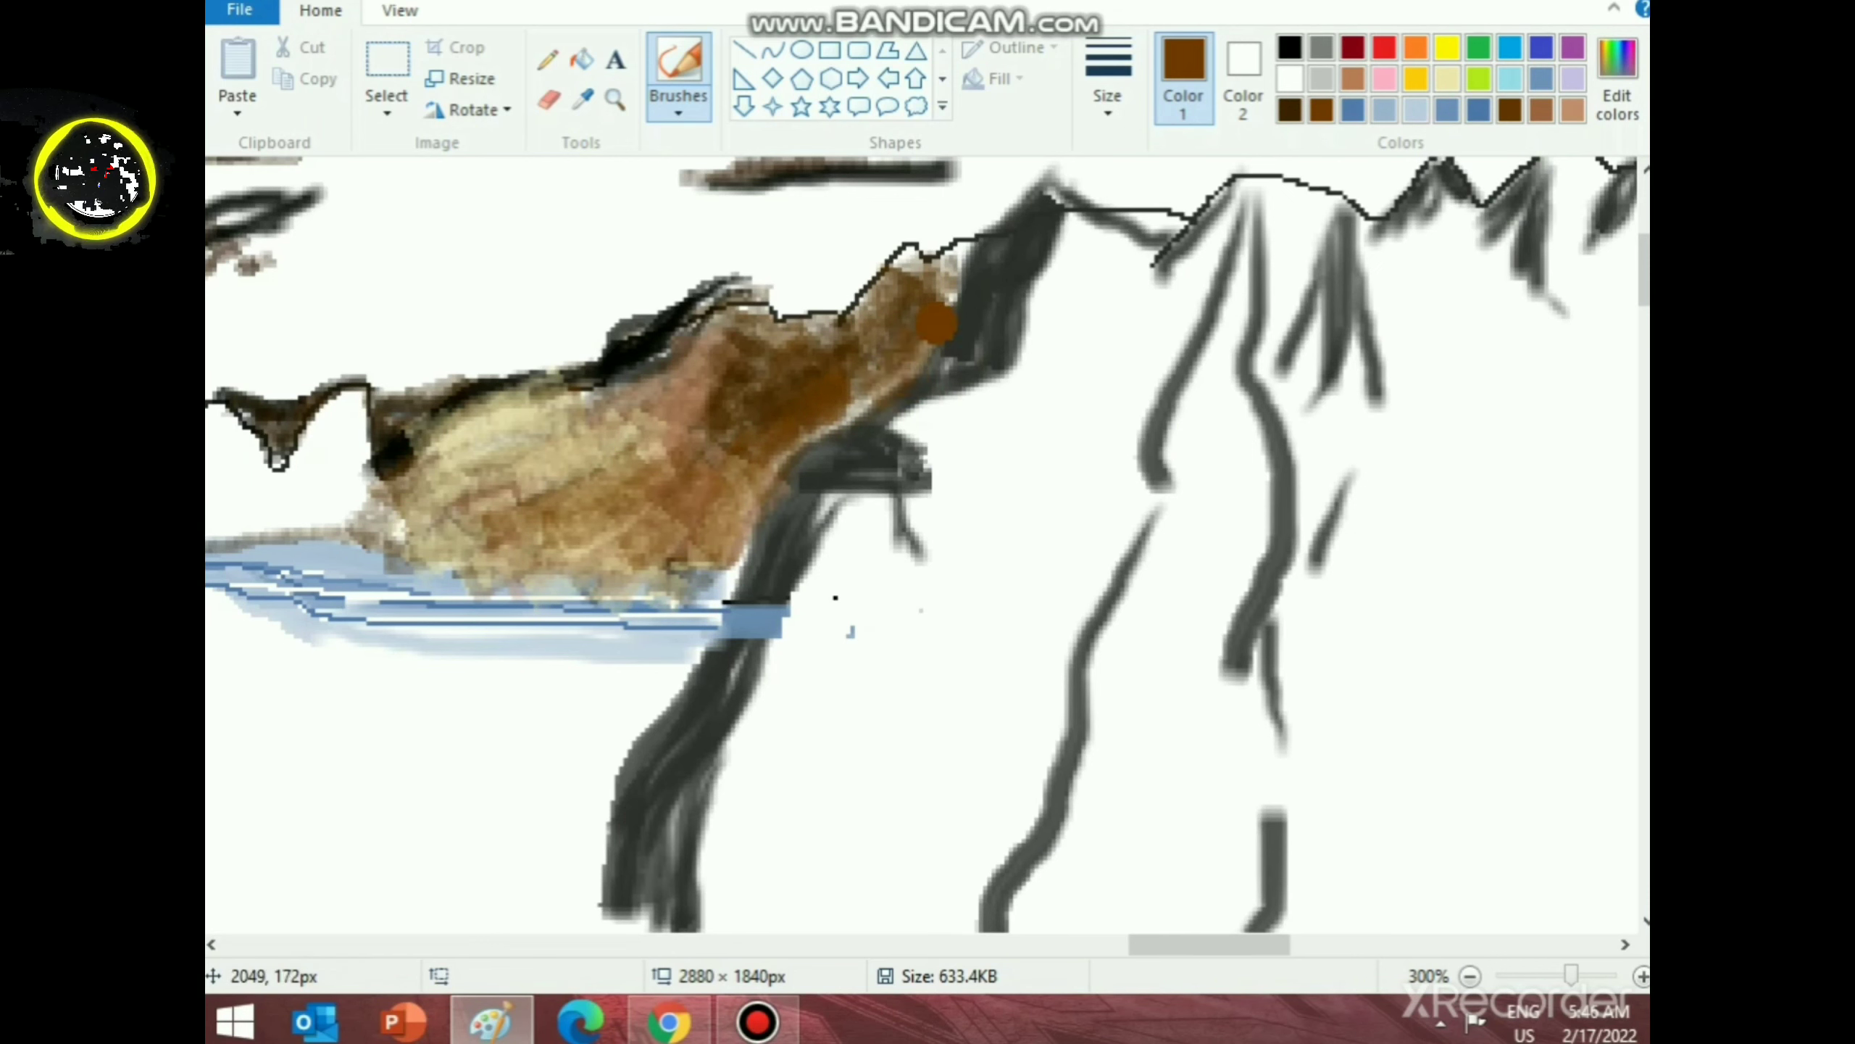
left_click_drag(798, 335, 819, 322)
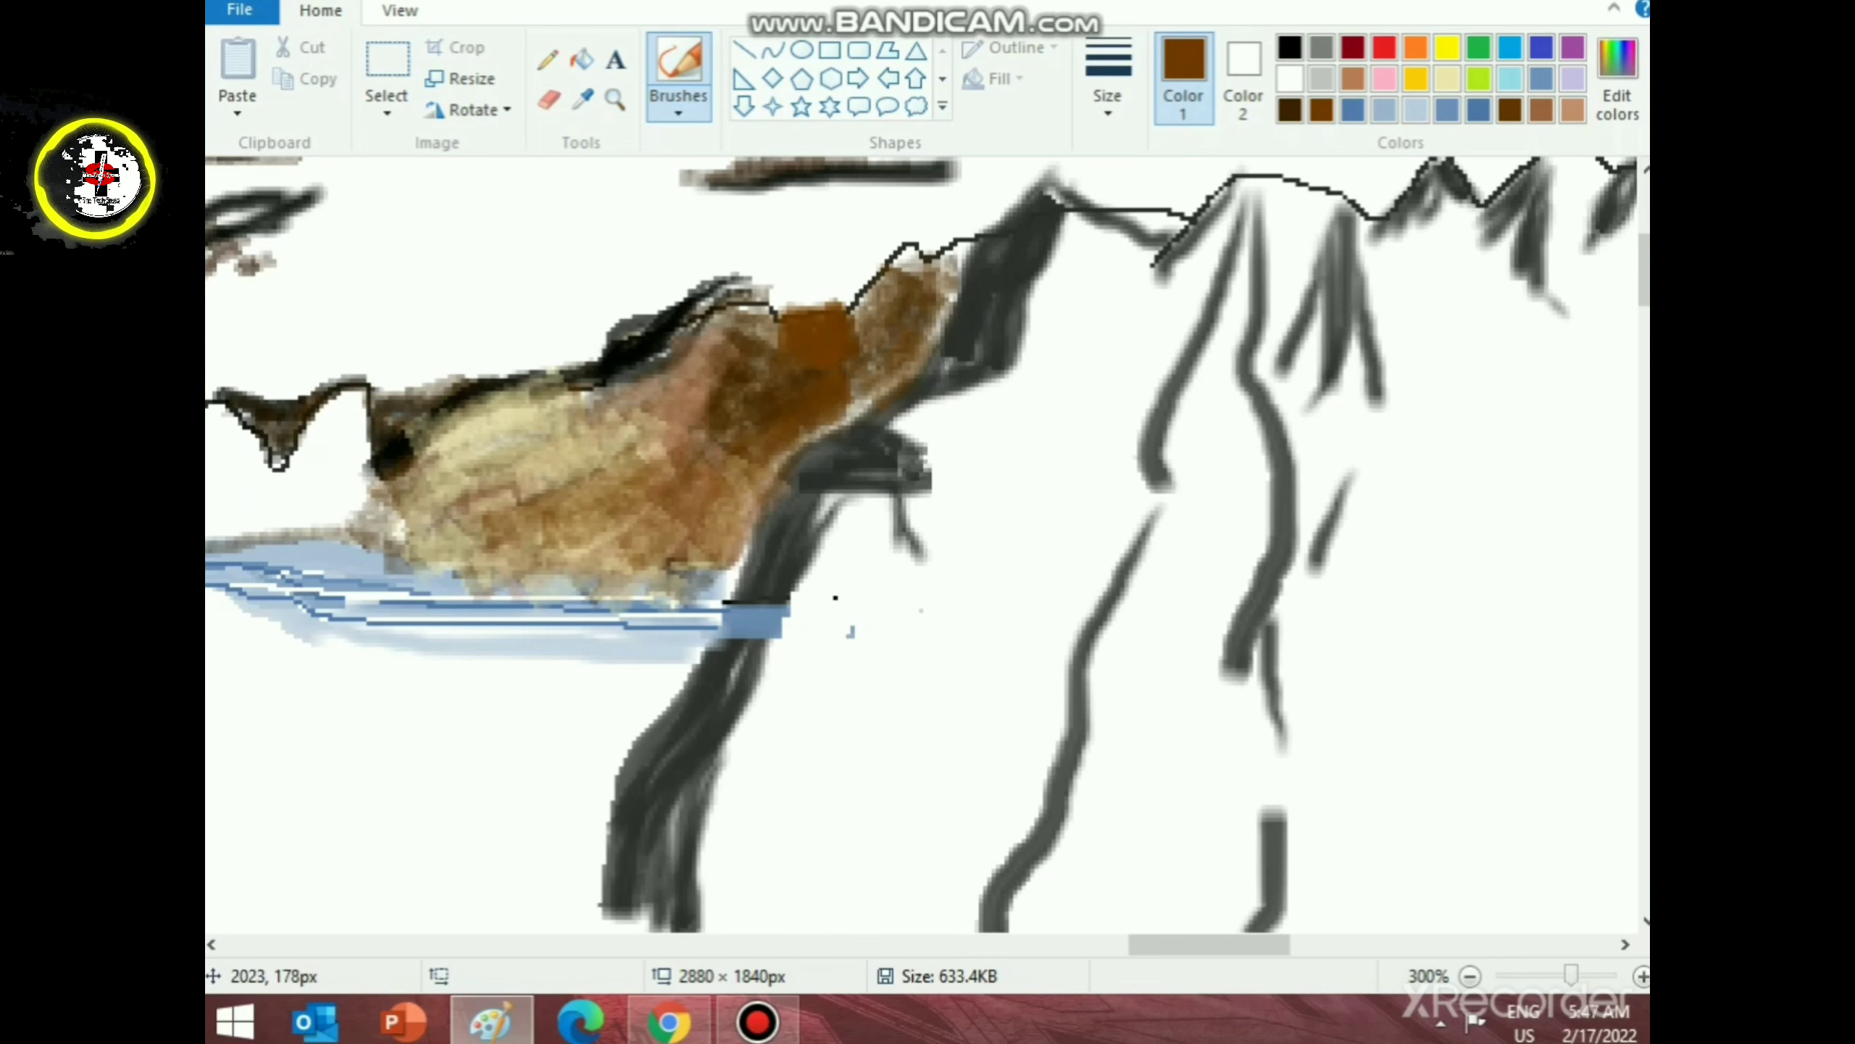
- Deepen the upper right part of the cliff patch with dark brown and brighten its upper left slope with pale yellow
left_click(1290, 110)
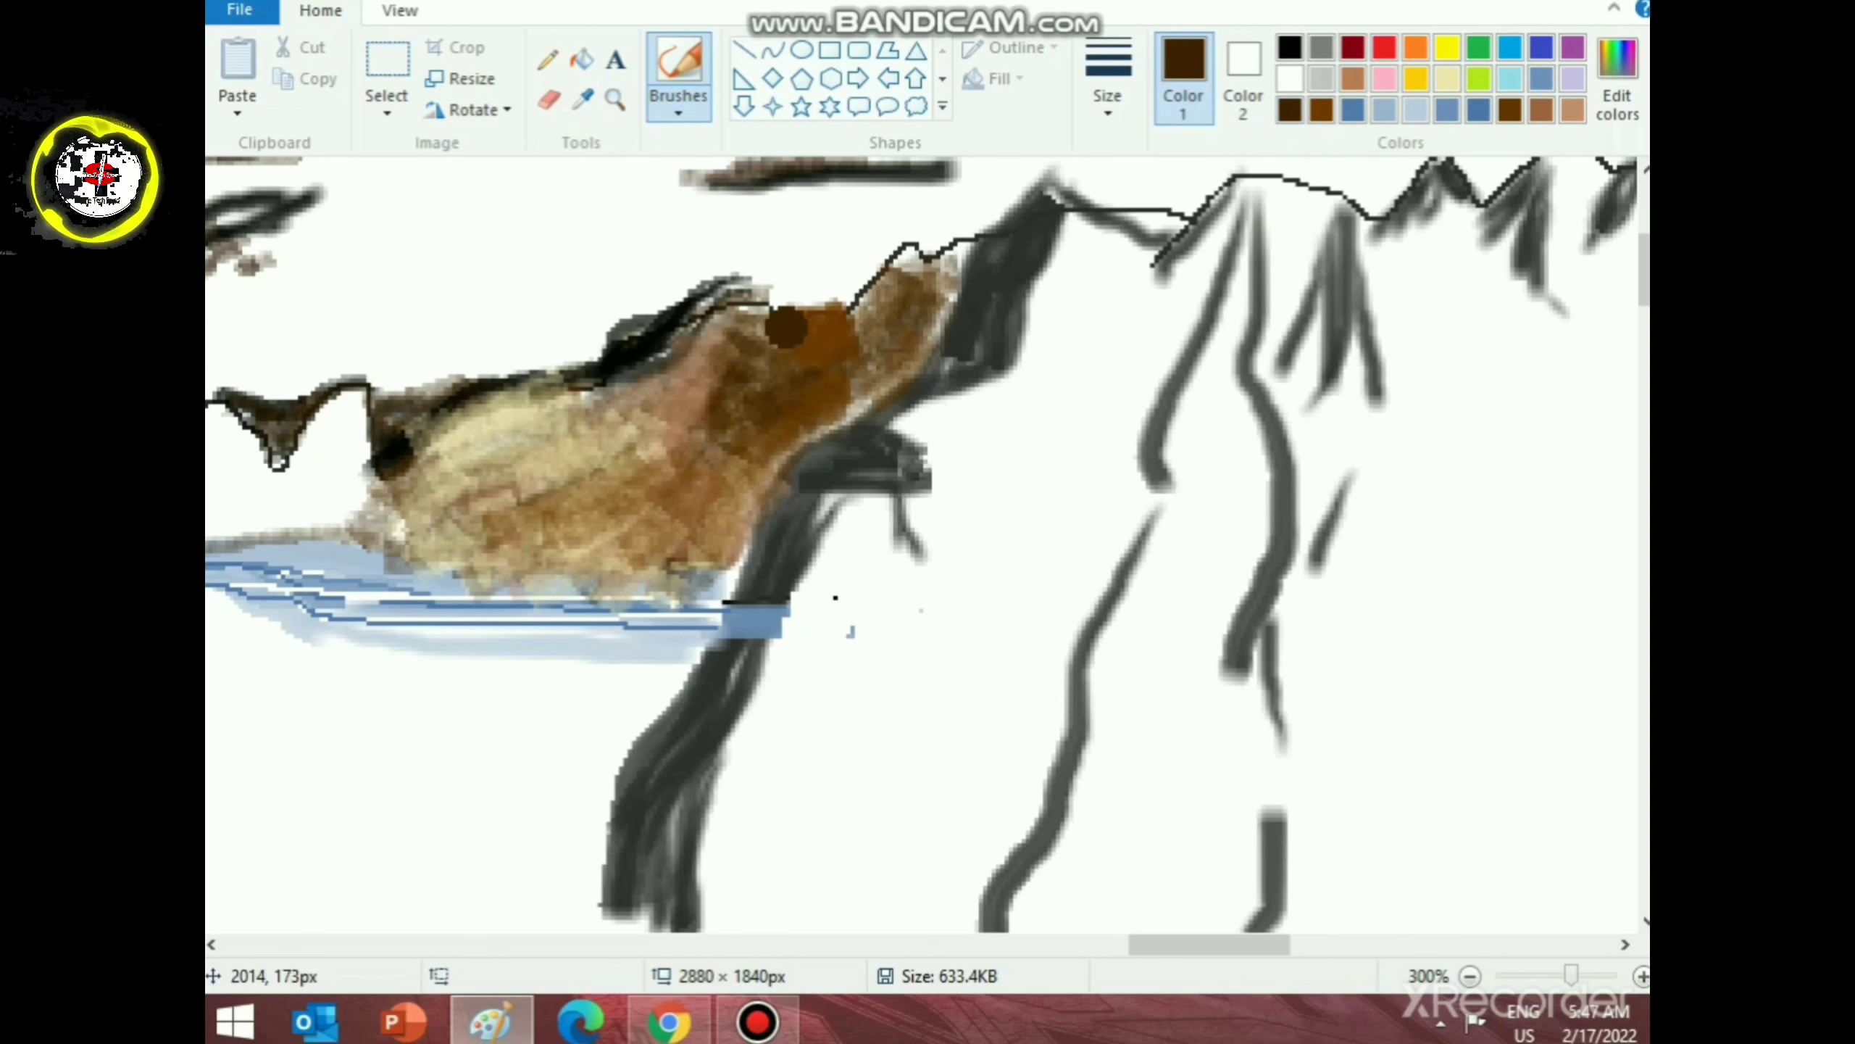
mouse_move(786, 327)
left_mouse_down()
mouse_move(834, 321)
mouse_move(741, 405)
left_mouse_up()
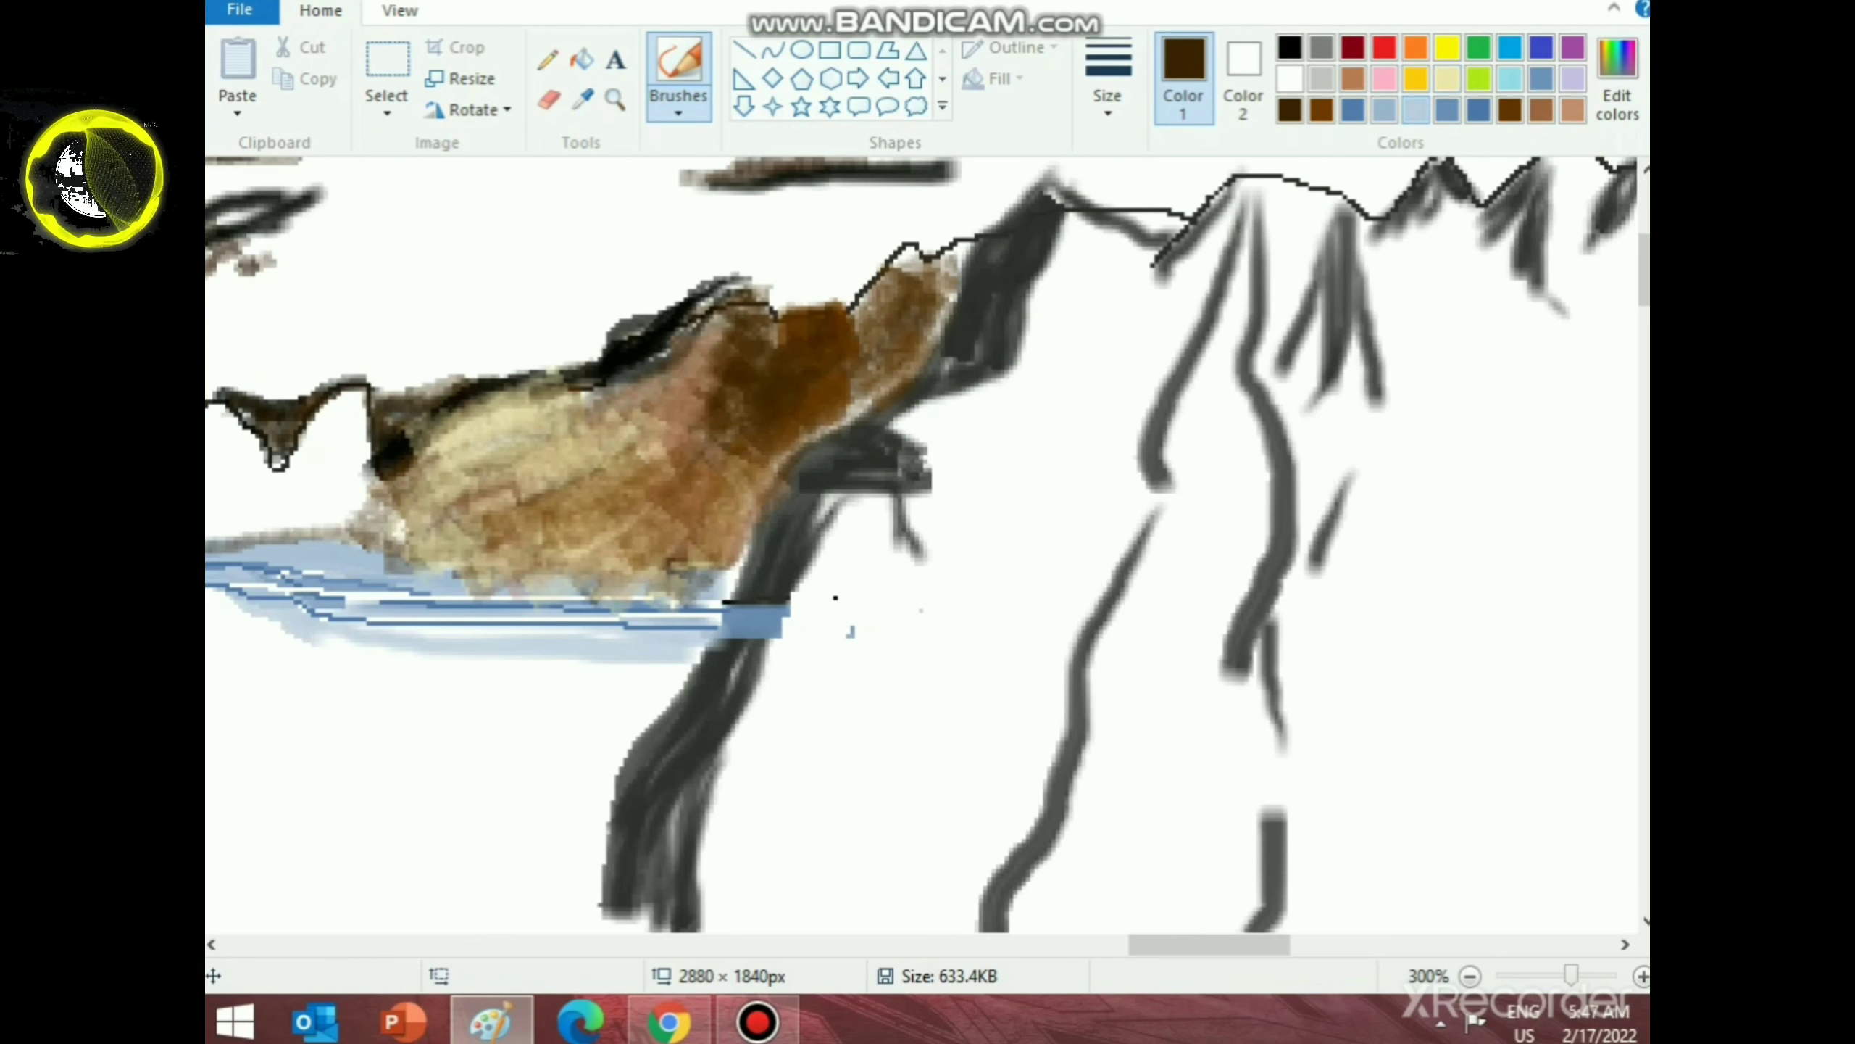
left_click(1448, 78)
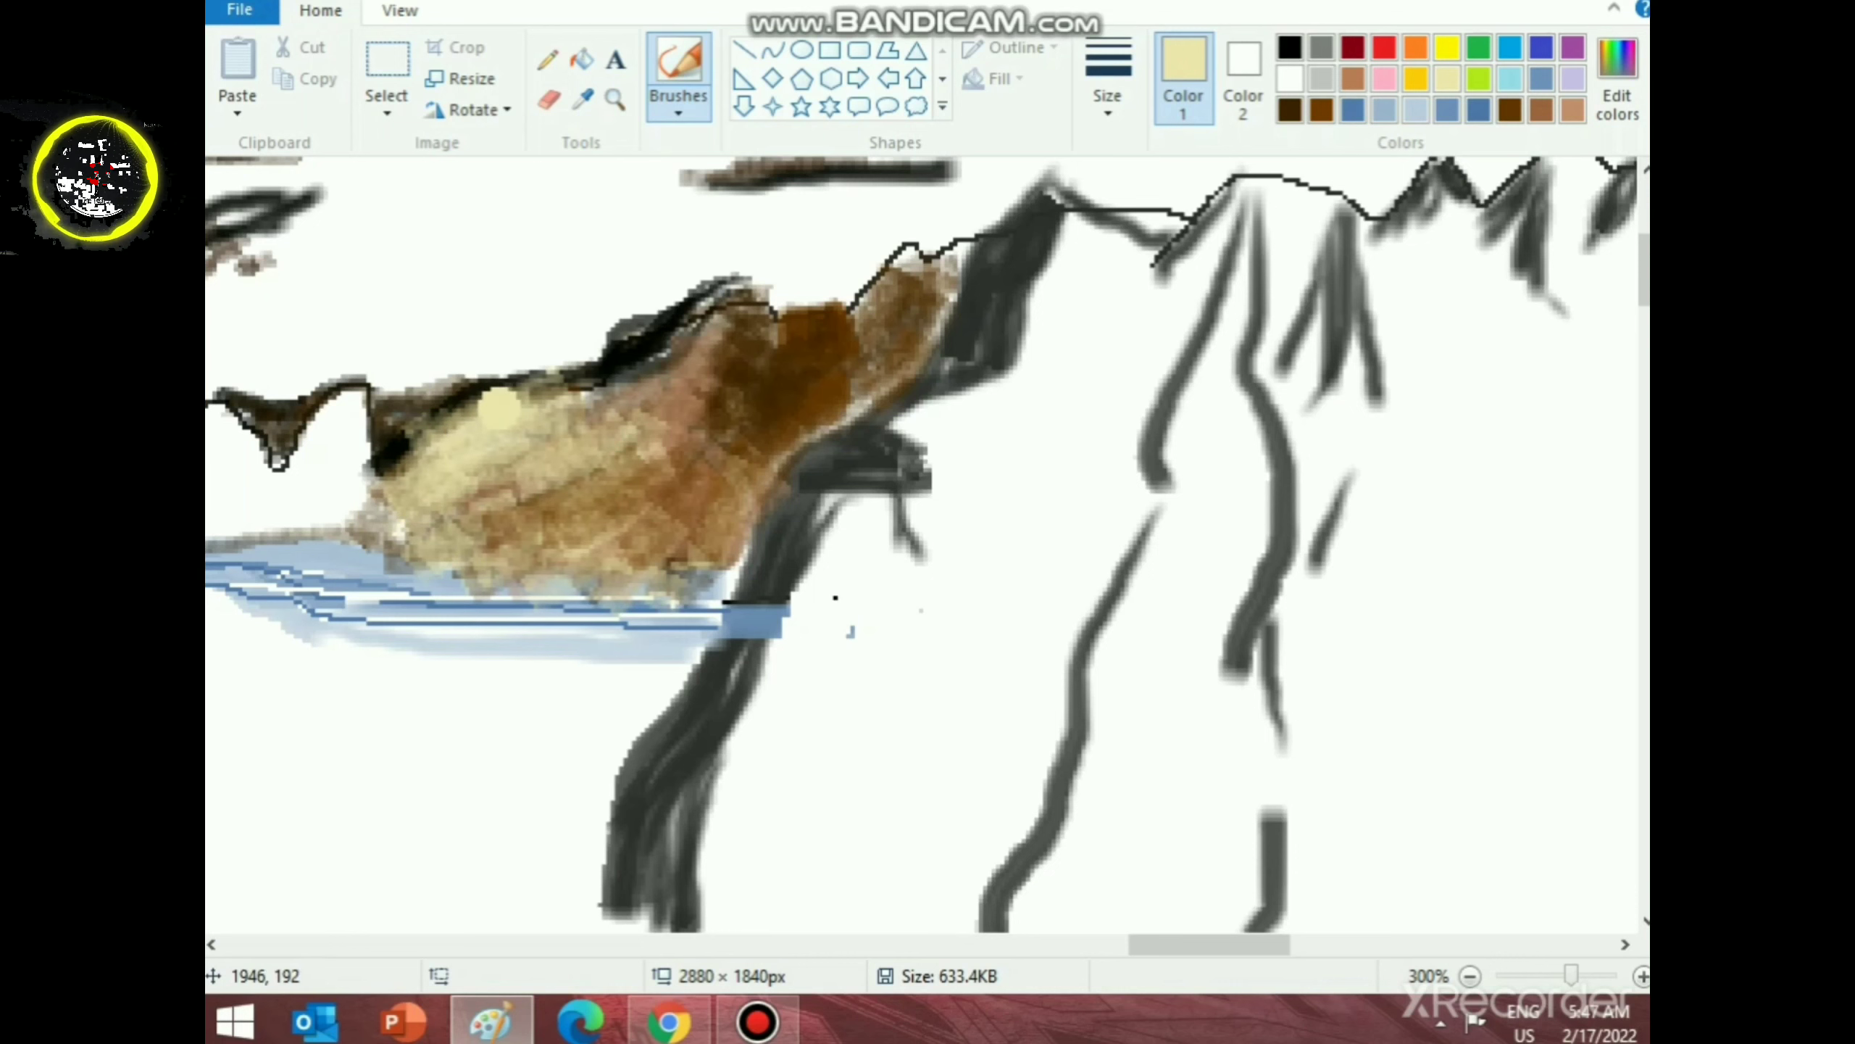
left_click_drag(499, 408, 402, 484)
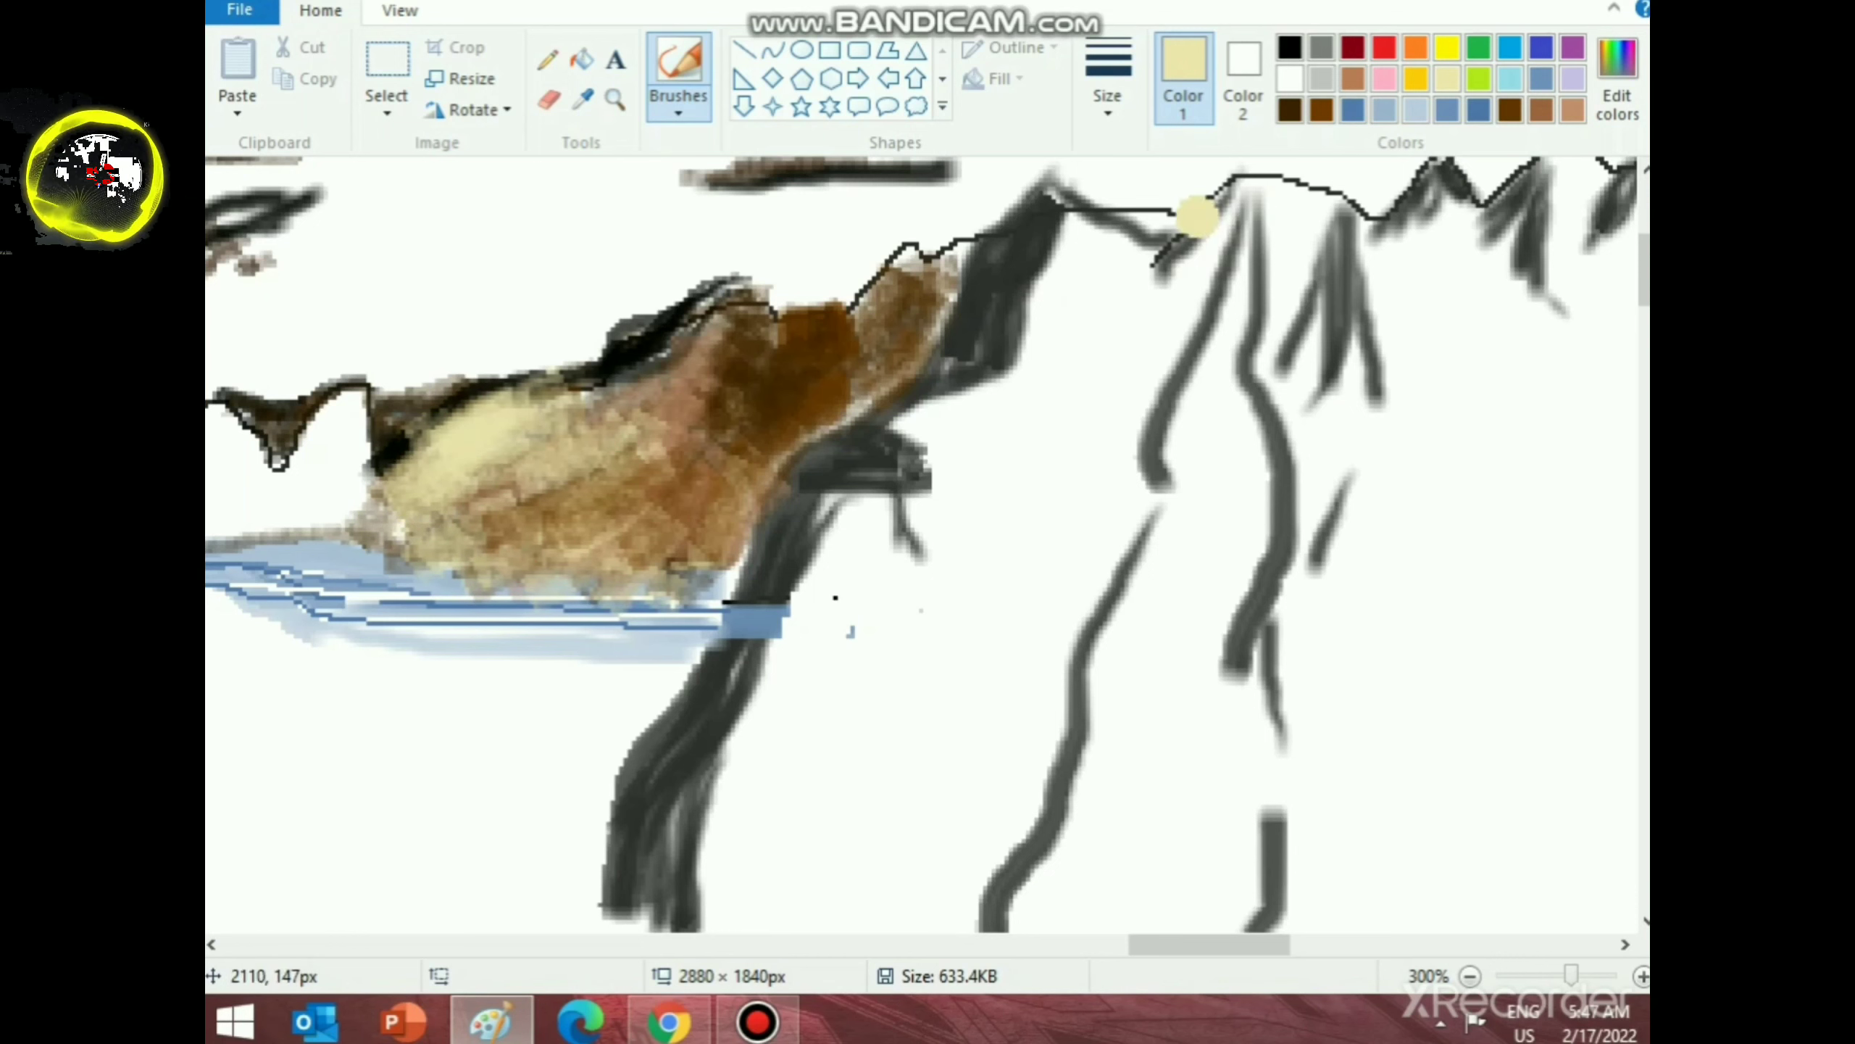
- Shade the lower and middle cliff patch above the water with brown and soften it with pale yellow strokes
left_click(1321, 110)
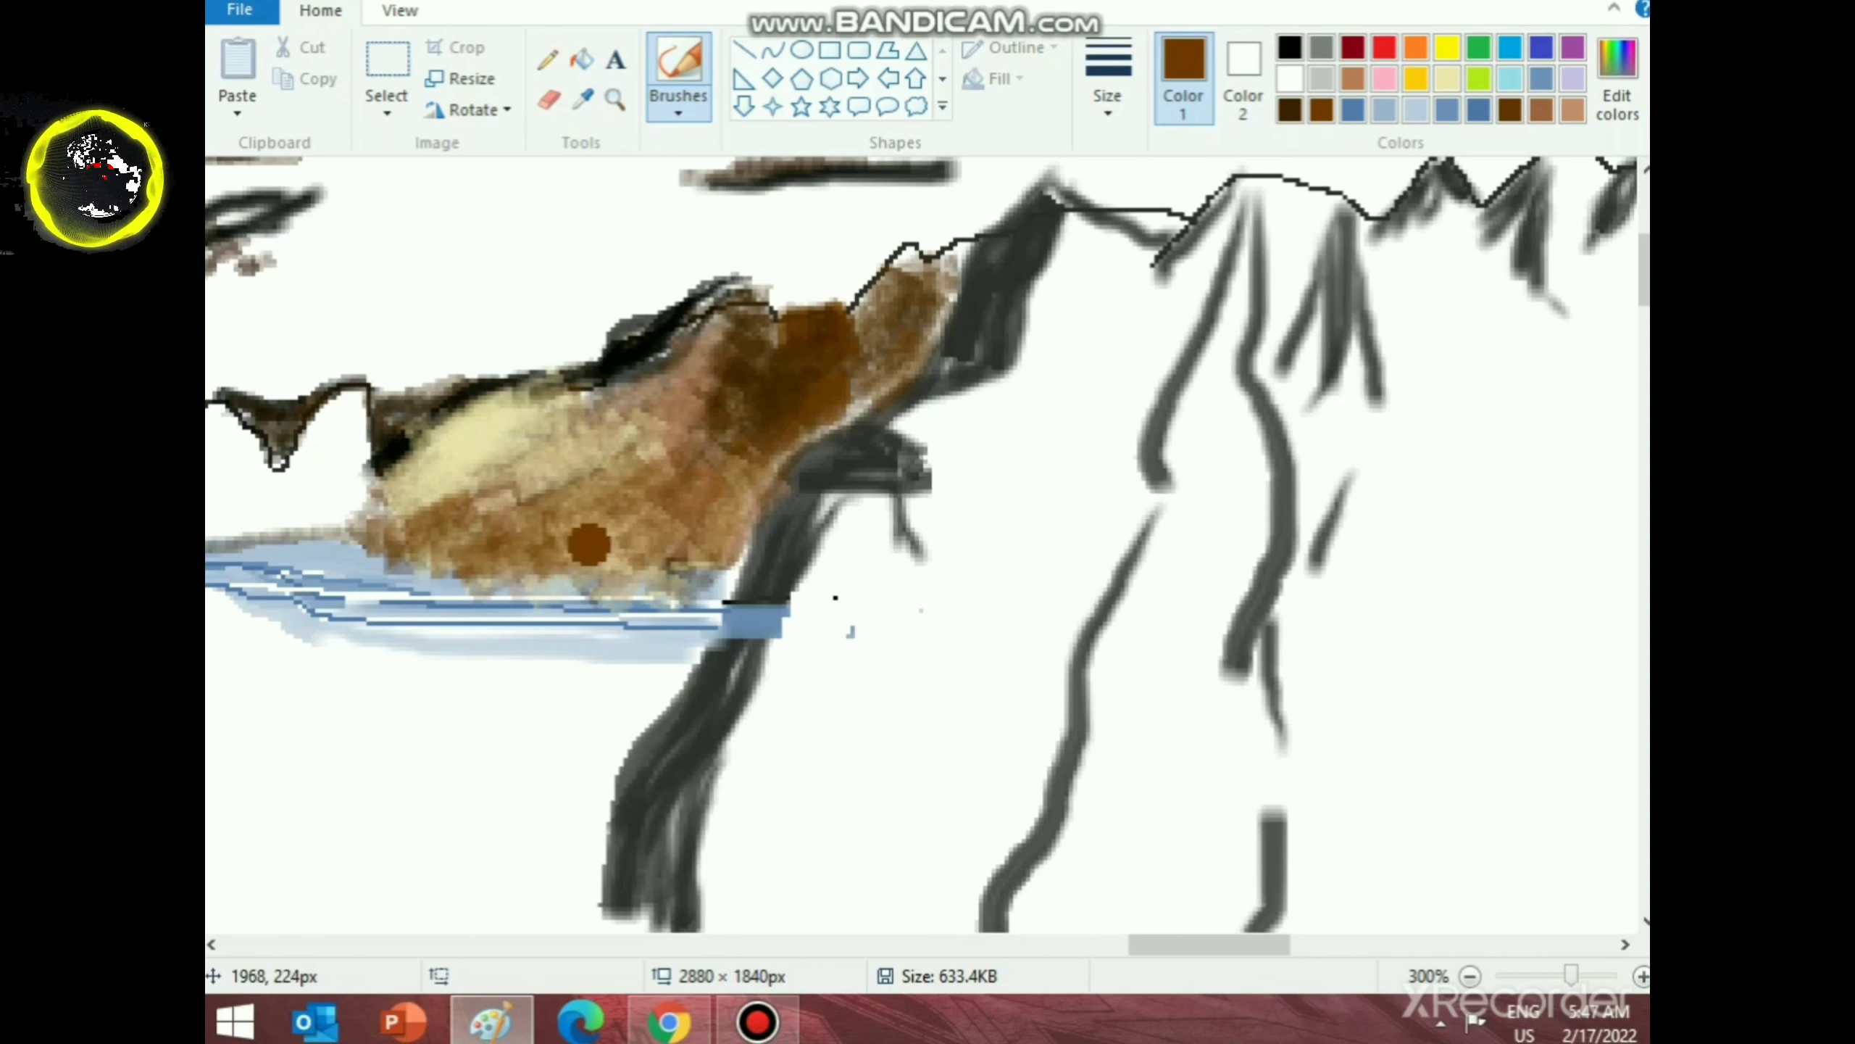
left_click_drag(630, 530, 511, 548)
left_click_drag(635, 445, 559, 501)
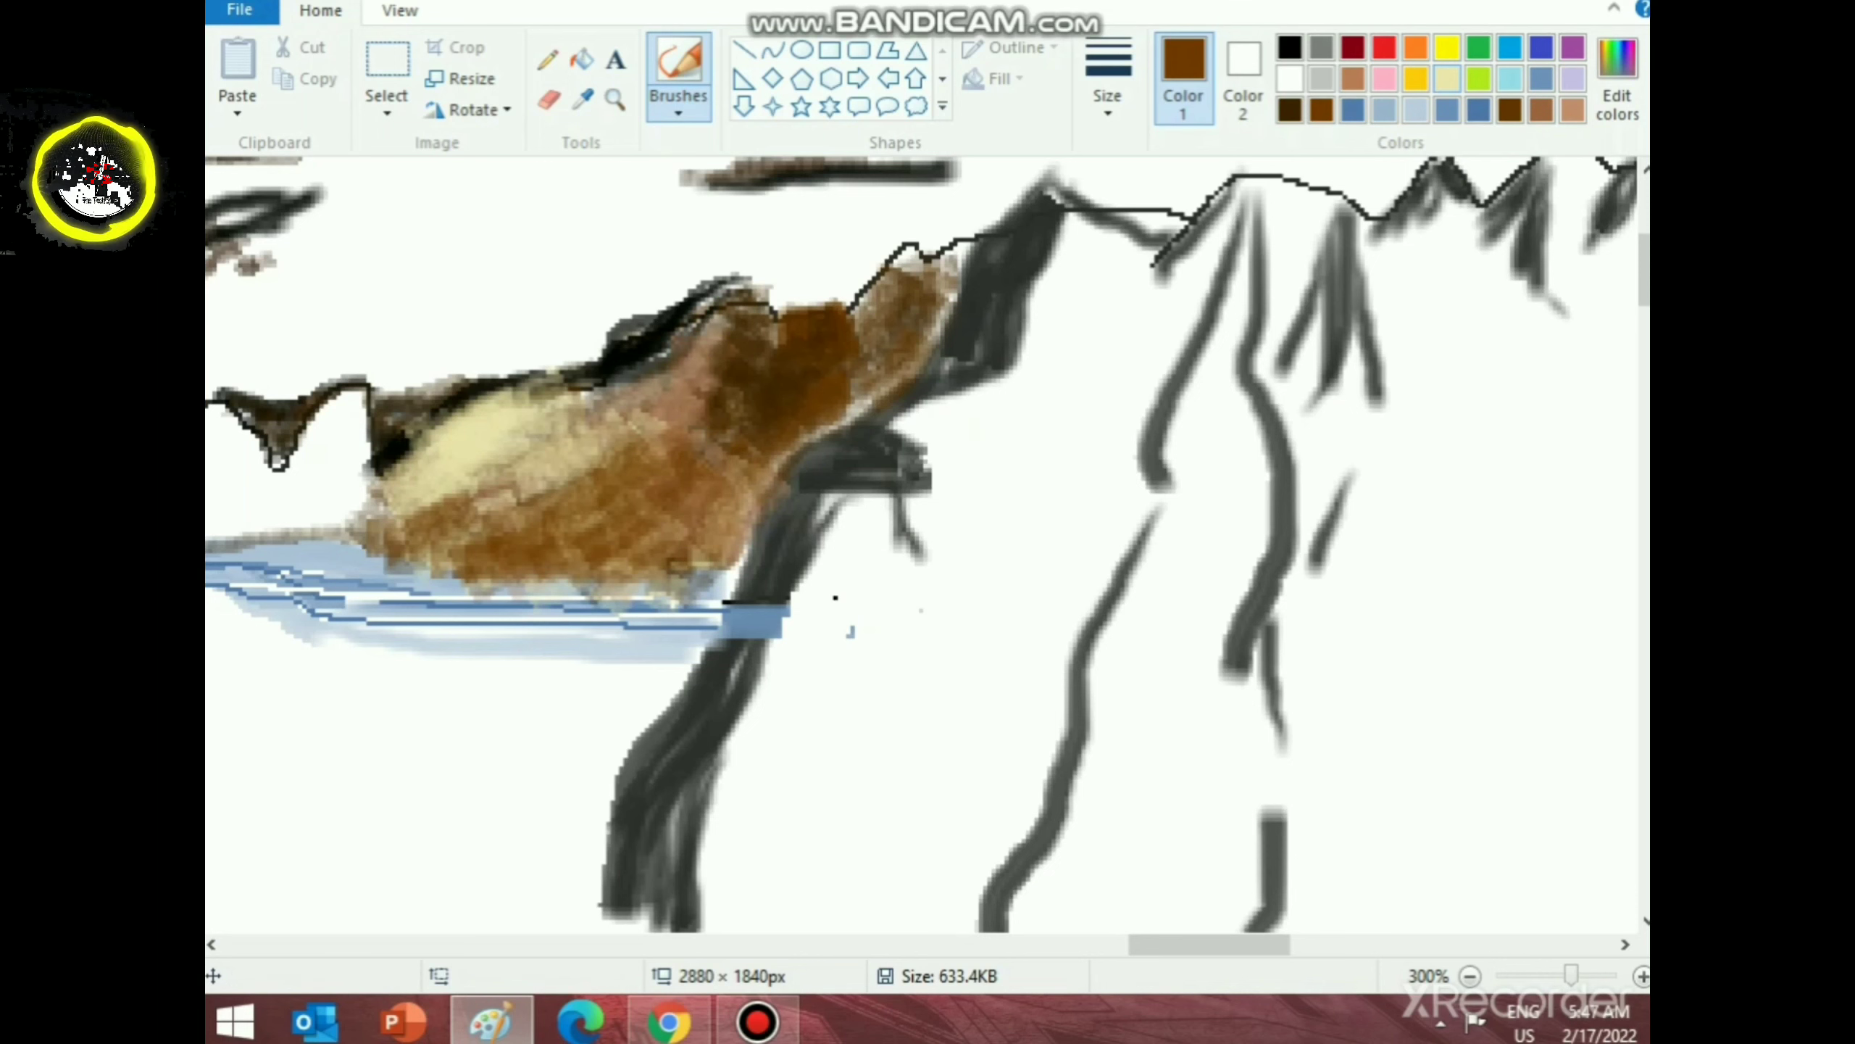
left_click(1447, 78)
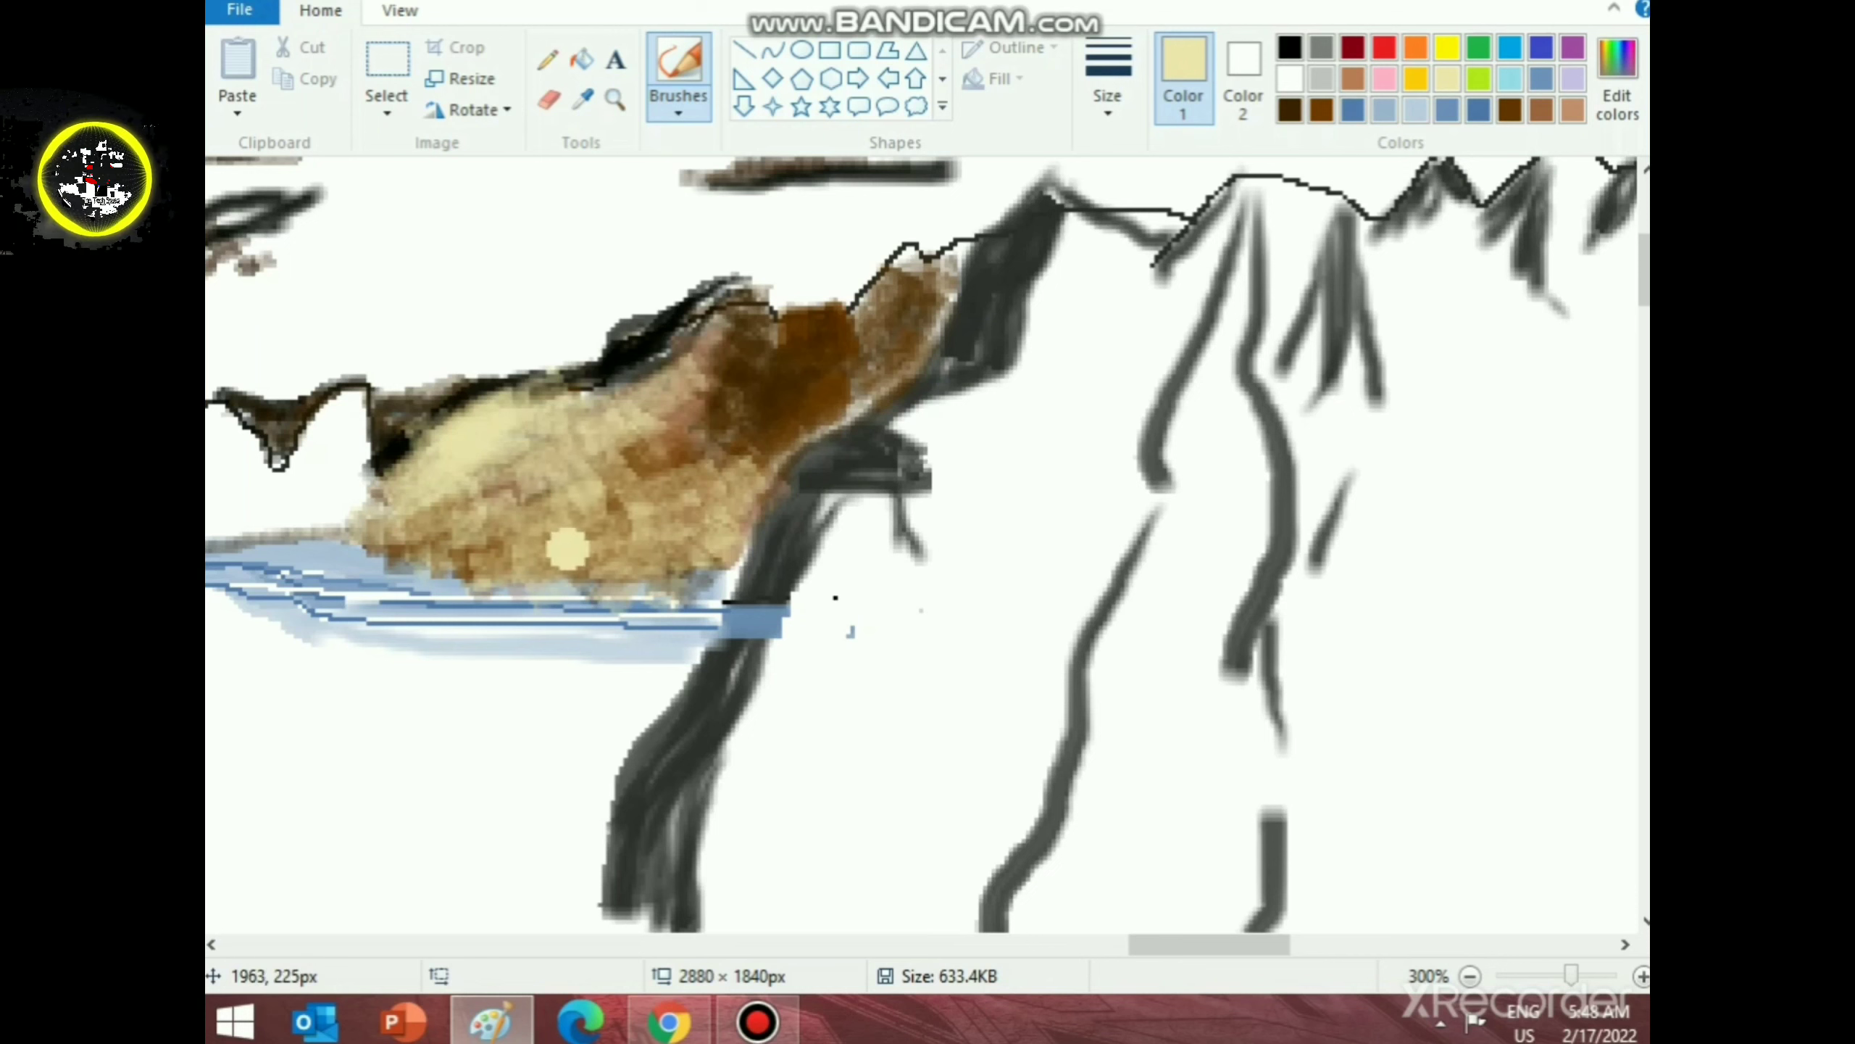
- Brush brown over the cliff patch's right end beside the dark ridge and blend pale yellow across its left and lower parts
left_click(1321, 109)
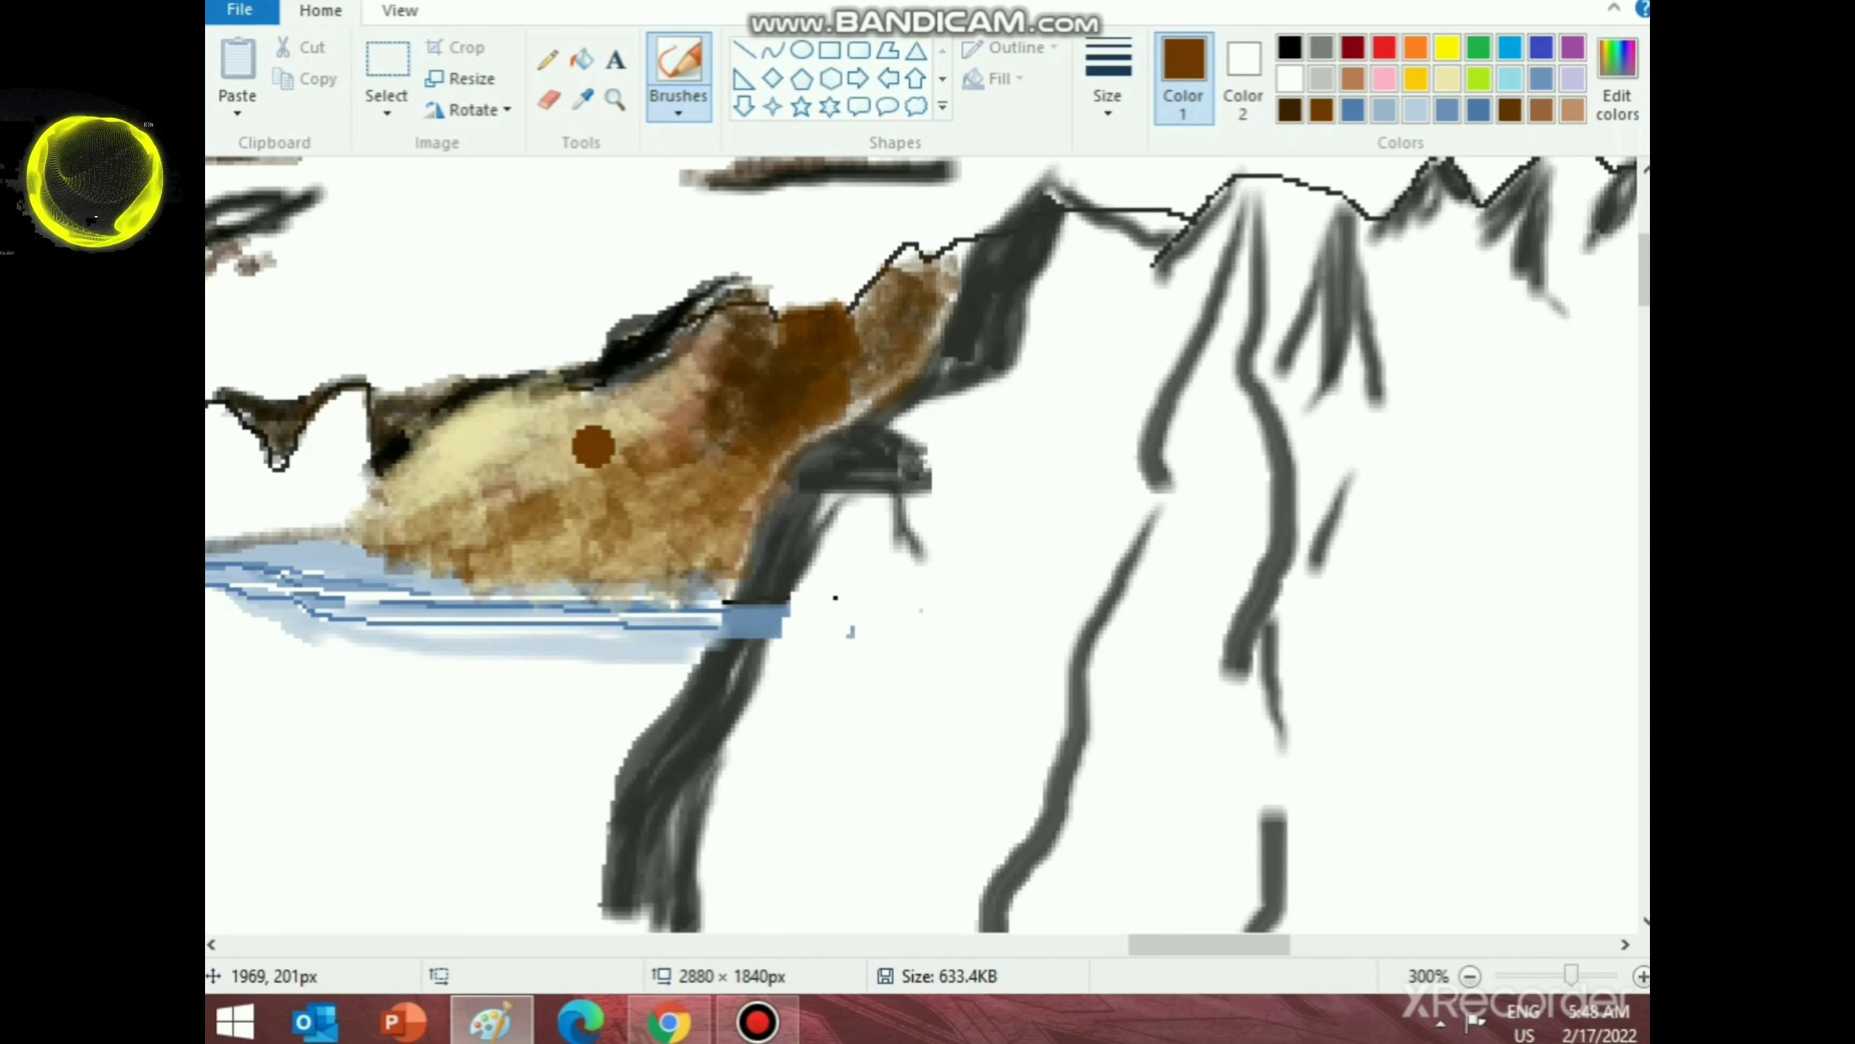
mouse_move(890, 336)
left_mouse_down()
mouse_move(928, 254)
mouse_move(902, 274)
mouse_move(899, 259)
mouse_move(850, 323)
mouse_move(961, 258)
mouse_move(868, 362)
mouse_move(902, 355)
mouse_move(883, 380)
mouse_move(822, 425)
mouse_move(869, 398)
left_mouse_up()
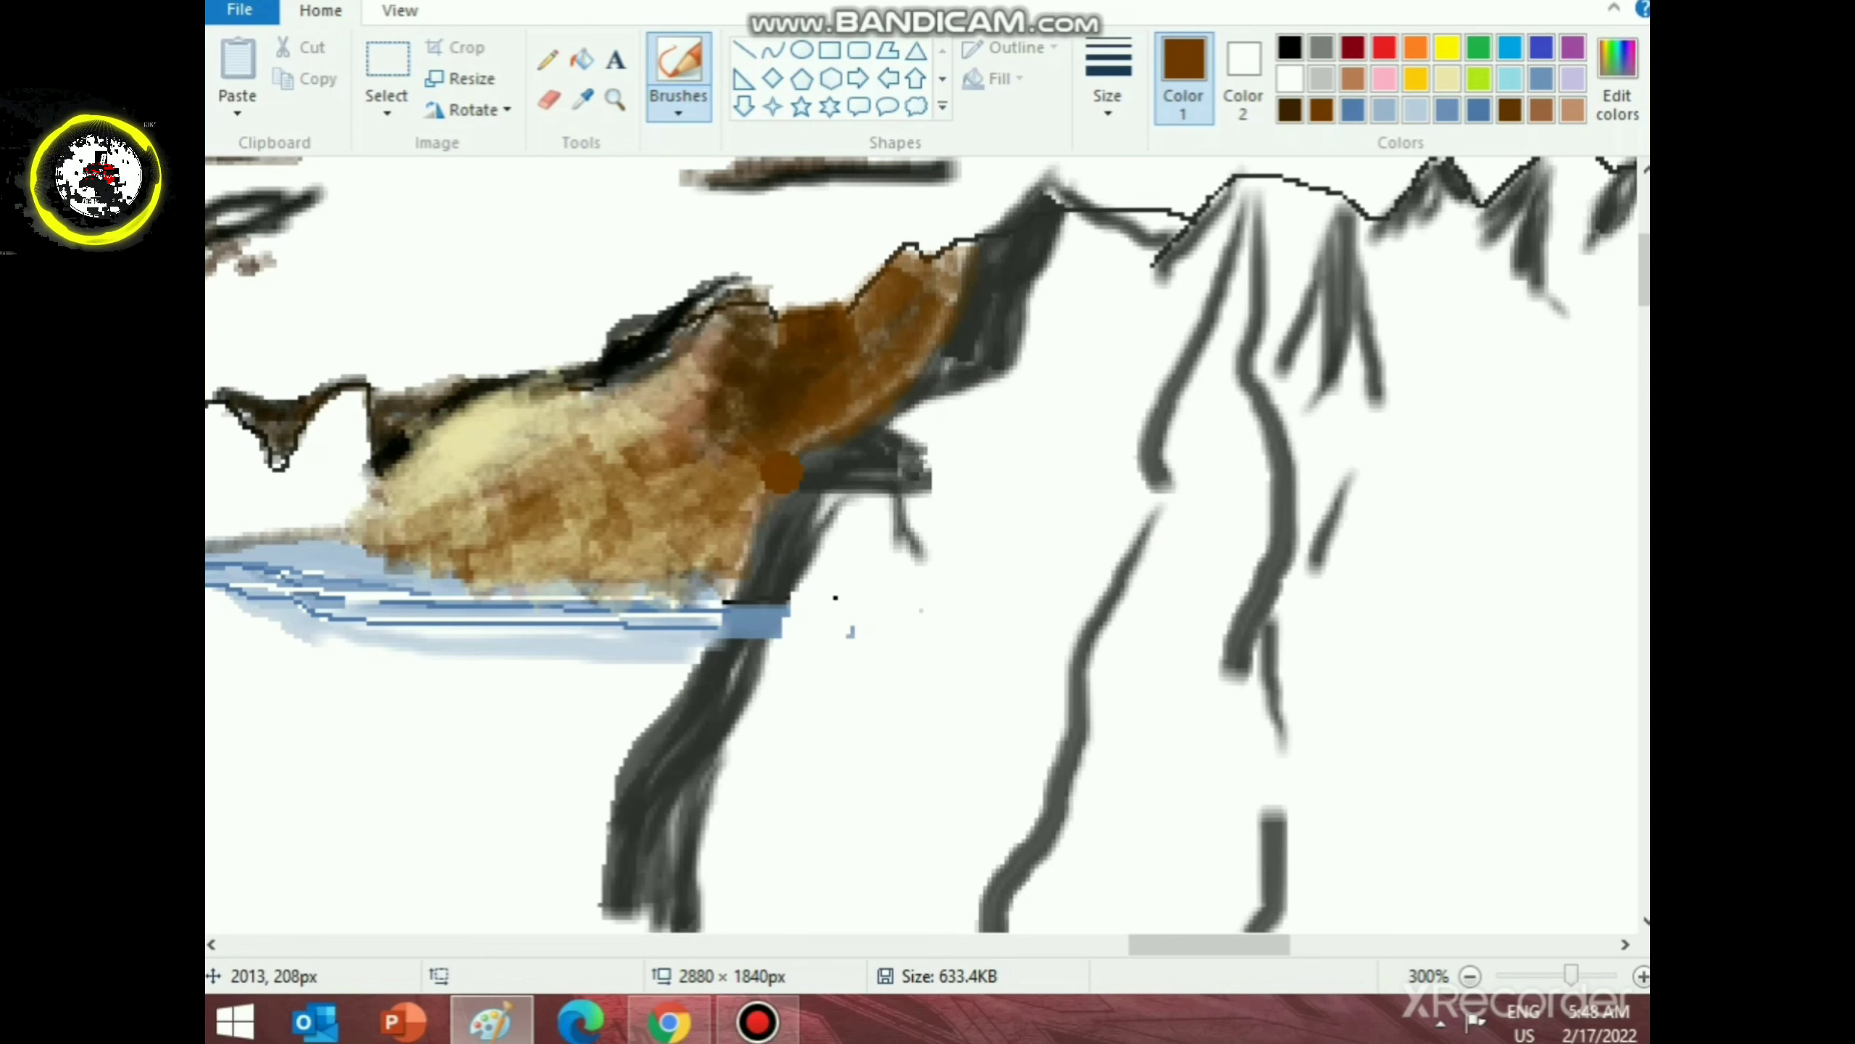
left_click(1448, 78)
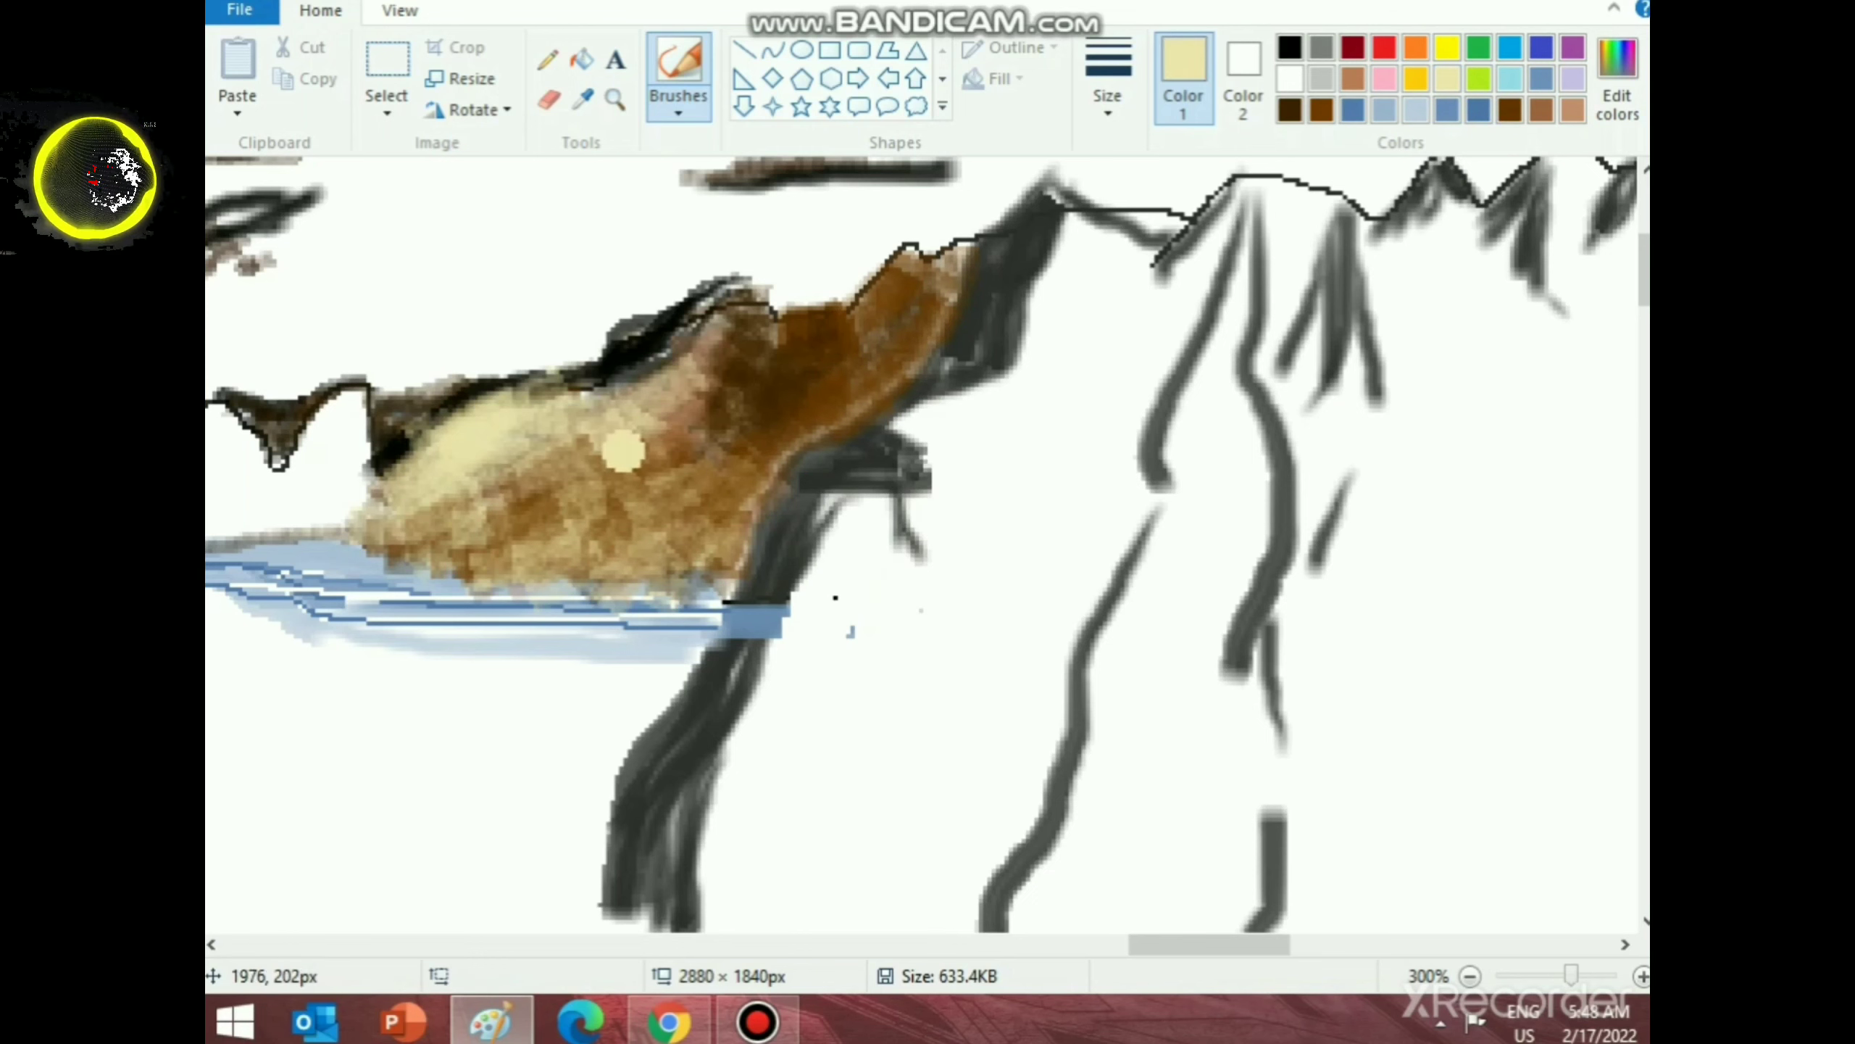
mouse_move(613, 444)
left_mouse_down()
mouse_move(469, 526)
mouse_move(546, 513)
mouse_move(623, 538)
mouse_move(458, 557)
mouse_move(319, 516)
left_mouse_up()
- Blend brown strokes over the middle and lower right of the cliff patch, beside the dark grey ridge
scroll(804, 539, "down", 2)
scroll(748, 641, "up", 1)
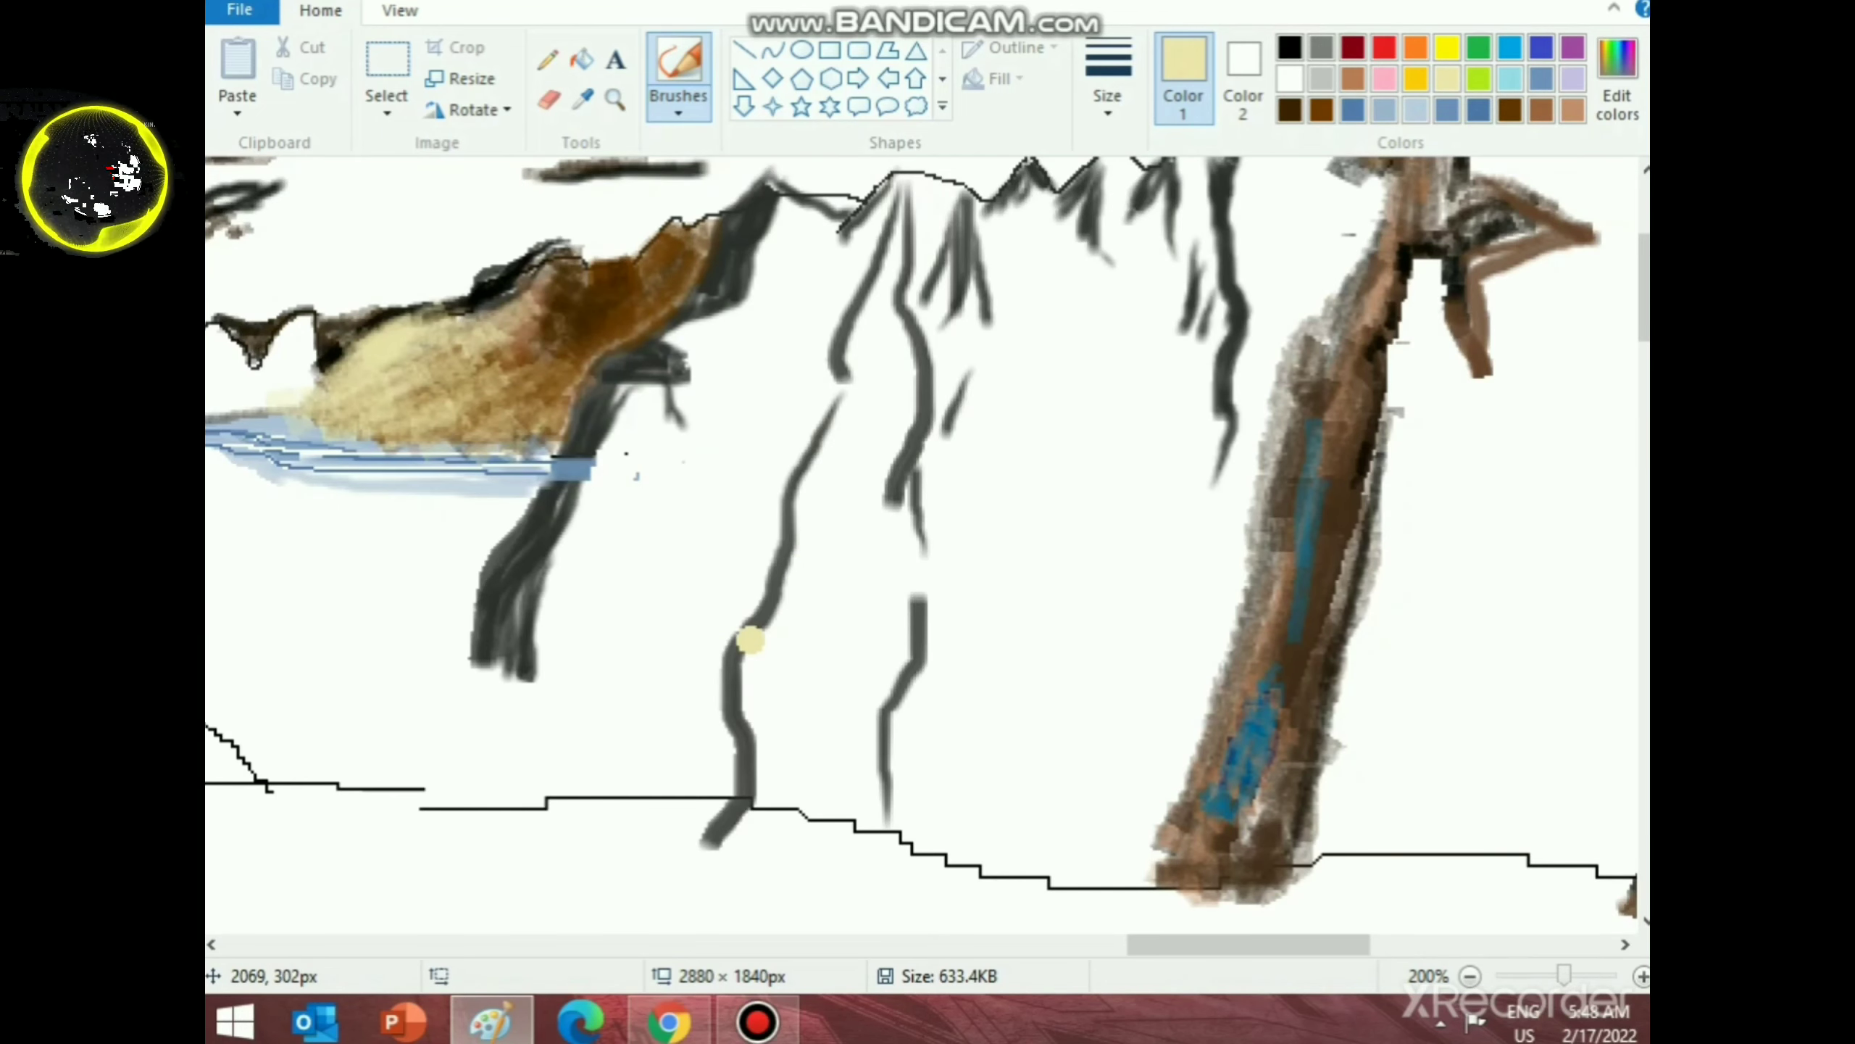
scroll(748, 641, "down", 2)
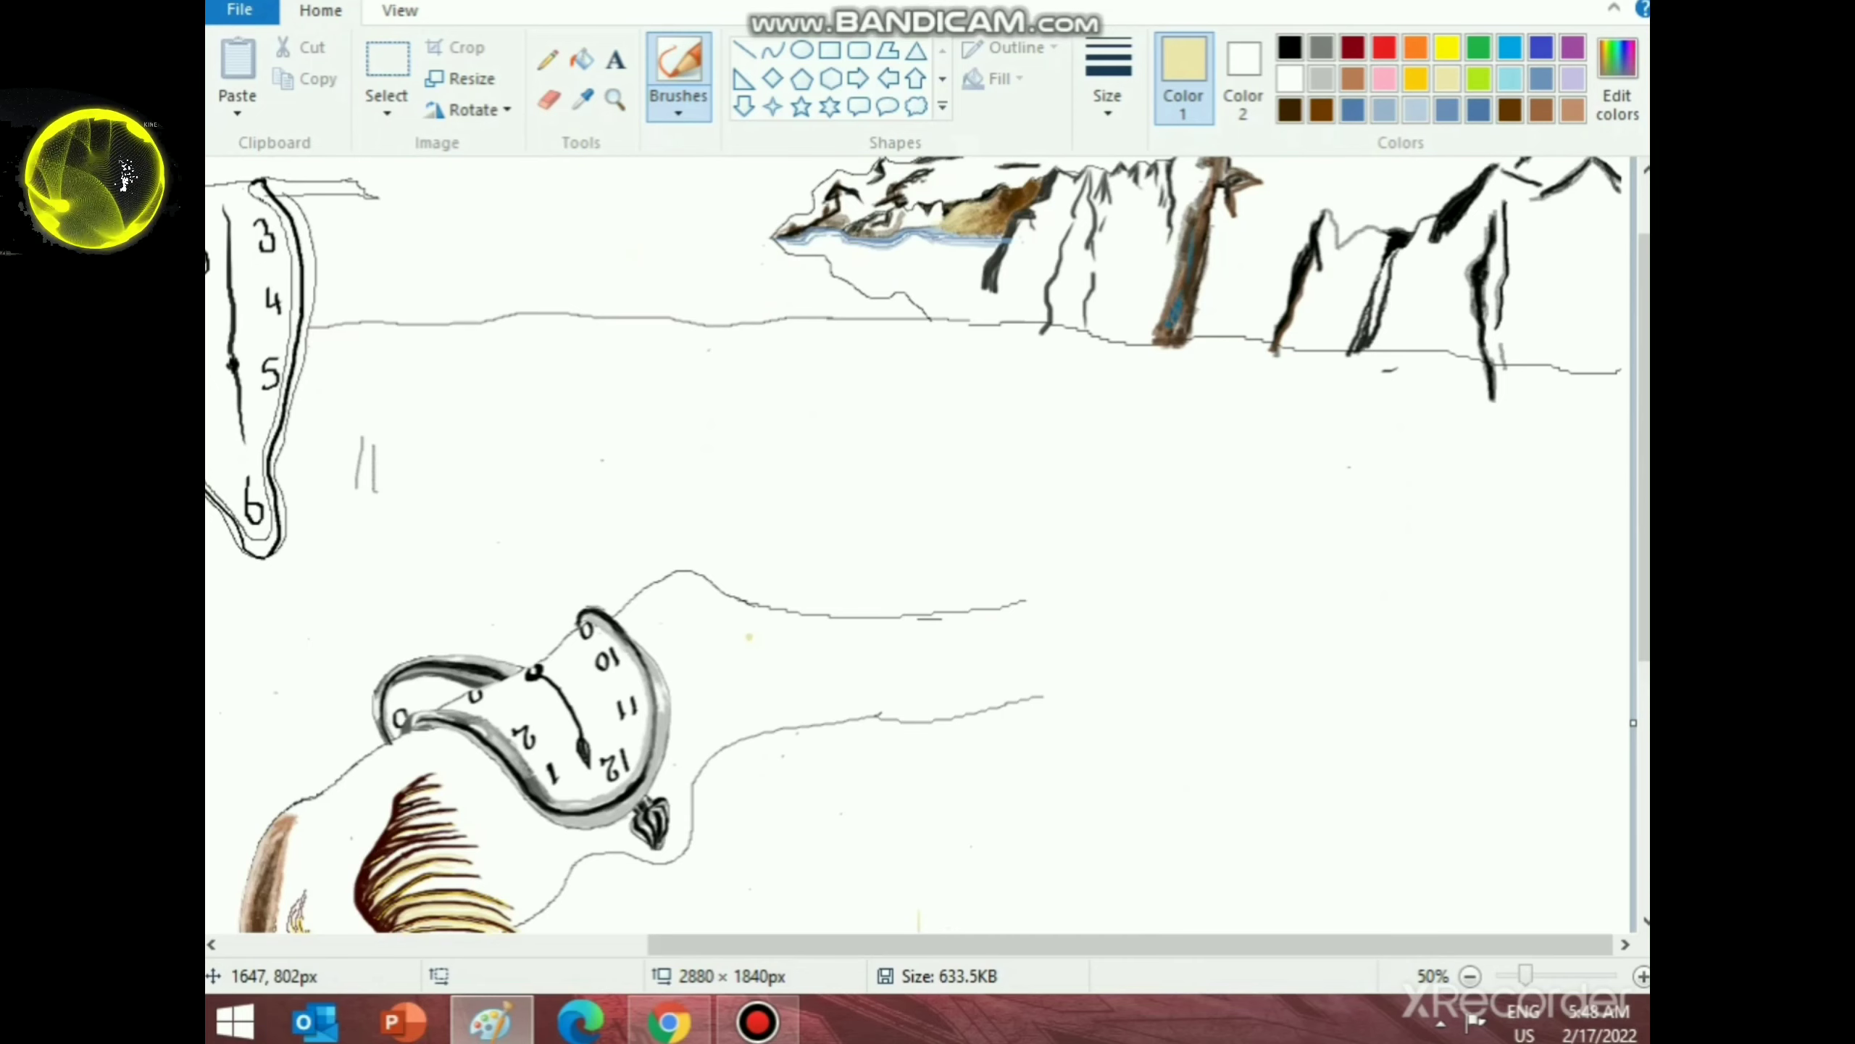
scroll(749, 637, "up", 1)
scroll(901, 861, "up", 1)
scroll(869, 882, "right", 5)
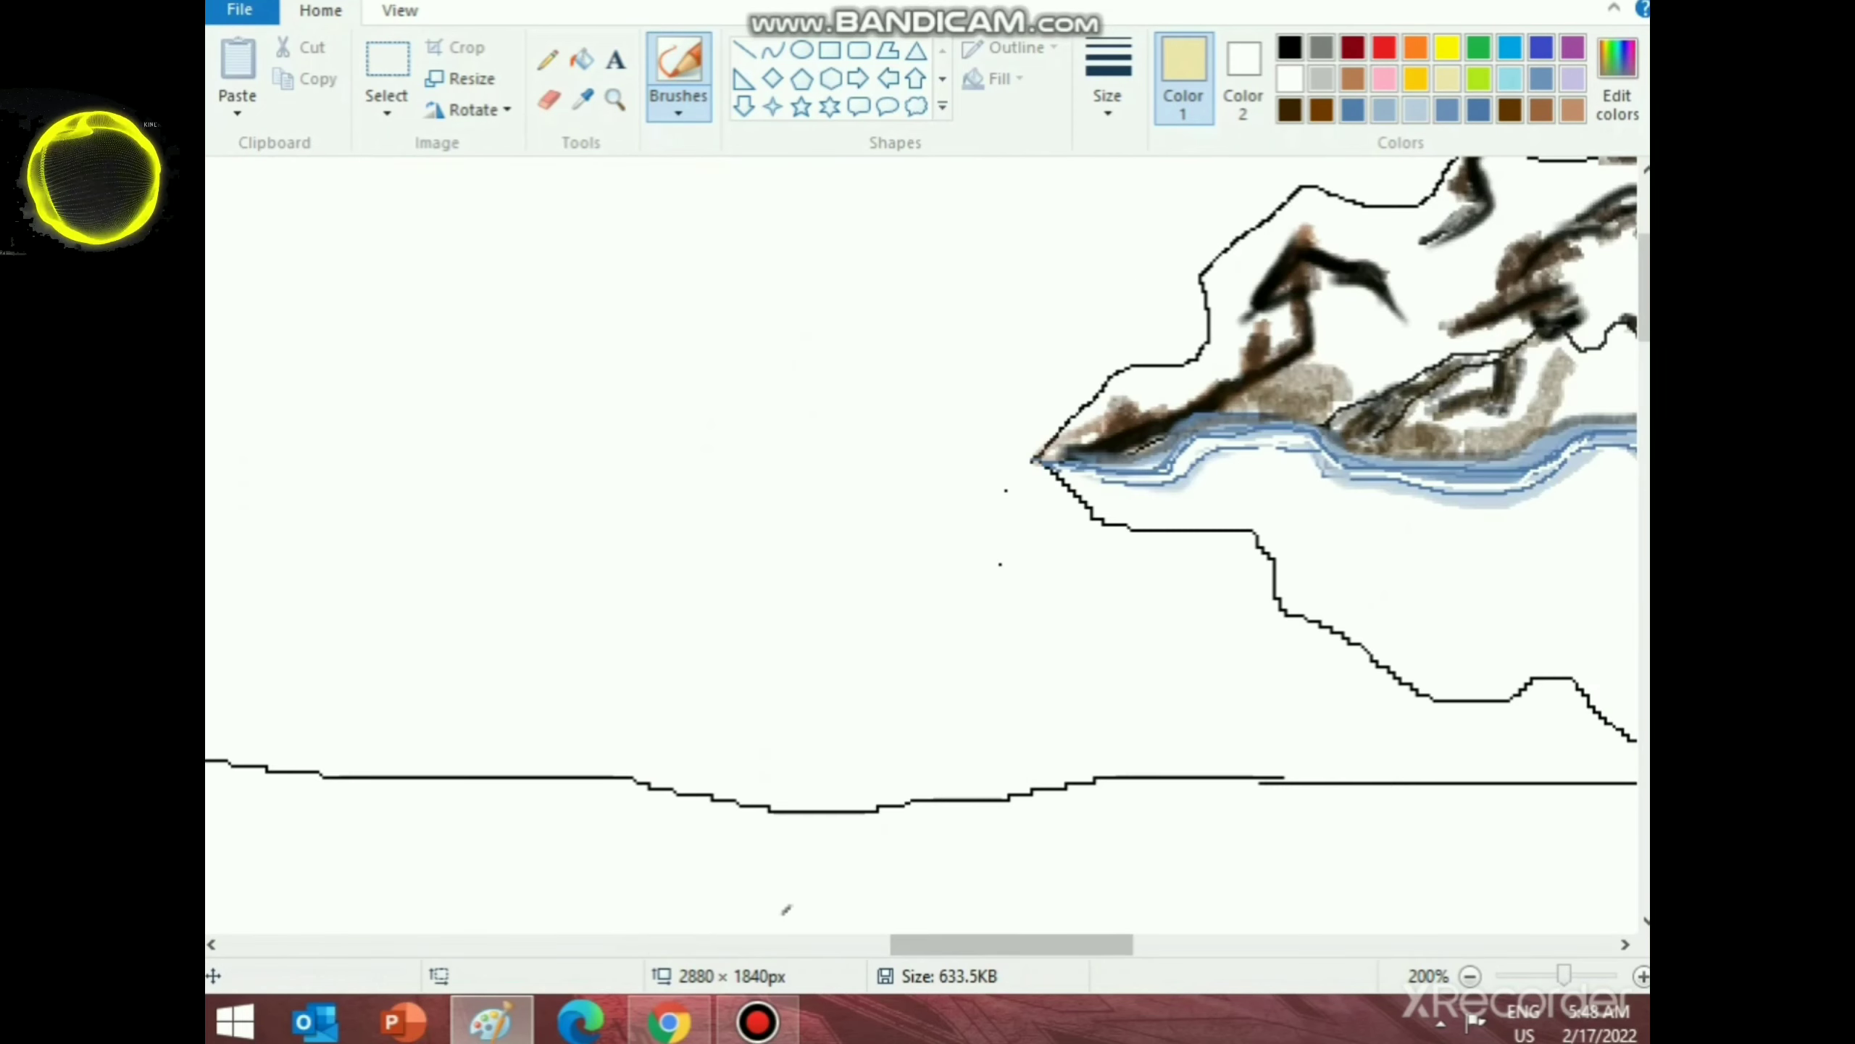
scroll(785, 908, "right", 8)
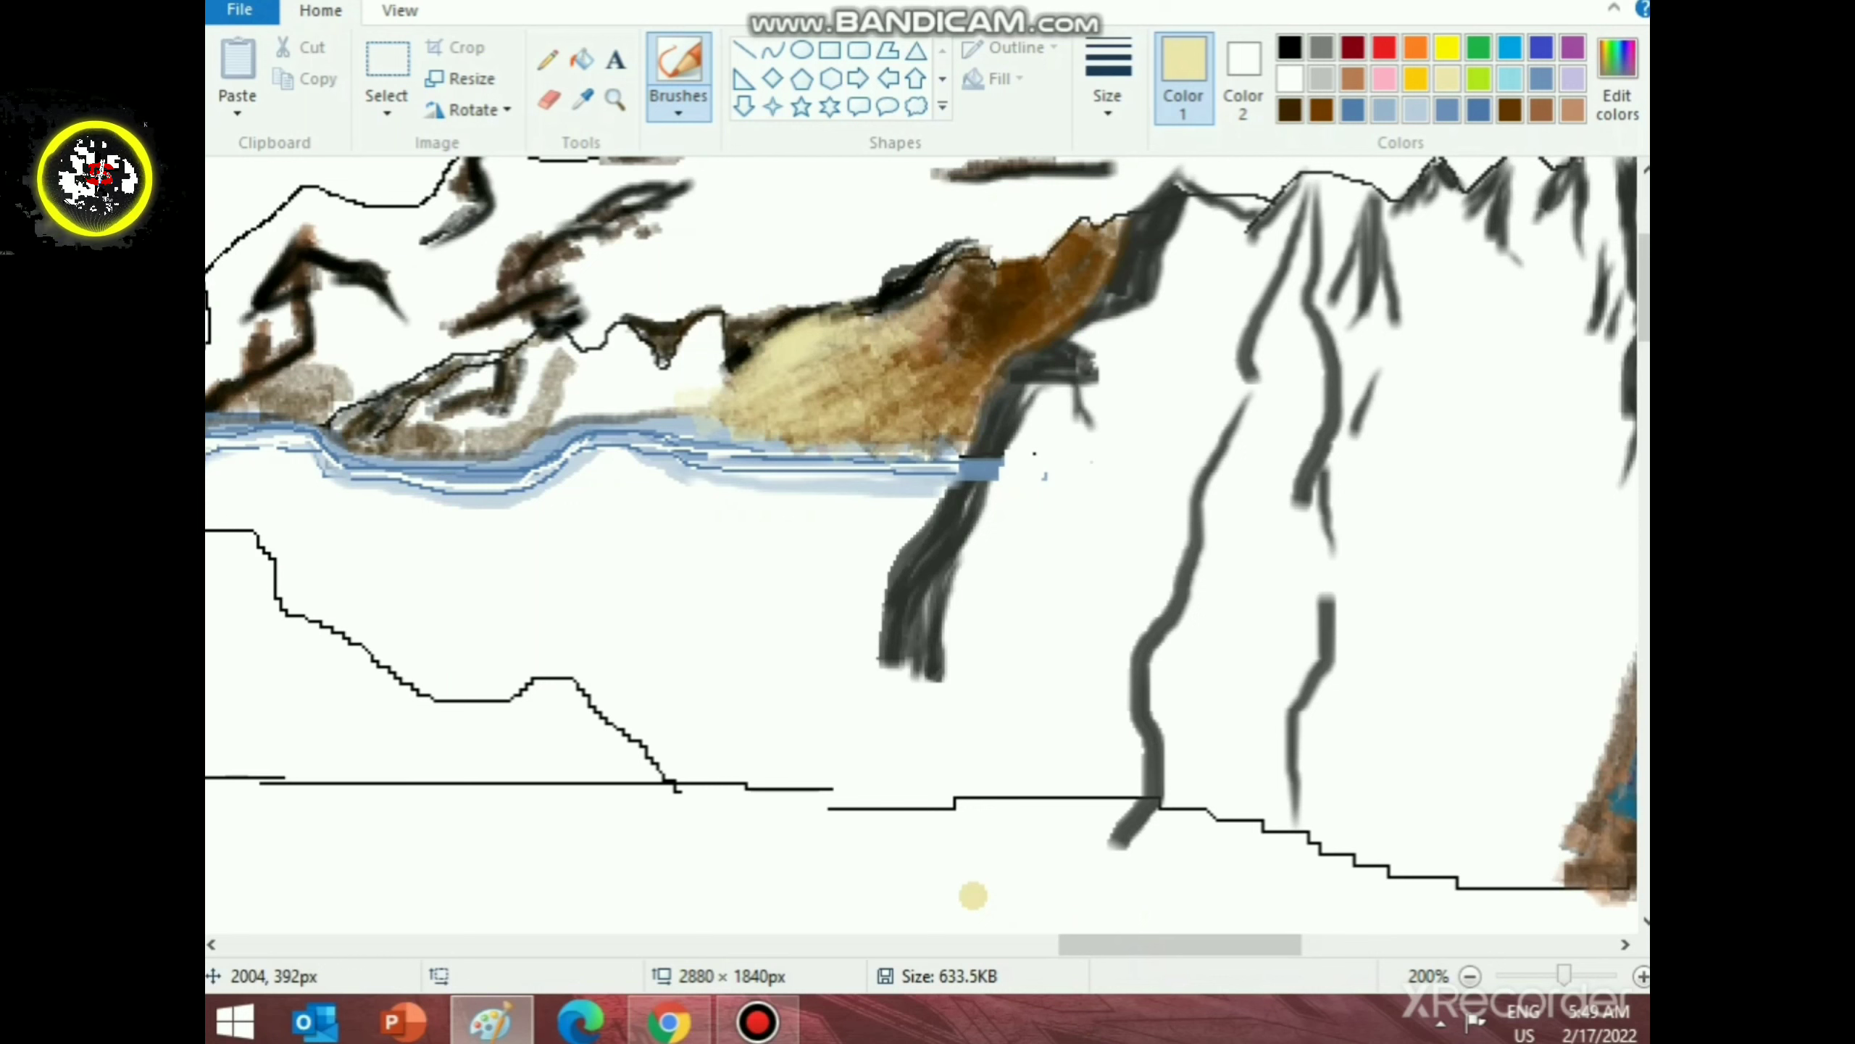
scroll(973, 895, "down", 1)
scroll(976, 891, "up", 3)
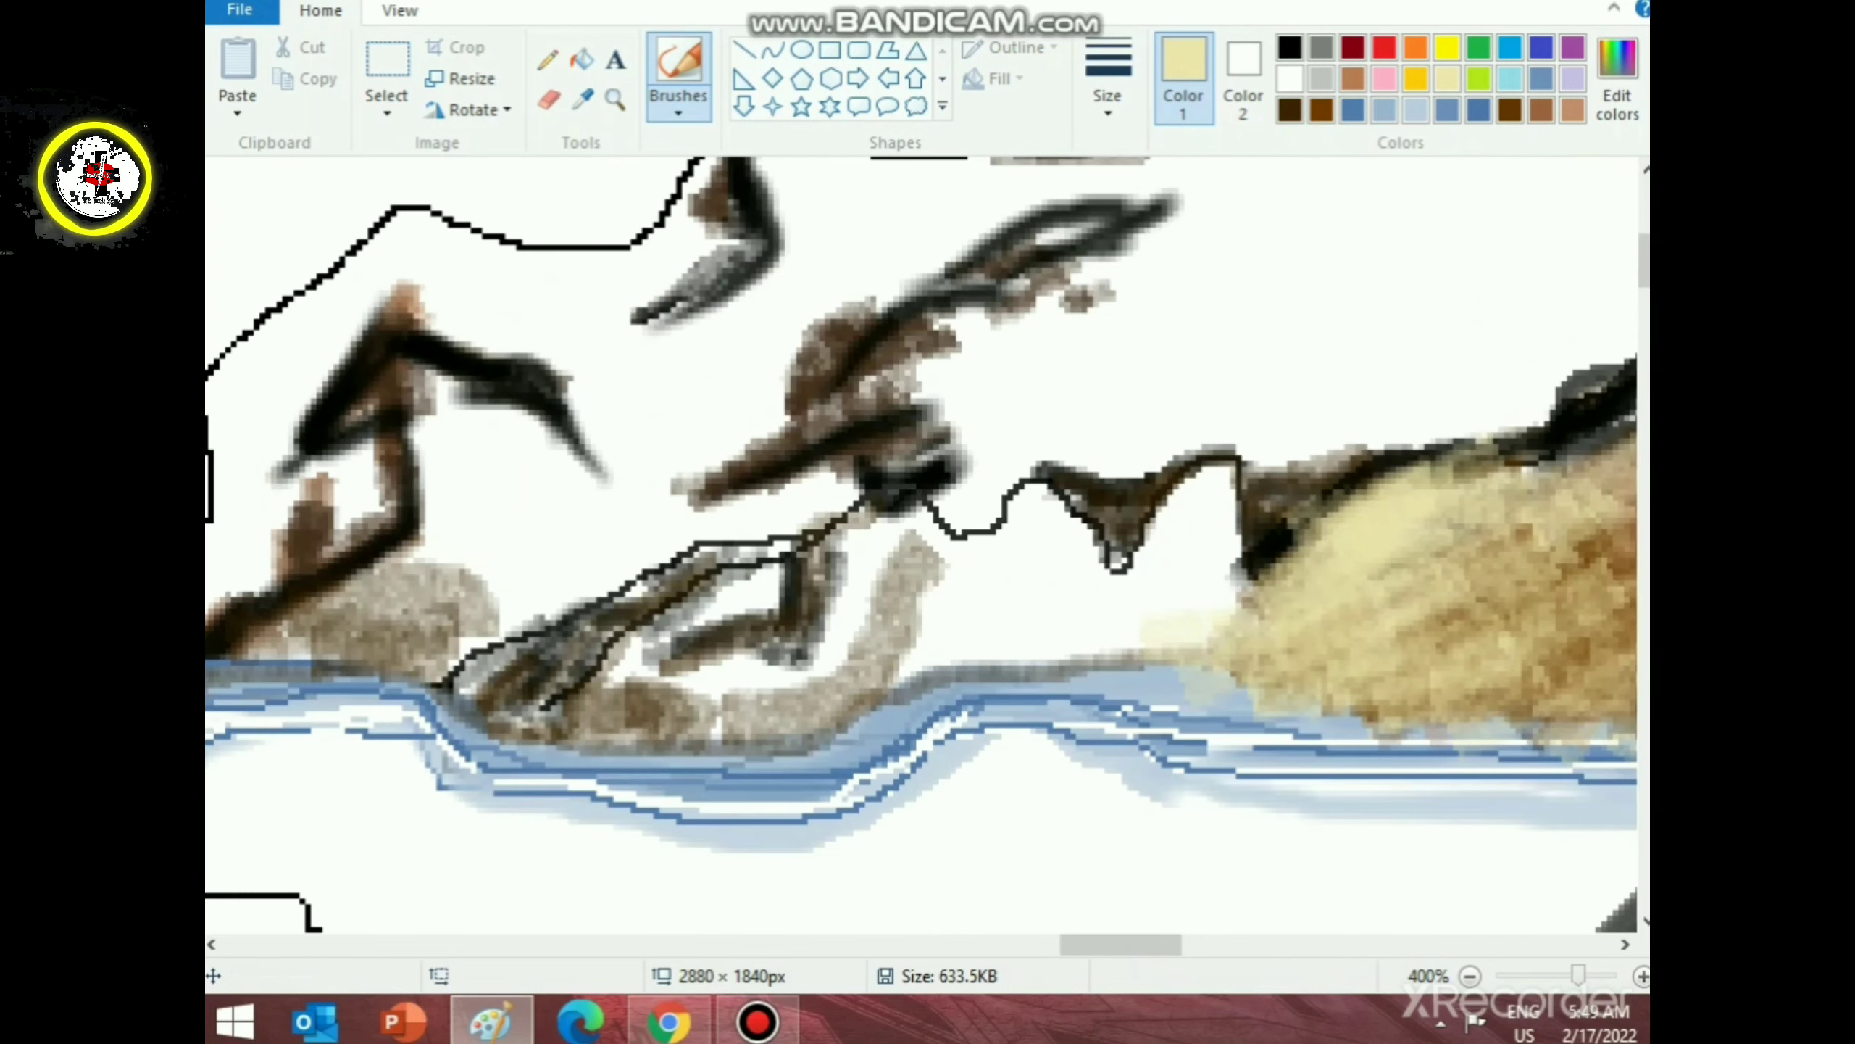
left_click_drag(1122, 945, 1184, 945)
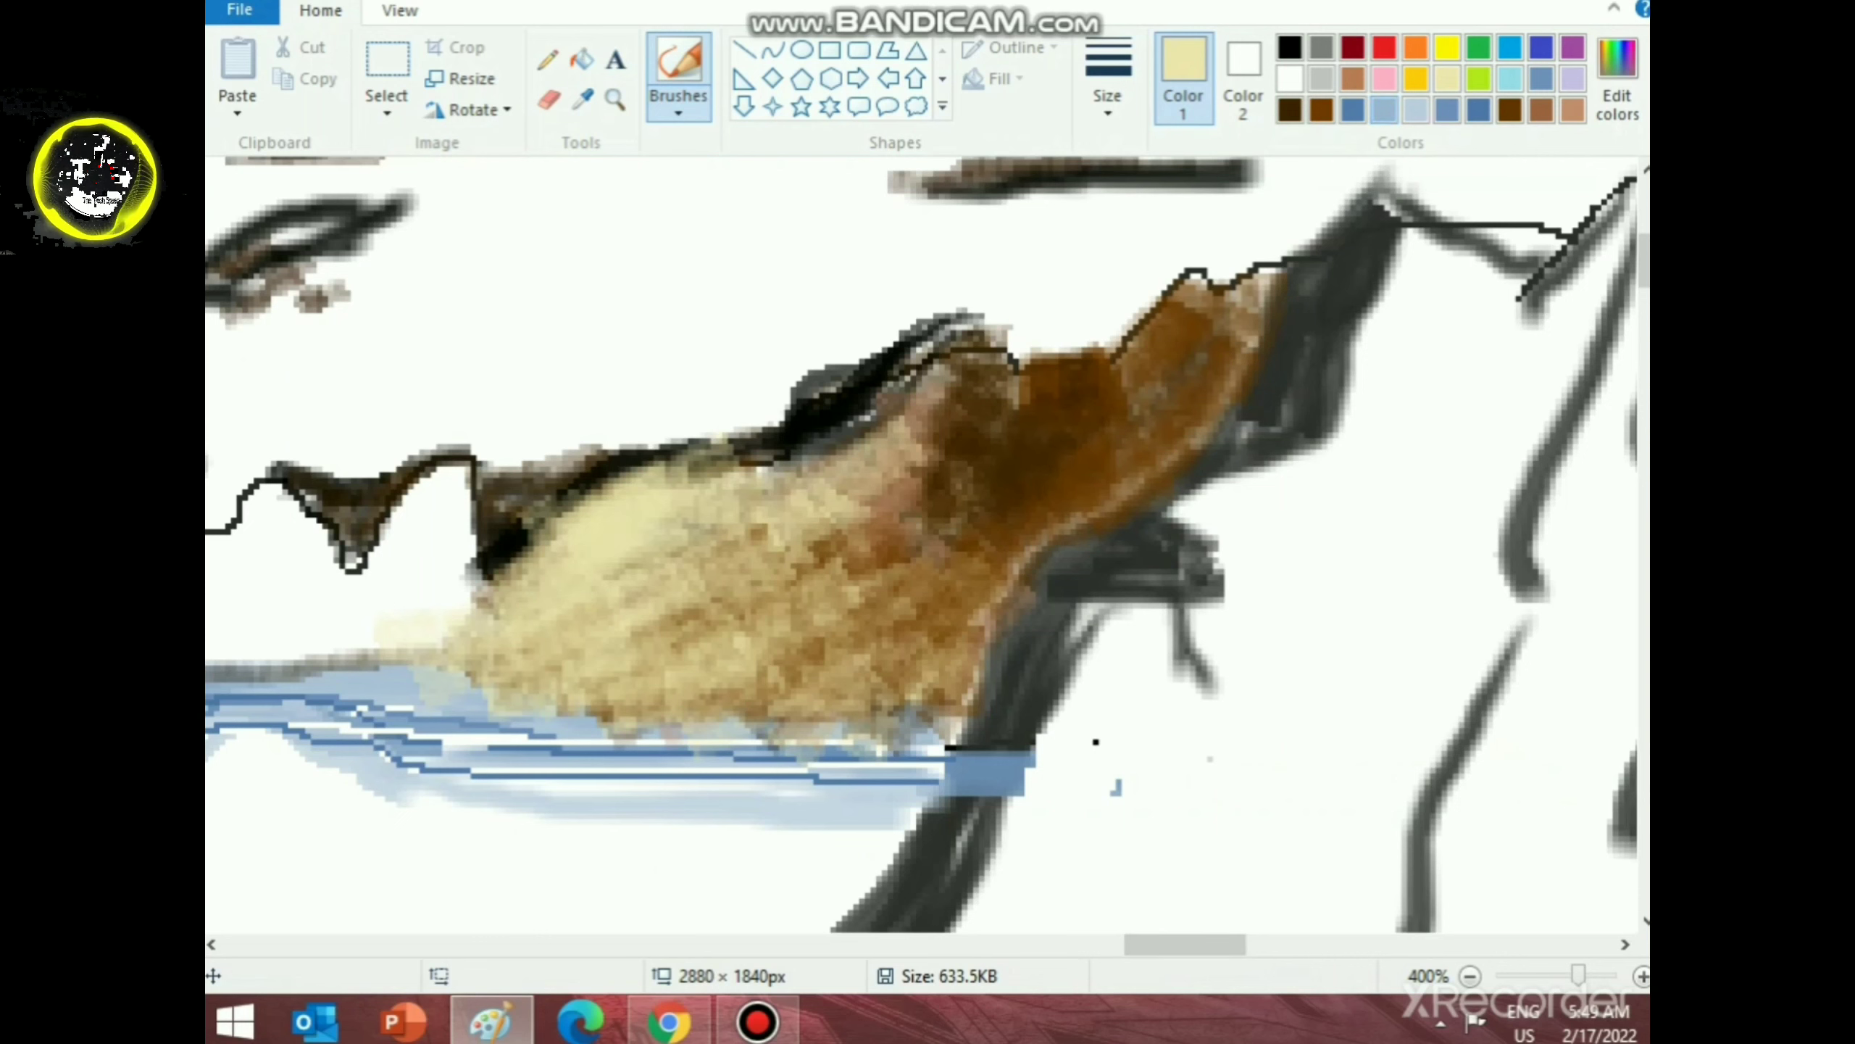
left_click(1321, 110)
mouse_move(878, 539)
left_mouse_down()
mouse_move(848, 595)
mouse_move(888, 608)
mouse_move(1019, 549)
mouse_move(985, 615)
left_mouse_up()
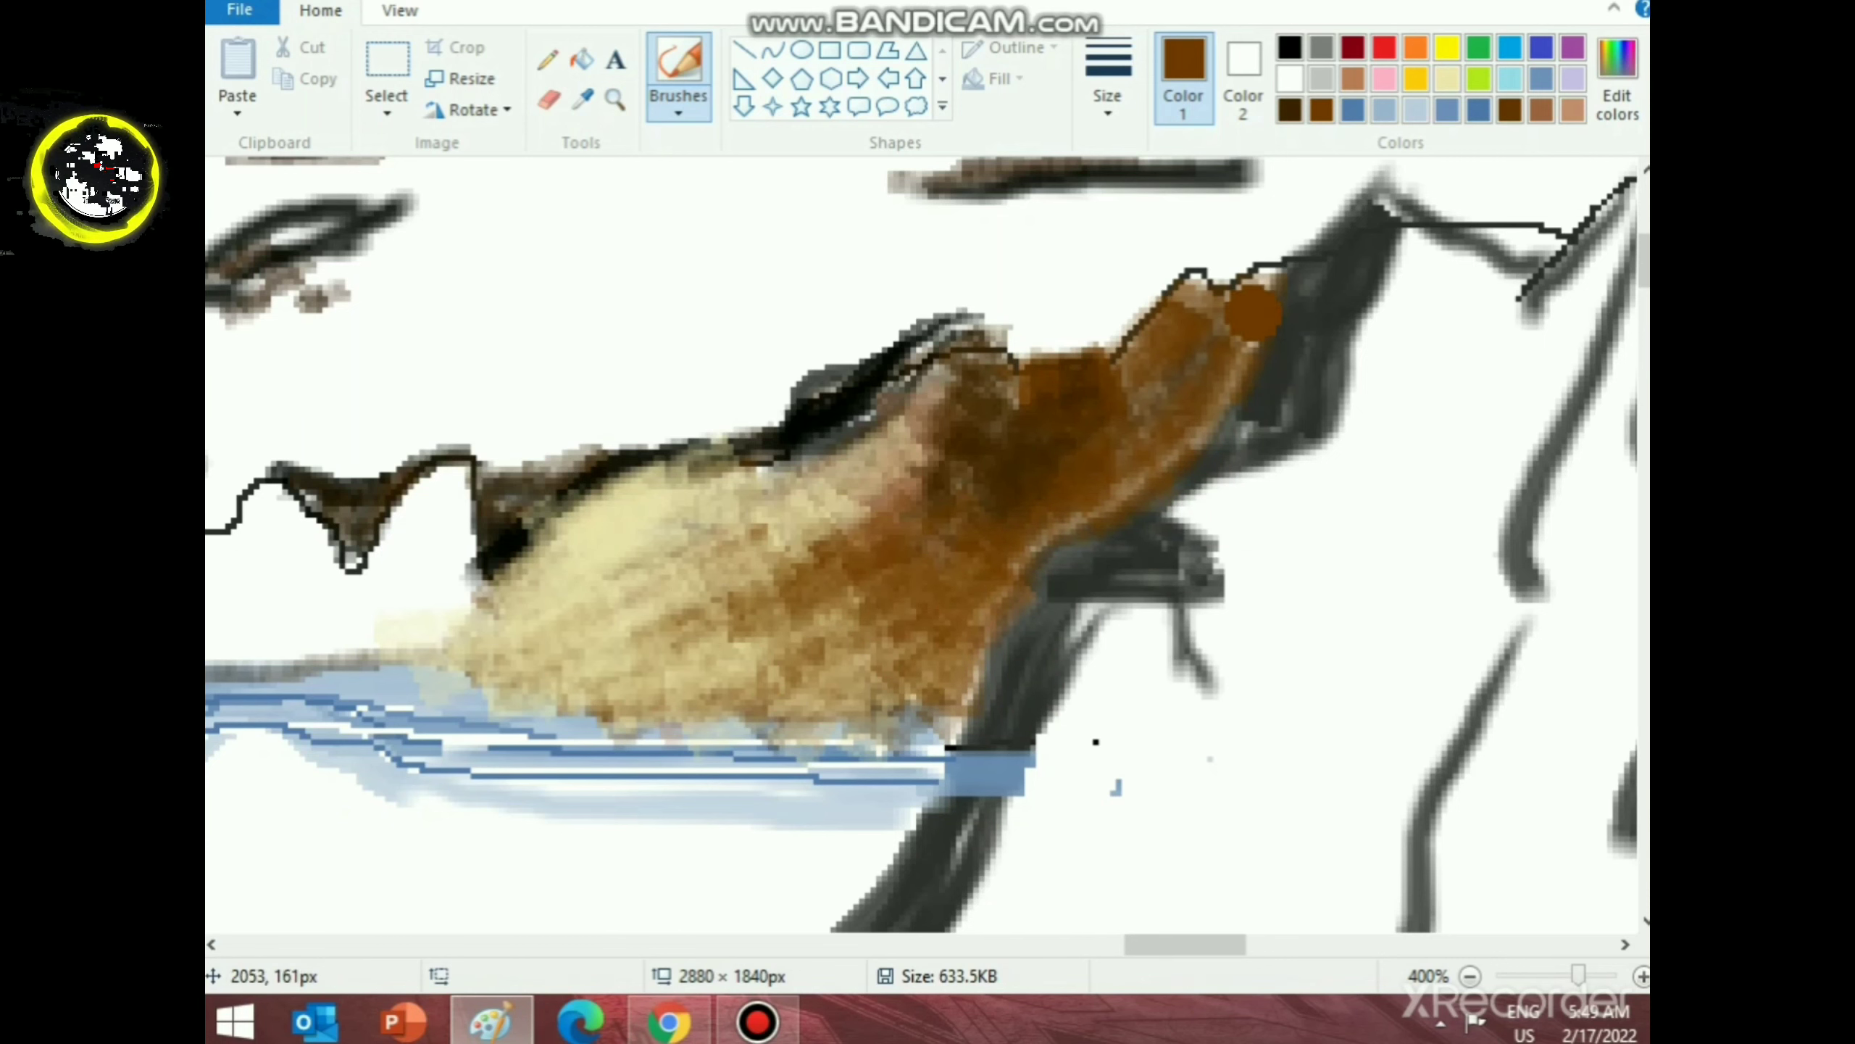
- Look over the whole drawing to check the shaded cliff patch against the rest of the landscape
scroll(1096, 743, "down", 4)
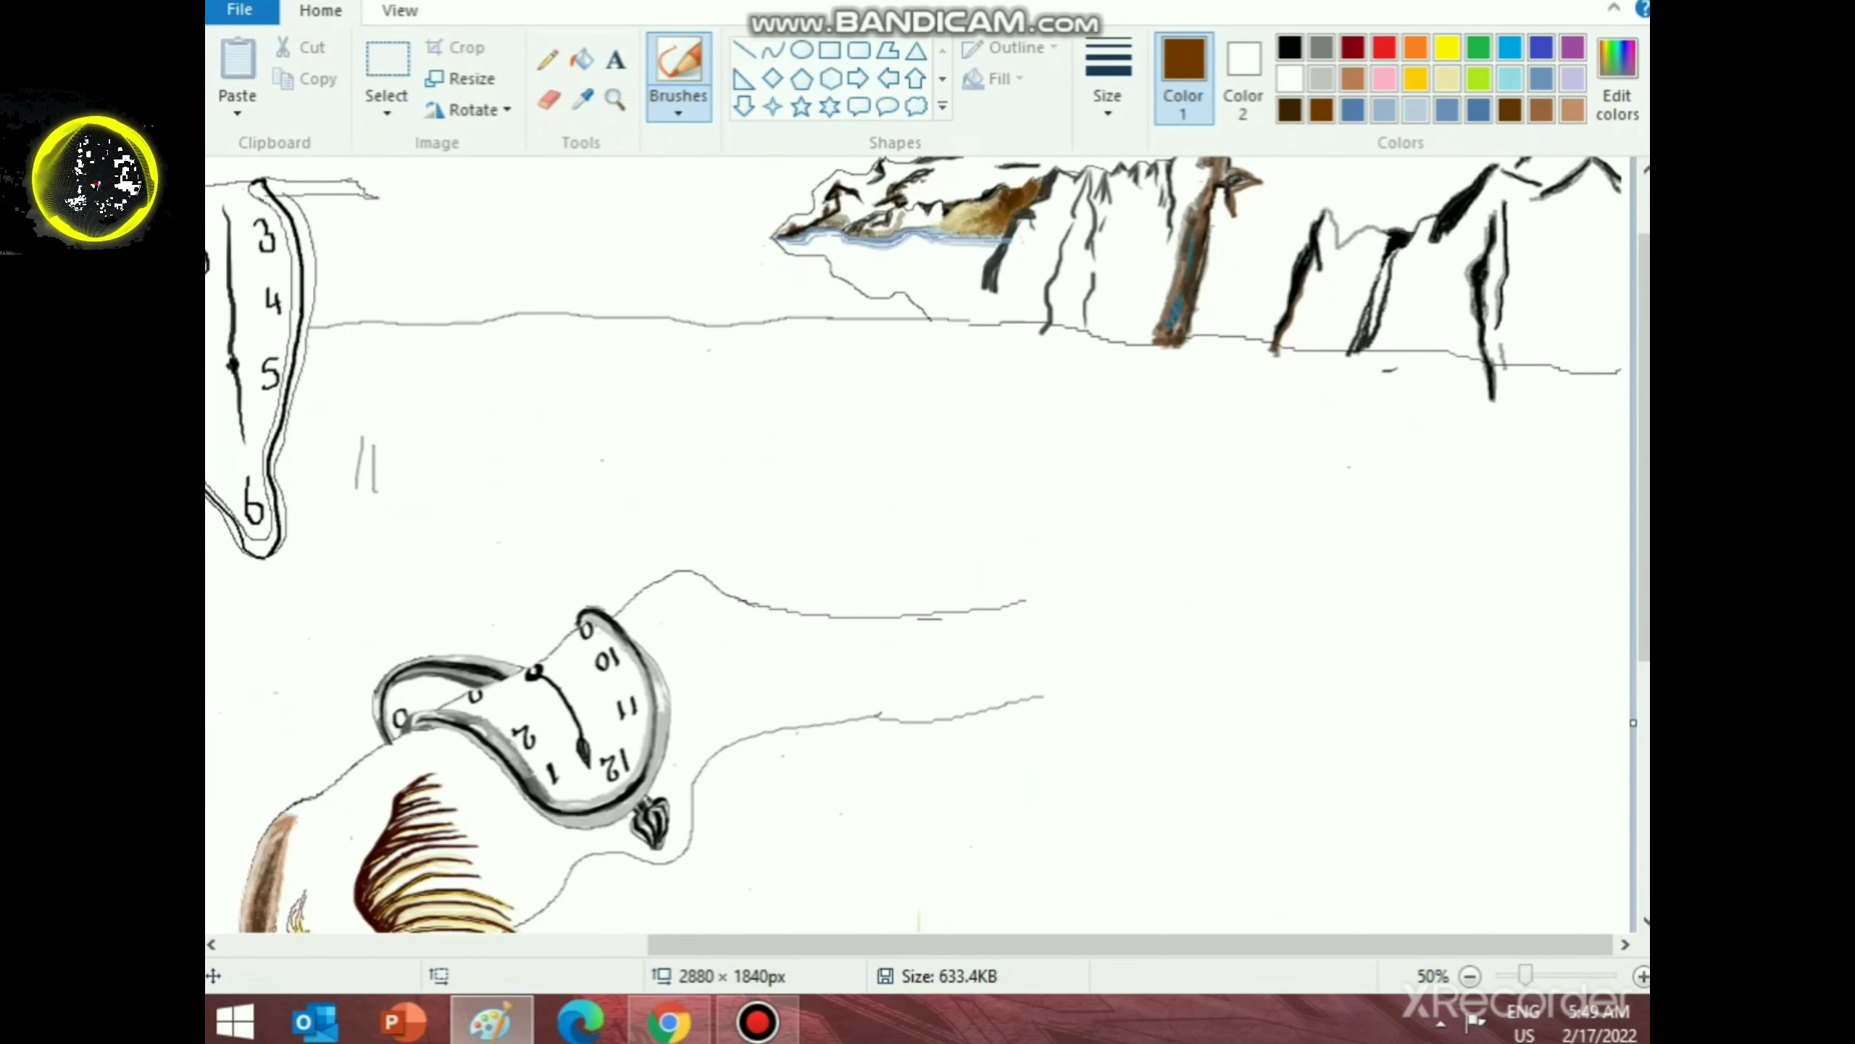
scroll(1169, 477, "down", 1)
scroll(1079, 553, "up", 1)
scroll(1092, 551, "down", 1)
scroll(1085, 578, "up", 1)
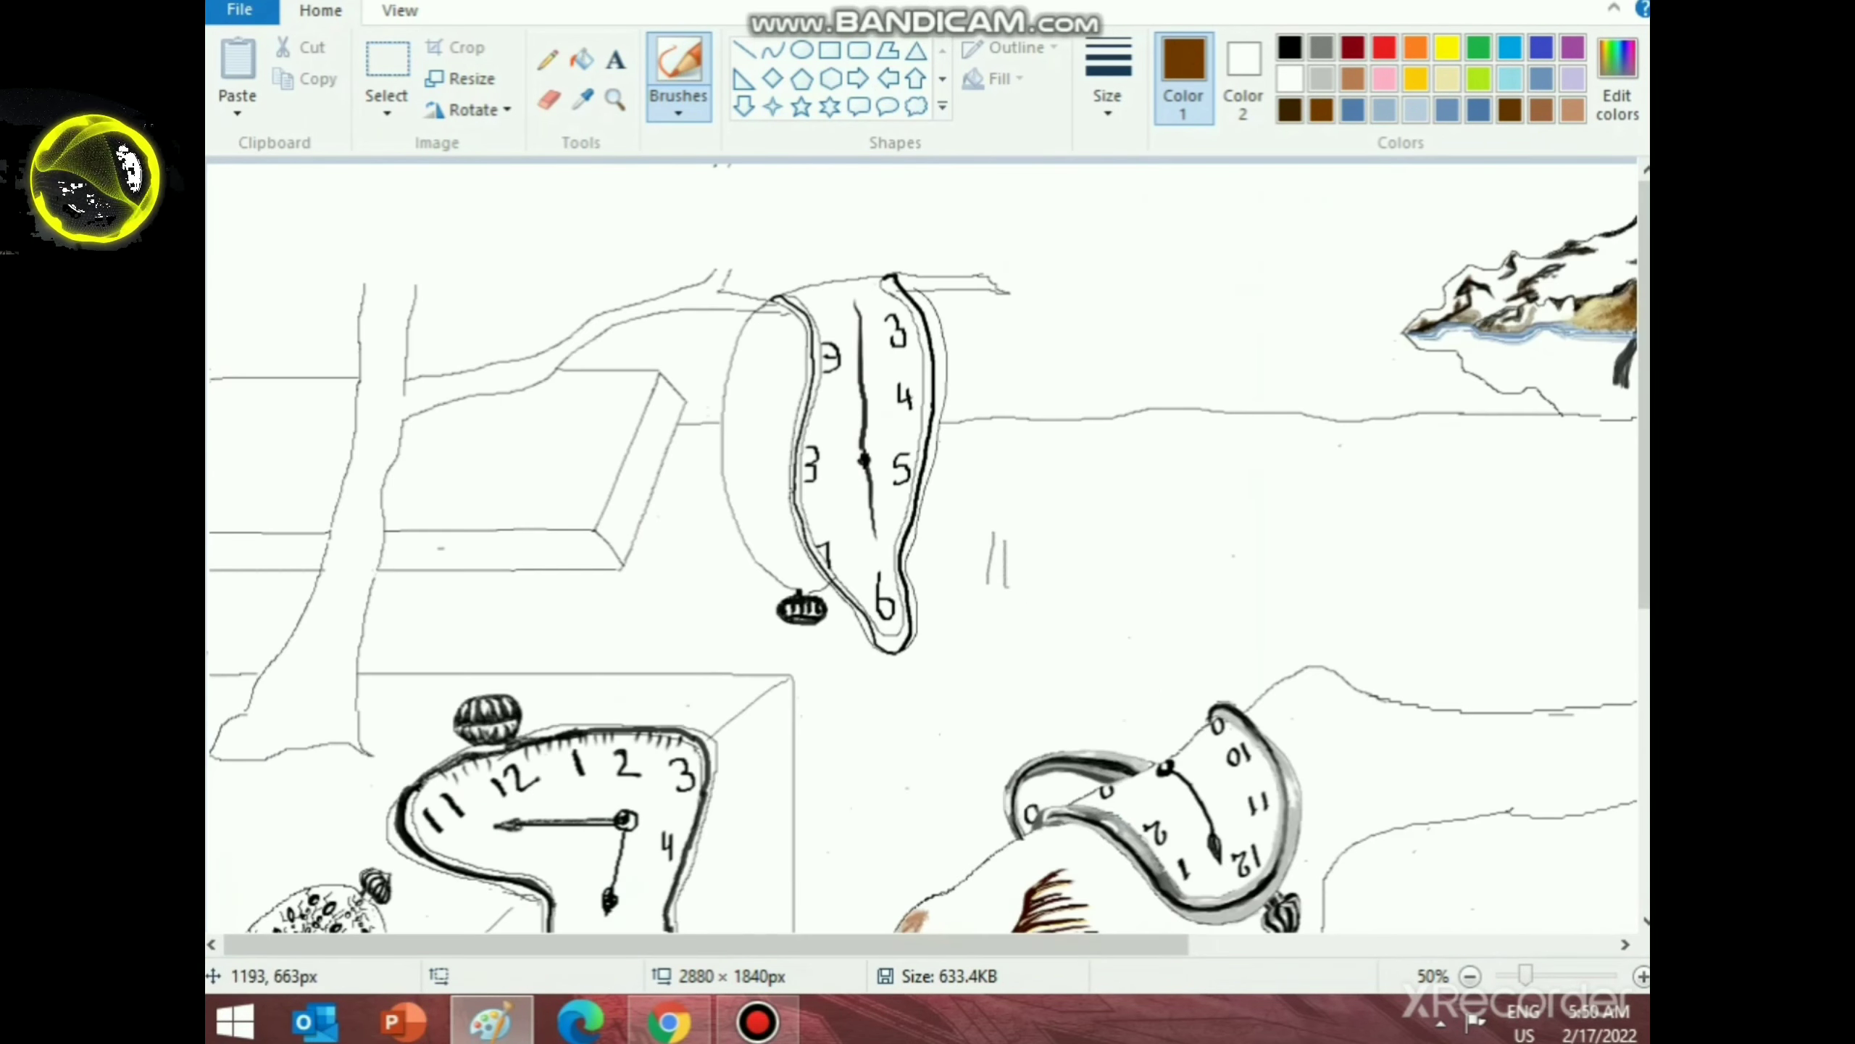
left_click_drag(1054, 945, 1401, 945)
scroll(1402, 914, "down", 2)
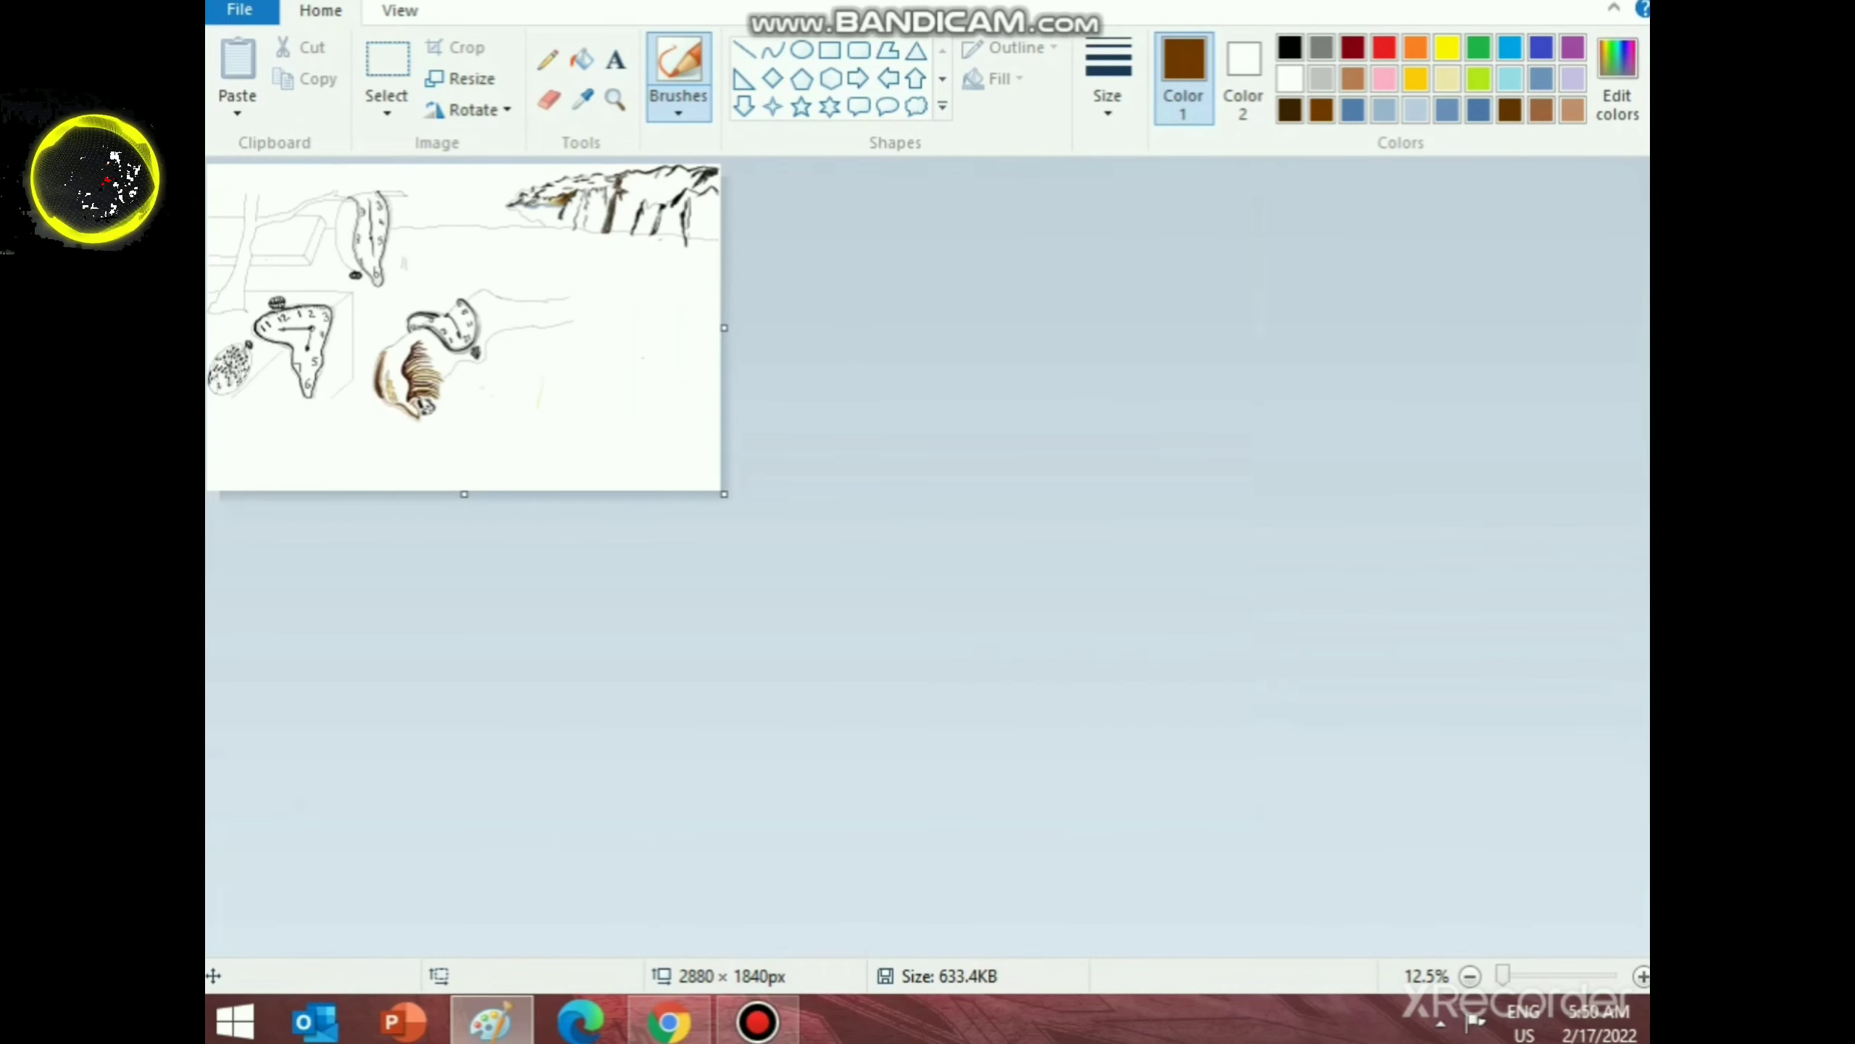